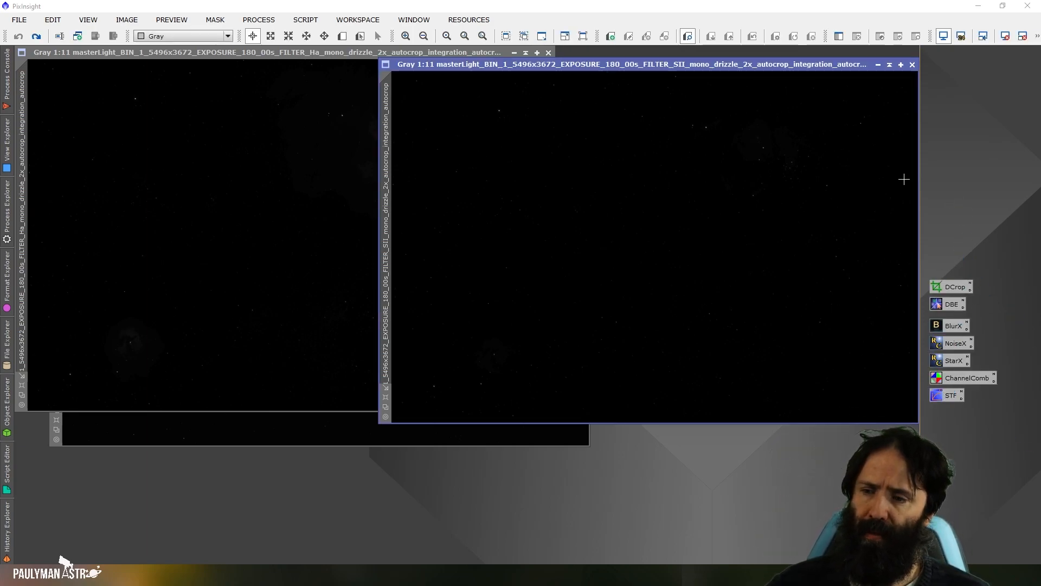
Apply an automatic screen stretch to the SII, Ha and OIII master images with ScreenTransferFunction
double_click(950, 398)
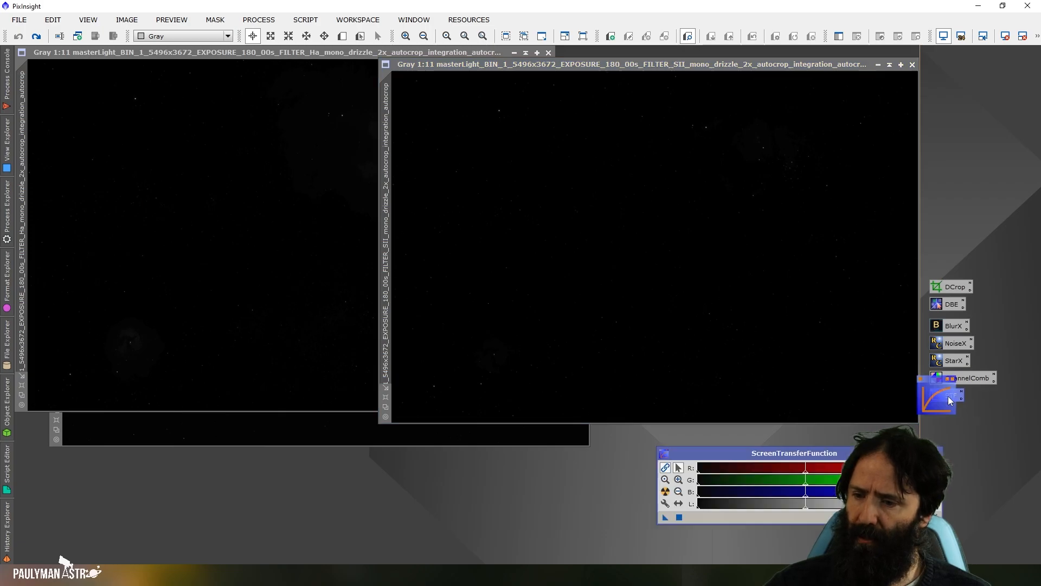
click(665, 492)
click(276, 223)
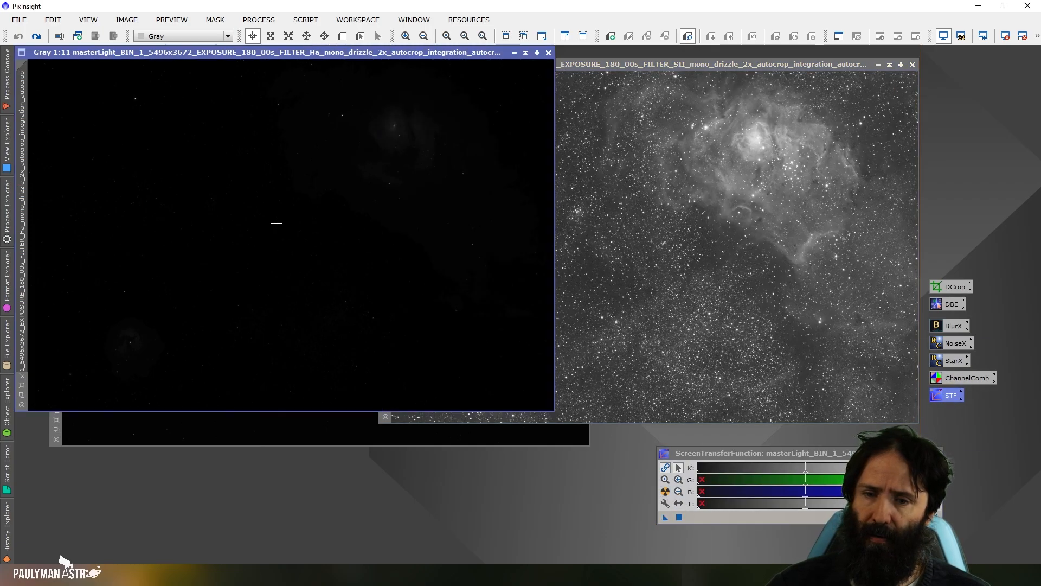
click(665, 491)
click(314, 428)
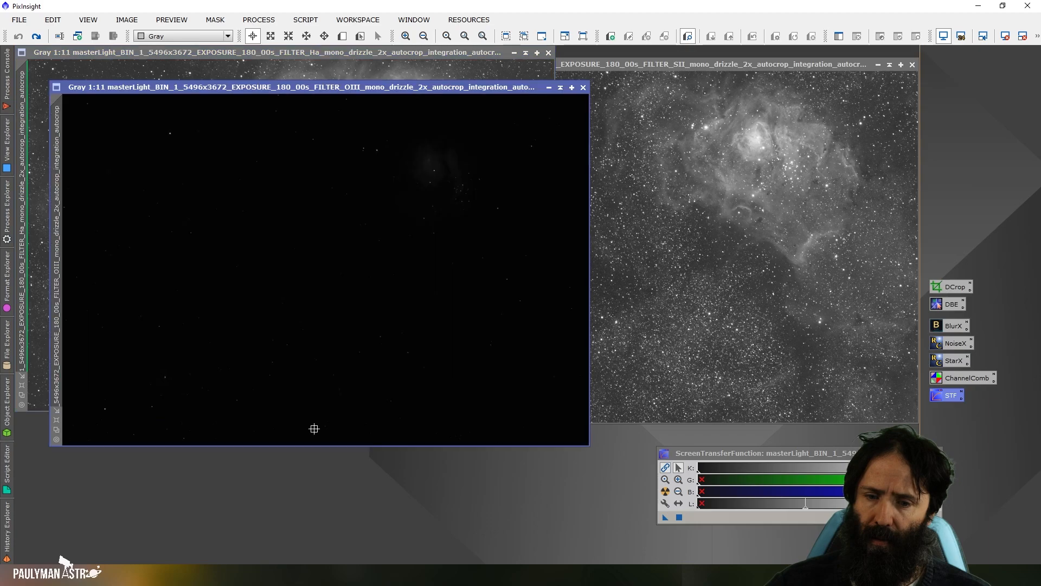
click(665, 491)
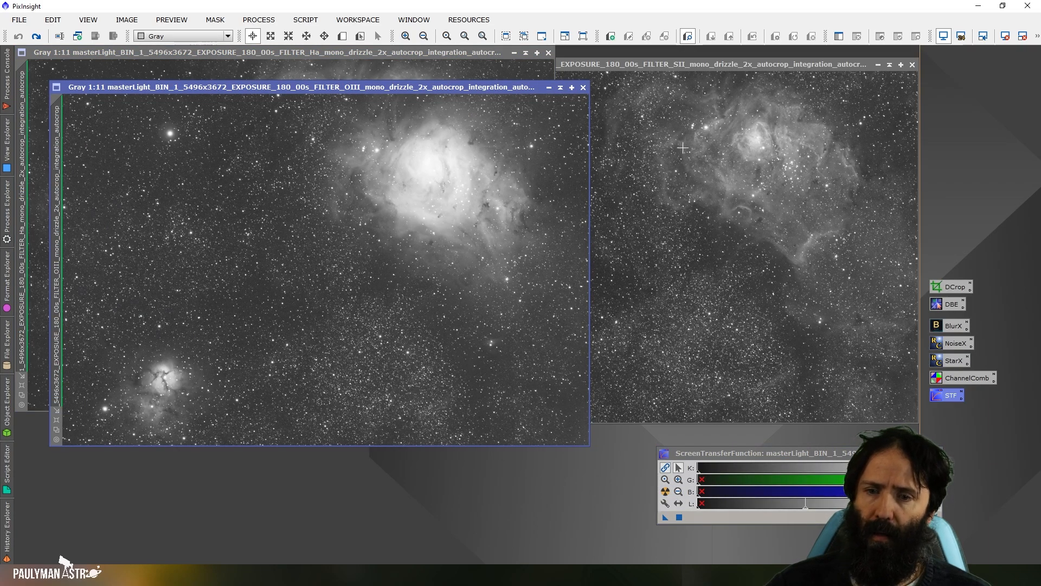
Compare the nebula detail in the Ha and SII masters, examining the SII nebula core at 1:6
click(435, 62)
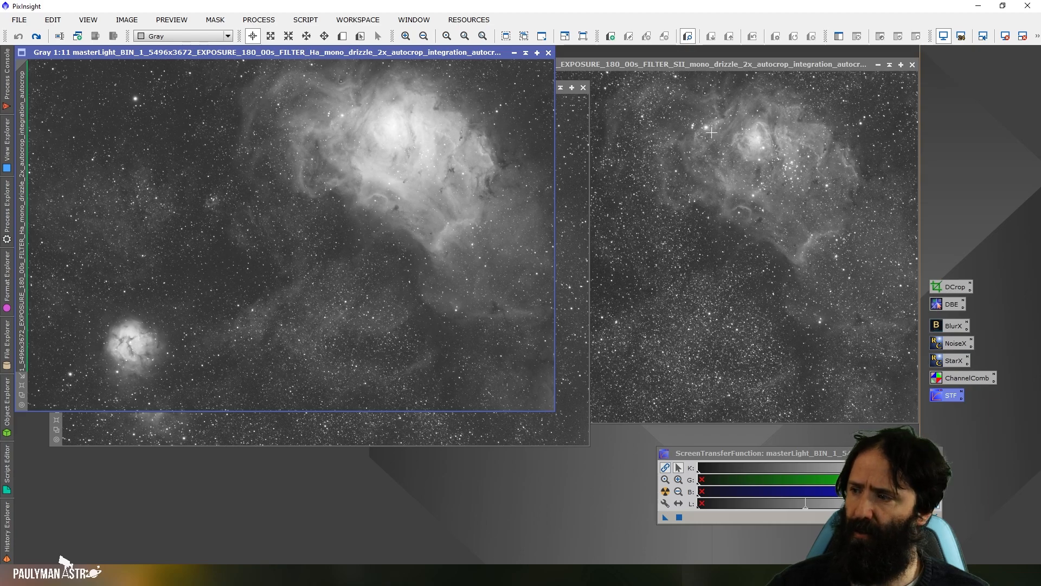
click(753, 64)
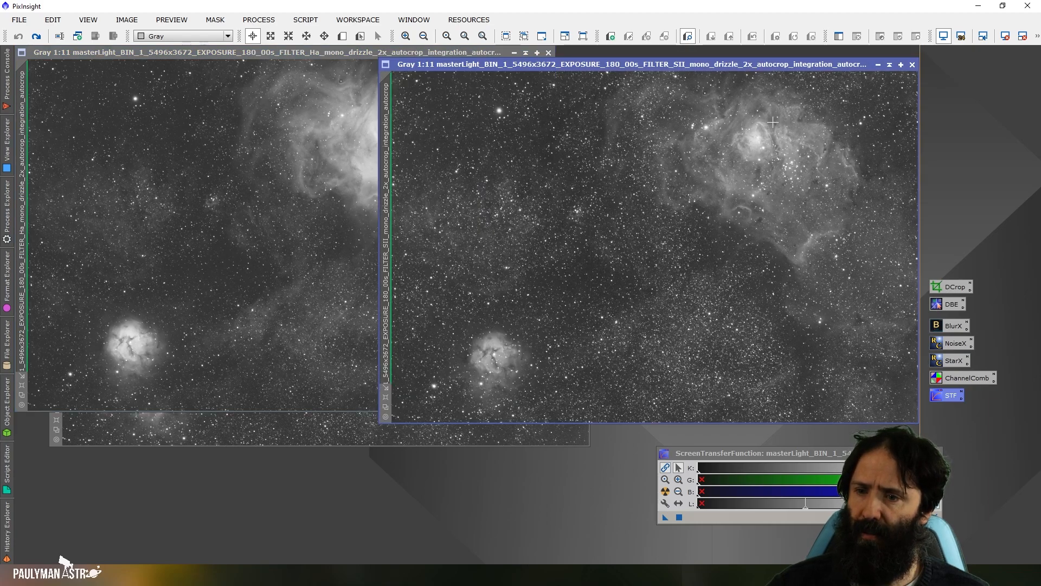
click(405, 35)
click(405, 36)
click(406, 36)
click(405, 36)
click(406, 36)
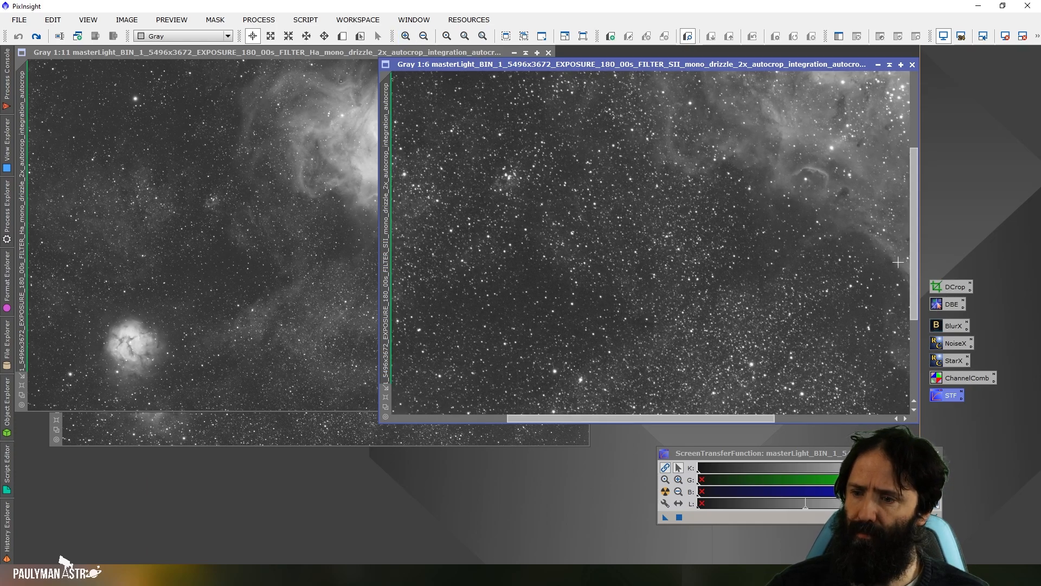
drag(913, 265, 915, 208)
drag(698, 419, 777, 418)
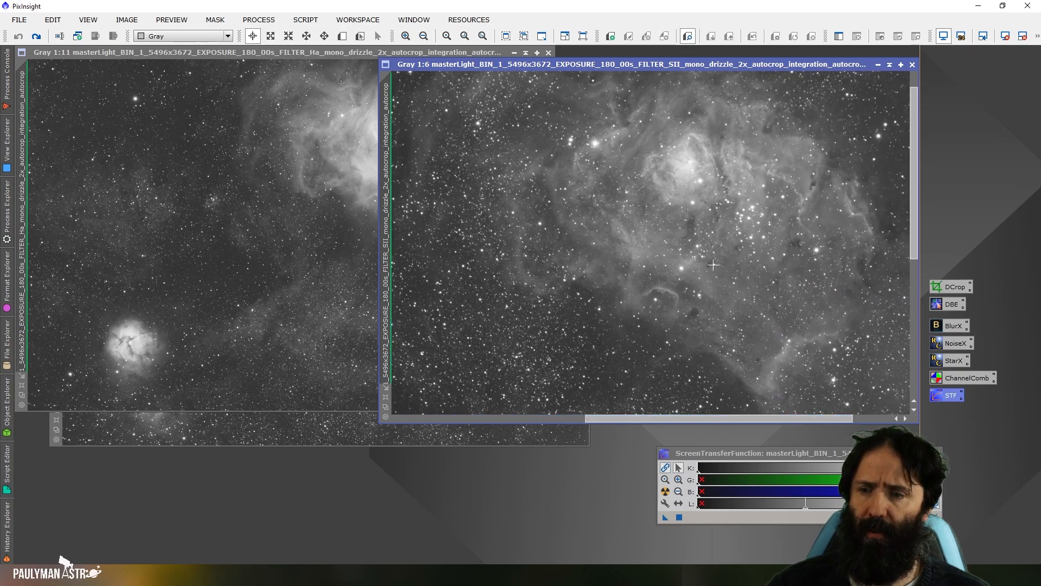
click(220, 54)
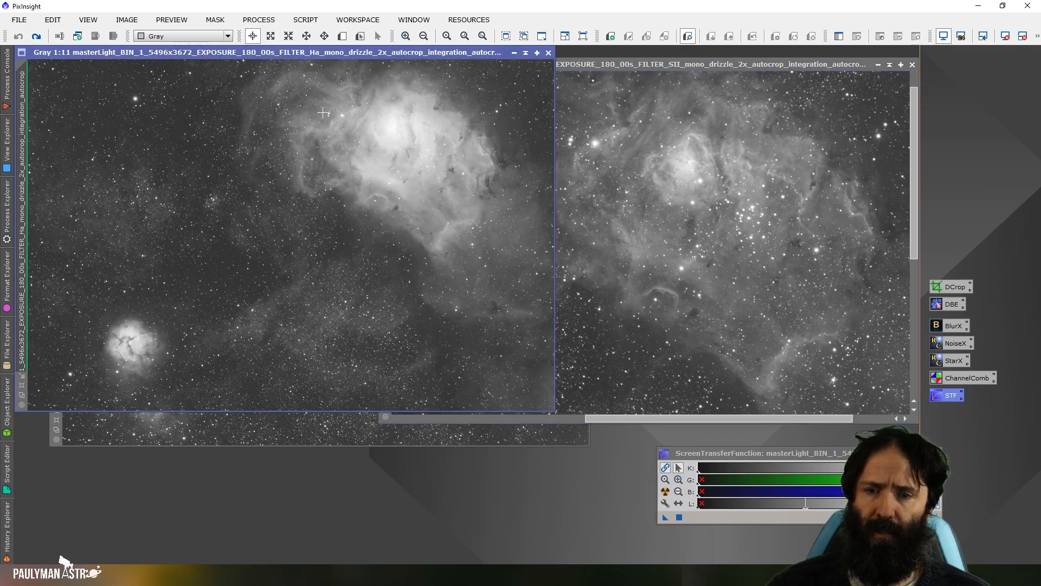
click(711, 64)
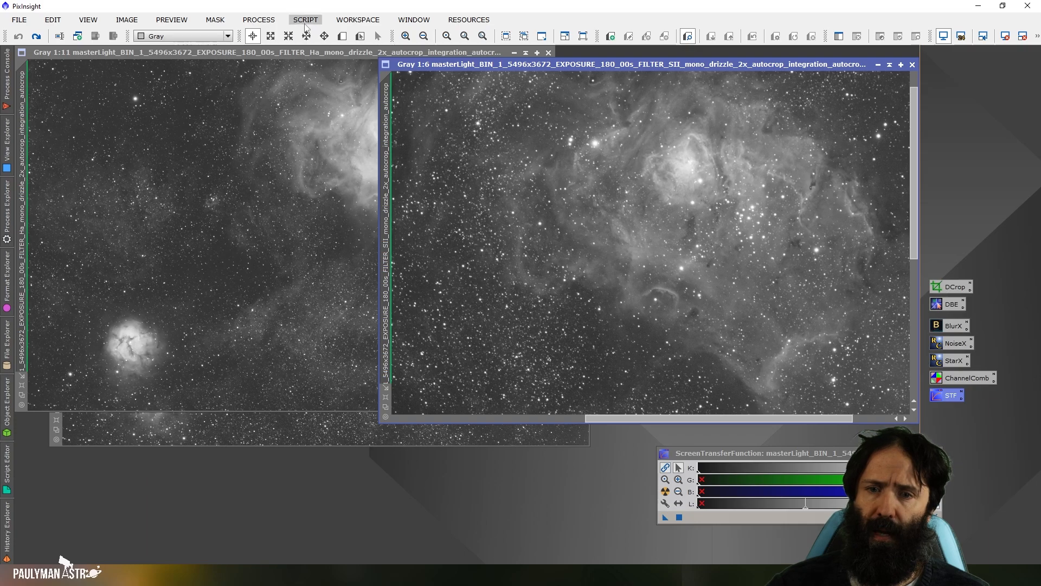
Integrate the three listed master lights using ImageIntegration with Signal and Noise Evaluation disabled, then close the process and the low rejection map
click(259, 20)
mouse_move(379, 12)
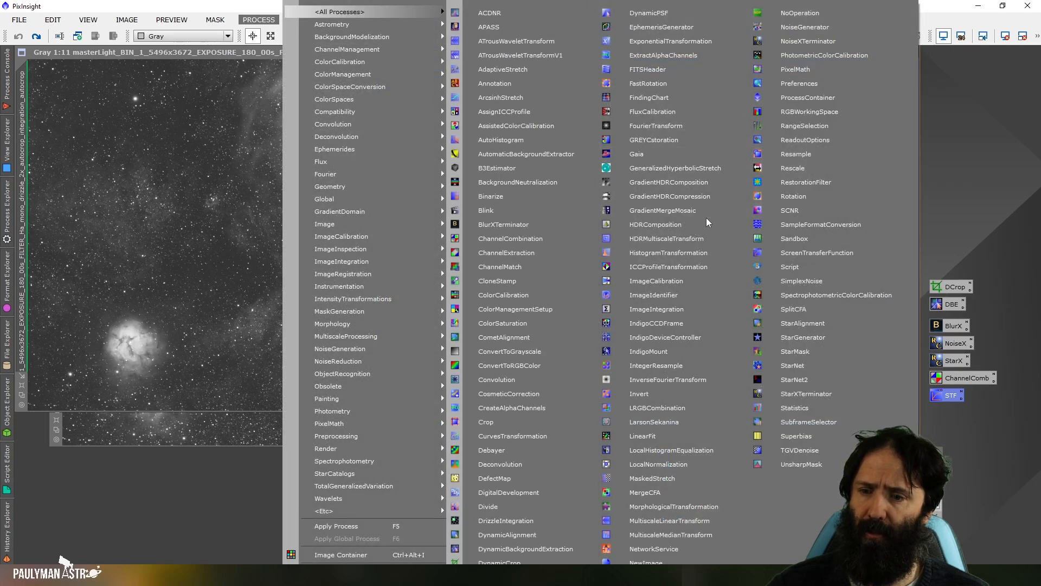
click(682, 309)
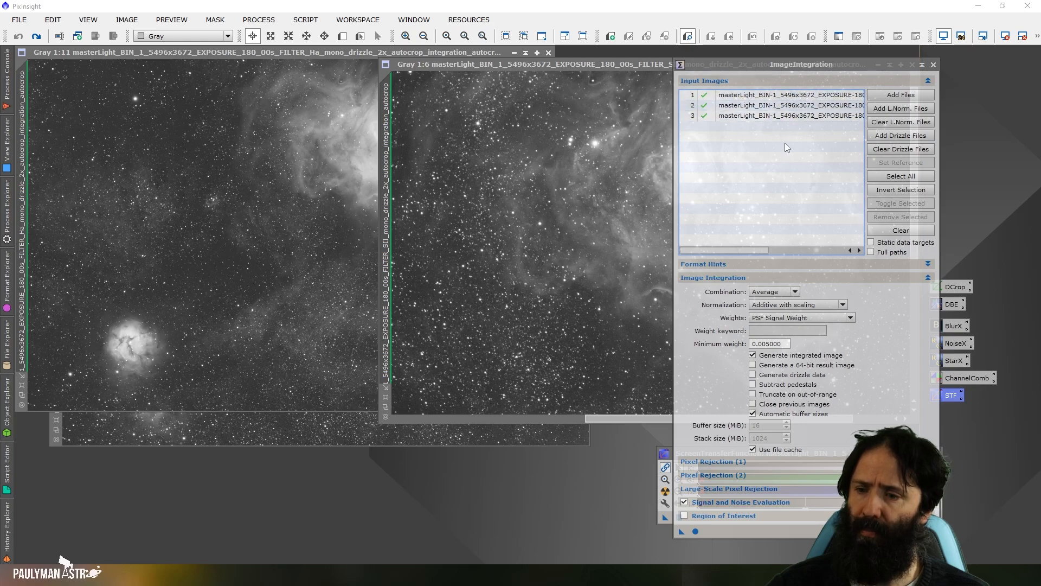
click(750, 463)
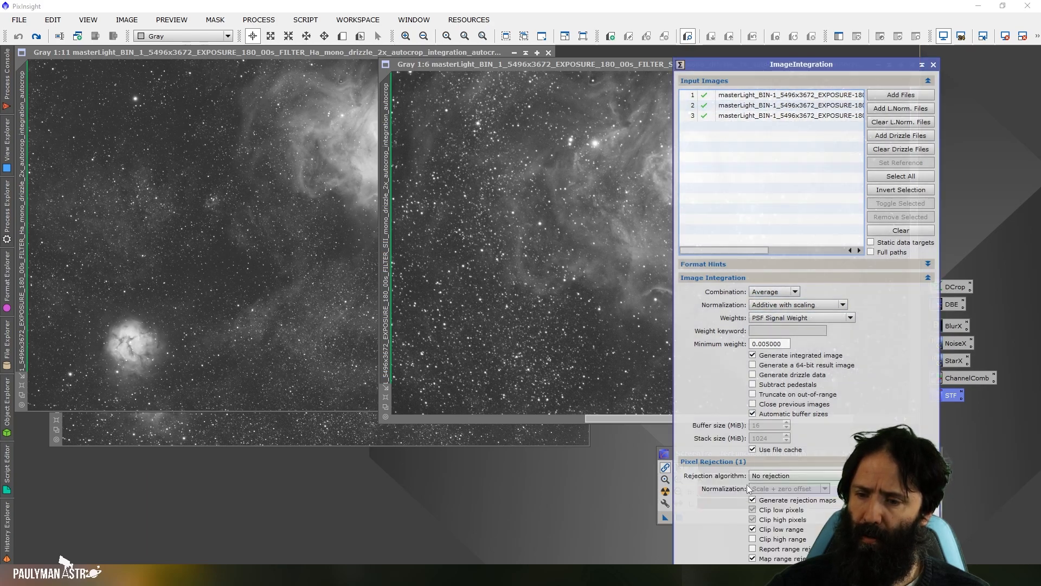
click(767, 460)
click(783, 278)
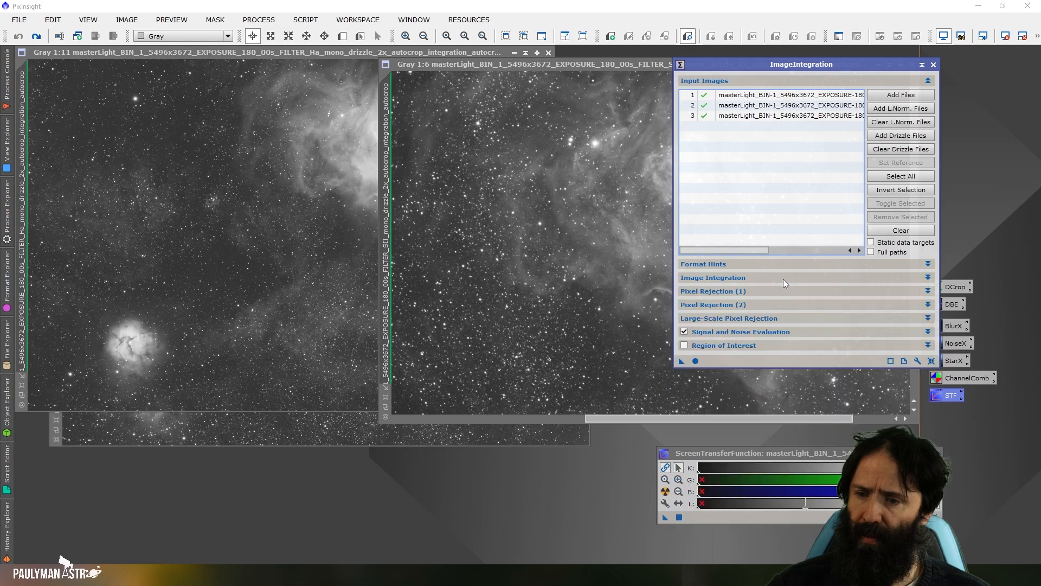
click(684, 332)
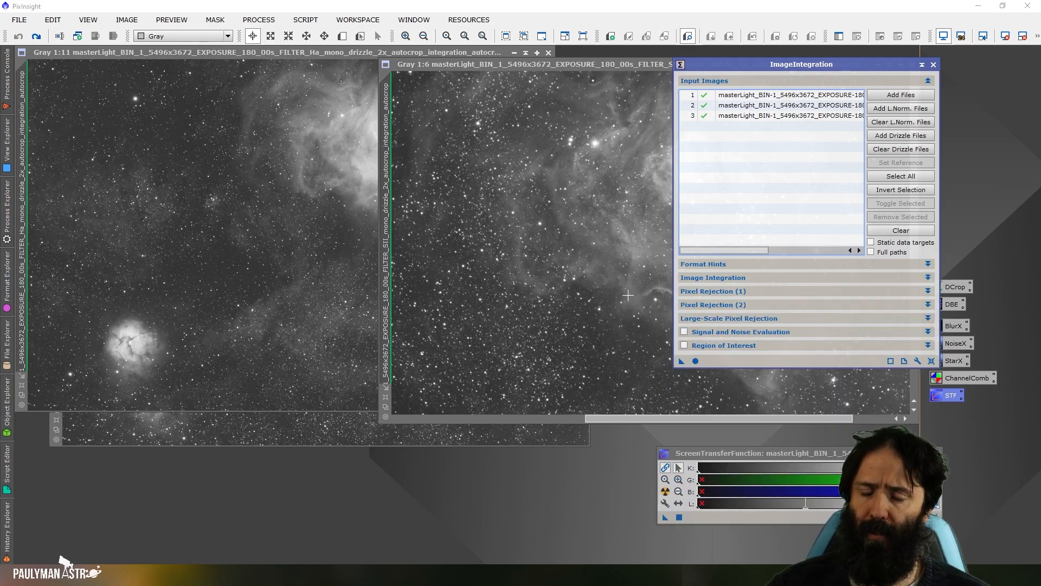
click(696, 361)
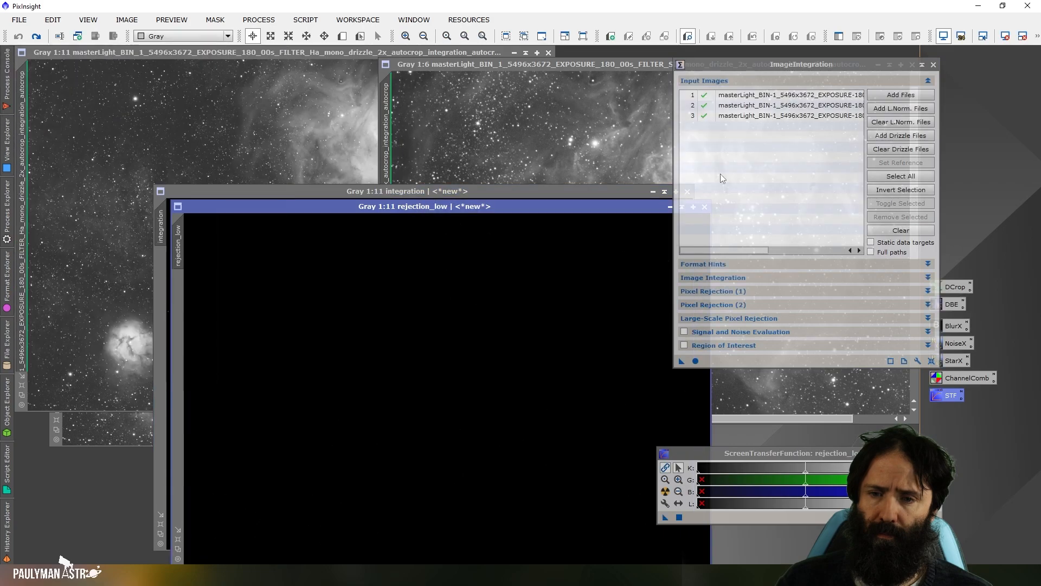
click(933, 65)
click(705, 206)
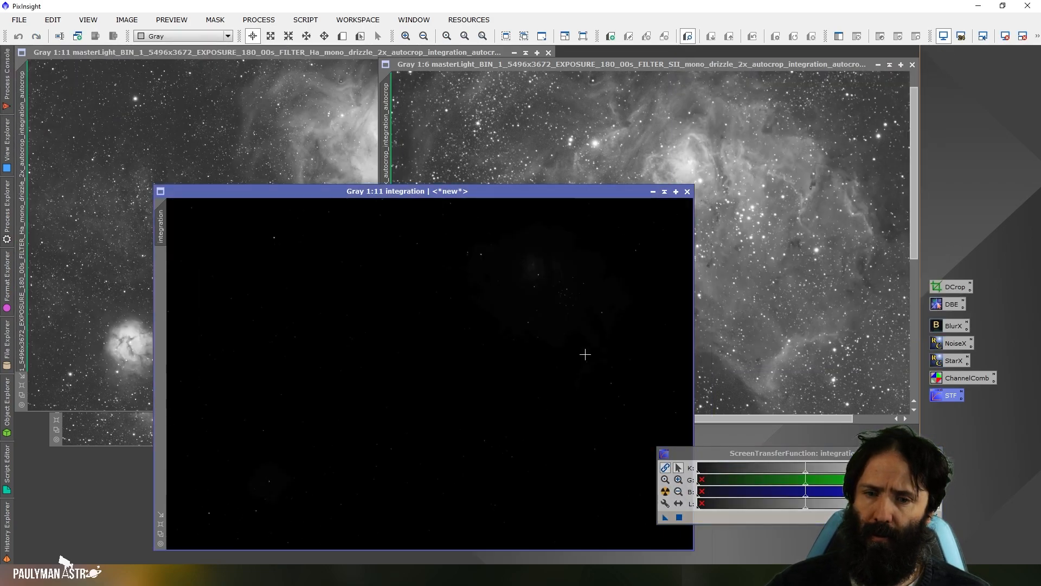
Apply an automatic screen stretch to the integrated image and set its identifier to lum
click(666, 491)
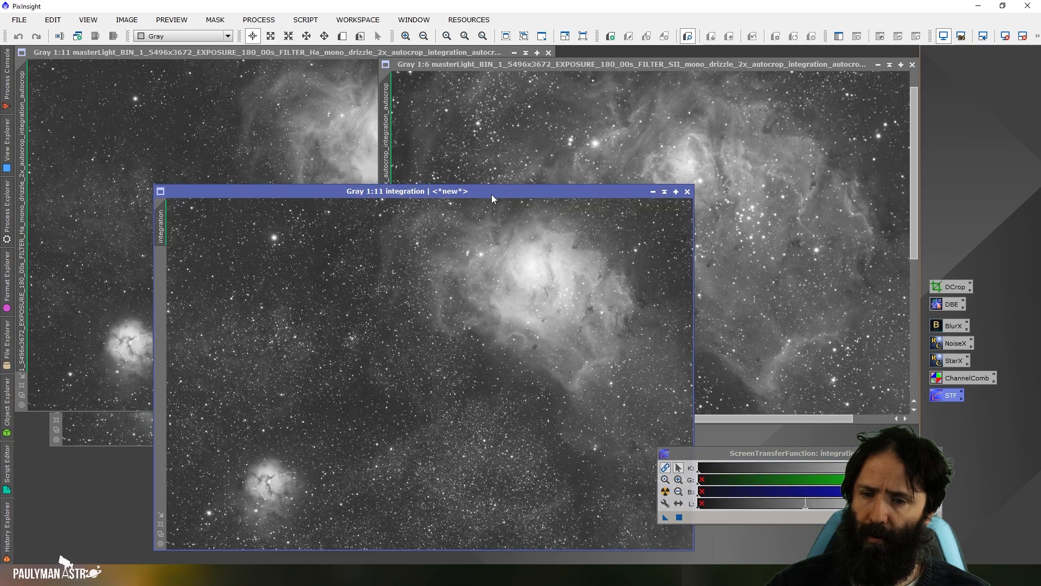
drag(518, 197, 542, 146)
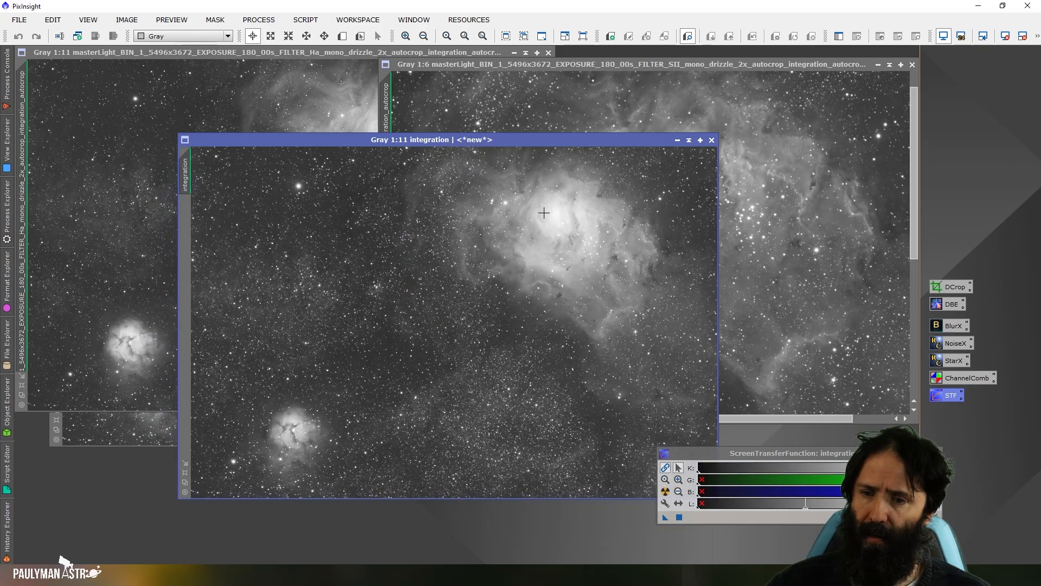
right_click(185, 179)
click(216, 221)
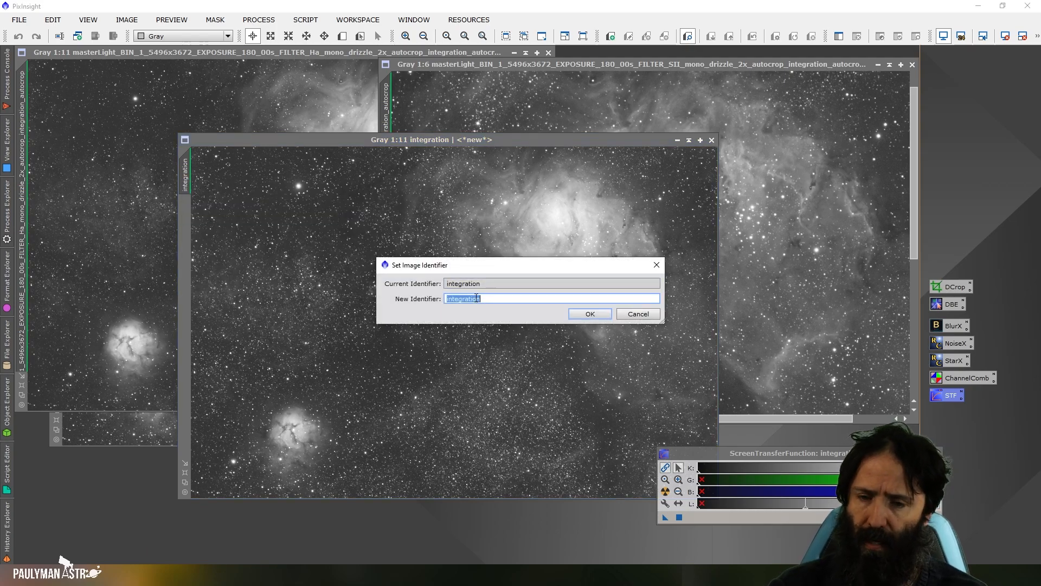
text(lum)
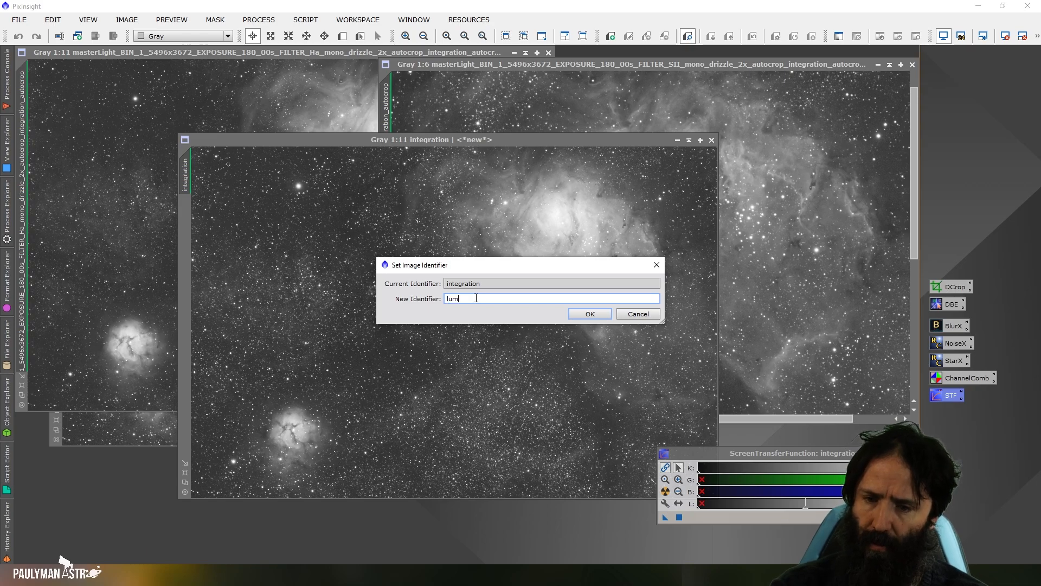
click(596, 315)
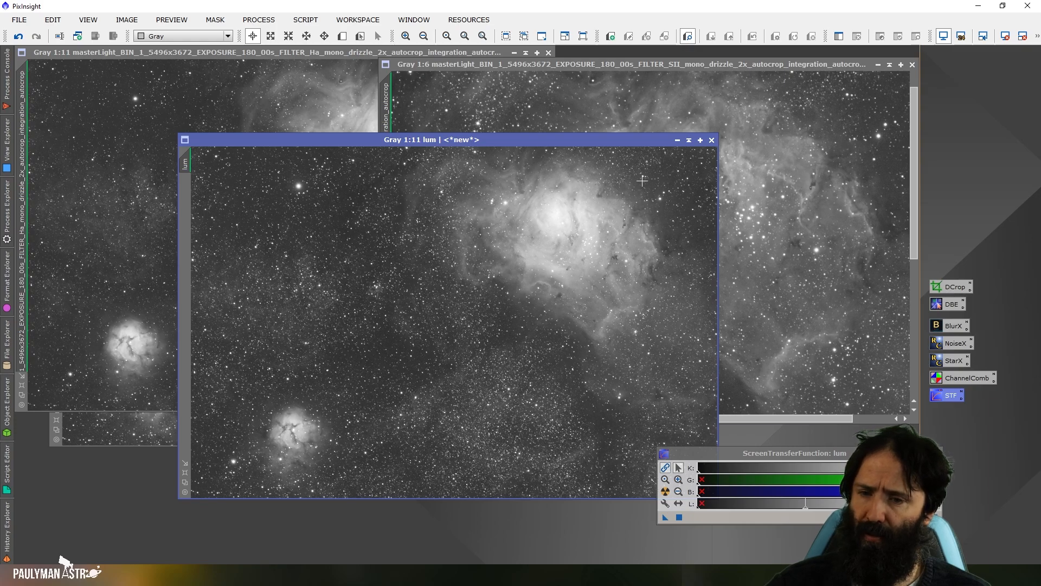
Fit the whole SII master in its window and set its identifier to sii
click(670, 66)
click(525, 36)
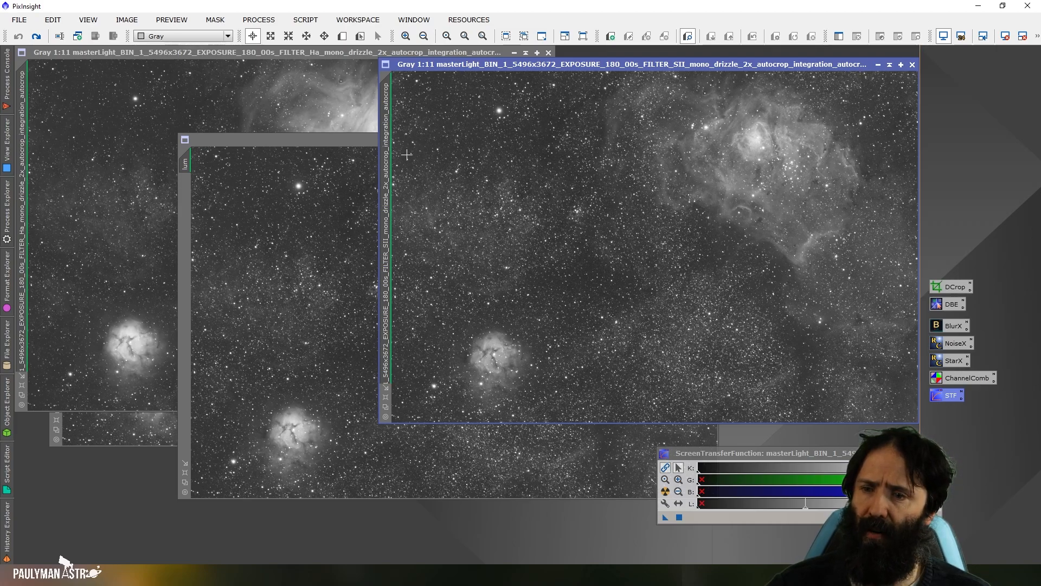
right_click(392, 142)
click(420, 185)
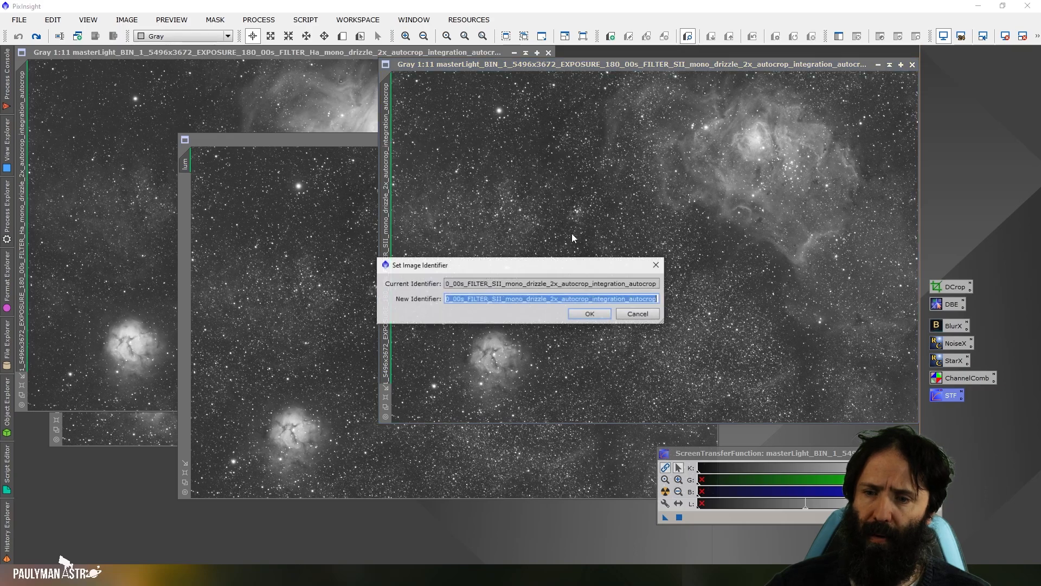
text(sii)
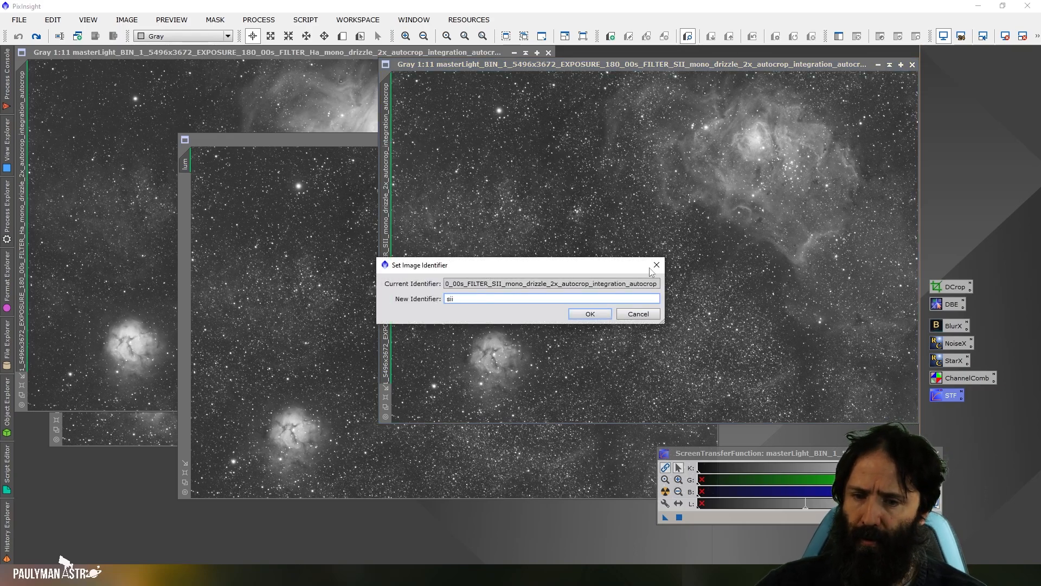
click(587, 315)
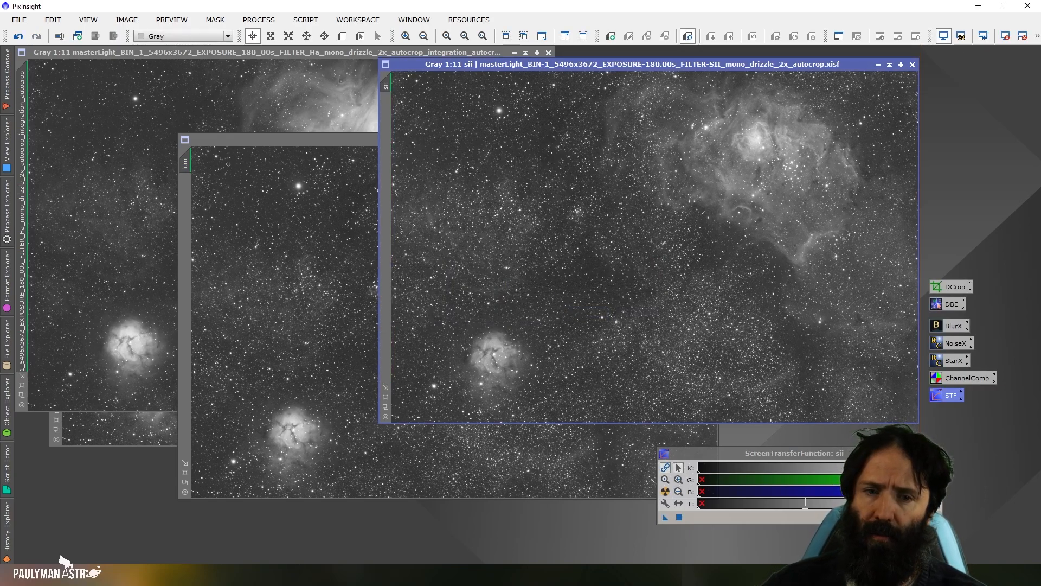
Set the identifier of the Ha master image to ha
right_click(22, 135)
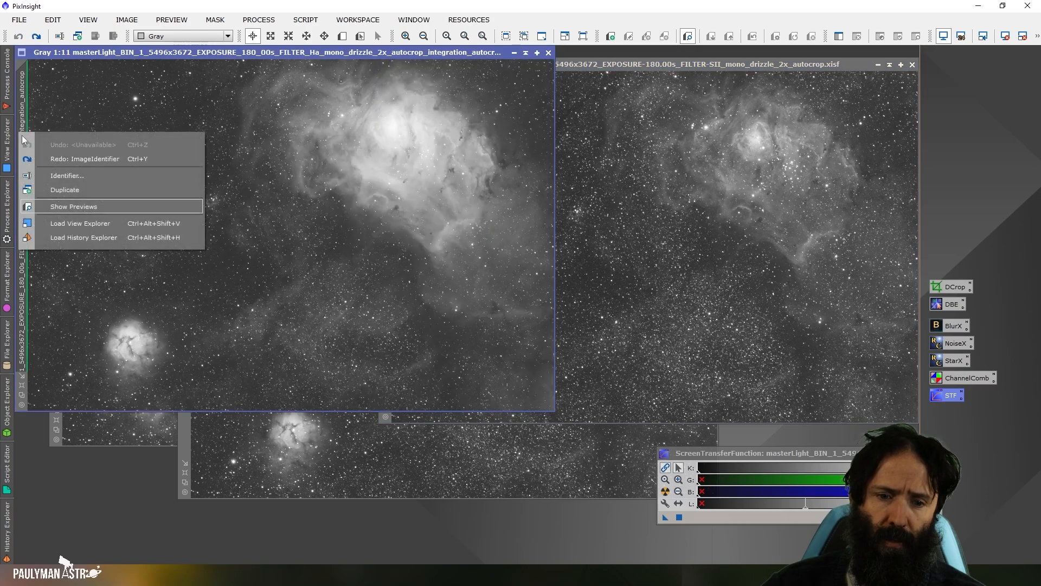
click(92, 180)
text(ha)
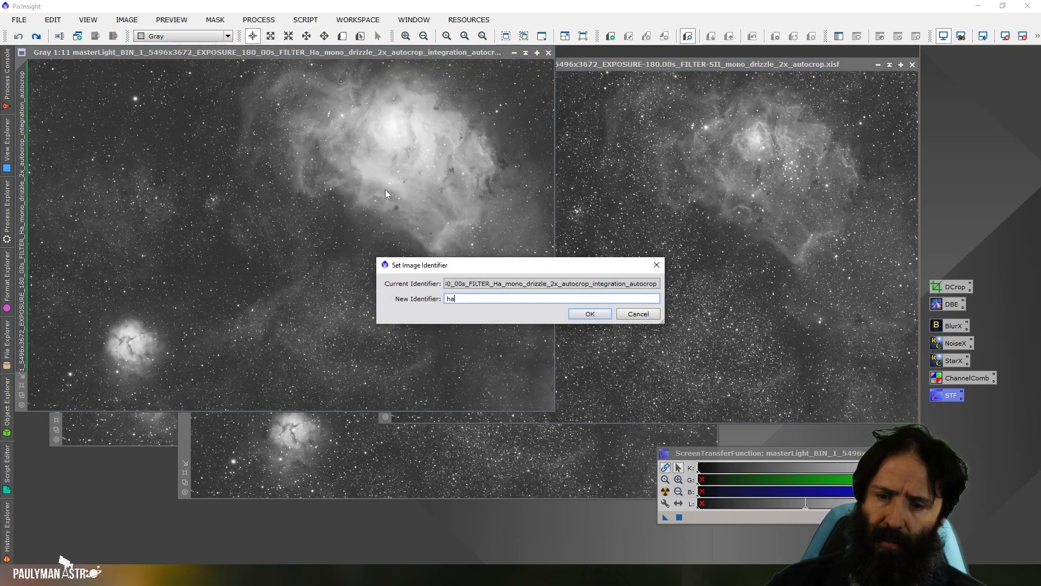
click(590, 314)
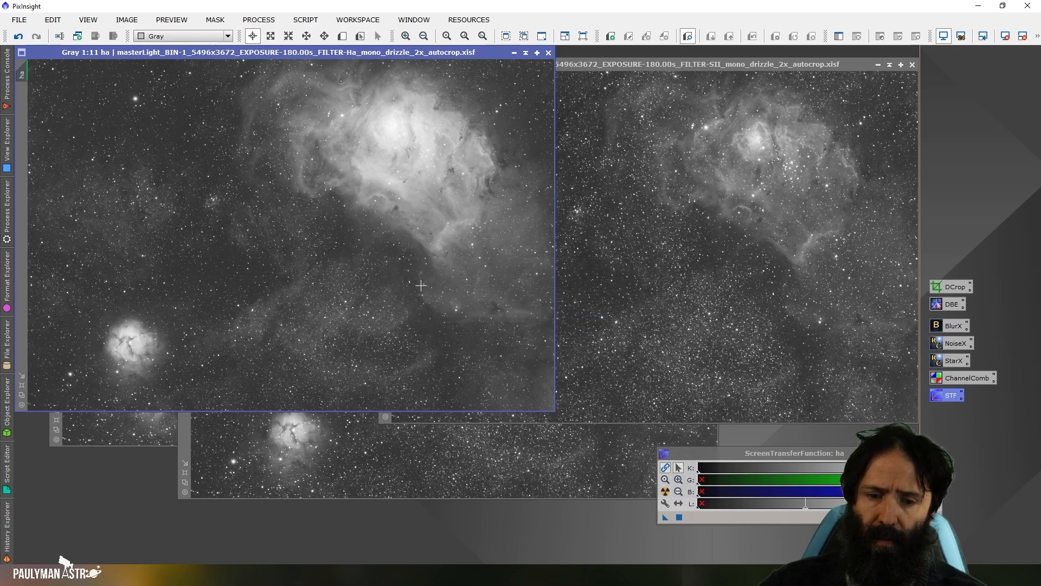
Set the identifier of the OIII master image to oiii
click(141, 432)
right_click(62, 259)
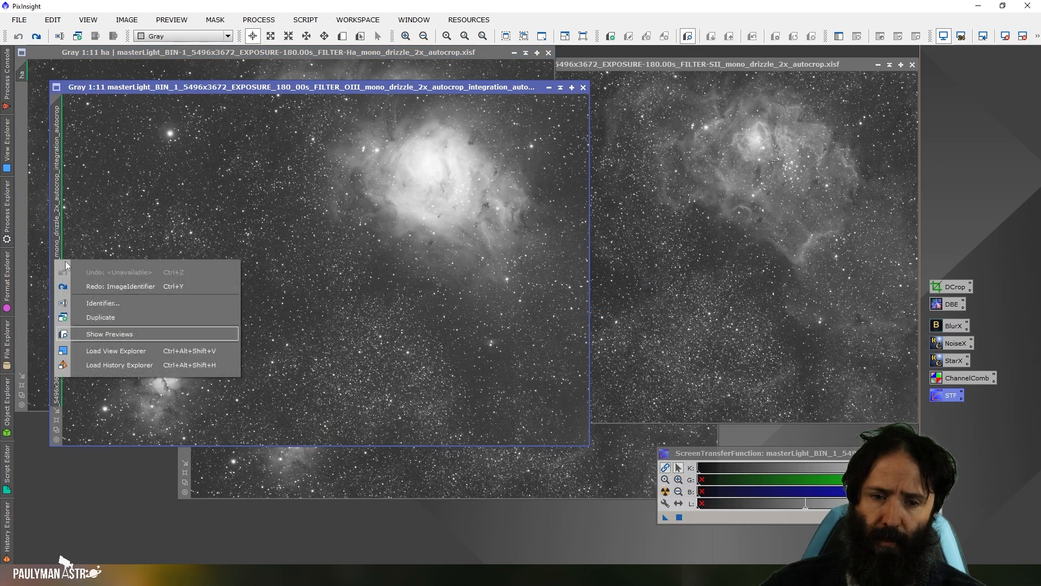
click(116, 304)
text(oiii)
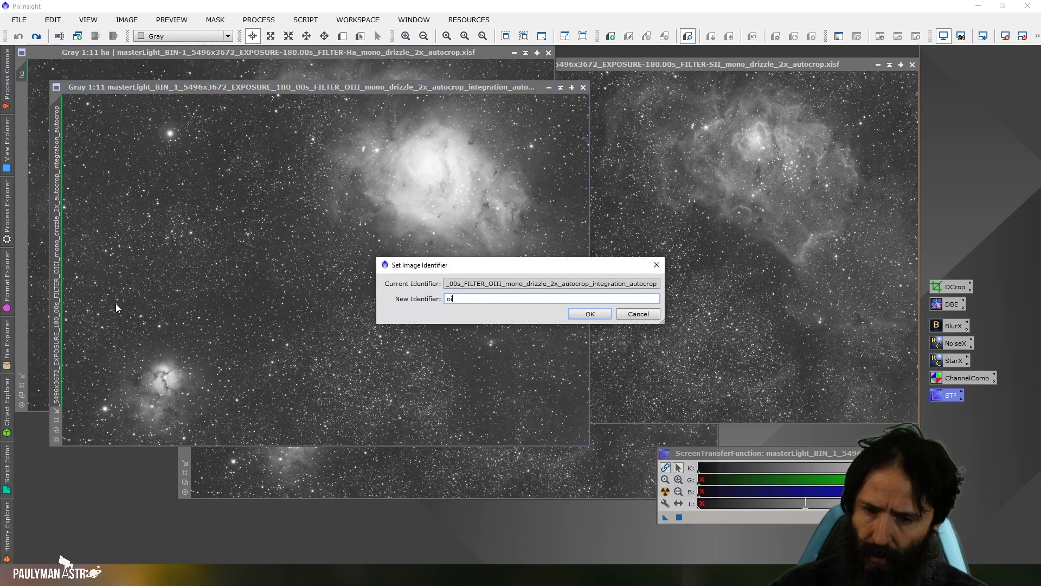
click(590, 314)
Minimise the sii, oiii and ha images and move the lum image to the workspace's upper-left corner
click(880, 64)
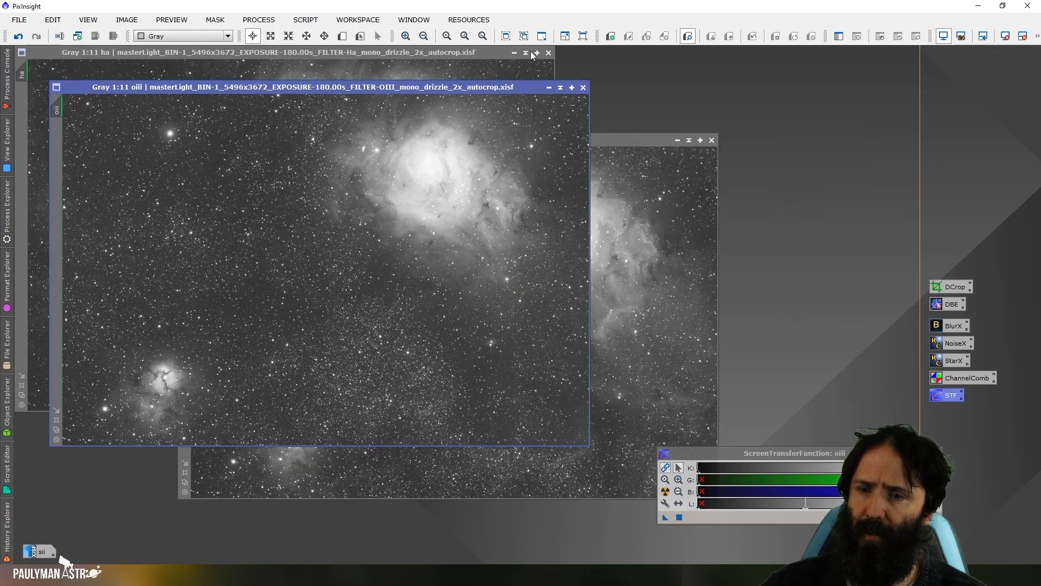
click(549, 87)
click(514, 53)
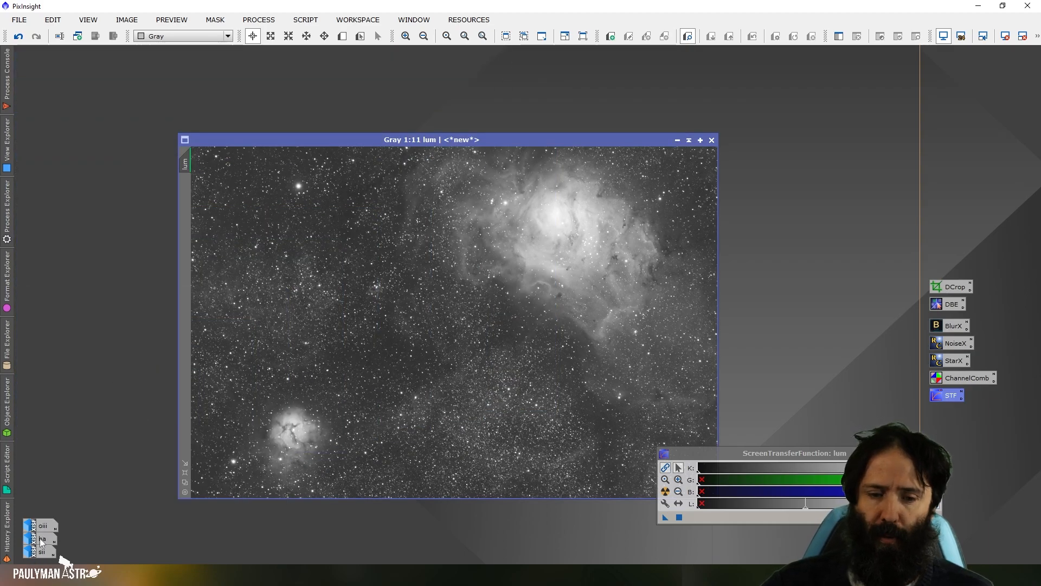
drag(533, 140, 407, 79)
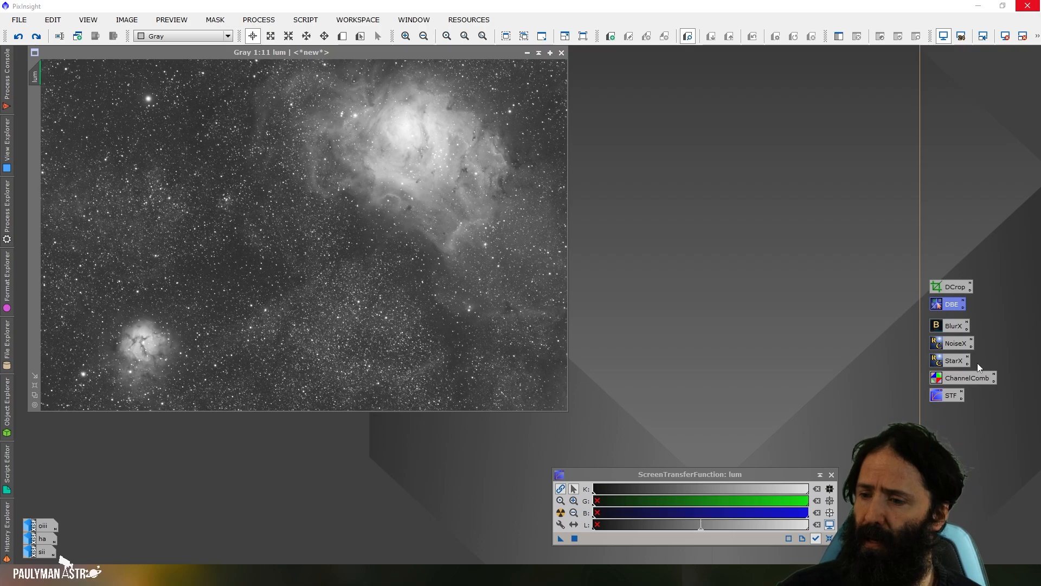
Start DynamicBackgroundExtraction on the lum image and place six background samples down the image's left edge
double_click(949, 304)
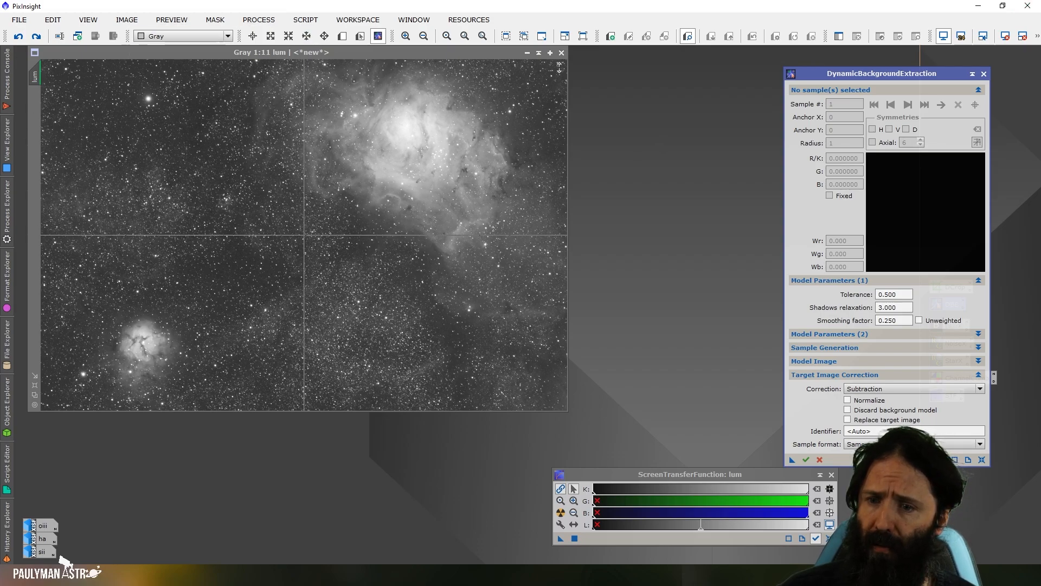
click(434, 51)
click(55, 69)
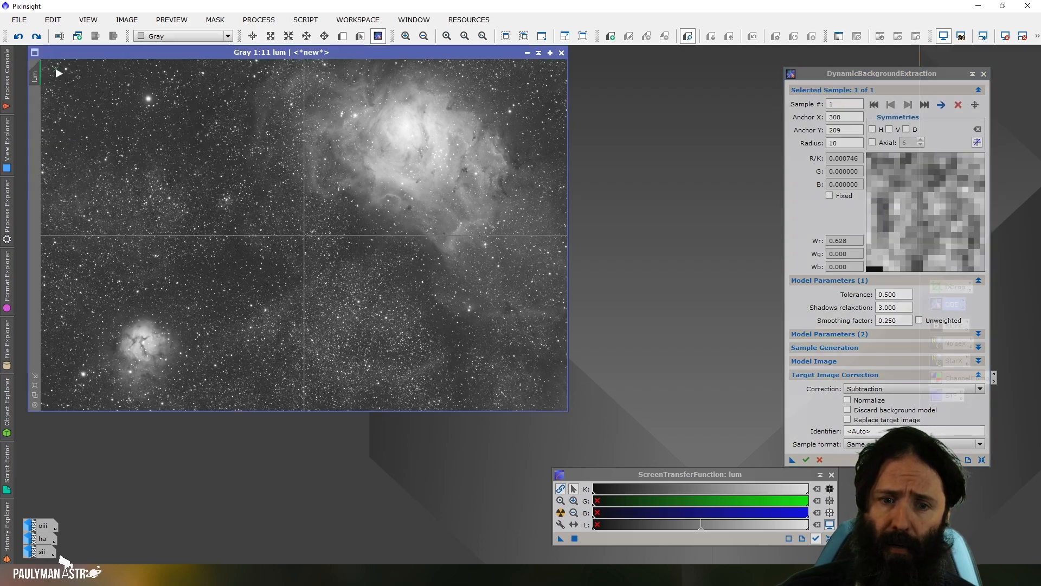
click(53, 118)
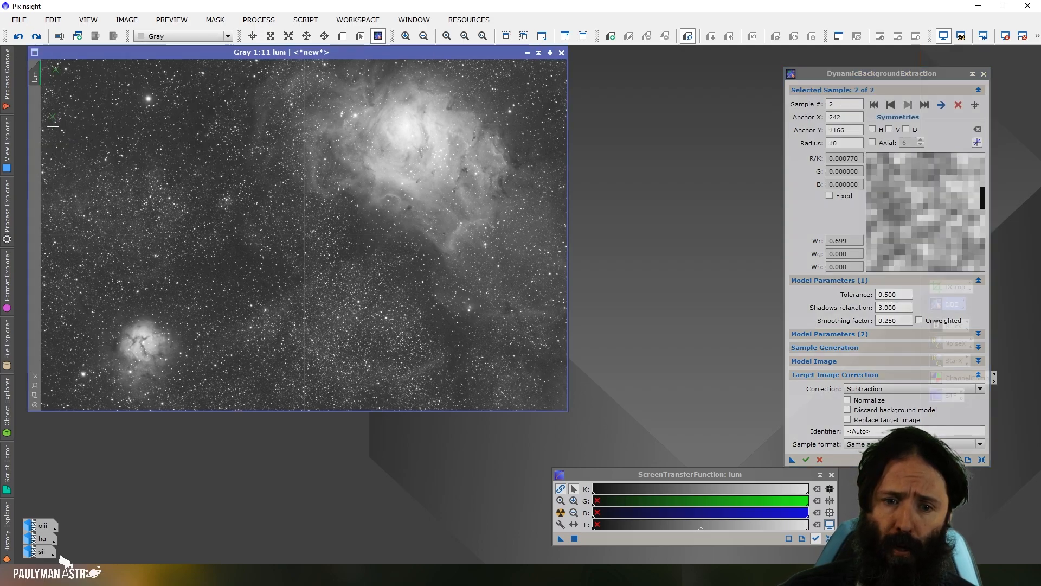
click(53, 177)
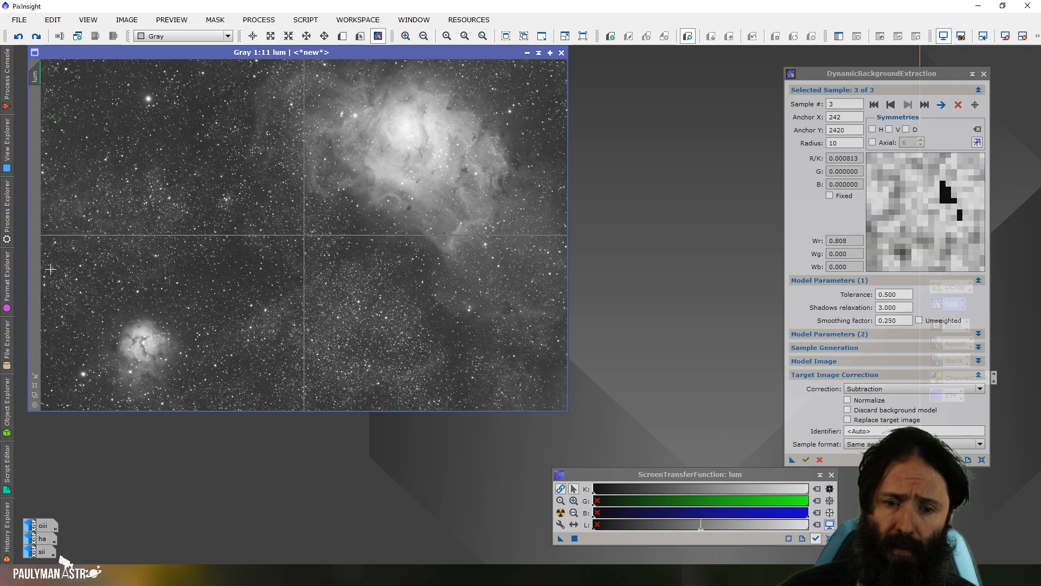
click(56, 253)
click(50, 350)
click(53, 401)
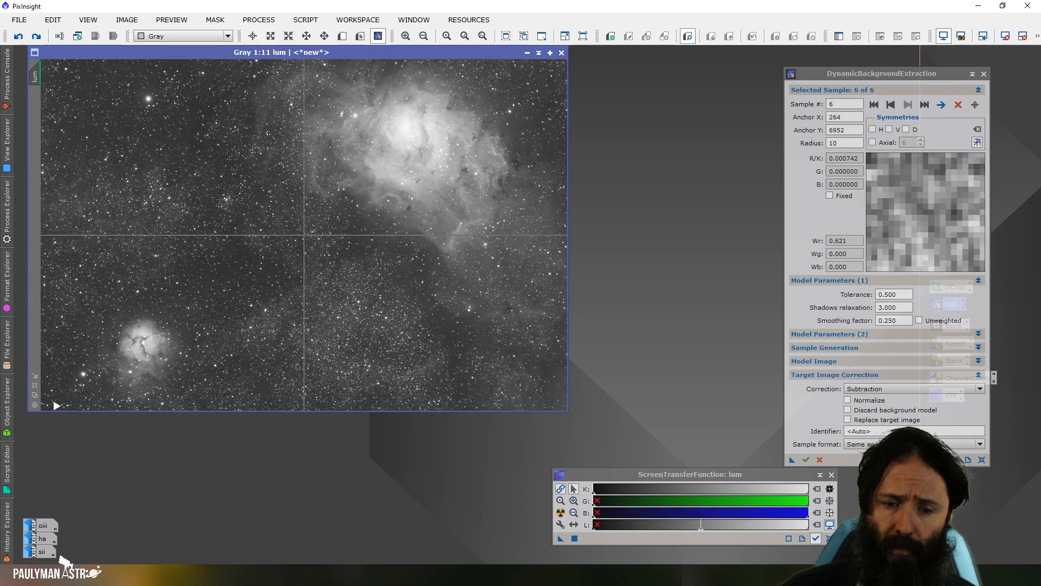
Place ten more background samples on lum: in the dark areas left of centre, around the upper-right corner, down the right side and along the lower edge
click(228, 274)
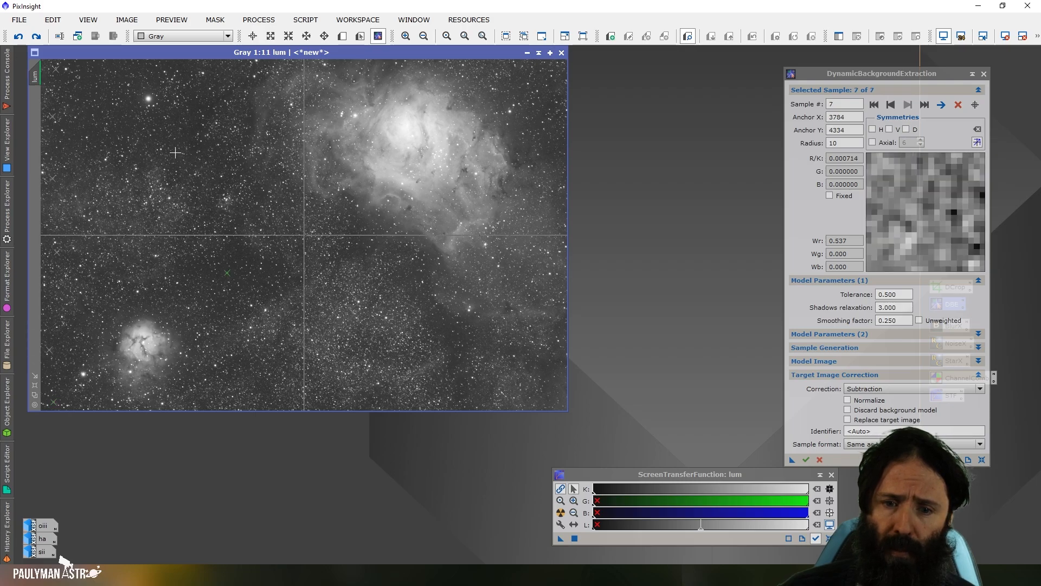
click(193, 128)
click(189, 95)
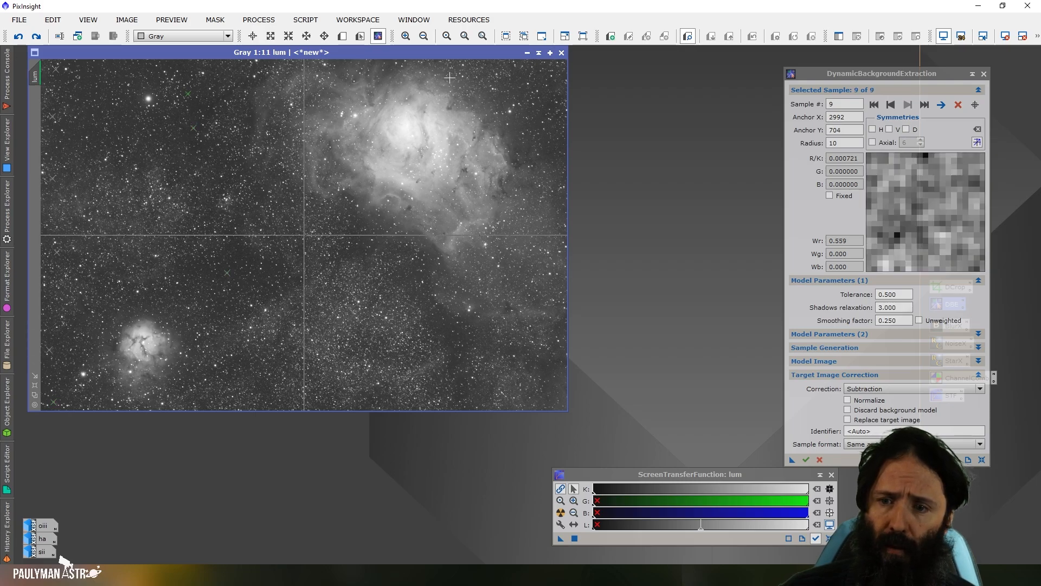
click(558, 70)
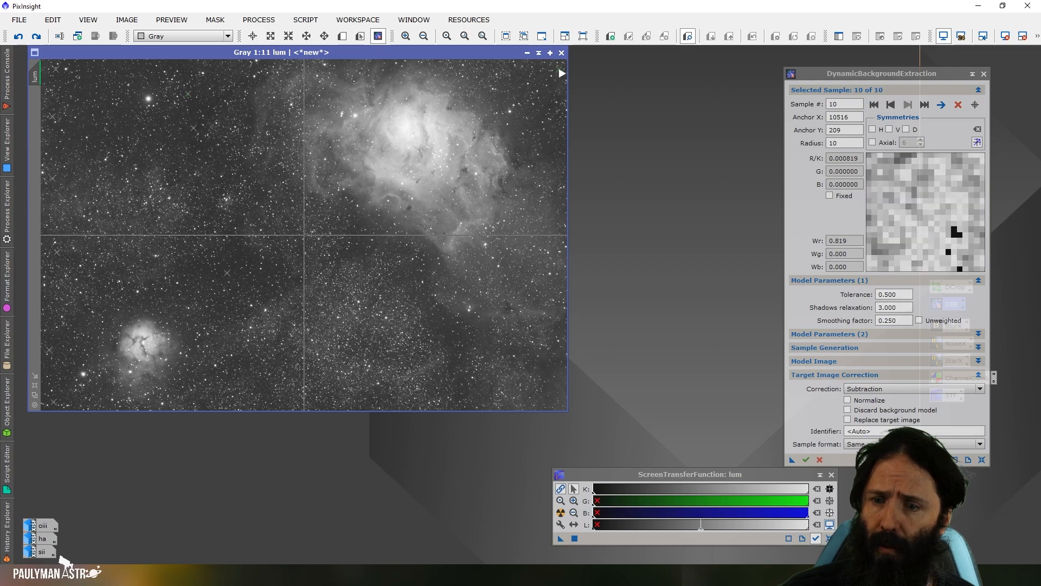
click(525, 76)
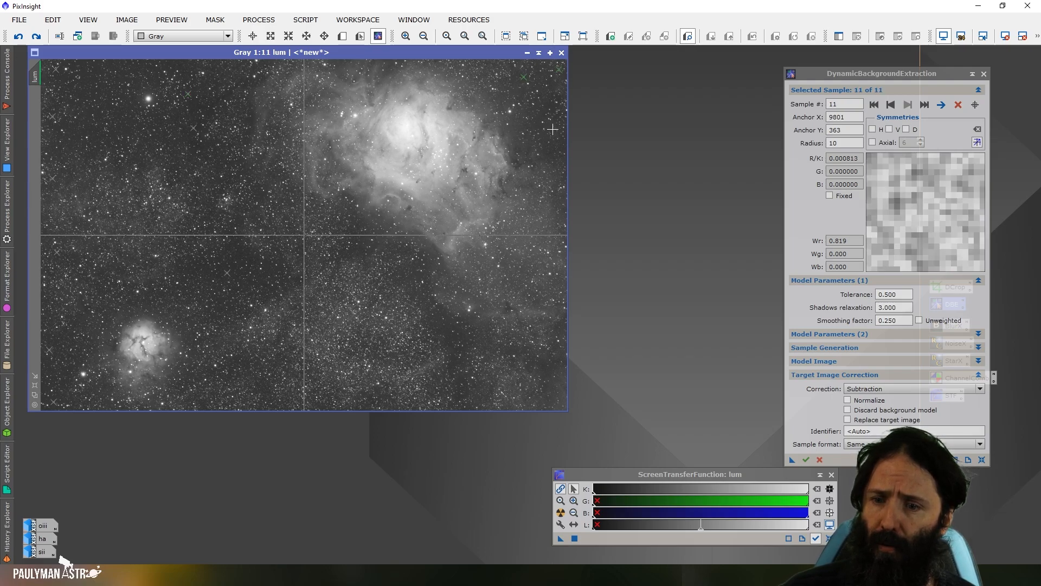
click(548, 125)
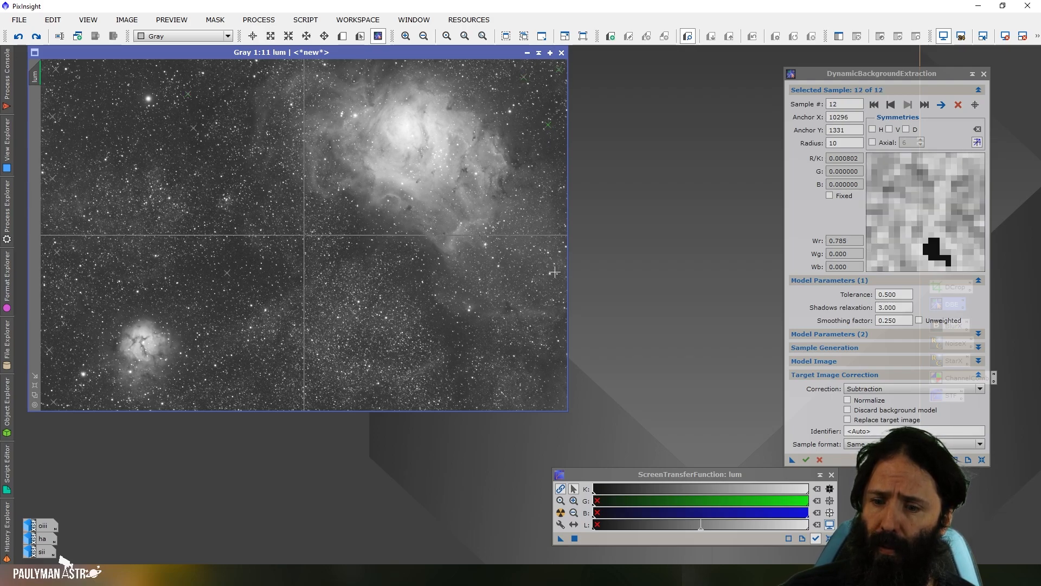
click(547, 369)
click(462, 380)
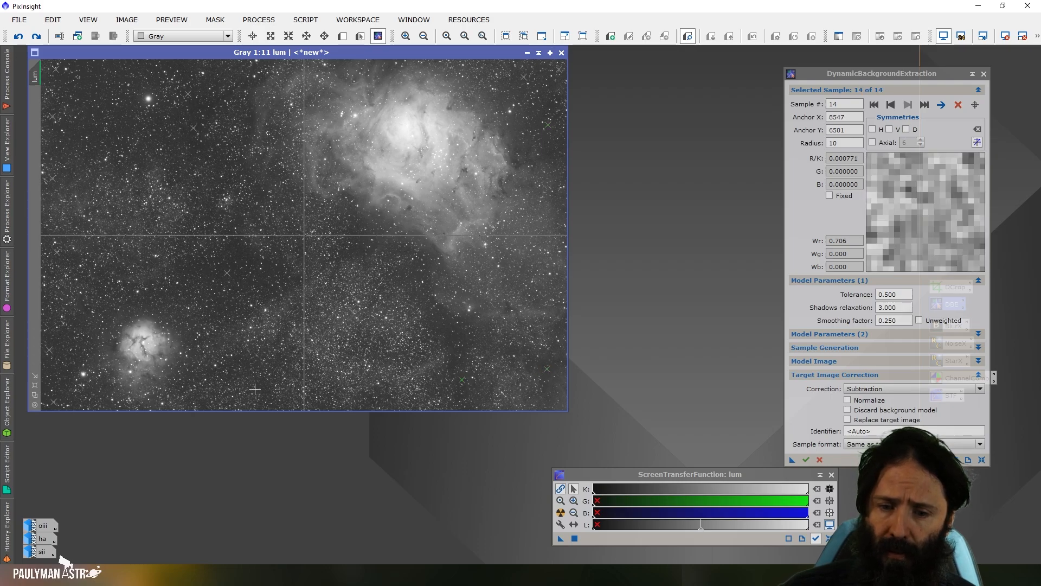
click(262, 390)
click(271, 271)
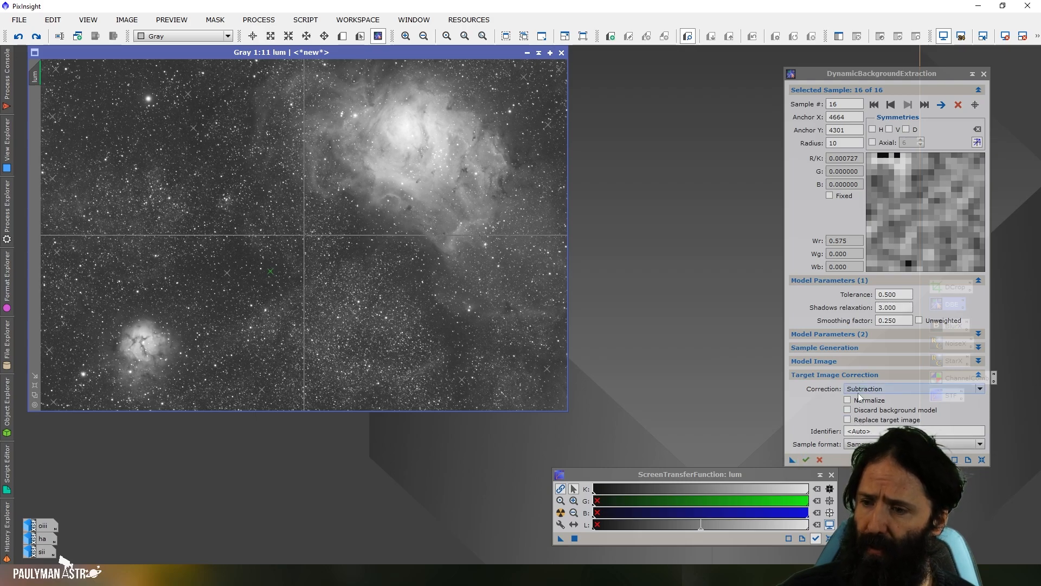
Run the background extraction on lum and auto-stretch the resulting background model, displayed with 24-bit lookup tables
click(807, 459)
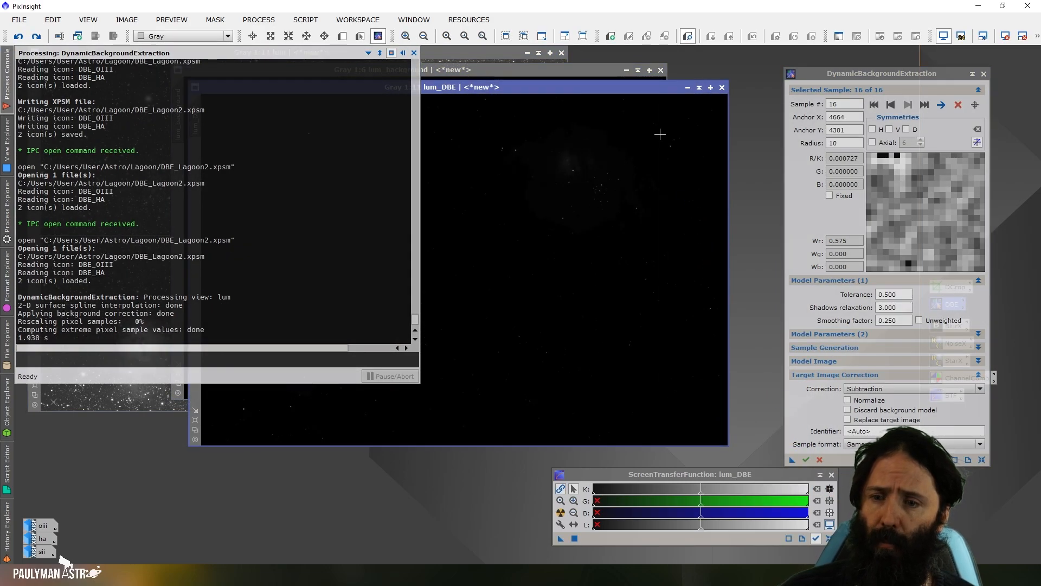
click(476, 70)
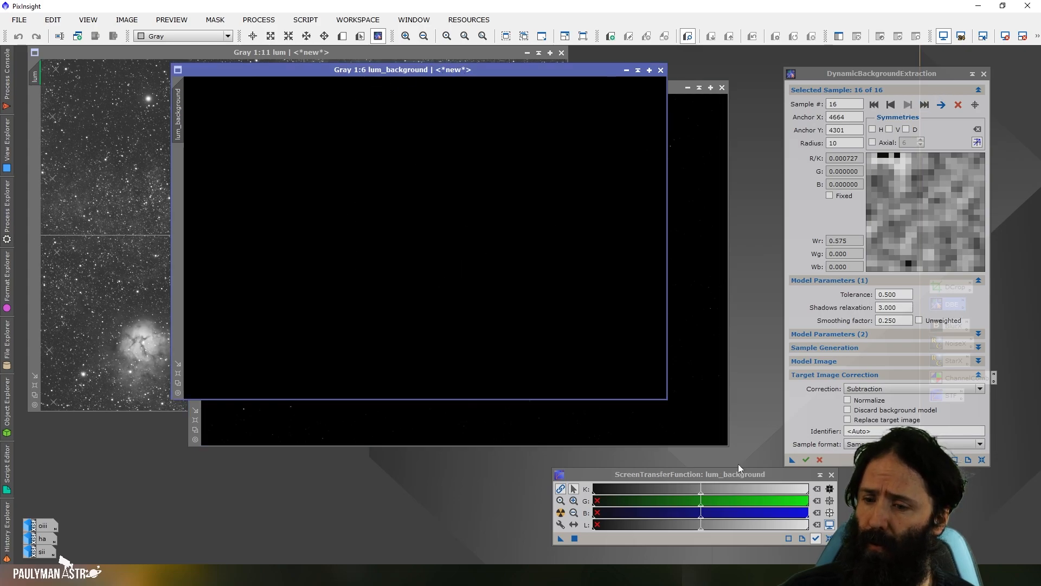
click(561, 513)
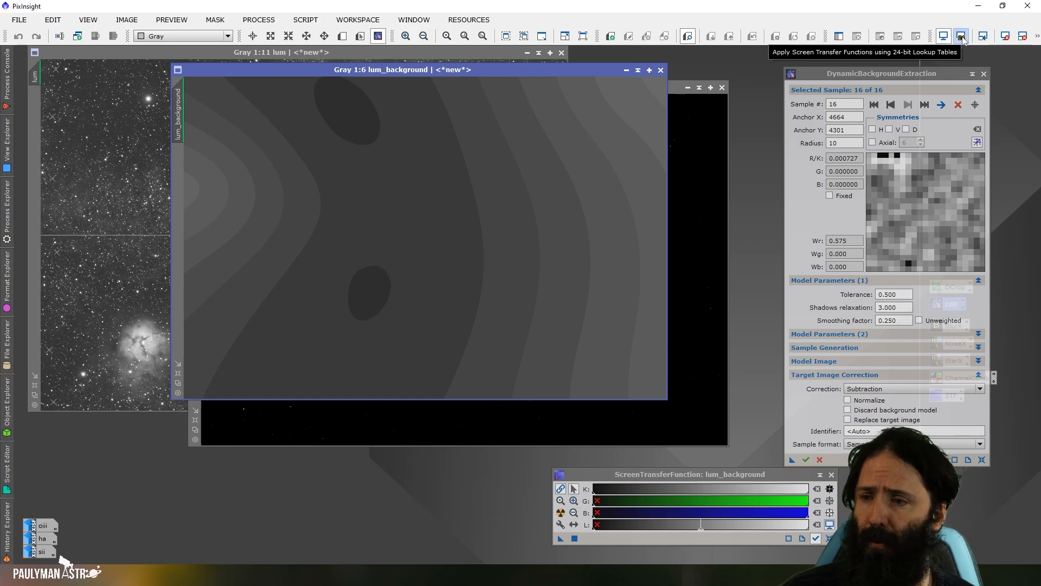
click(961, 37)
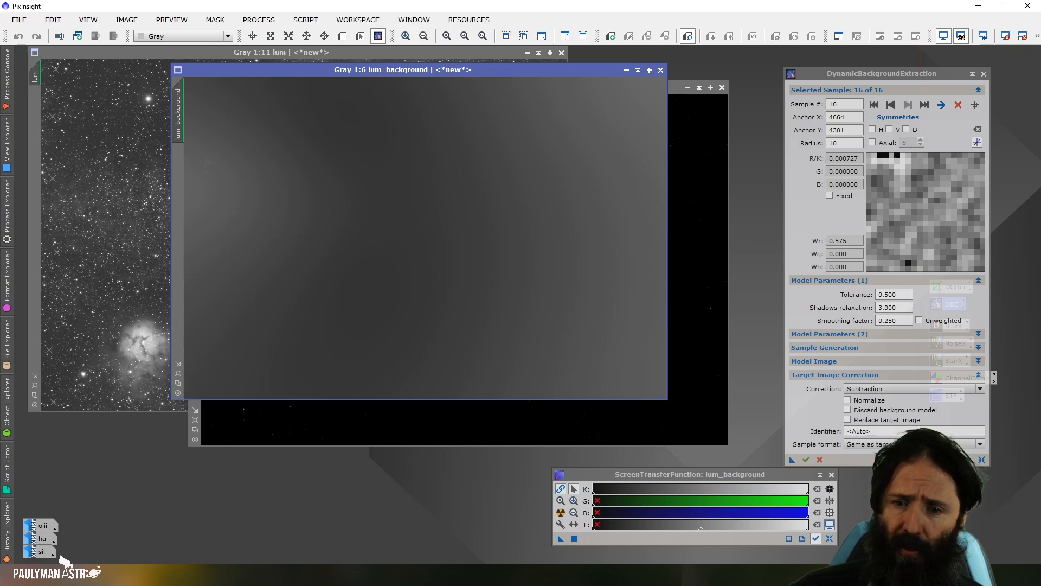
Move the lum_background image aside, and close it together with the lum_DBE image
drag(430, 70, 490, 82)
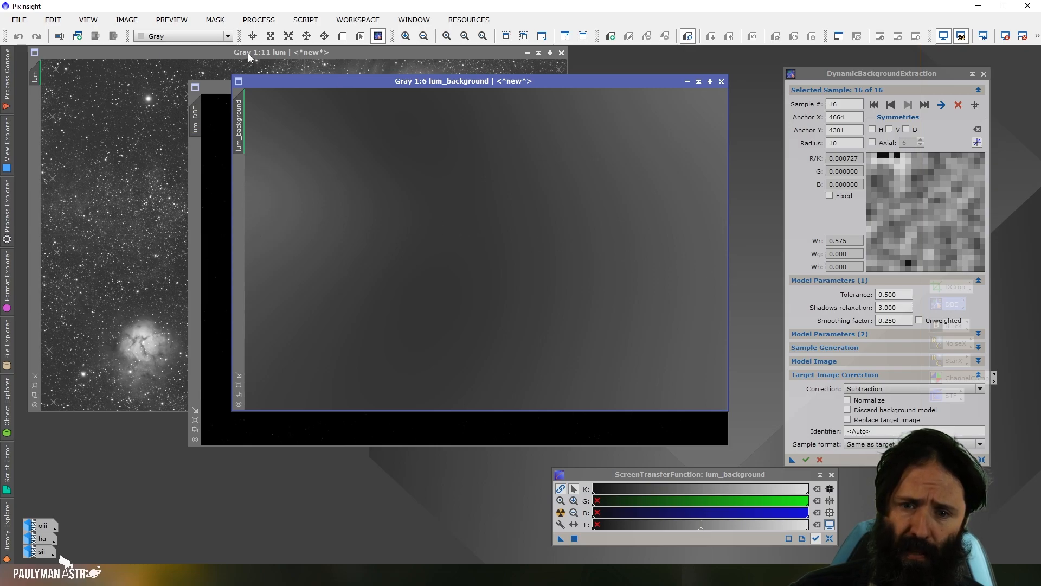
click(721, 81)
click(721, 87)
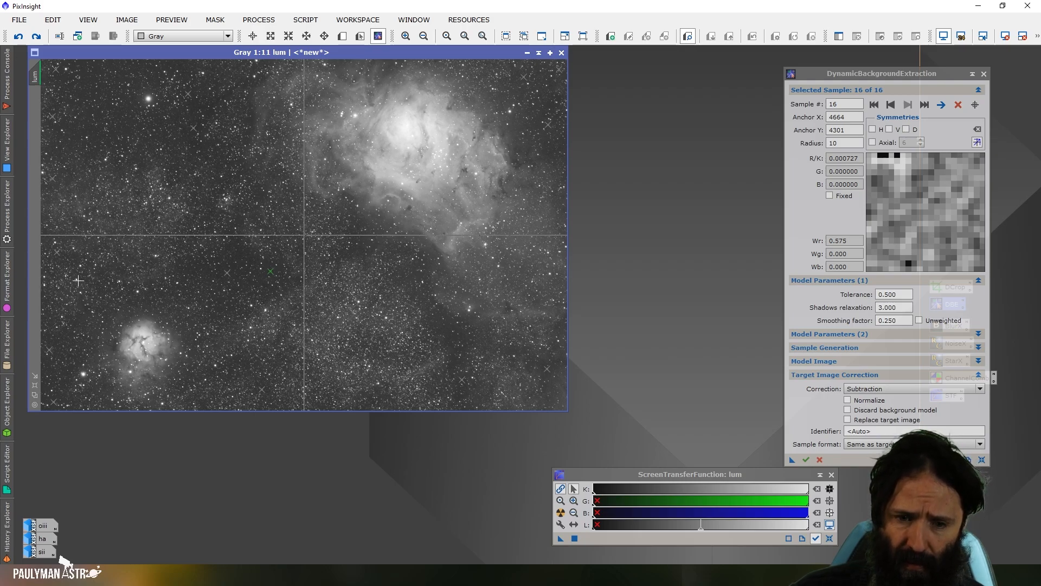
Delete the third and fourth background samples from the top along the lum image's left edge
click(59, 256)
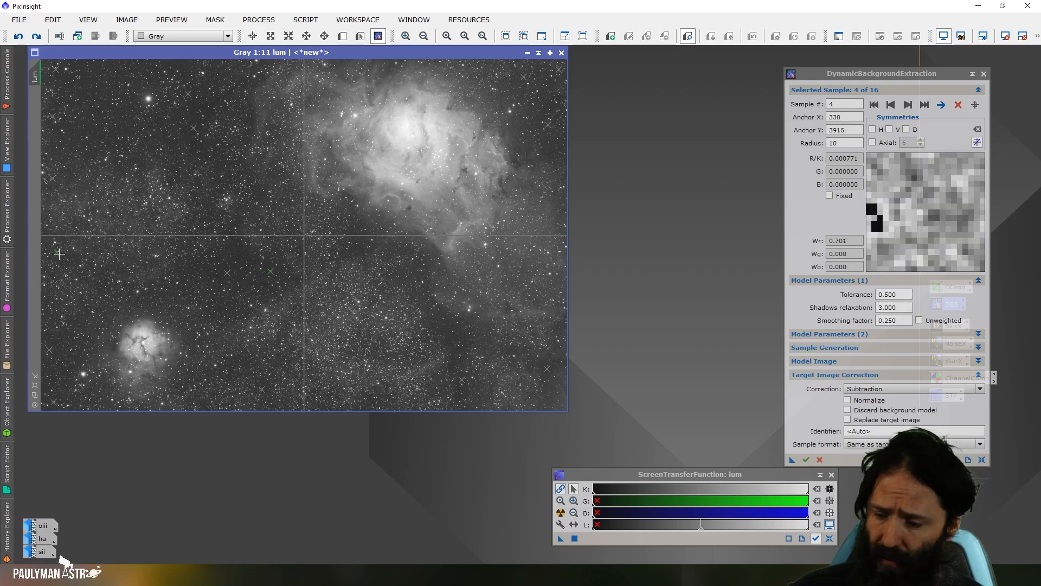
key(Delete)
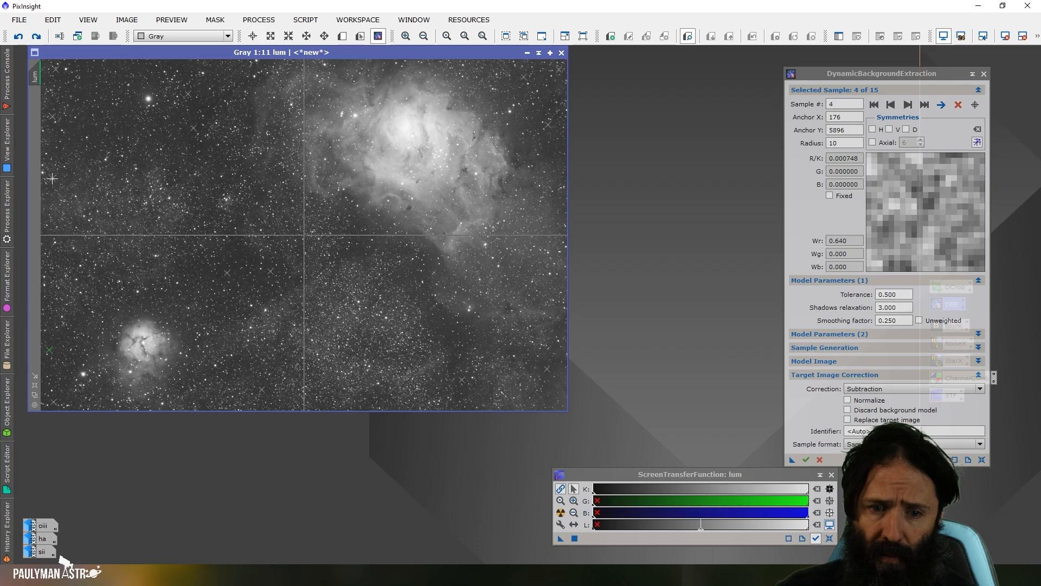
key(Delete)
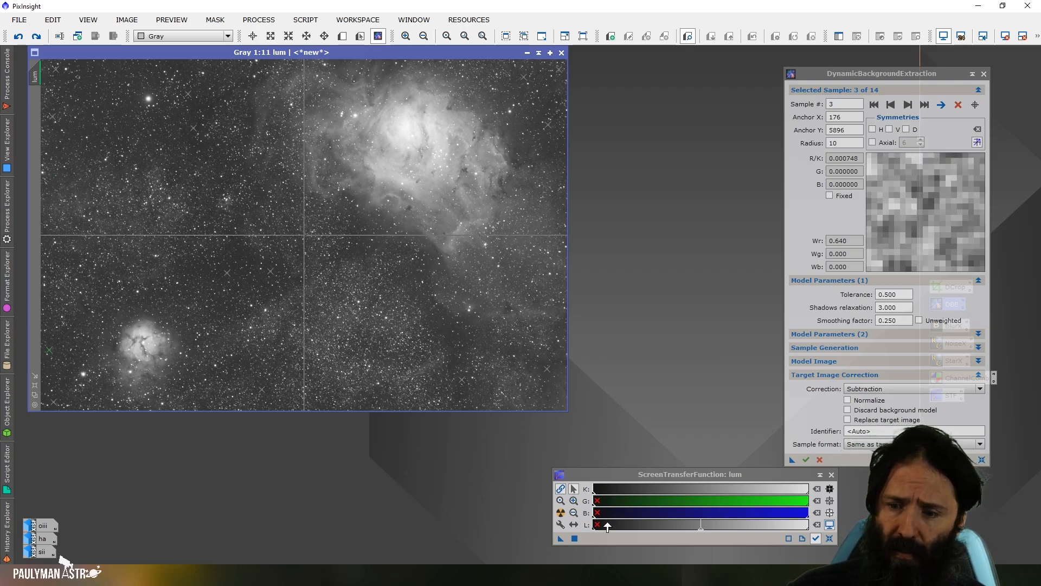
Rerun the background extraction to check the auto-stretched background model in 24-bit display, and close both resulting images
click(806, 460)
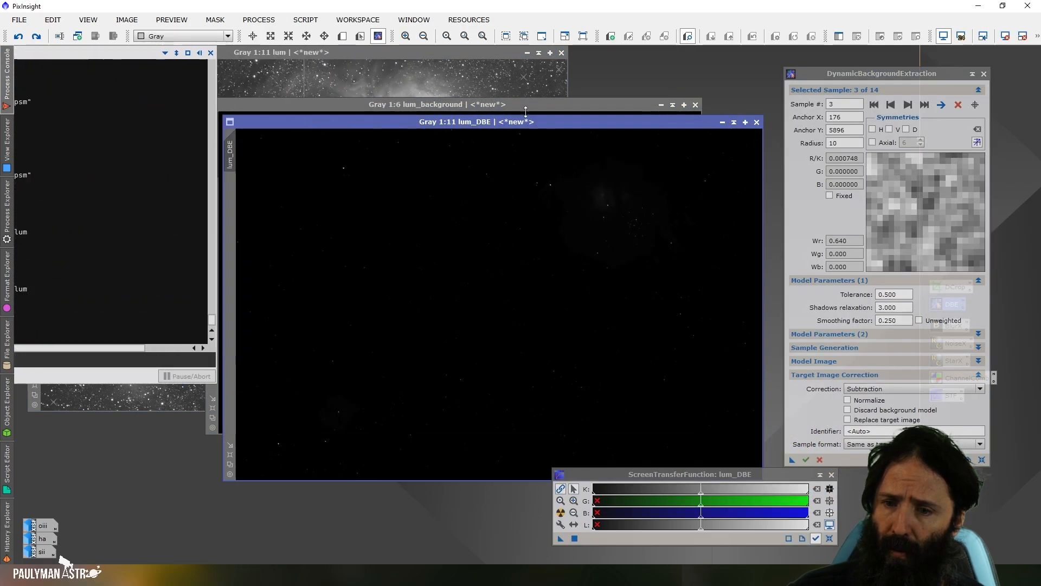
key(ctrl+a)
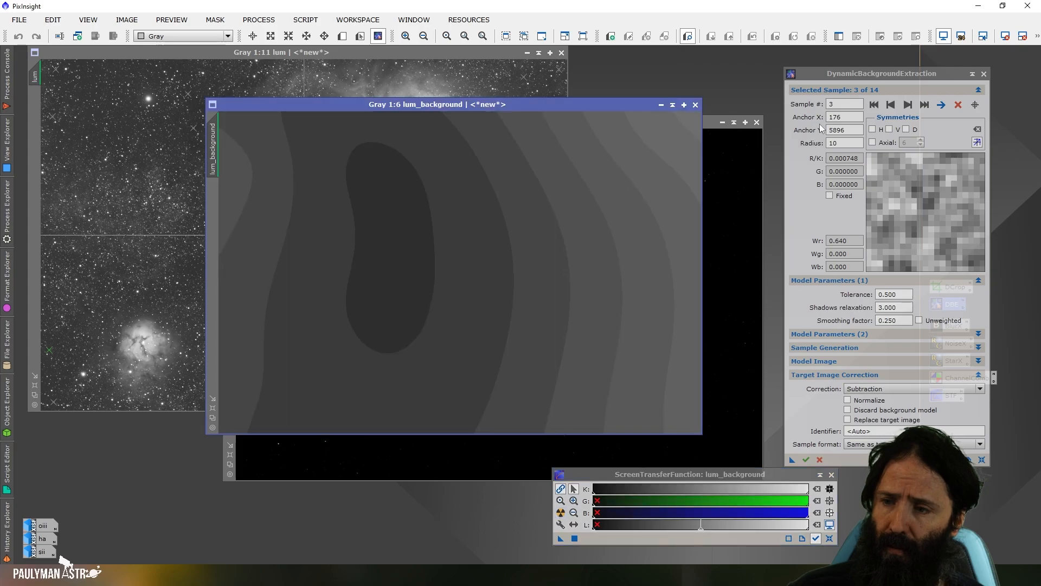
click(961, 35)
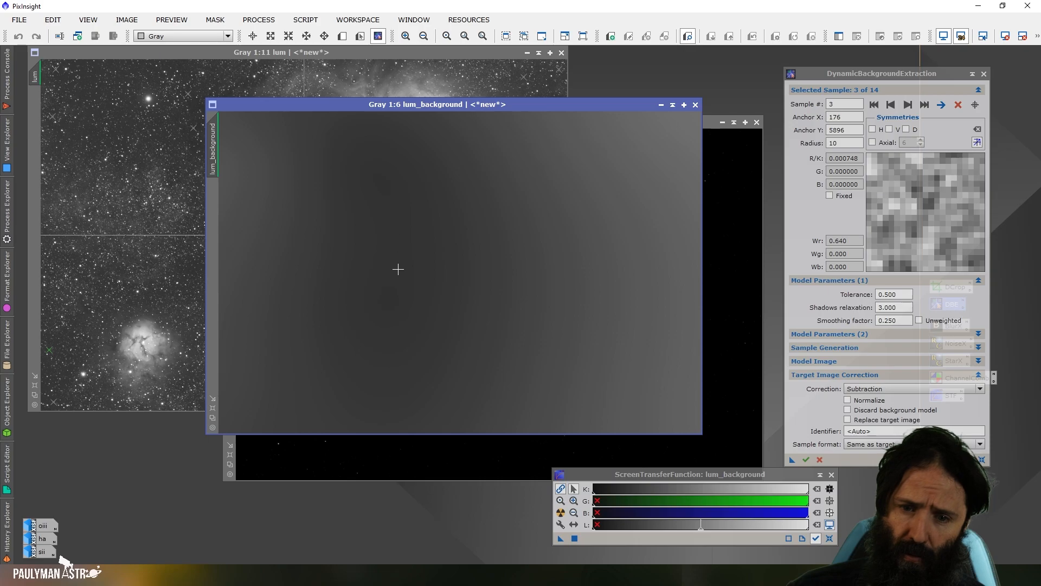
click(695, 104)
click(756, 122)
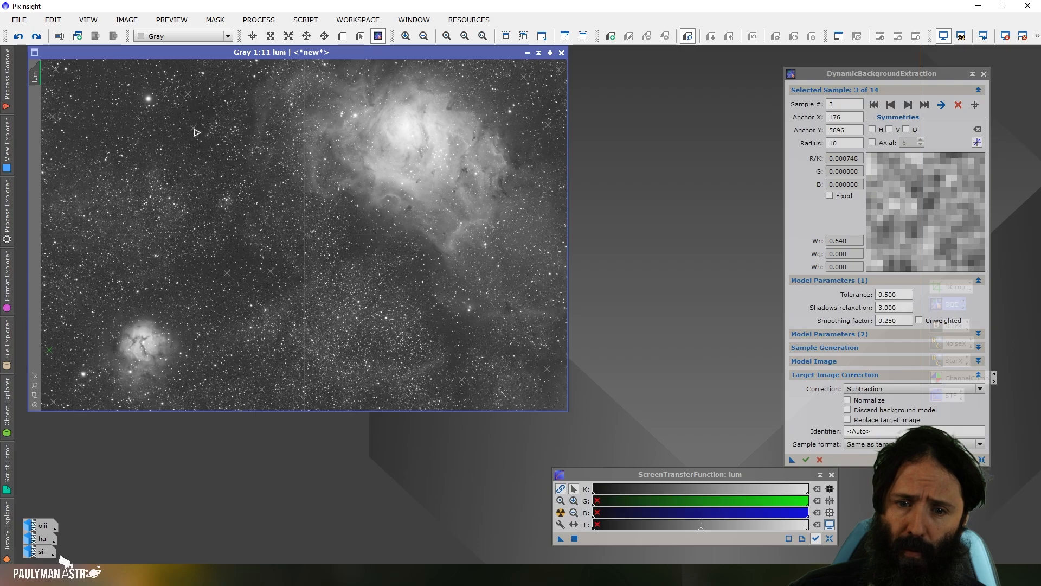
Delete five background samples from lum: two in the upper-left dark area, two left of centre and one at the lower edge near the middle
key(Delete)
click(188, 96)
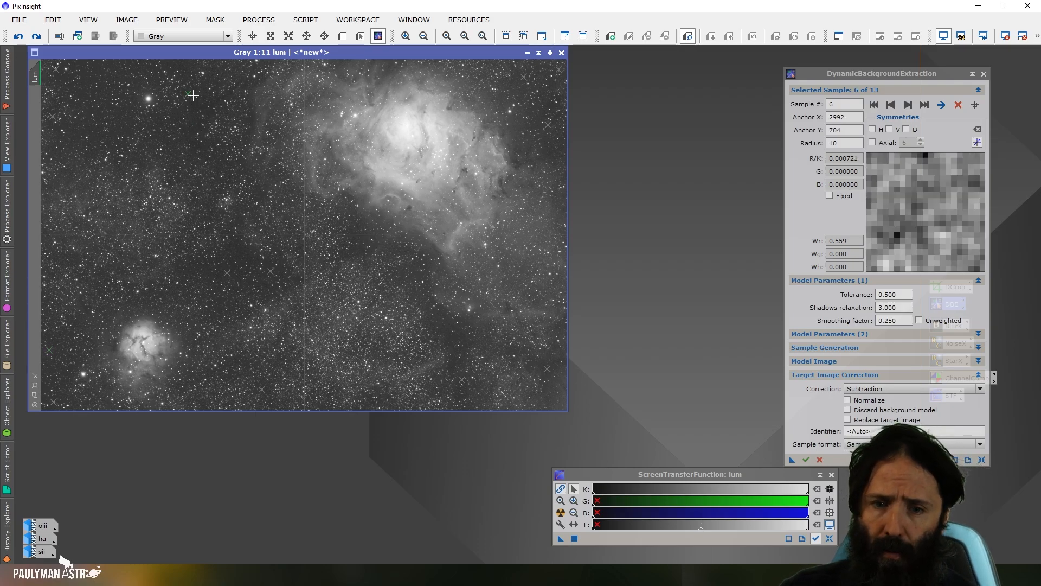
key(Delete)
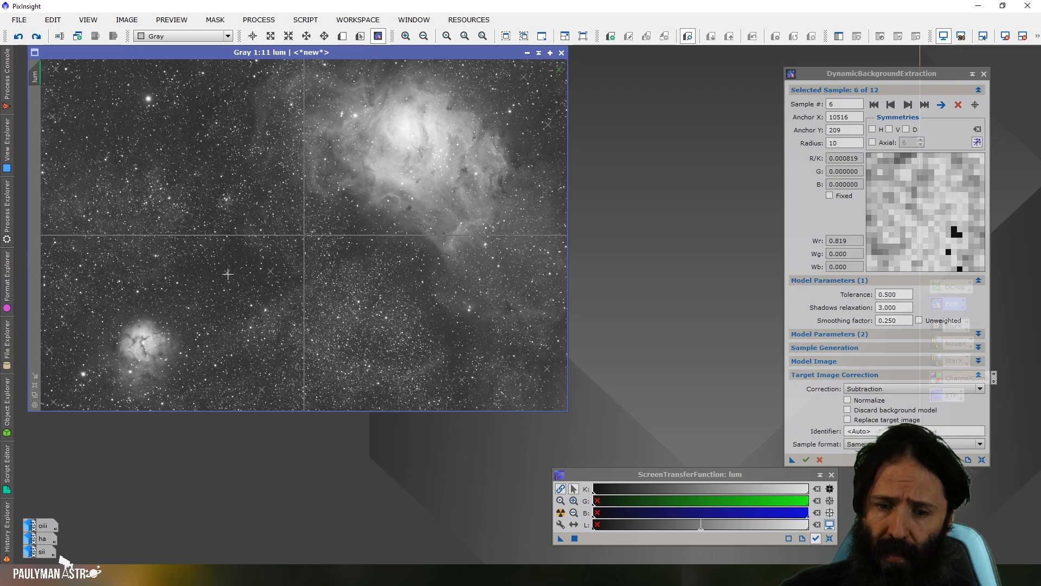
key(Delete)
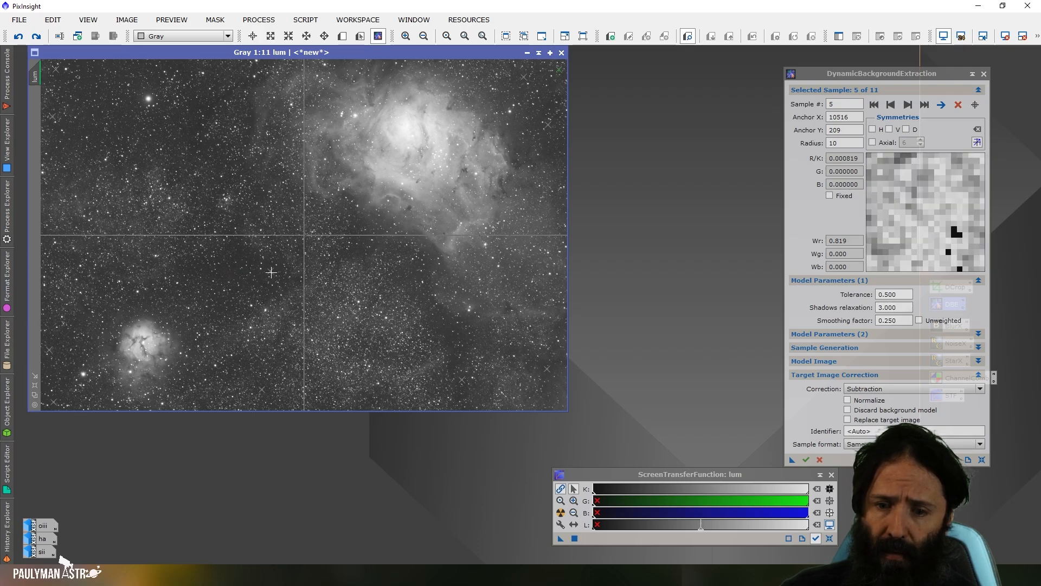
key(Delete)
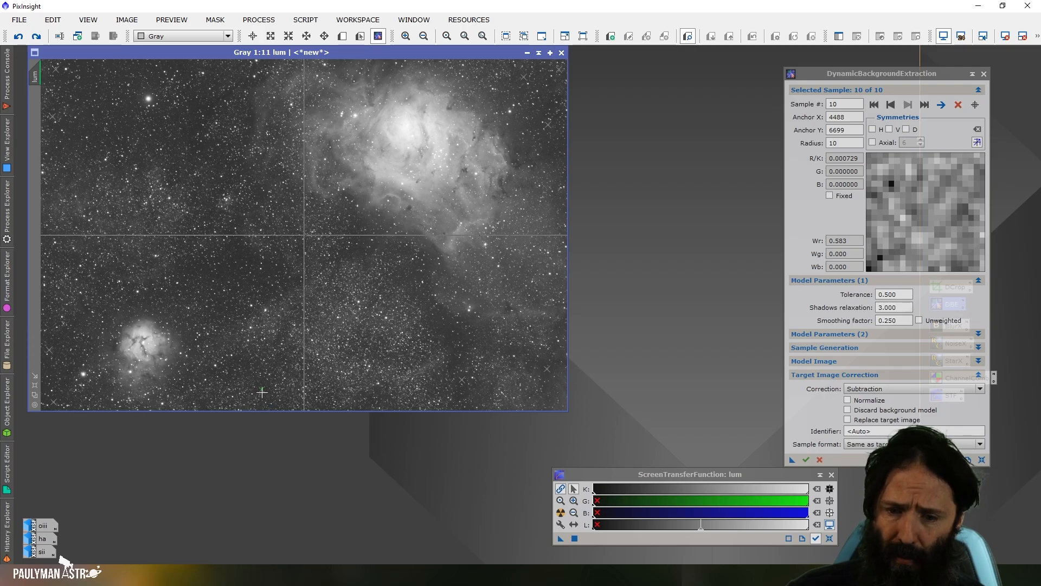
key(Delete)
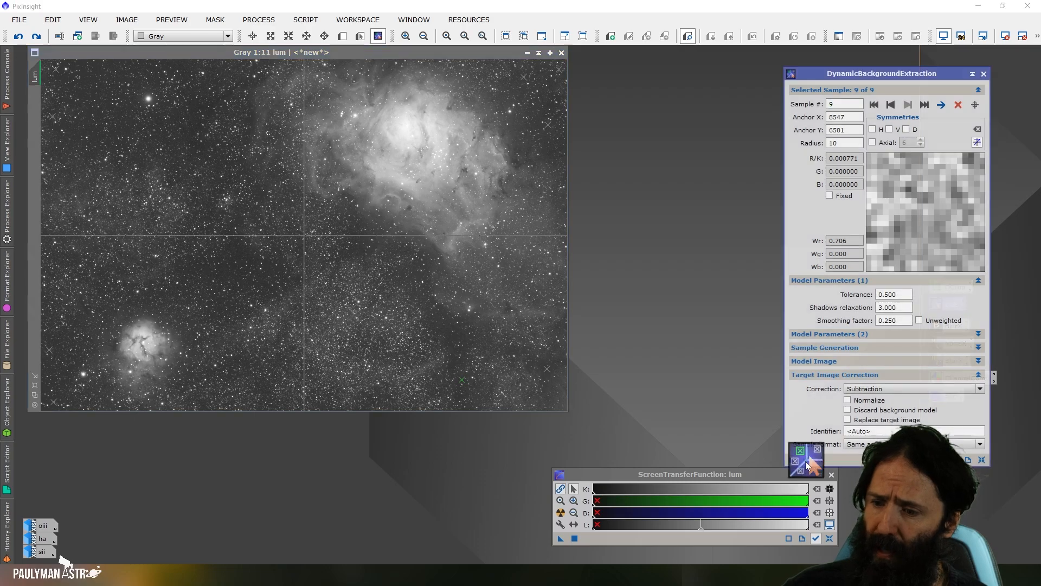
Rerun the background extraction with the remaining nine samples, inspect the auto-stretched lum_background model, and close both resulting images
click(806, 459)
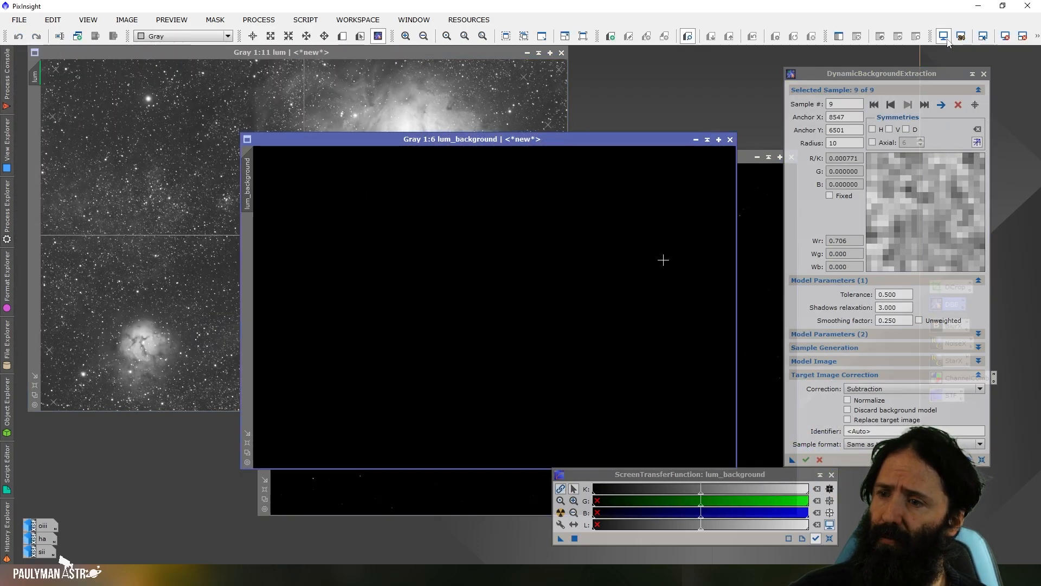
click(561, 513)
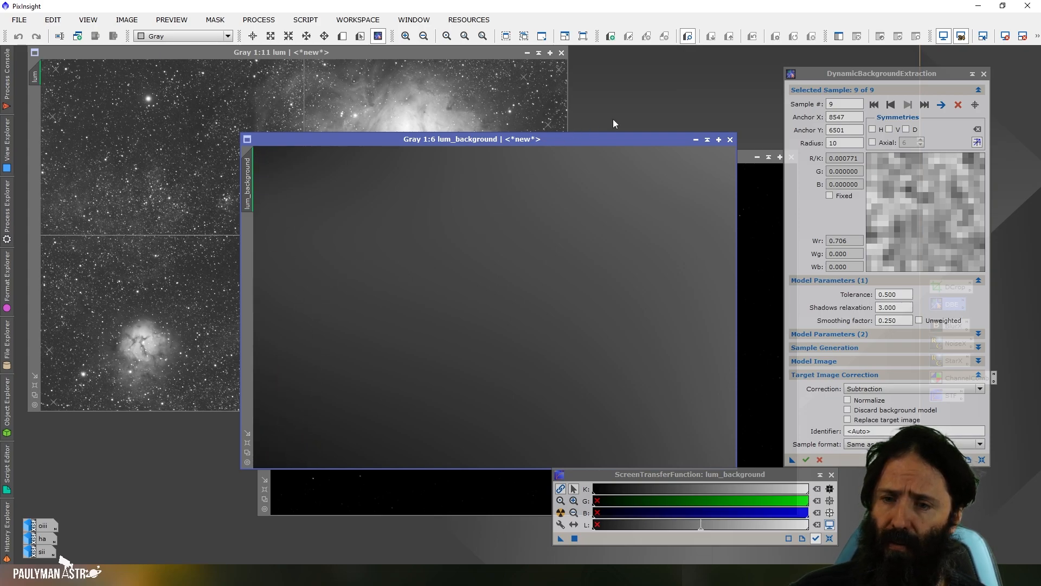
drag(646, 142, 566, 126)
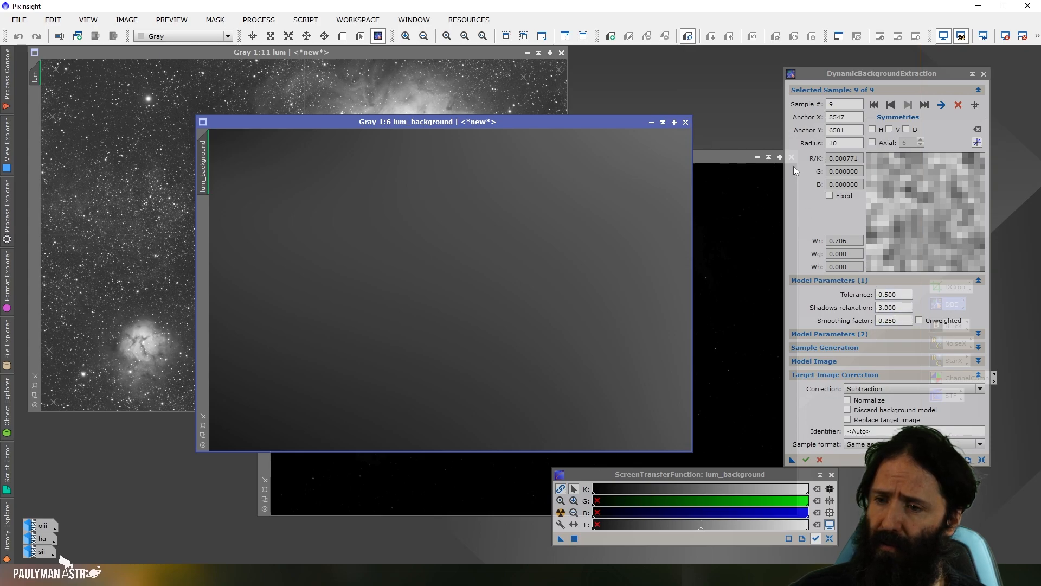
click(749, 158)
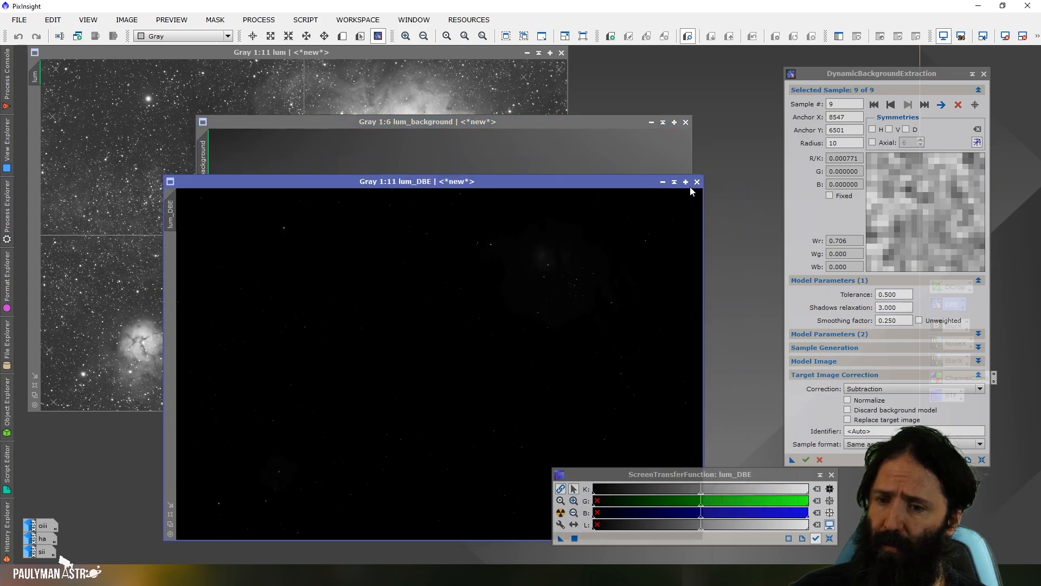
click(697, 182)
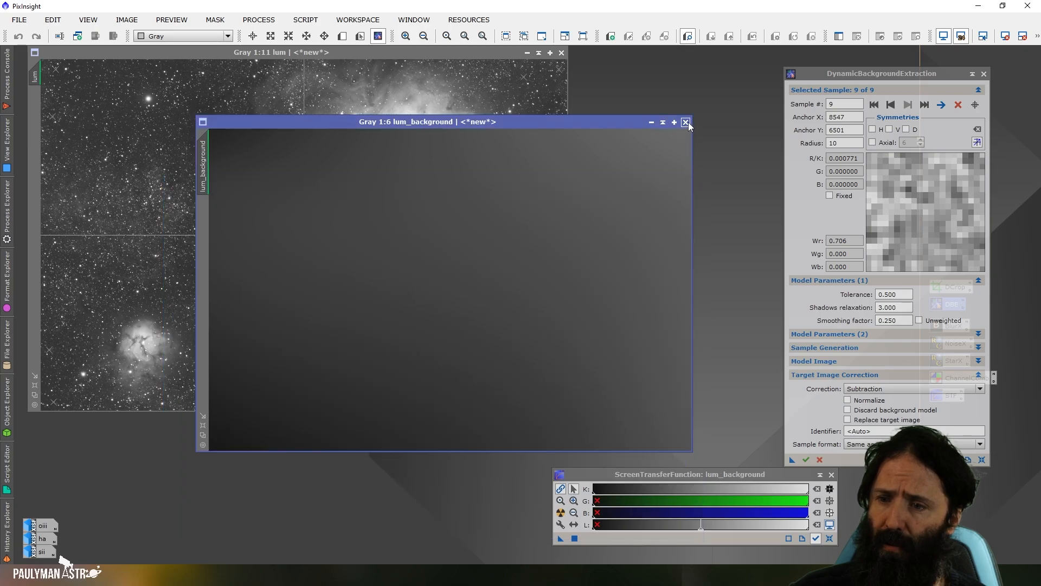
click(685, 122)
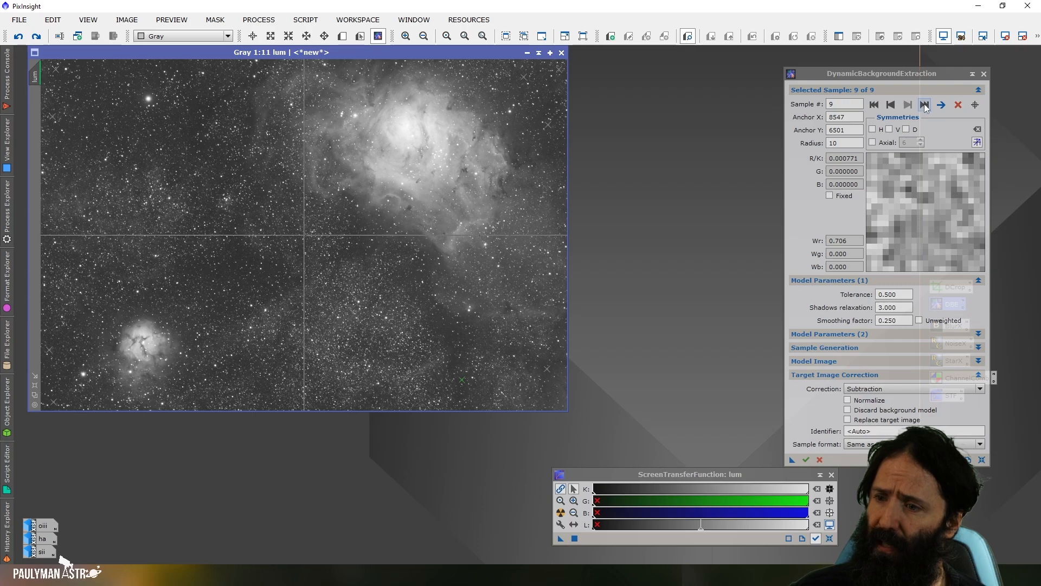
Move background sample 7, to the right of the large nebula, slightly up and left, and check sample 5
click(891, 105)
click(891, 105)
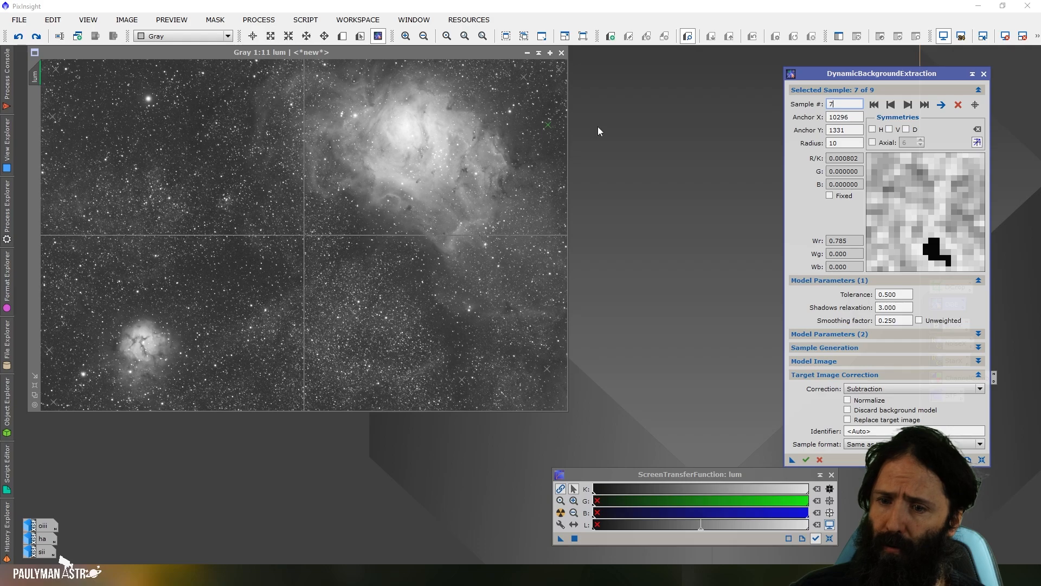
click(548, 126)
drag(551, 129, 550, 128)
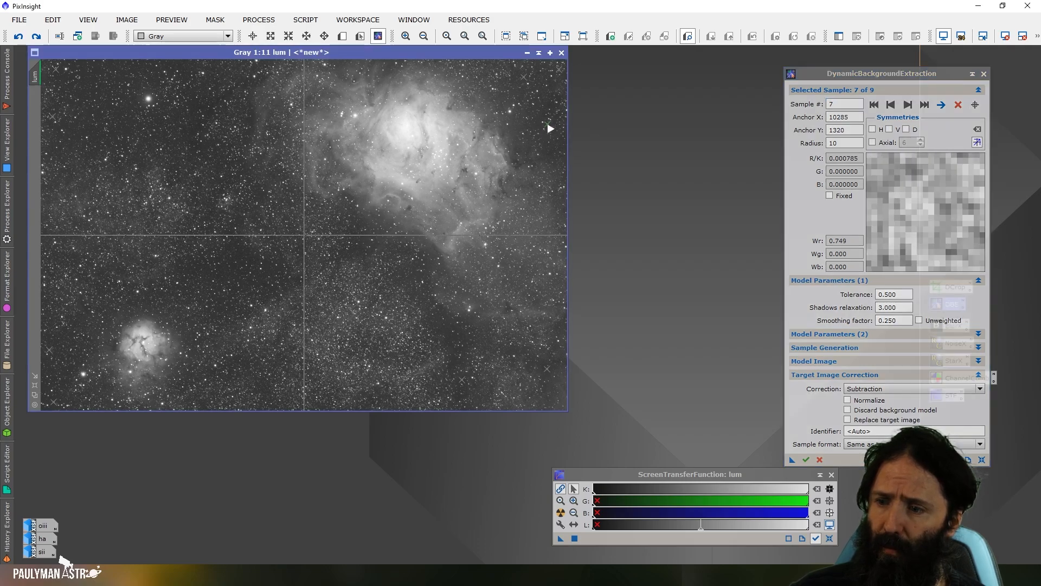
click(891, 104)
click(890, 104)
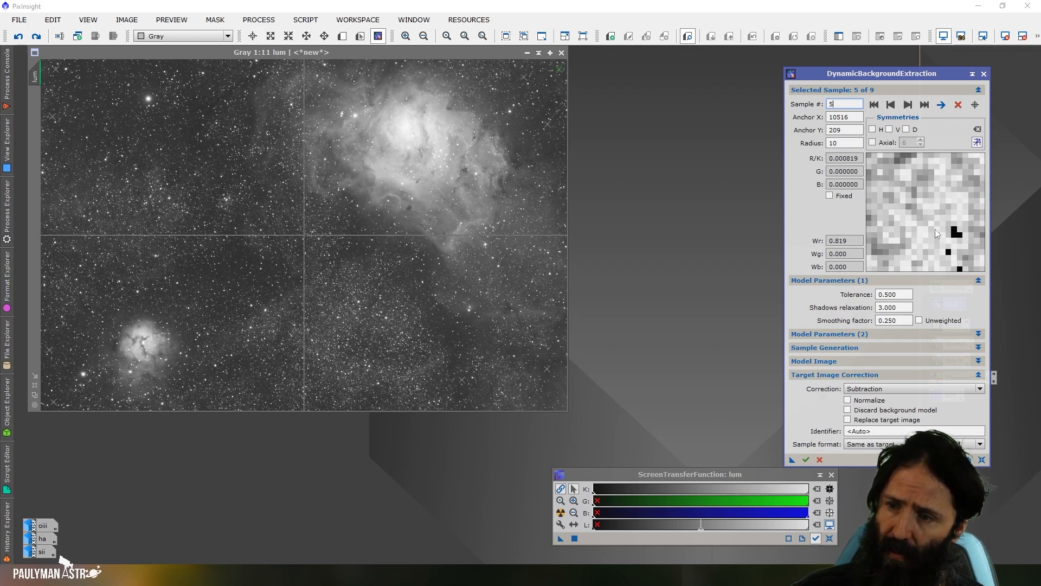
Cancel the active background extraction session and load the saved DBE setup with 11 samples of radius 32 onto lum
click(983, 73)
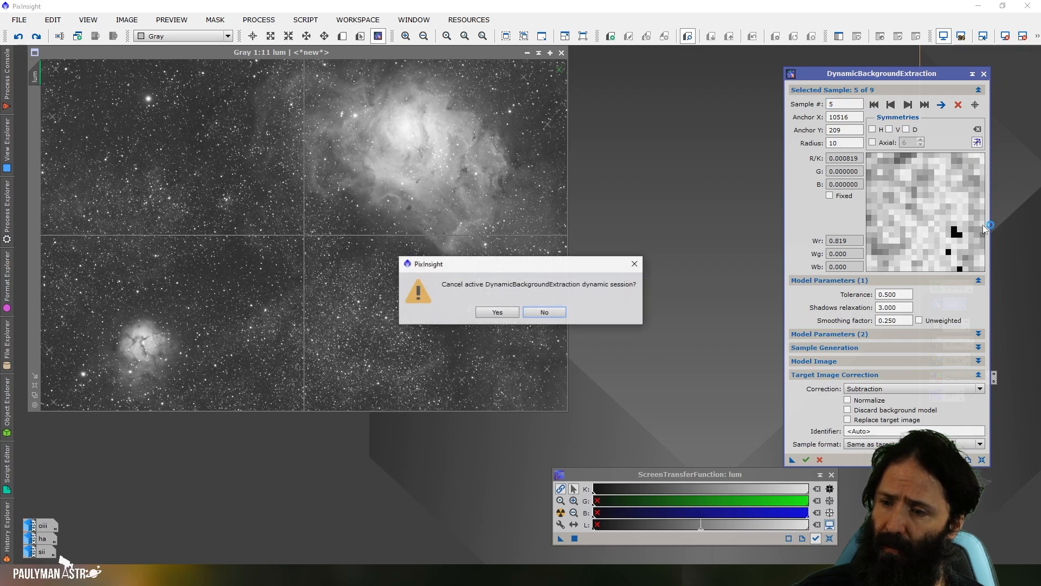
click(498, 312)
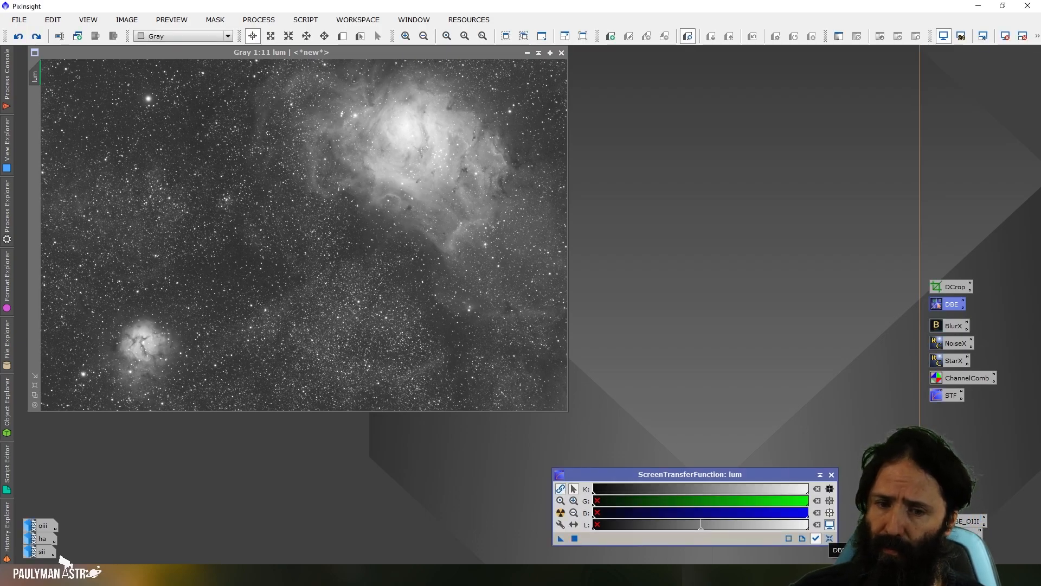
double_click(949, 304)
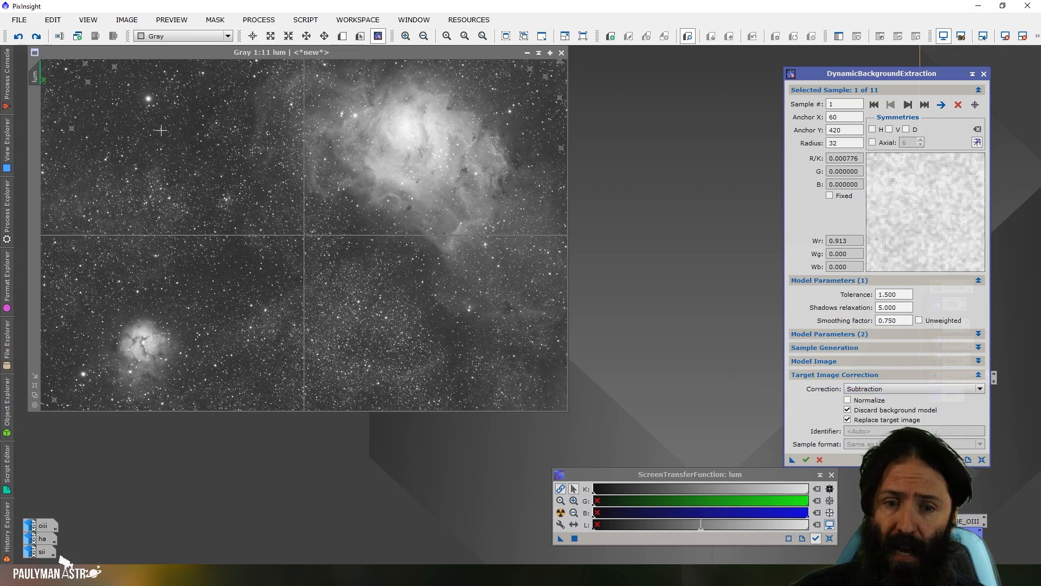
Run the extraction with Discard background model and Replace target image off, and auto-stretch lum_background in 24-bit display
click(847, 409)
click(847, 419)
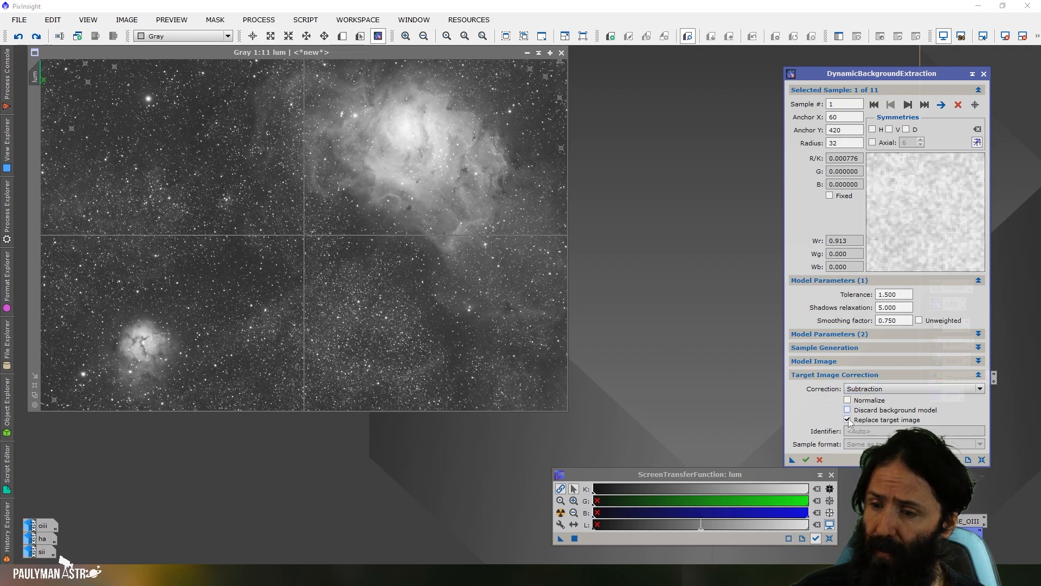
click(806, 460)
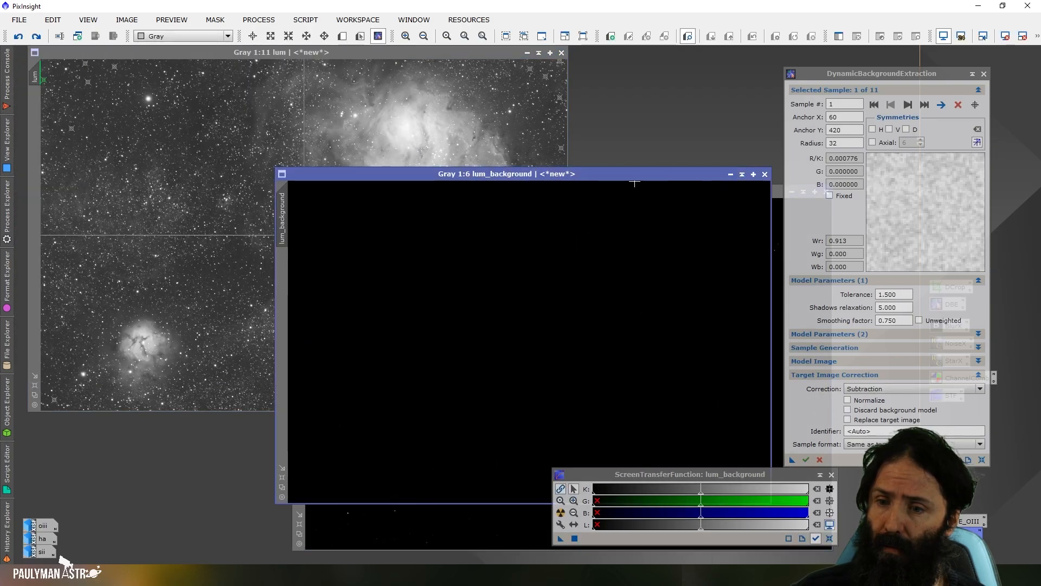
click(560, 512)
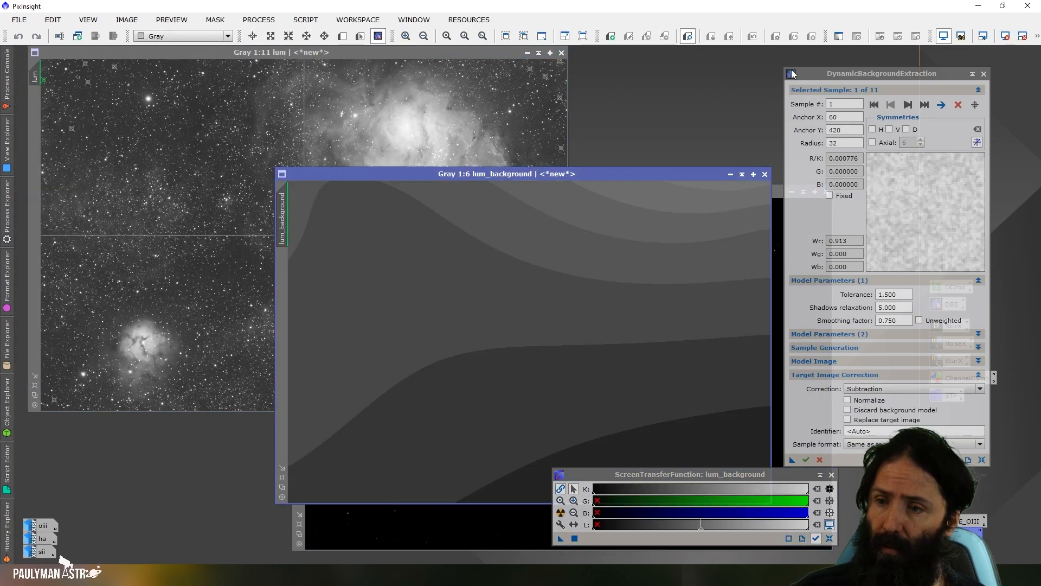
click(960, 37)
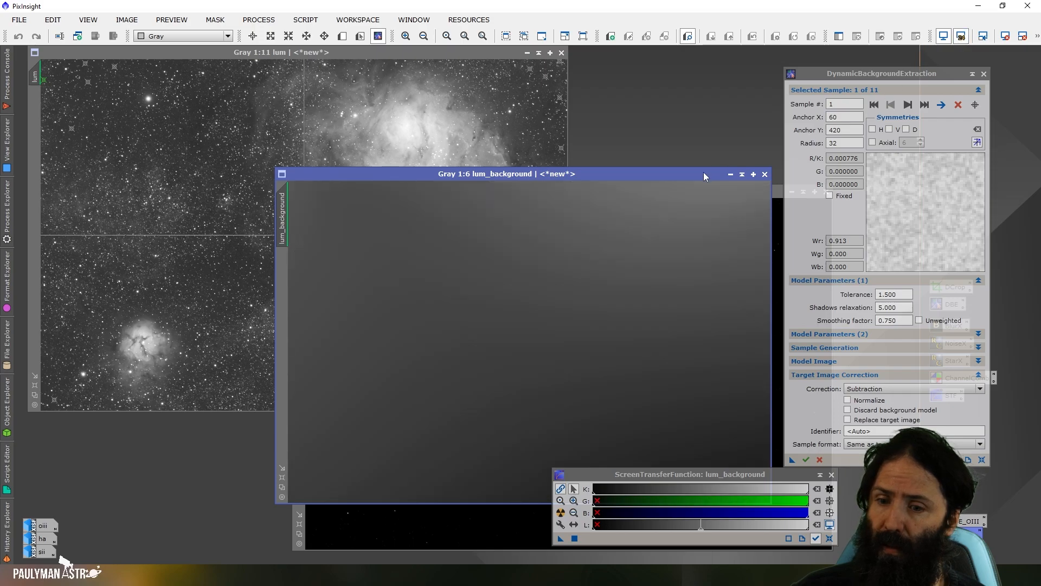
Move lum_background aside to examine it, and close it together with the lum_DBE image
drag(671, 174, 551, 89)
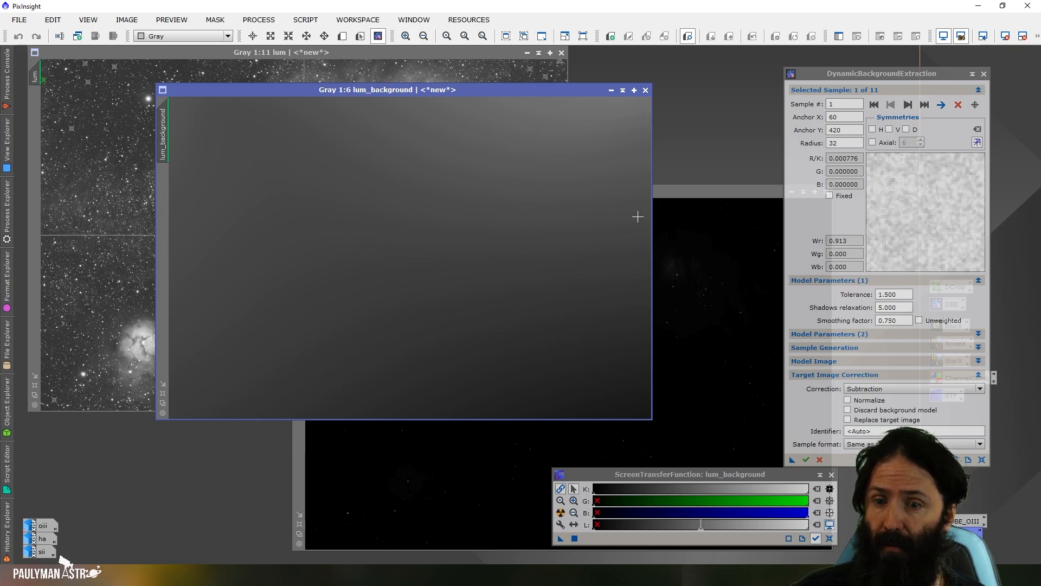
click(645, 90)
drag(633, 185, 565, 168)
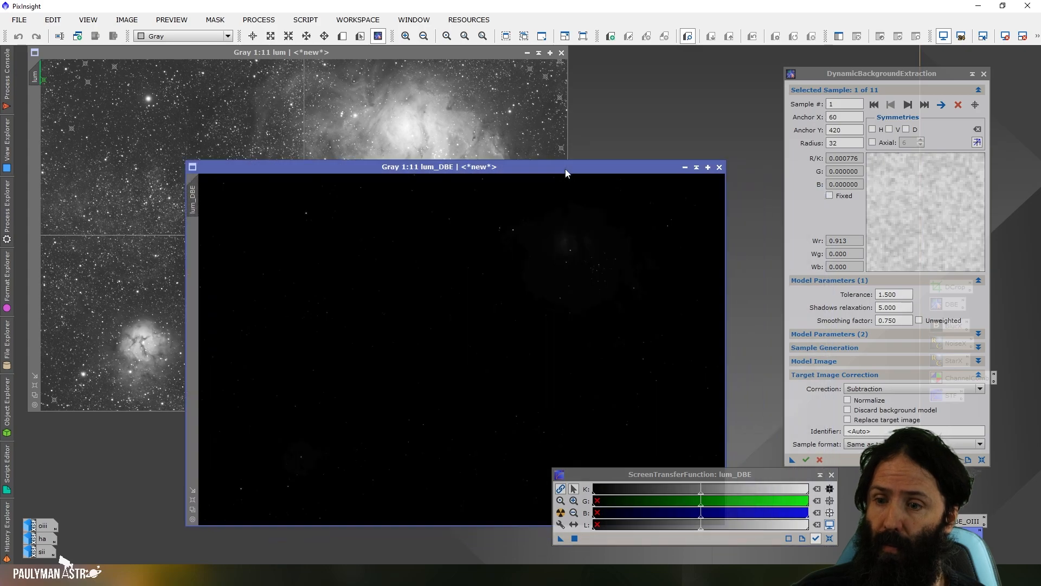
click(719, 166)
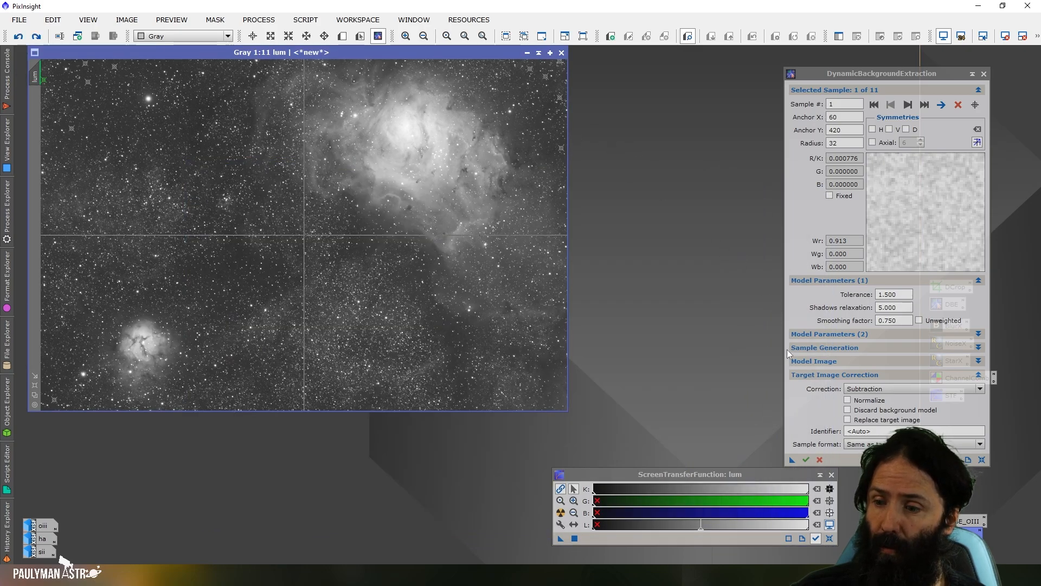
Apply the extraction to lum with Discard background model and Replace target image on, end the session, and auto-stretch lum
click(848, 409)
click(848, 419)
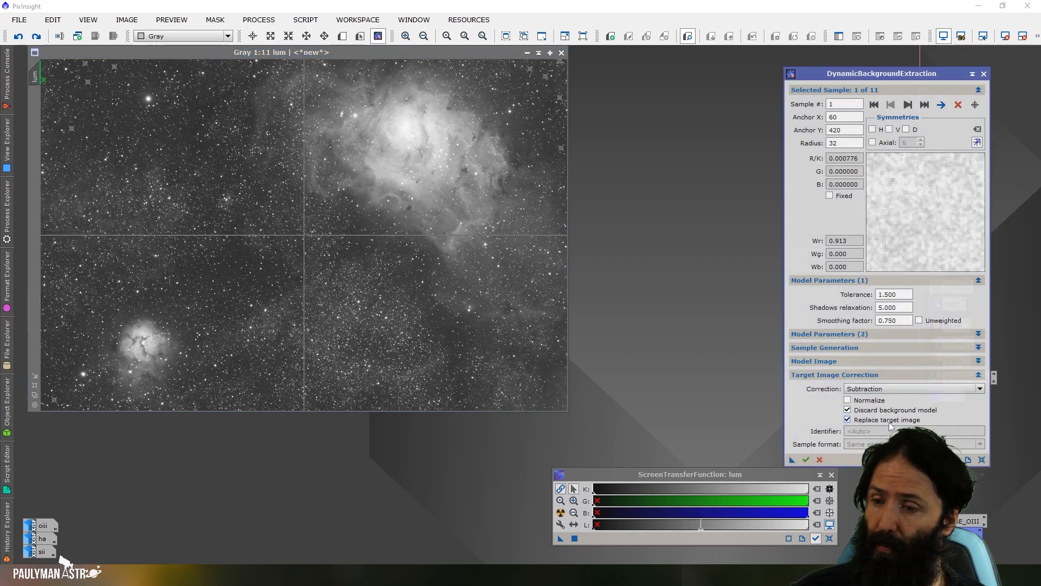
click(805, 460)
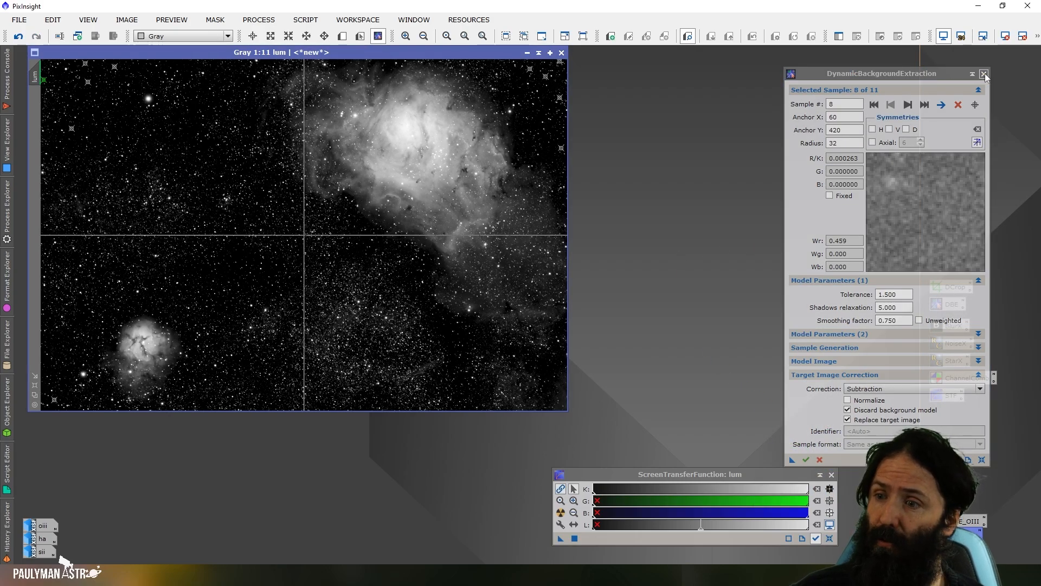
click(985, 75)
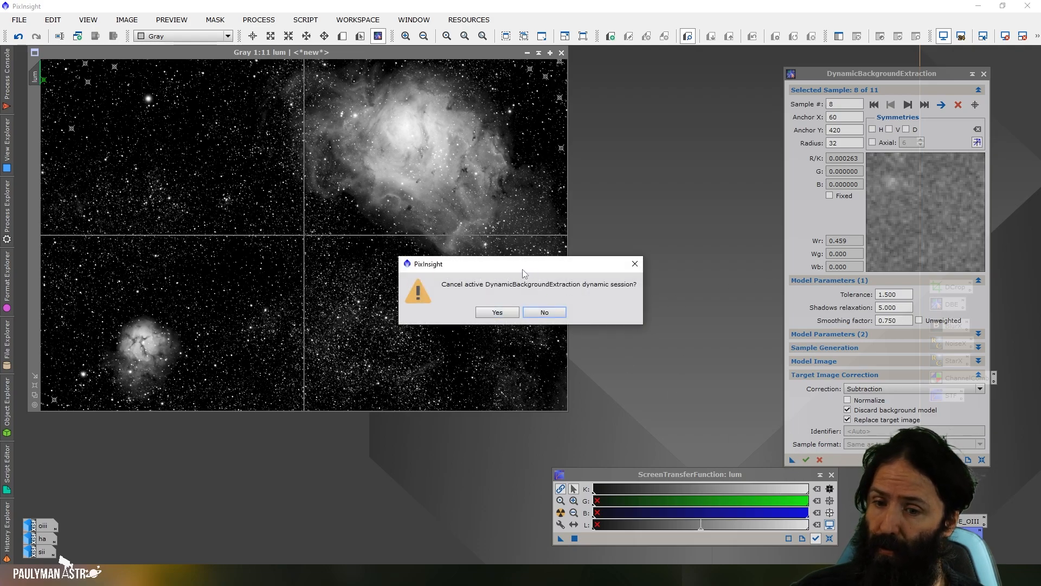
click(497, 312)
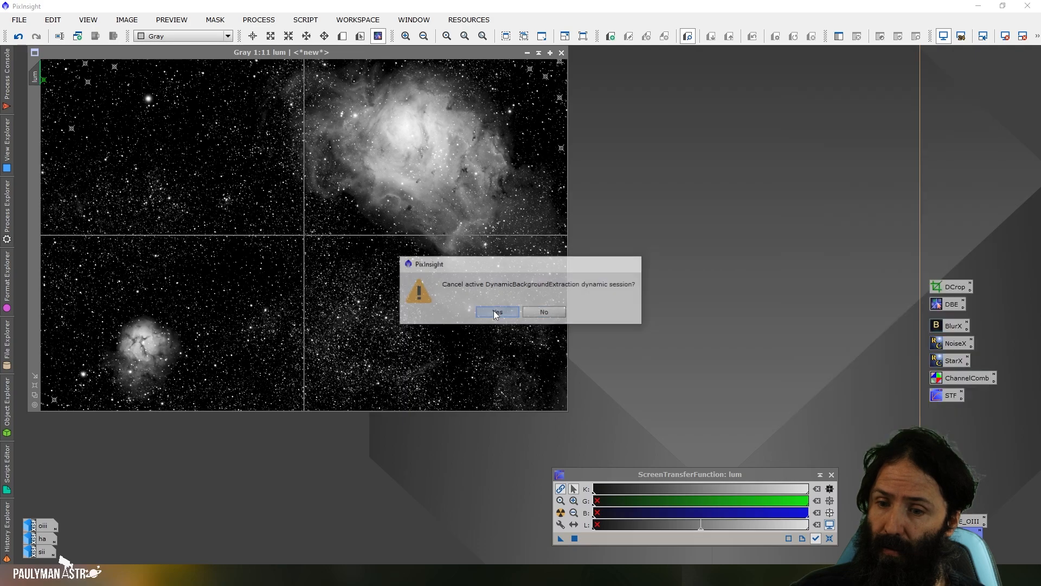
click(559, 513)
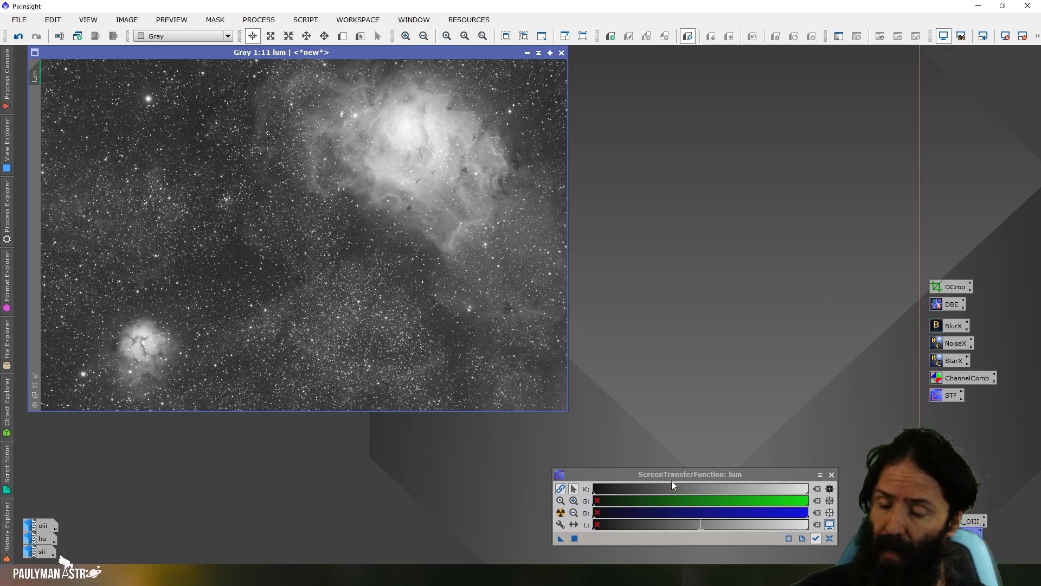
Restore the oiii image, apply the saved DBE_OIII background extraction to it, and auto-stretch the corrected image
double_click(44, 527)
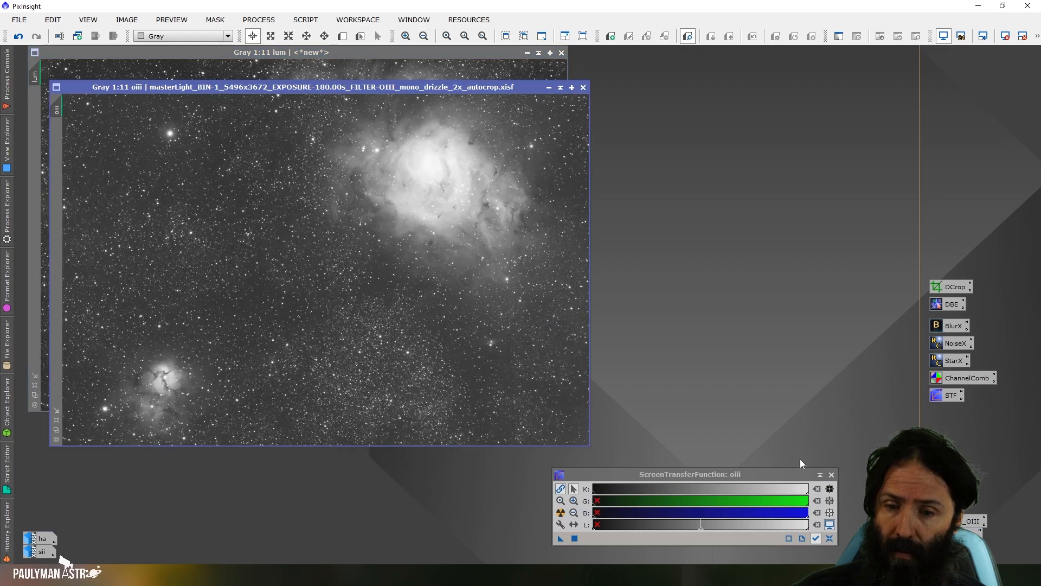
double_click(962, 523)
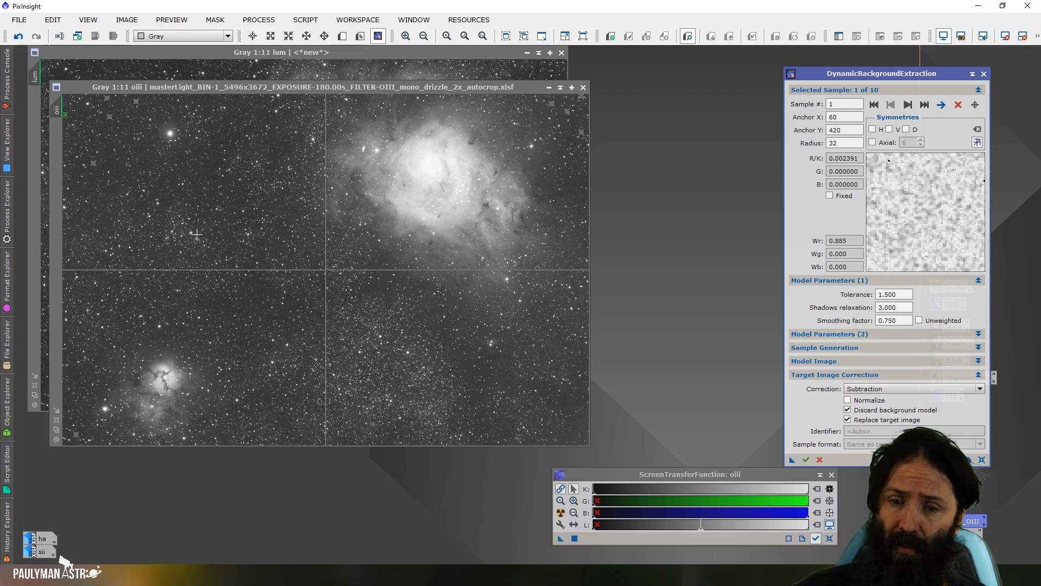
click(806, 460)
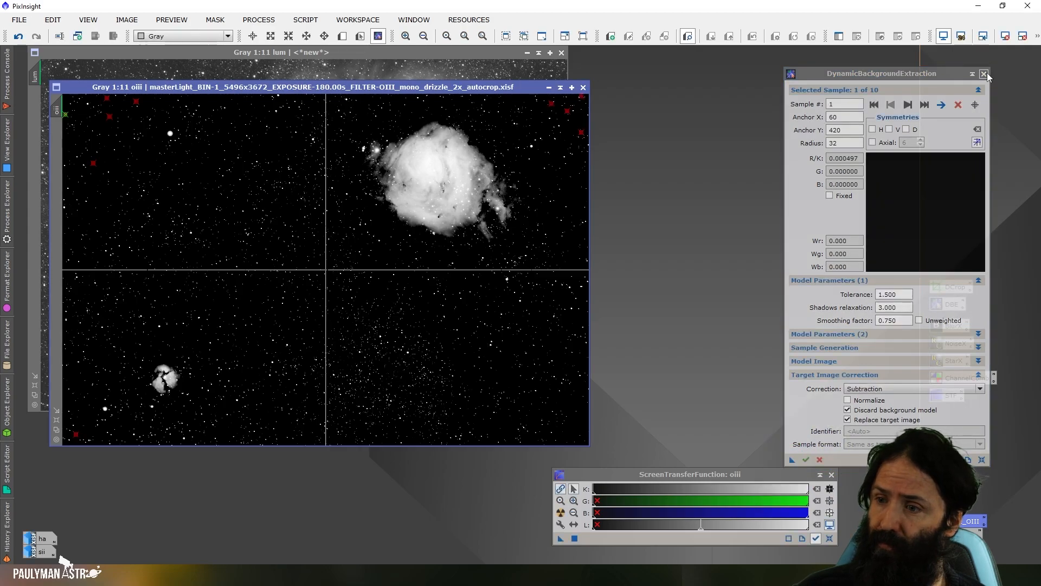
click(985, 74)
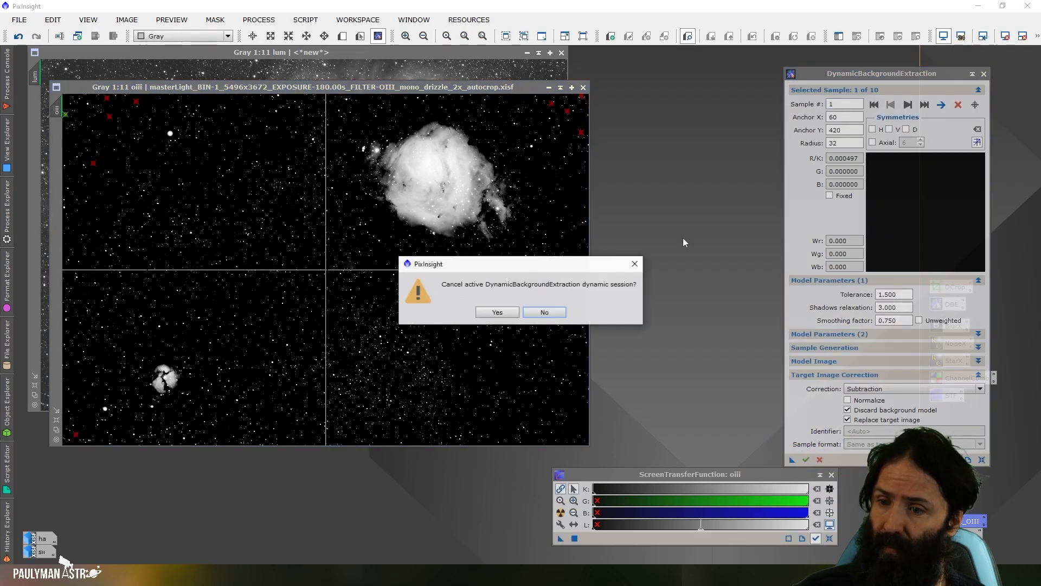
click(497, 315)
click(560, 512)
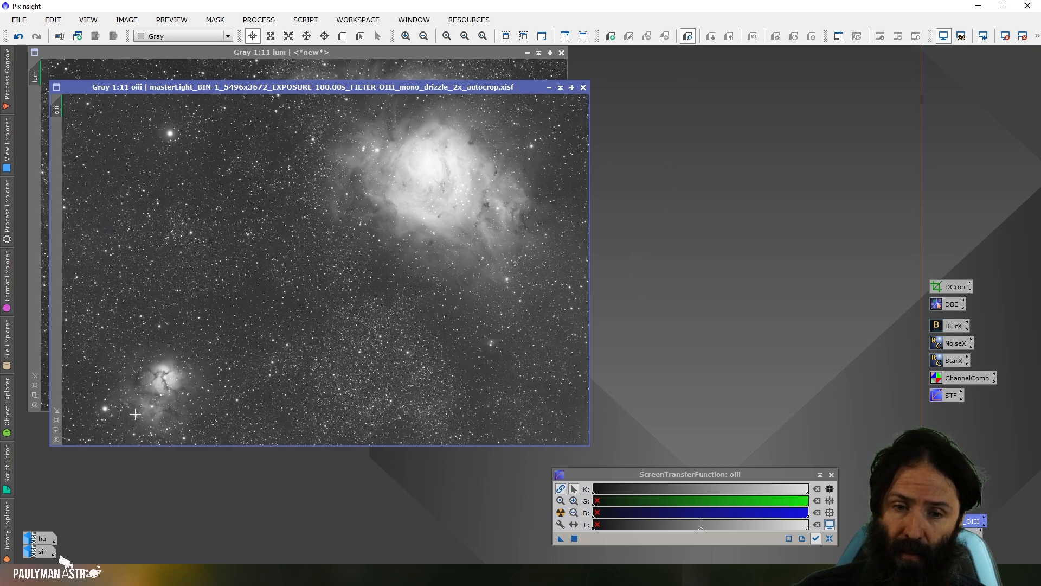
Restore the ha image, apply the saved 11-sample background extraction, and auto-stretch and minimise the corrected image
double_click(43, 539)
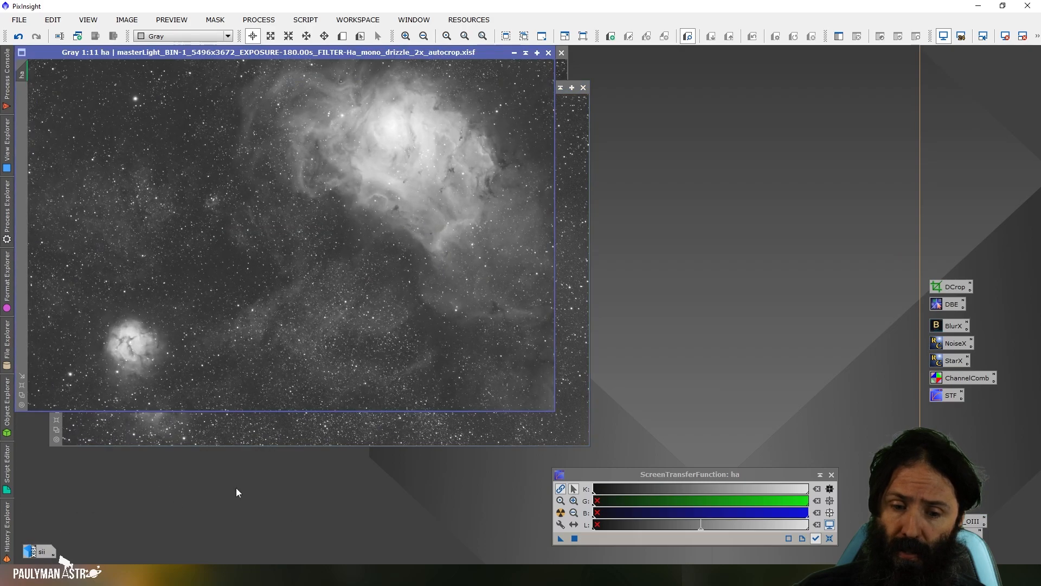
double_click(973, 533)
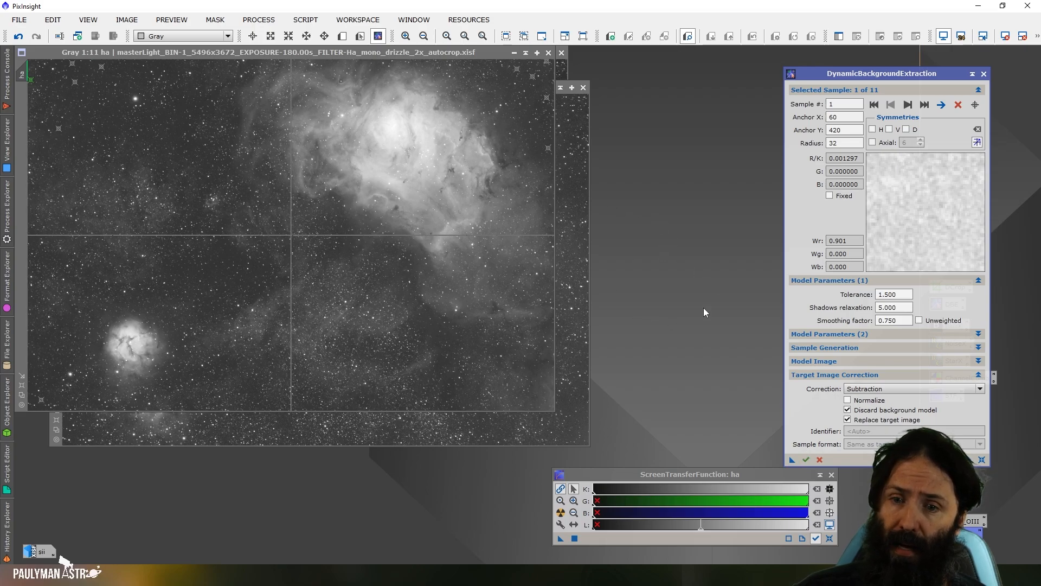
click(807, 459)
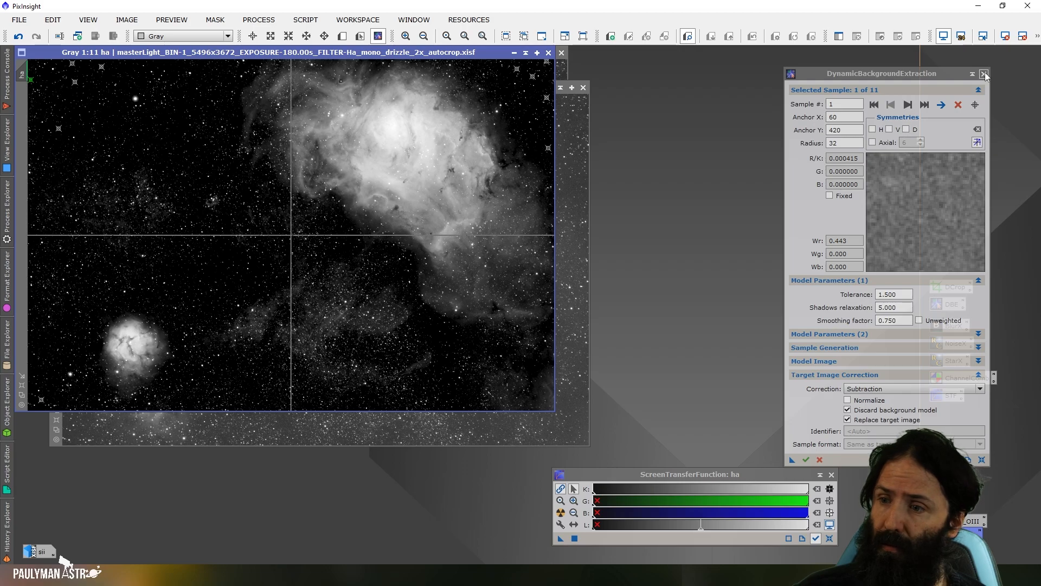
click(985, 73)
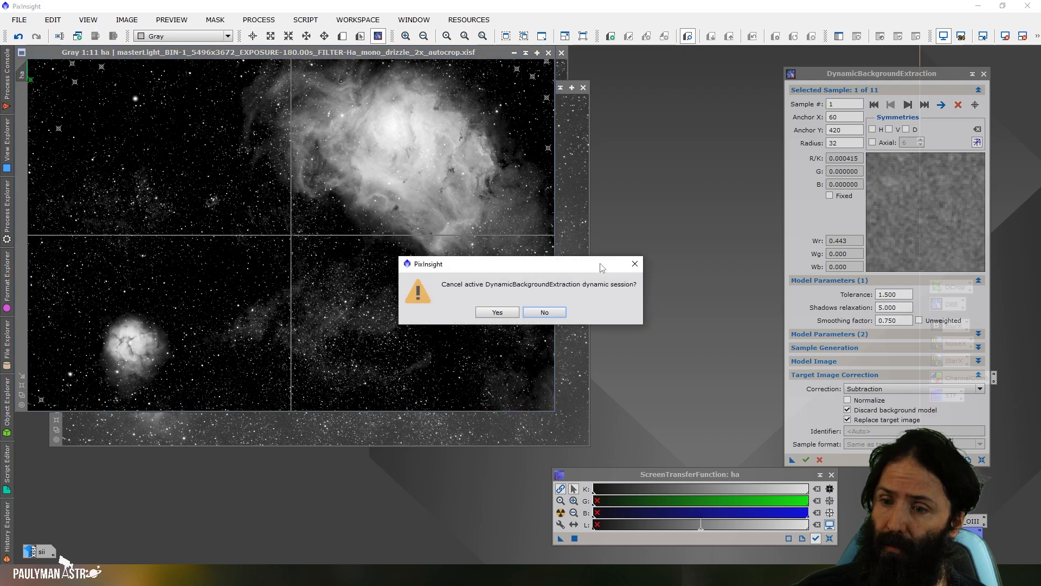
click(490, 309)
click(561, 512)
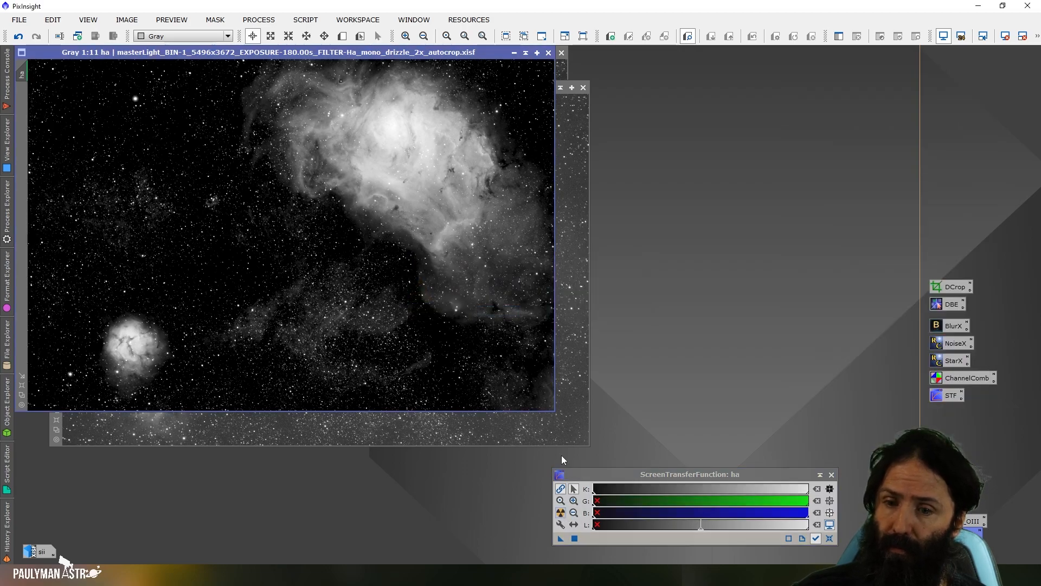
click(518, 53)
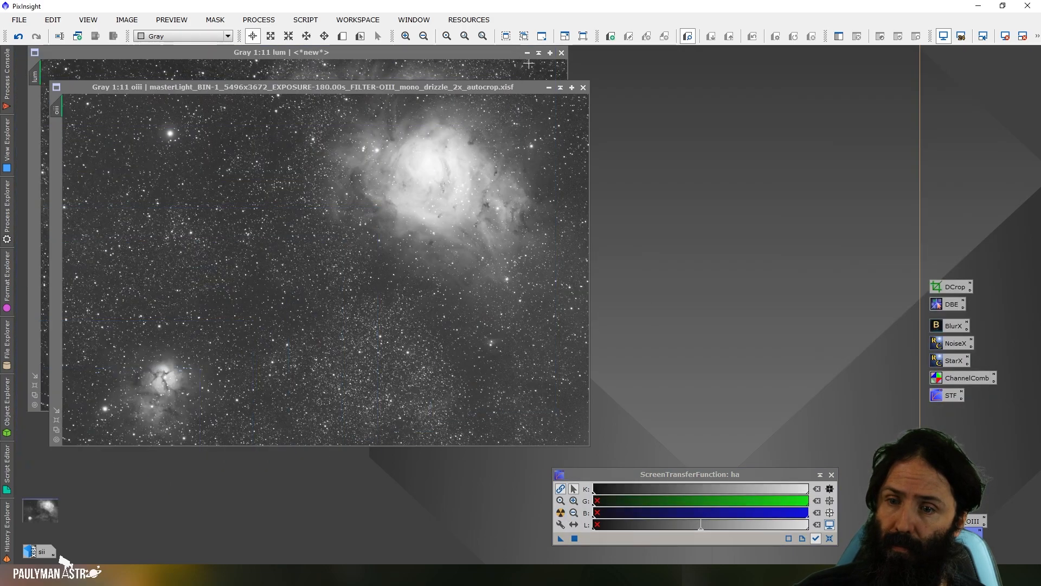
Minimise oiii, restore the sii image and apply the saved 11-sample background extraction to it, and auto-stretch and minimise the corrected image
click(550, 87)
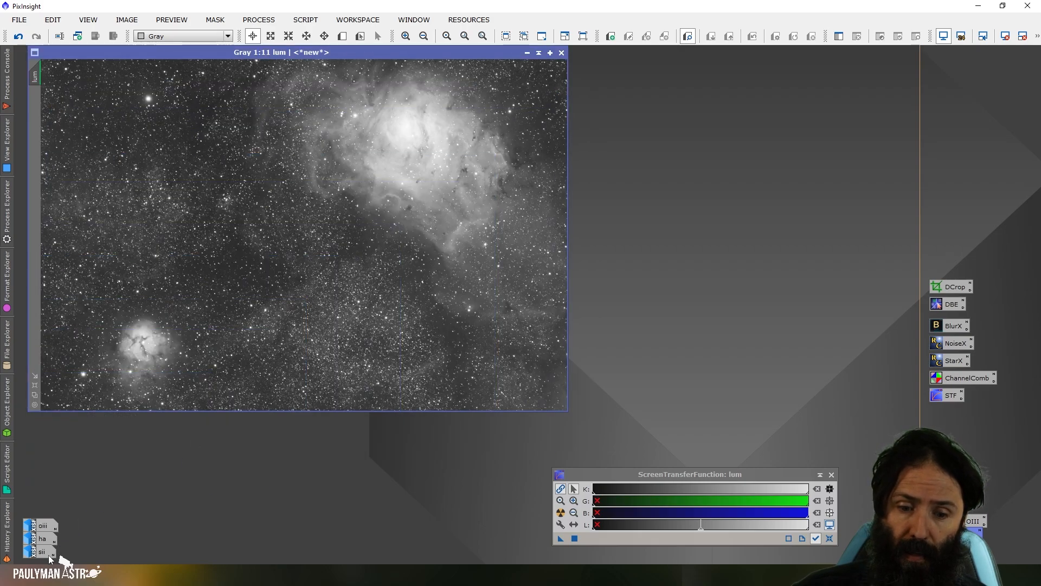
double_click(42, 552)
double_click(952, 304)
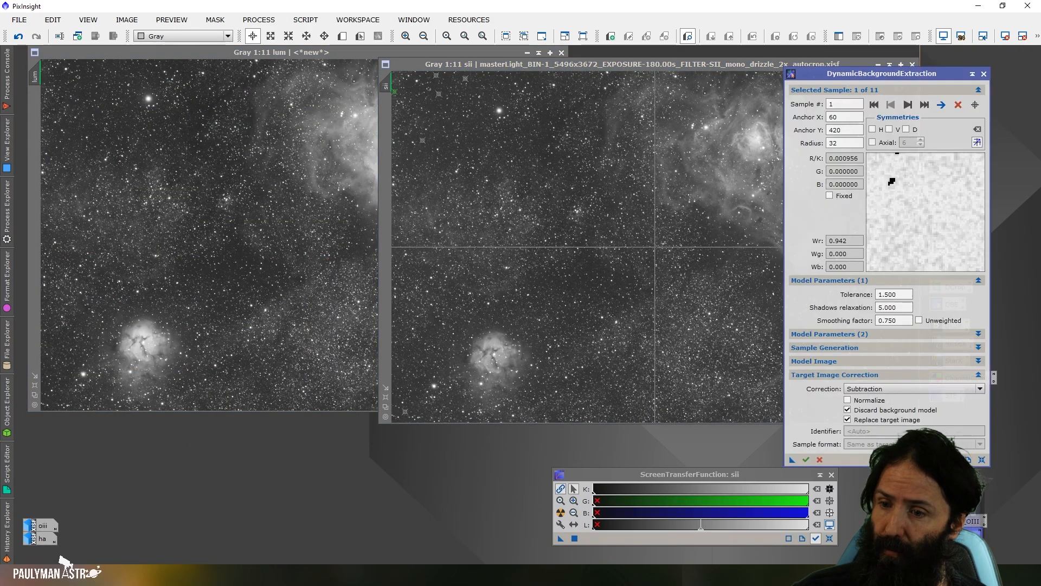
click(806, 459)
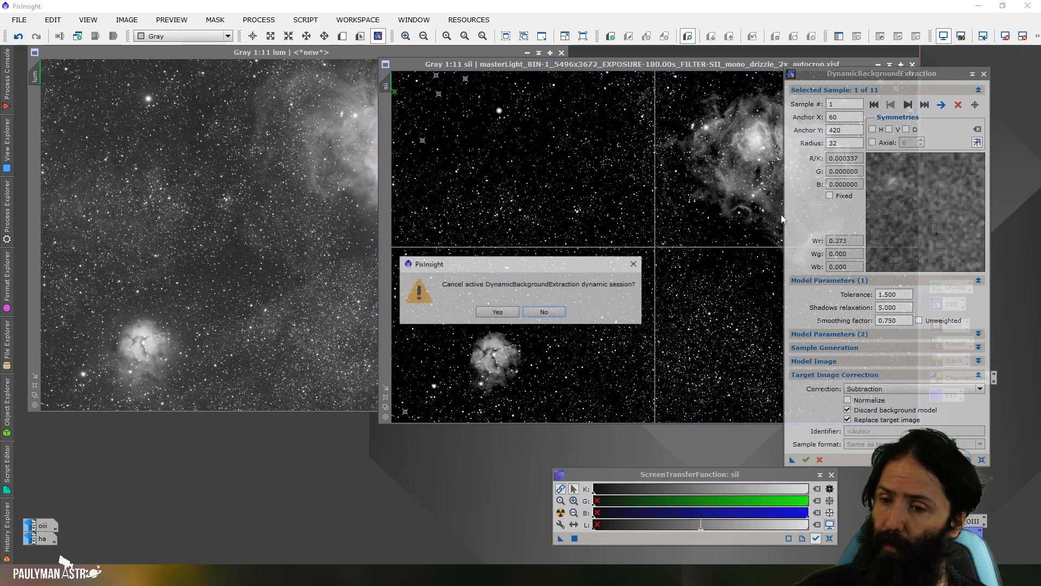
click(510, 312)
click(561, 513)
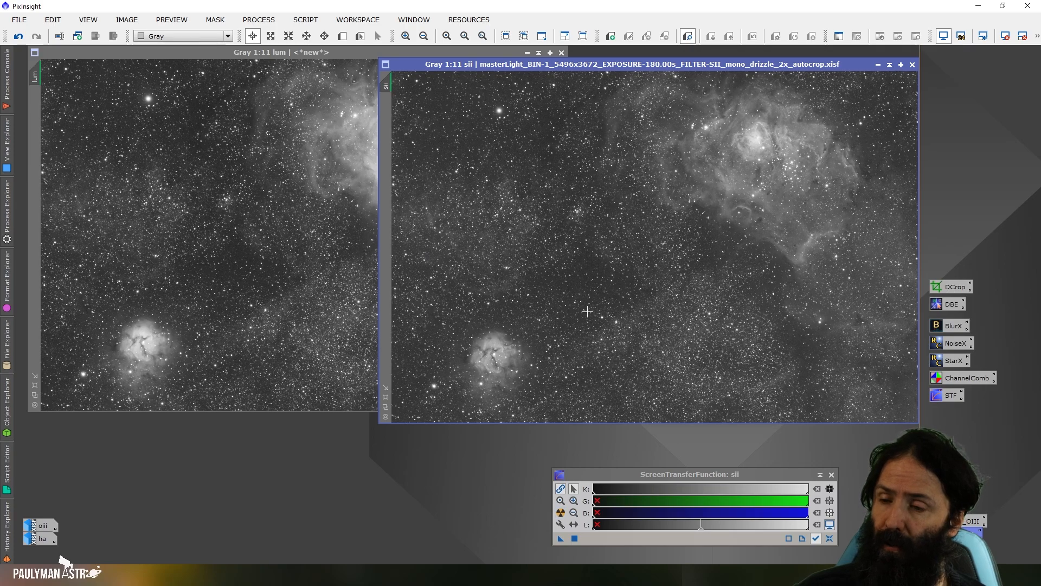
click(878, 65)
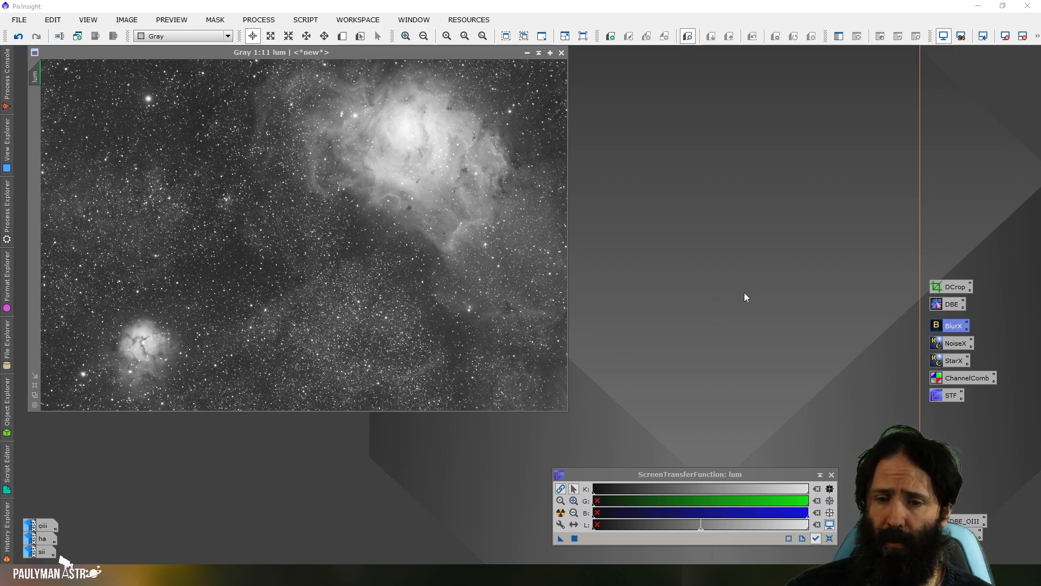
Sharpen lum with BlurXTerminator using Sharpen Stars 0.25, Sharpen Nonstellar 0.90 and Nonstellar then Stellar on, and close the process
double_click(952, 328)
click(794, 189)
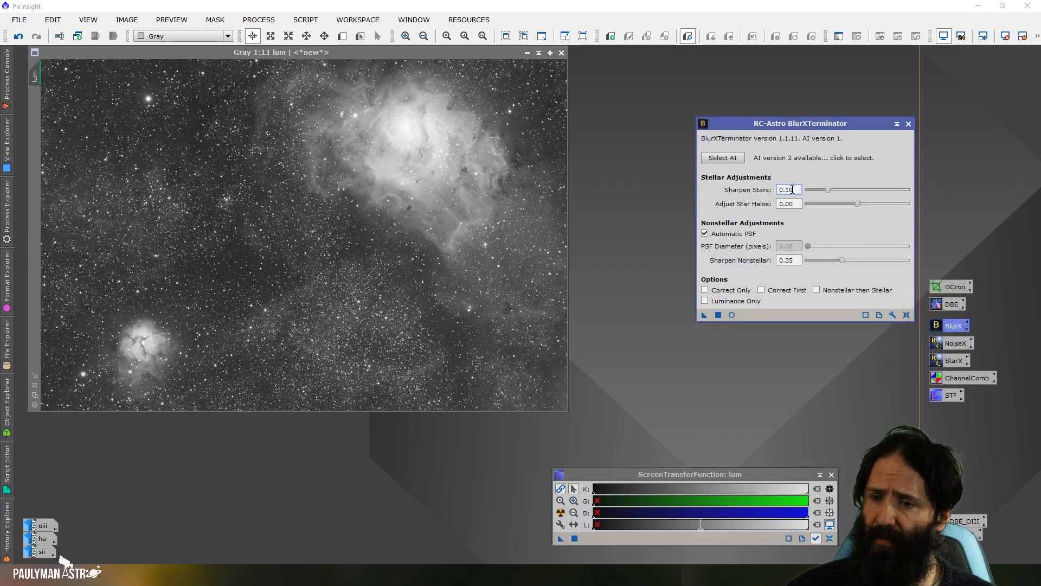
text(25)
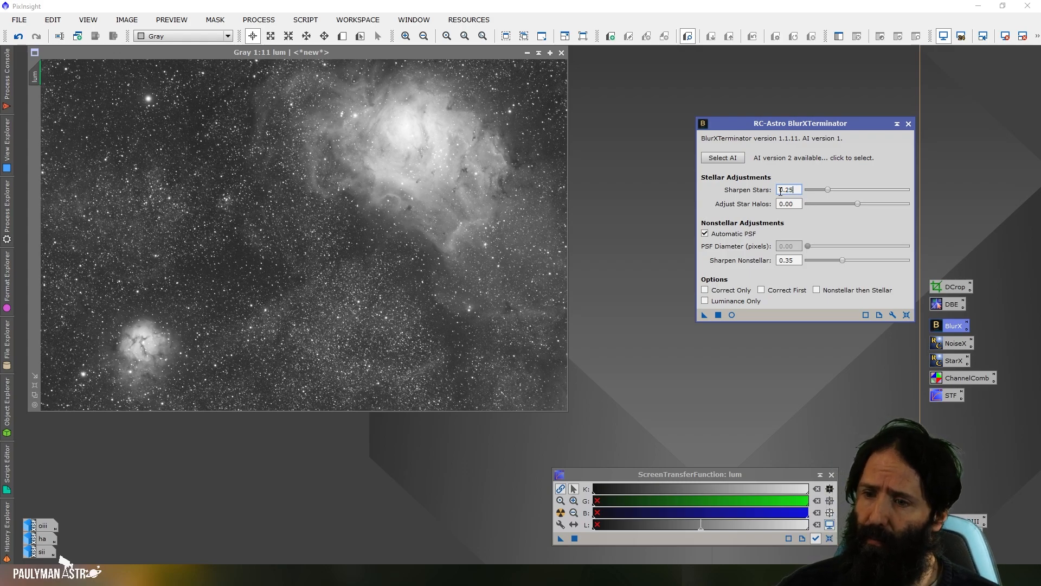
click(789, 260)
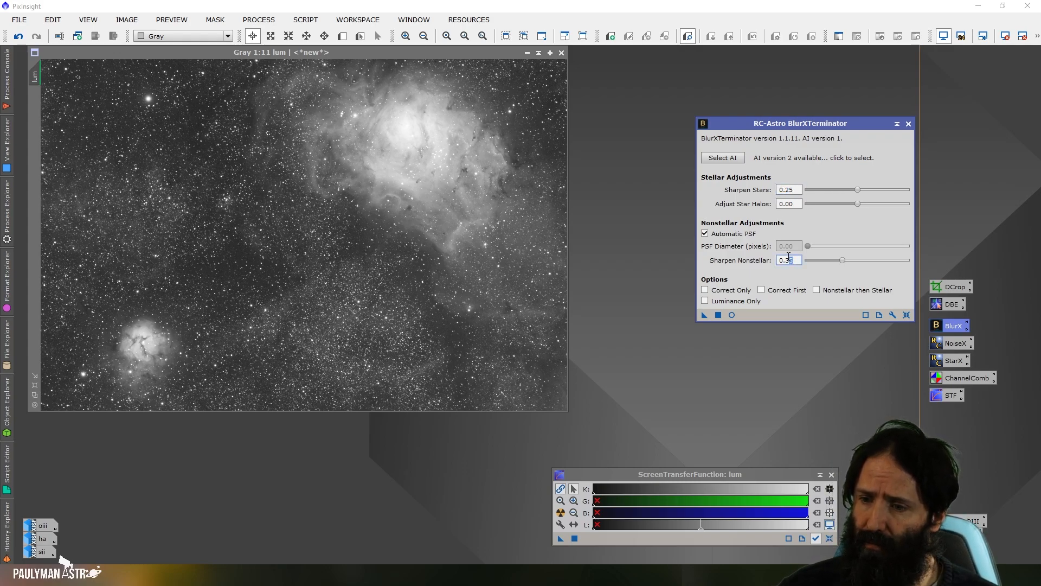
text(9)
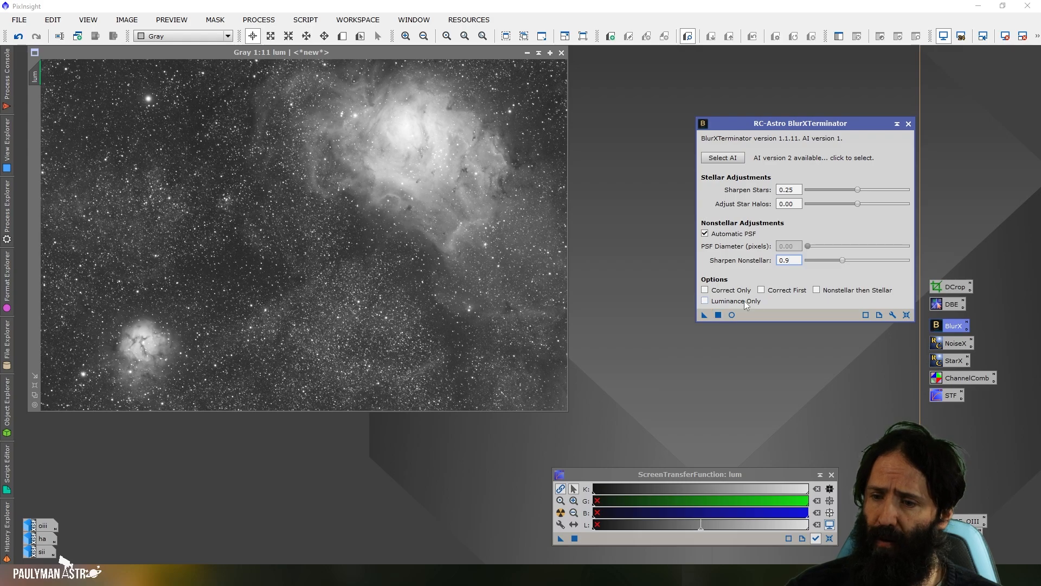
click(817, 291)
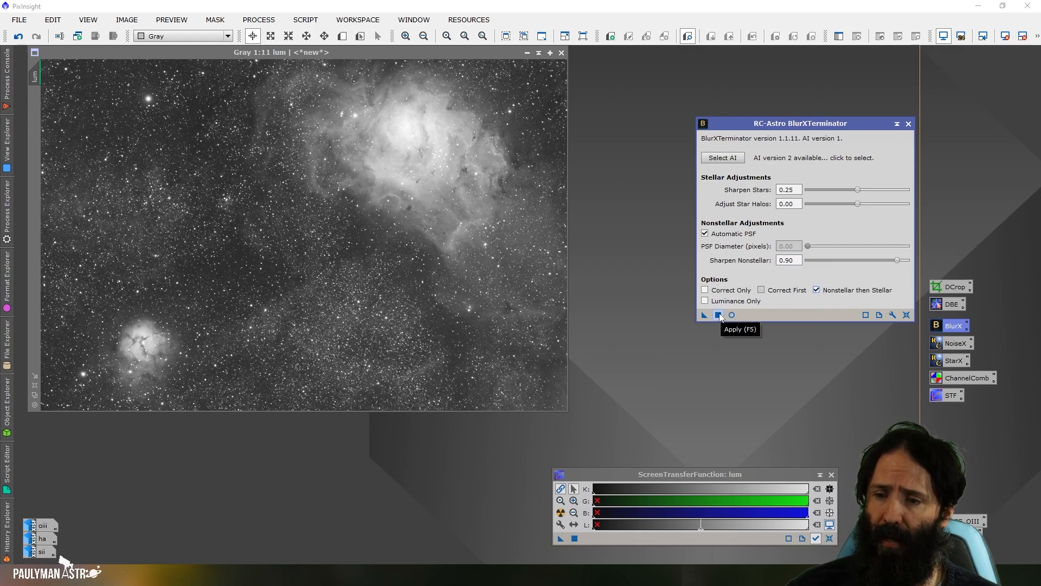
click(909, 124)
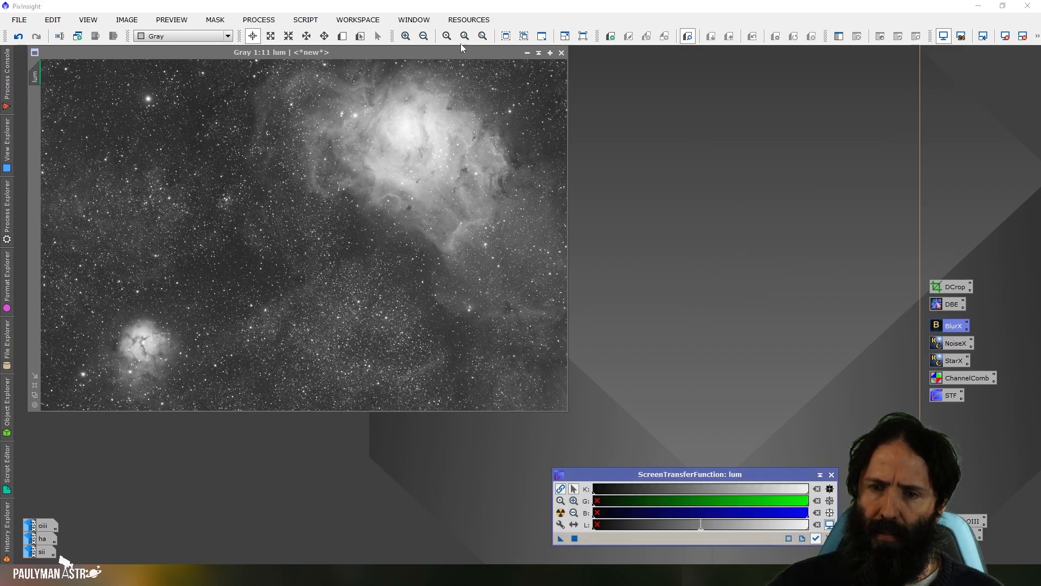
Compare lum with its unsharpened state and examine the star field and nebula core close up at 1:3
click(505, 35)
drag(752, 477, 963, 488)
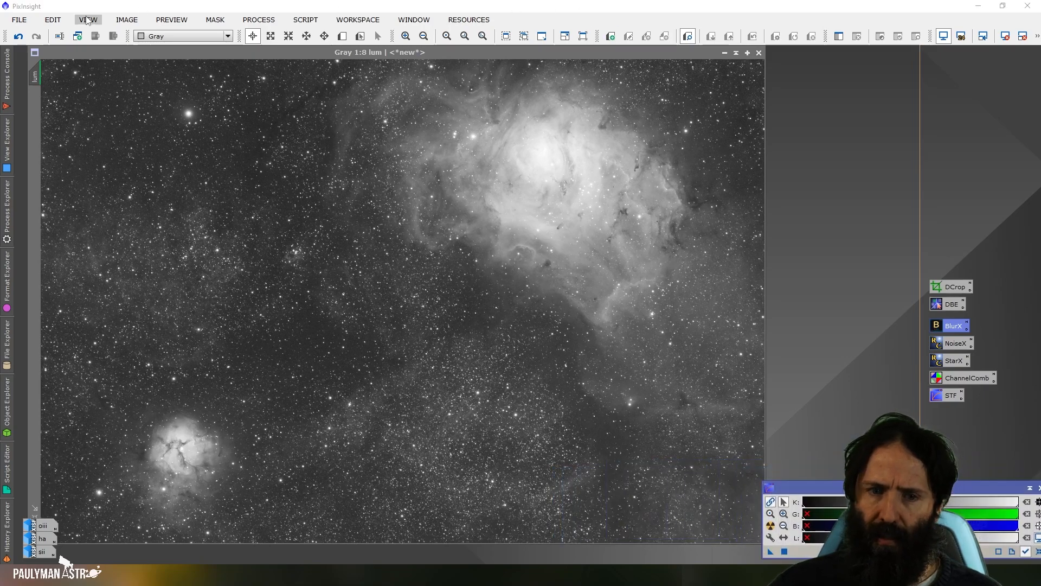
click(18, 38)
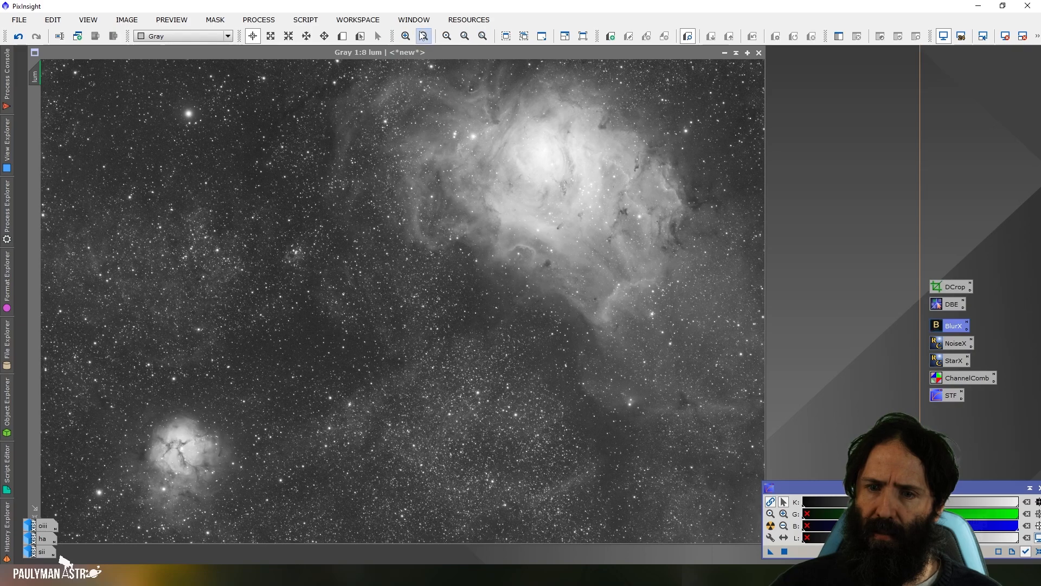
click(406, 35)
click(406, 36)
click(406, 35)
click(405, 36)
click(406, 36)
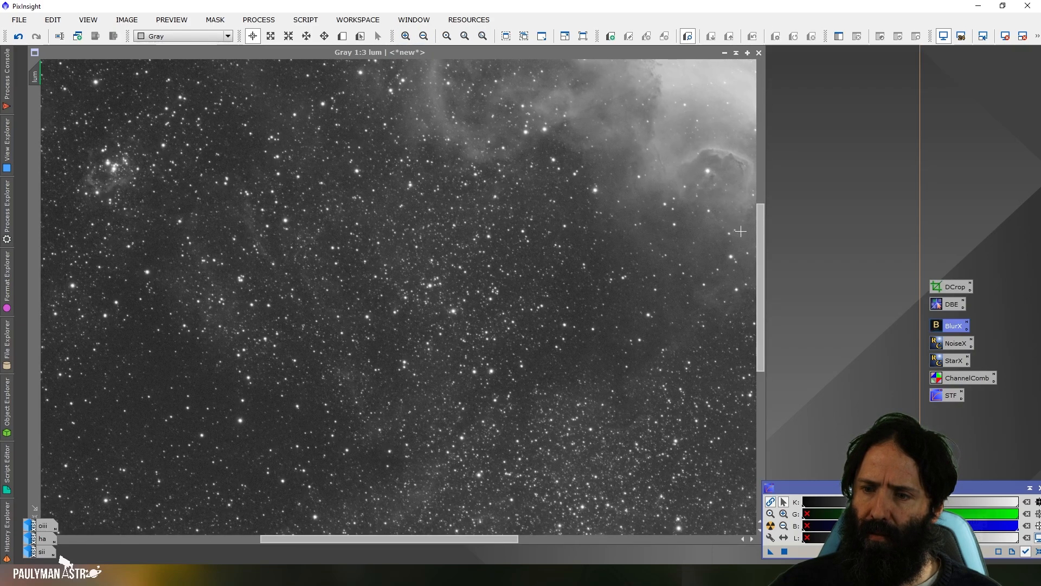
drag(760, 237, 760, 149)
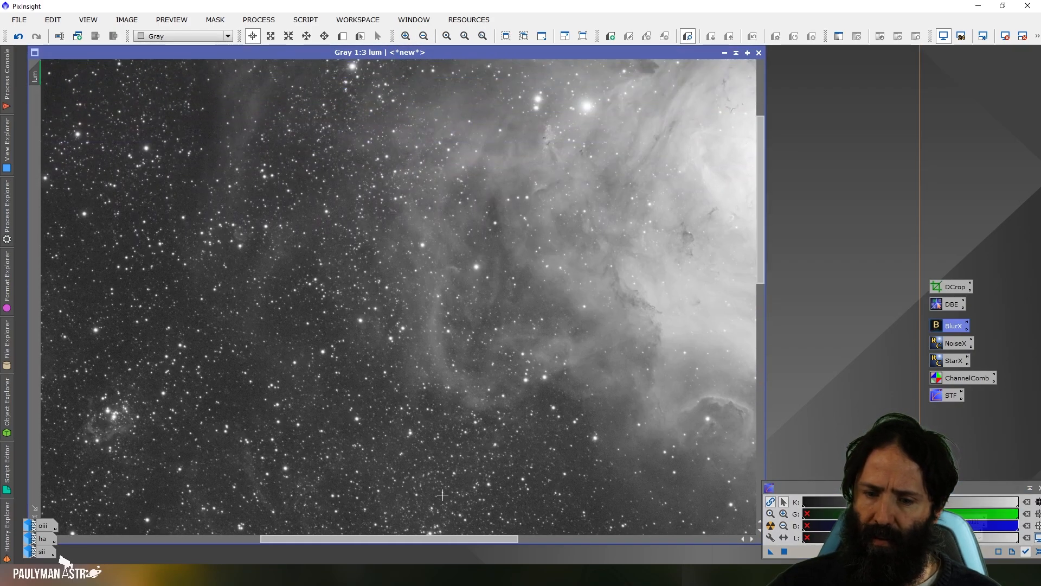
drag(425, 540, 538, 540)
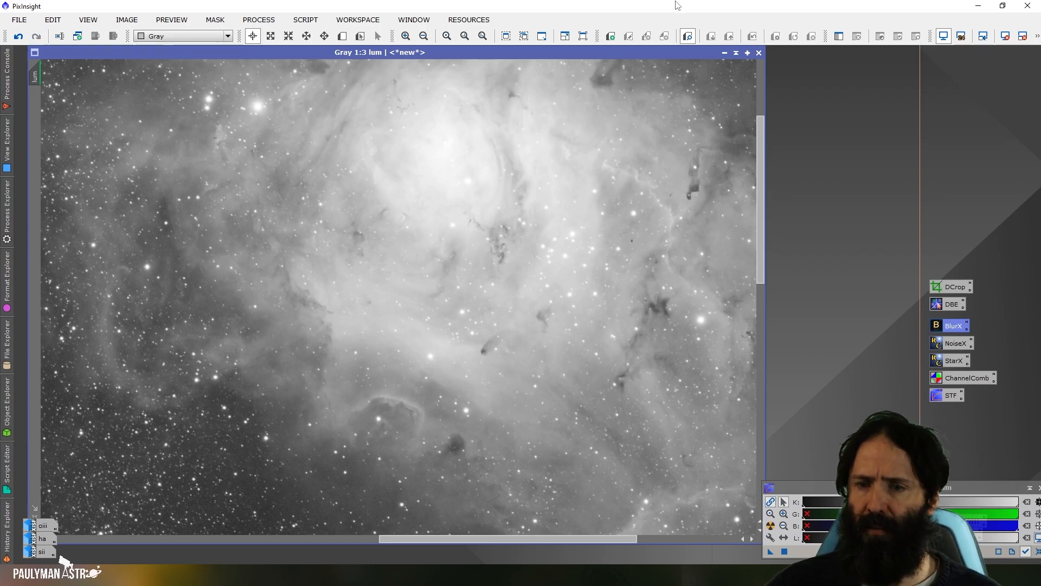
click(525, 42)
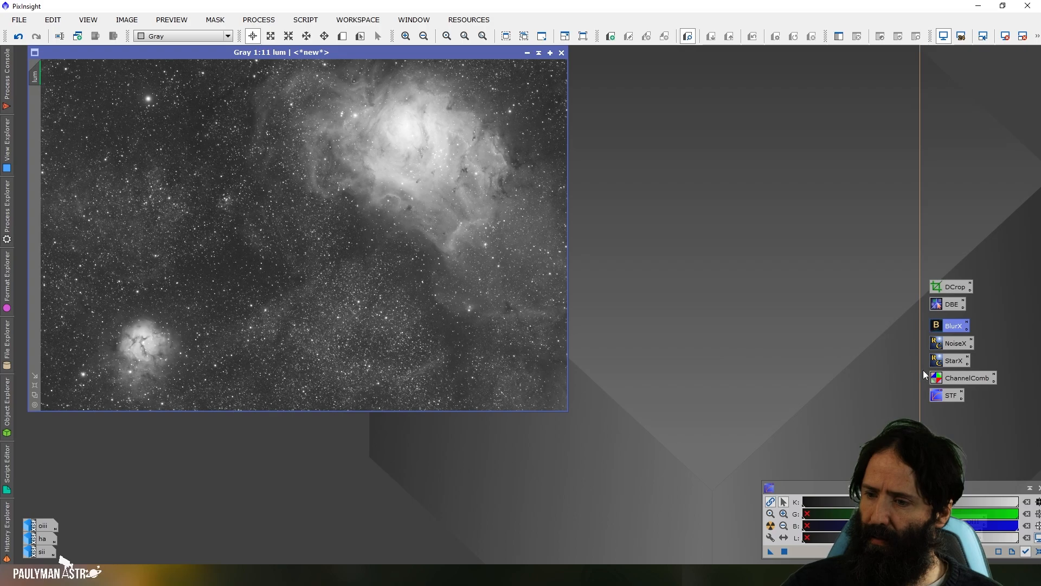
Open the saved NoiseXTerminator process and move its window clear of the lum image
click(960, 342)
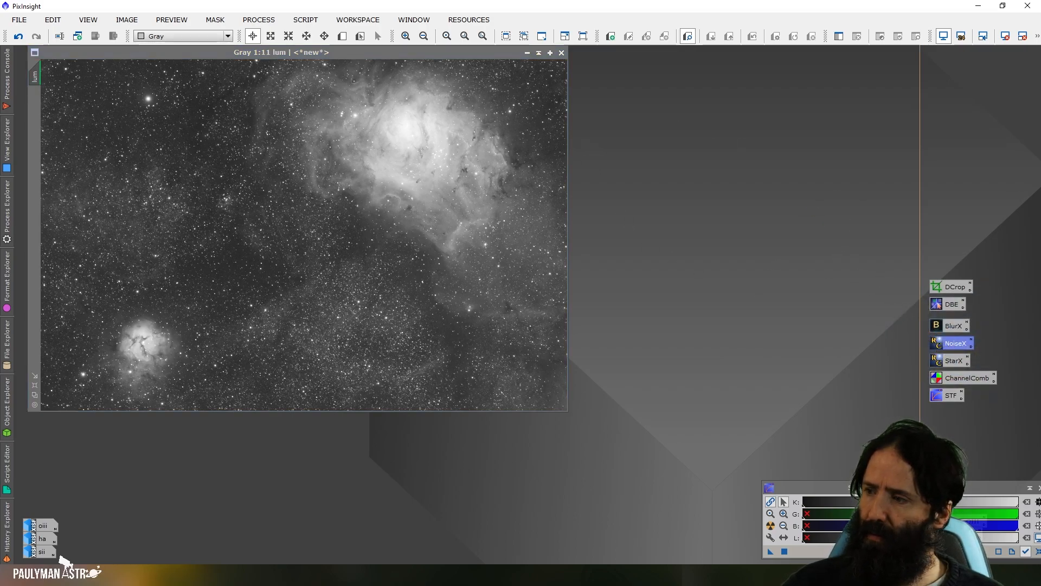
drag(814, 175, 758, 160)
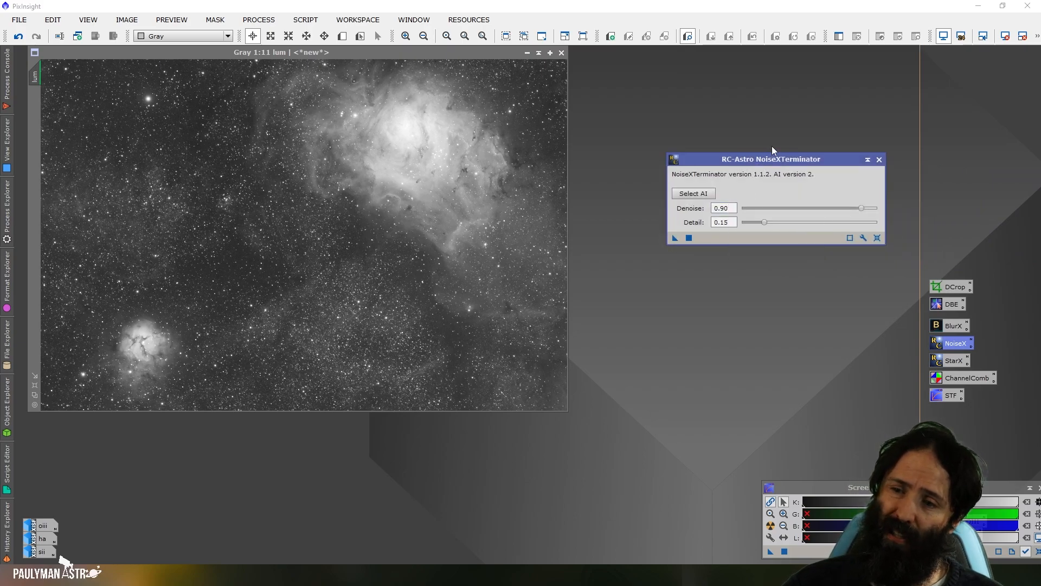
drag(778, 161, 872, 166)
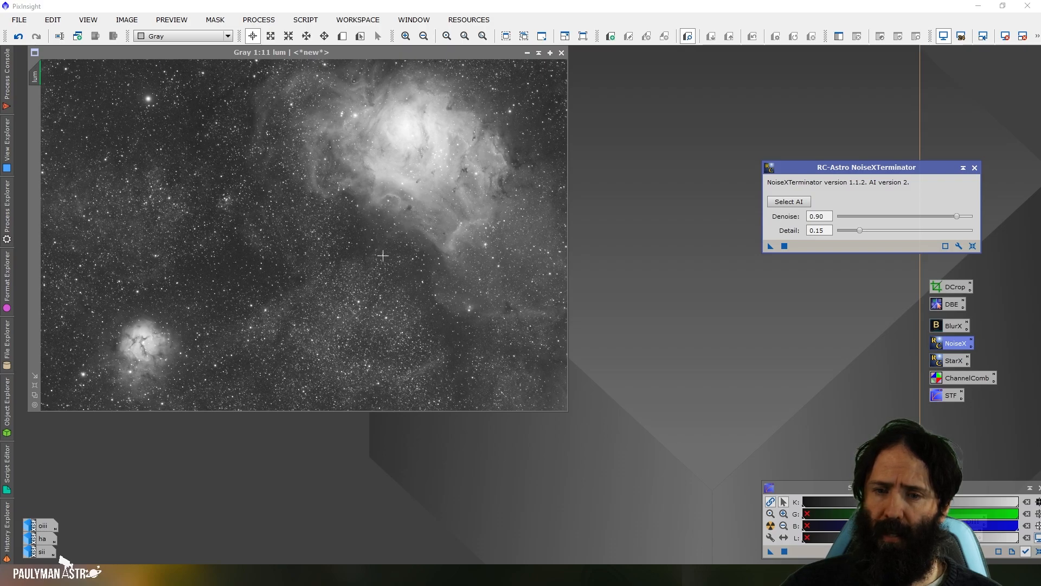
Remove the stars from lum with StarXTerminator, Generate Star Image on, and minimise lum_stars and park it near the other minimised images
click(951, 362)
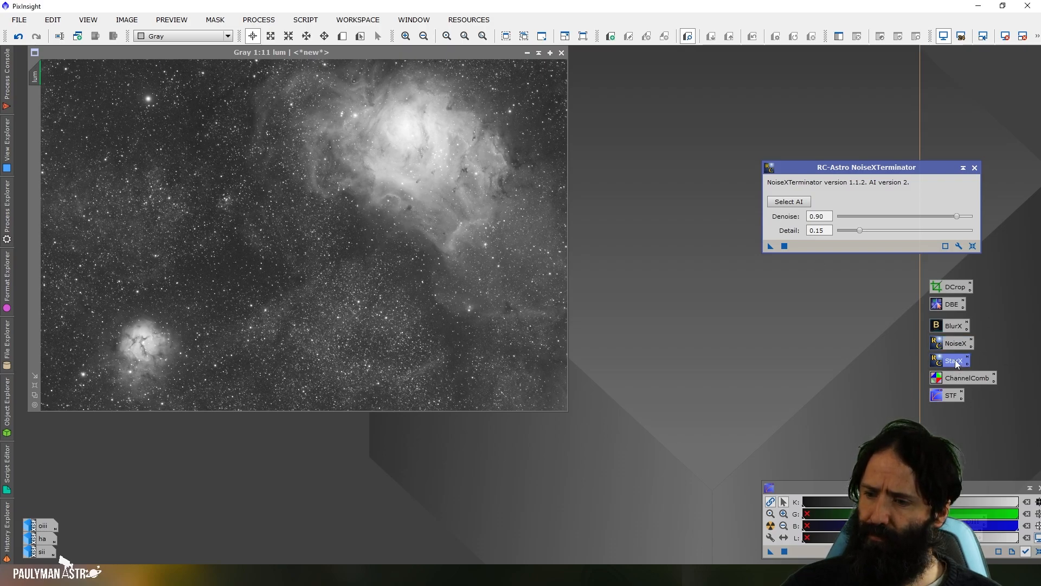
drag(804, 275, 727, 70)
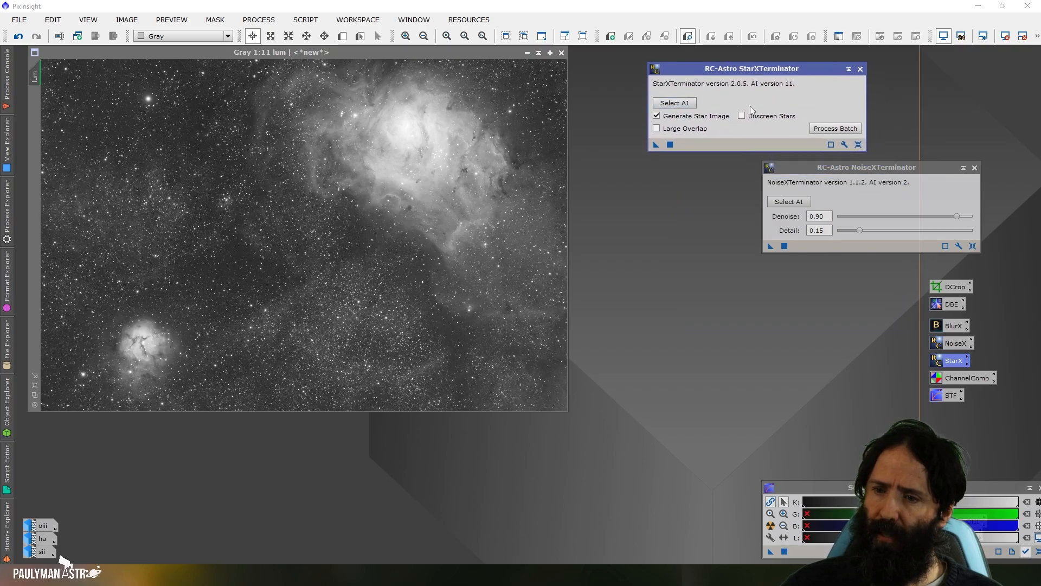
click(655, 145)
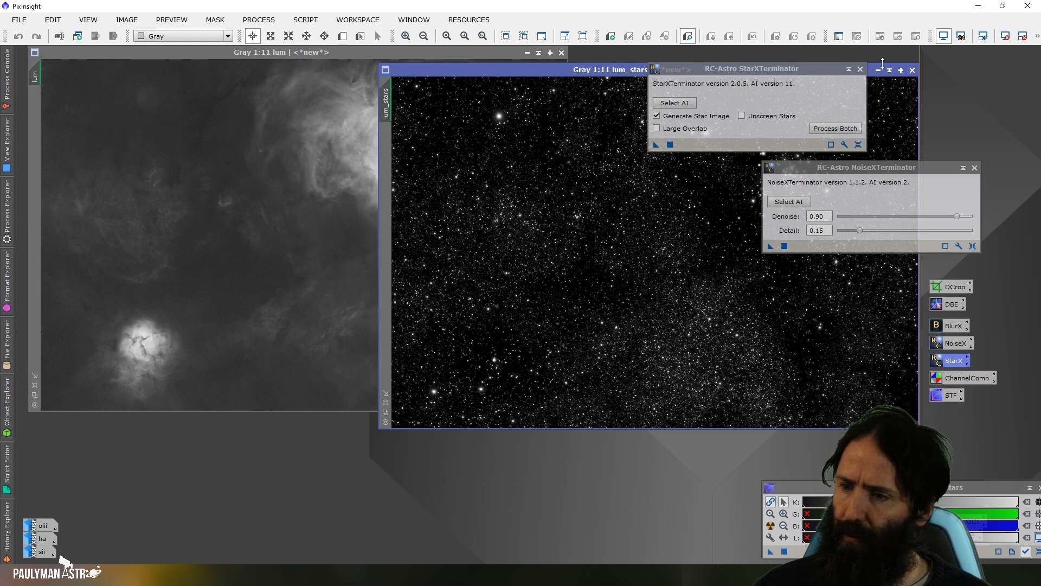
click(860, 69)
click(878, 70)
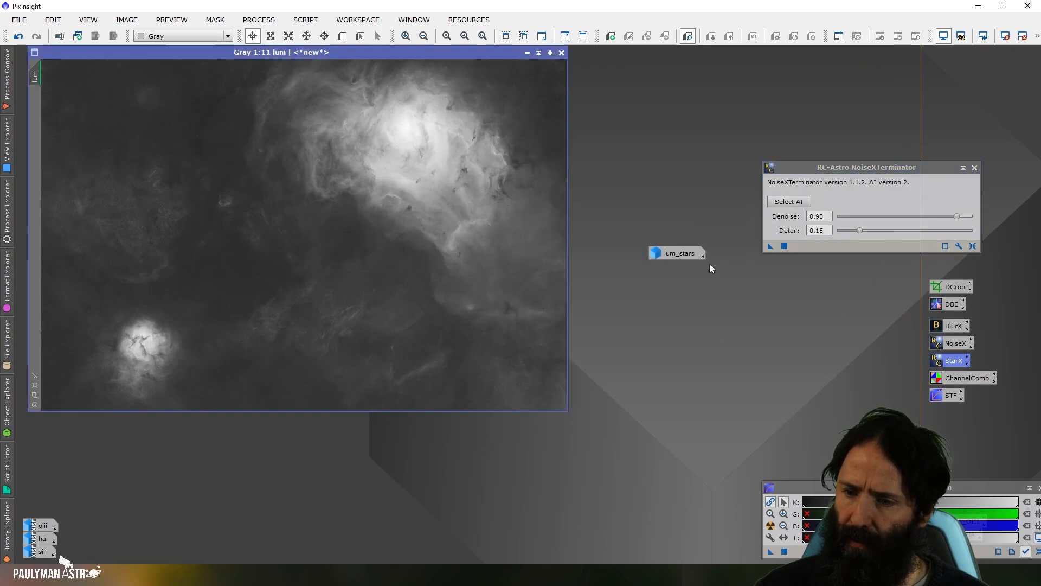
click(689, 255)
drag(208, 487, 153, 509)
click(80, 537)
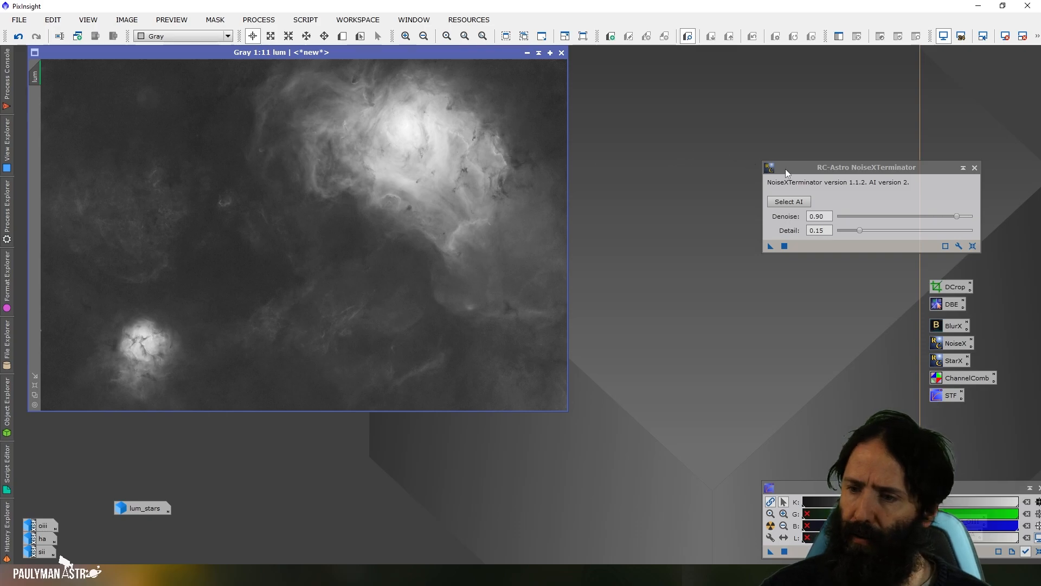
Denoise the starless lum image with NoiseXTerminator at Denoise 0.75 and Detail 0.55, and close the process
drag(841, 167, 687, 126)
click(668, 176)
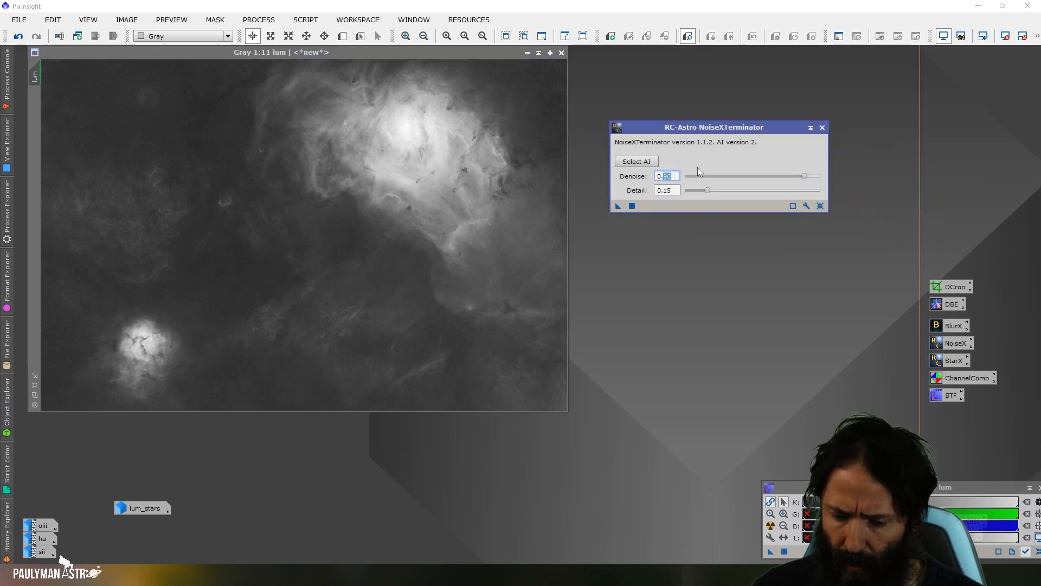
text(75)
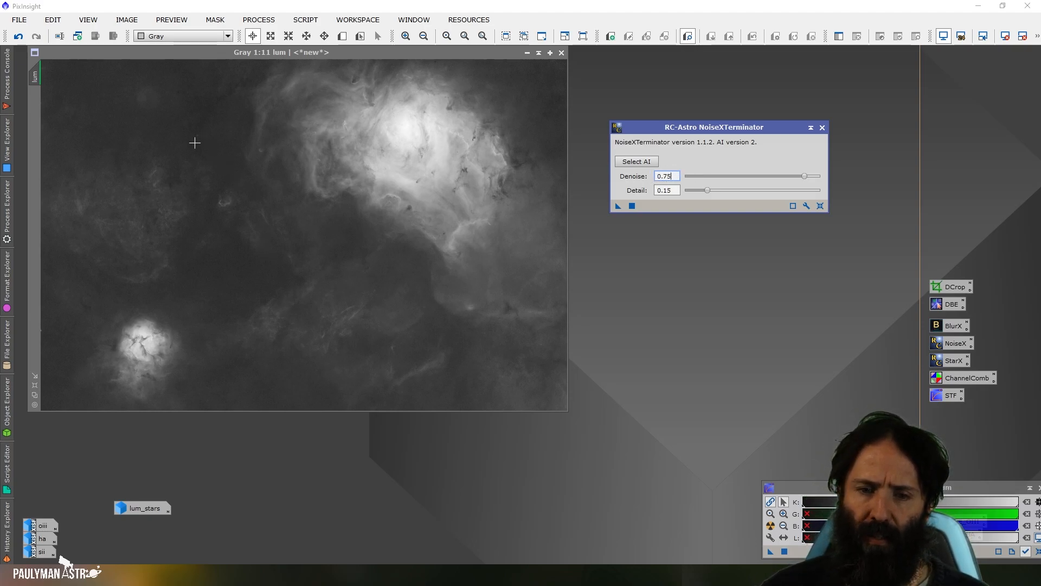
click(672, 190)
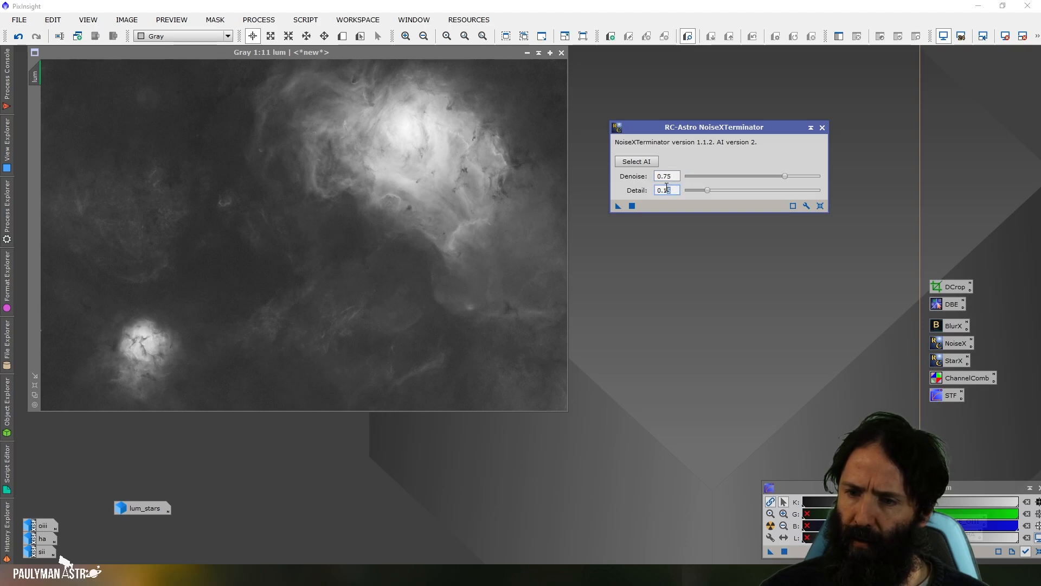
text(55)
click(675, 178)
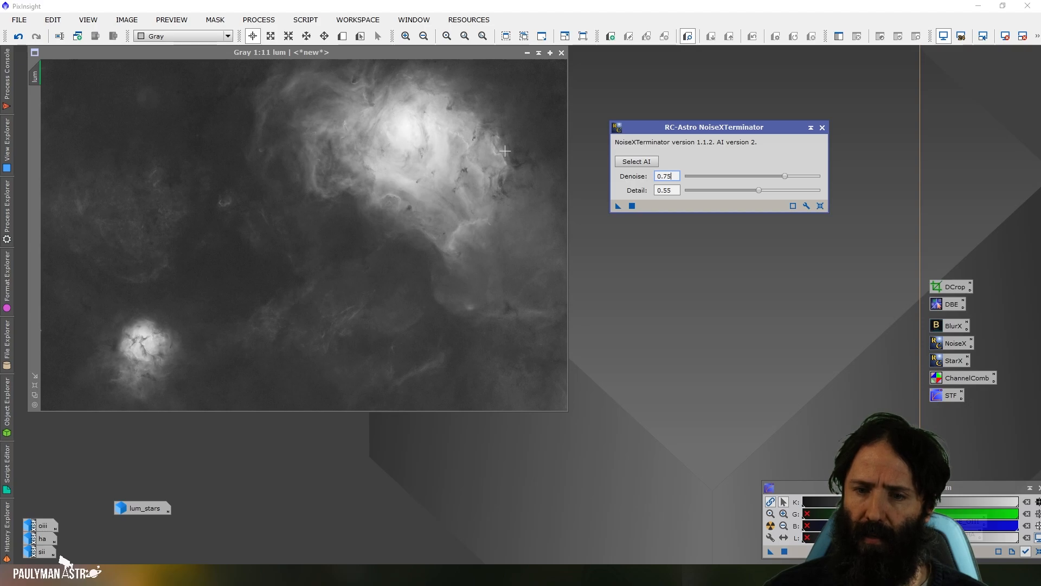
drag(617, 204, 378, 184)
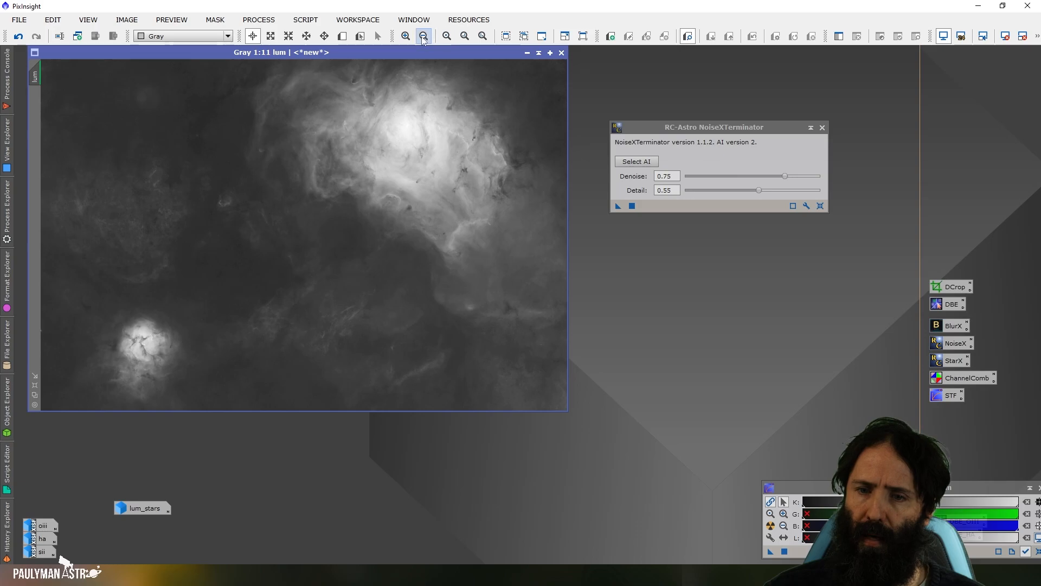
click(823, 128)
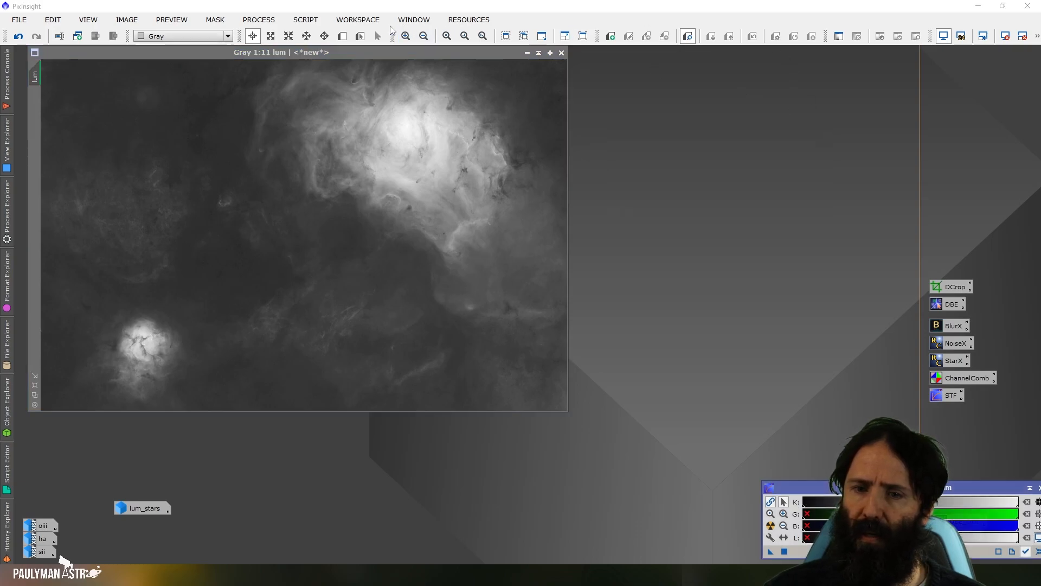
Examine the denoised starless lum image at 1:4, covering the dark background, the nebula core and its lower edge
click(406, 36)
click(406, 36)
click(405, 35)
click(406, 36)
click(406, 36)
click(406, 39)
click(405, 39)
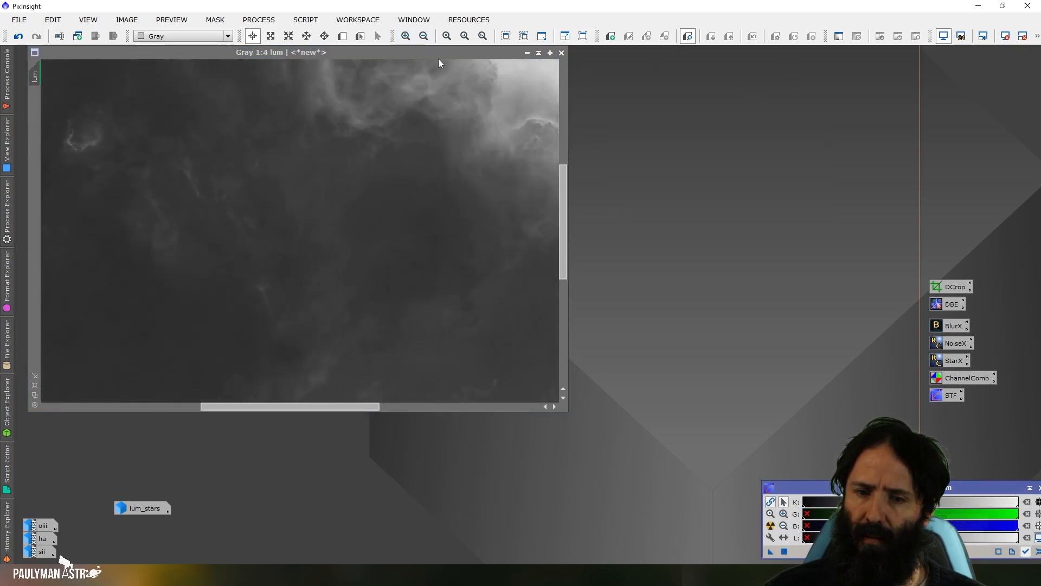
drag(564, 233, 565, 135)
drag(362, 406, 437, 406)
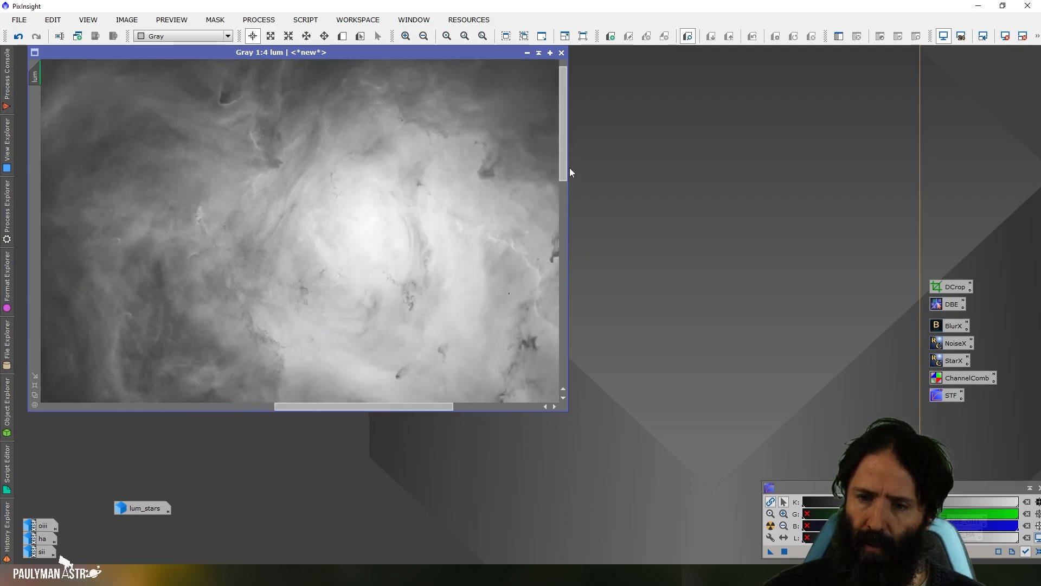
drag(564, 161, 562, 206)
drag(562, 228, 562, 233)
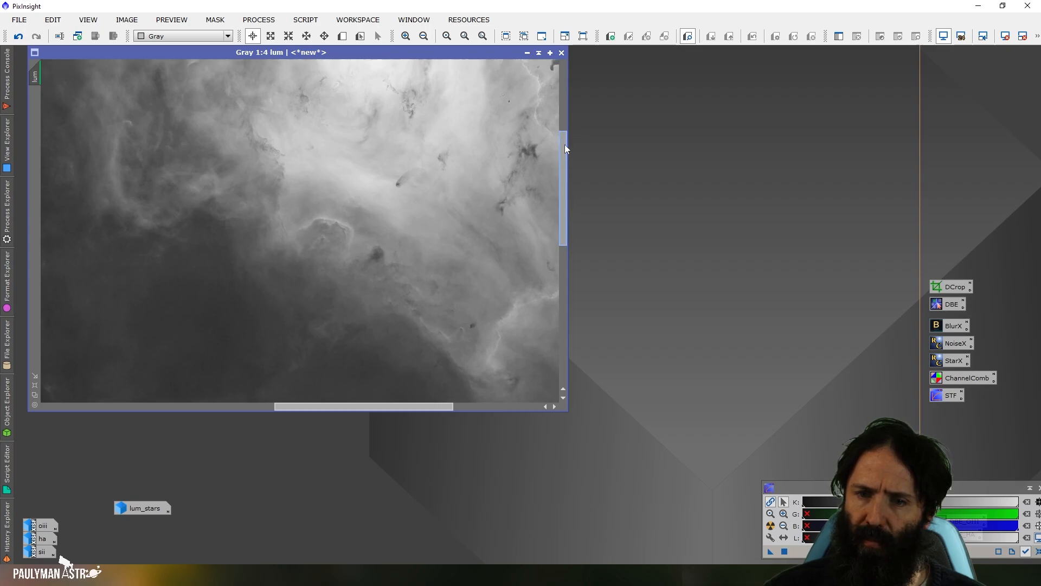
drag(564, 152, 564, 124)
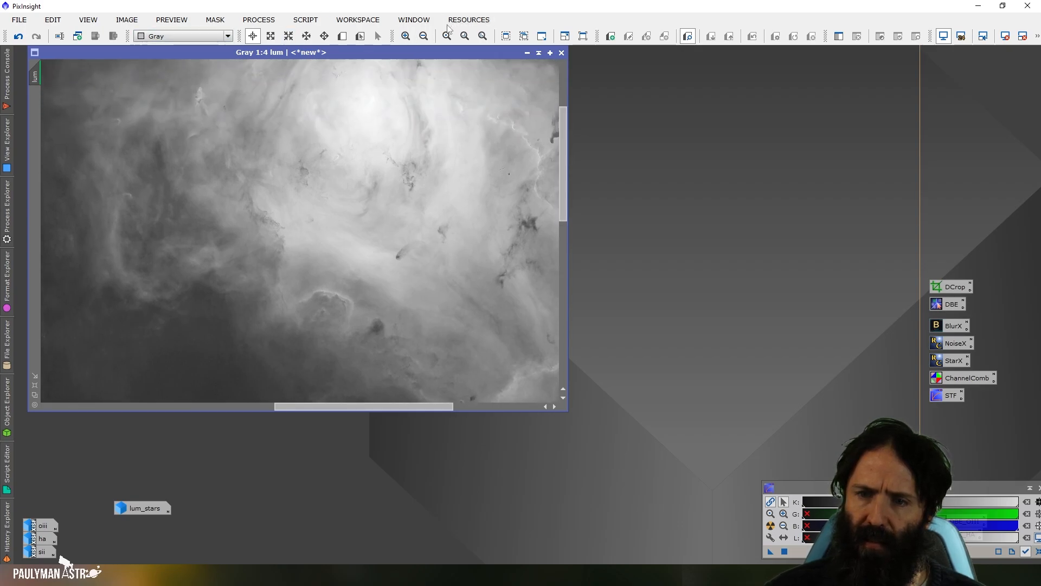
Compare lum before and after noise reduction at 1:3 over the nebula core and its right edge, keeping the denoised version
click(405, 36)
click(19, 37)
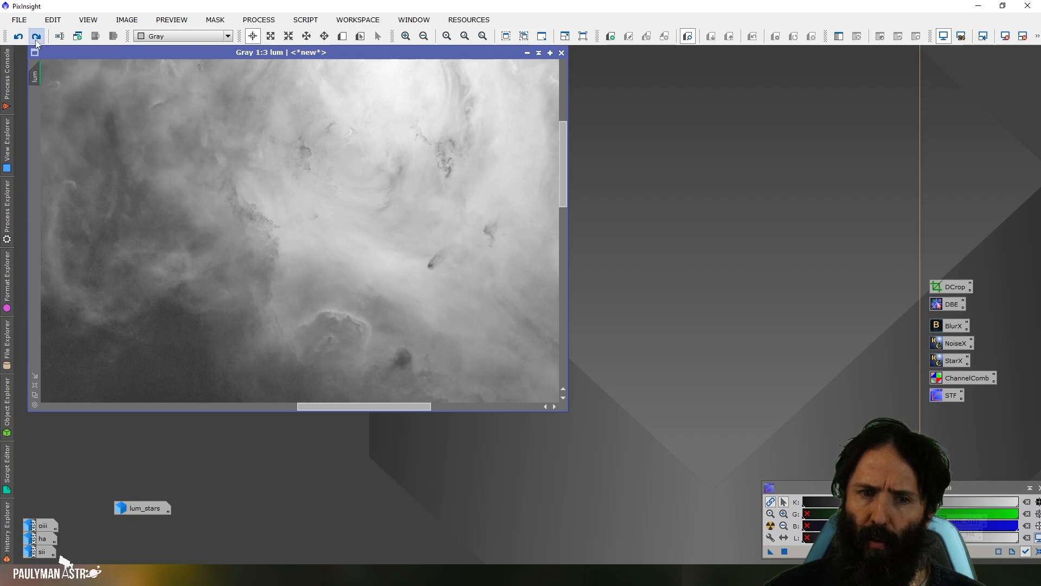
click(37, 38)
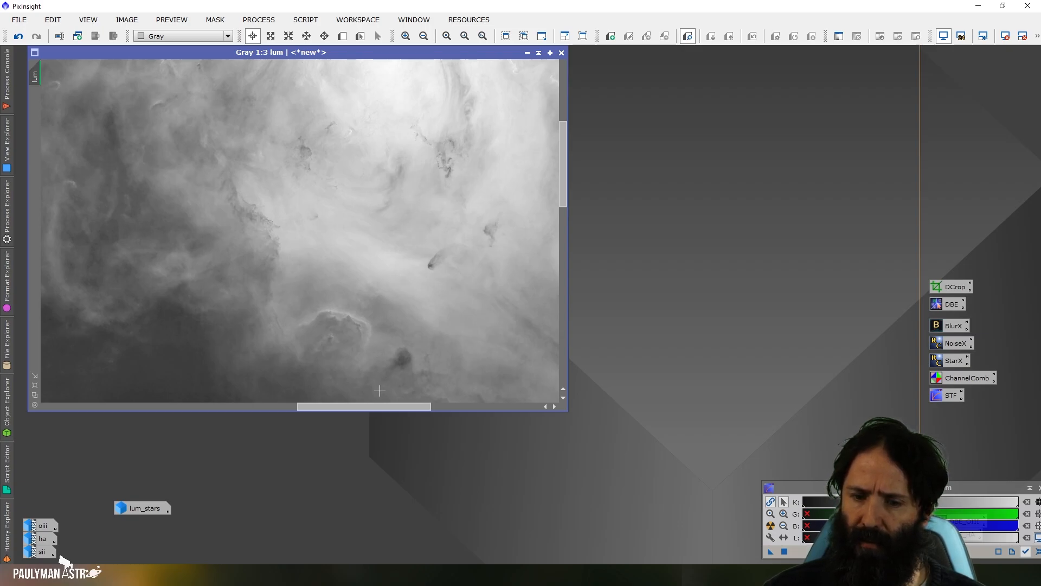
drag(388, 406, 473, 409)
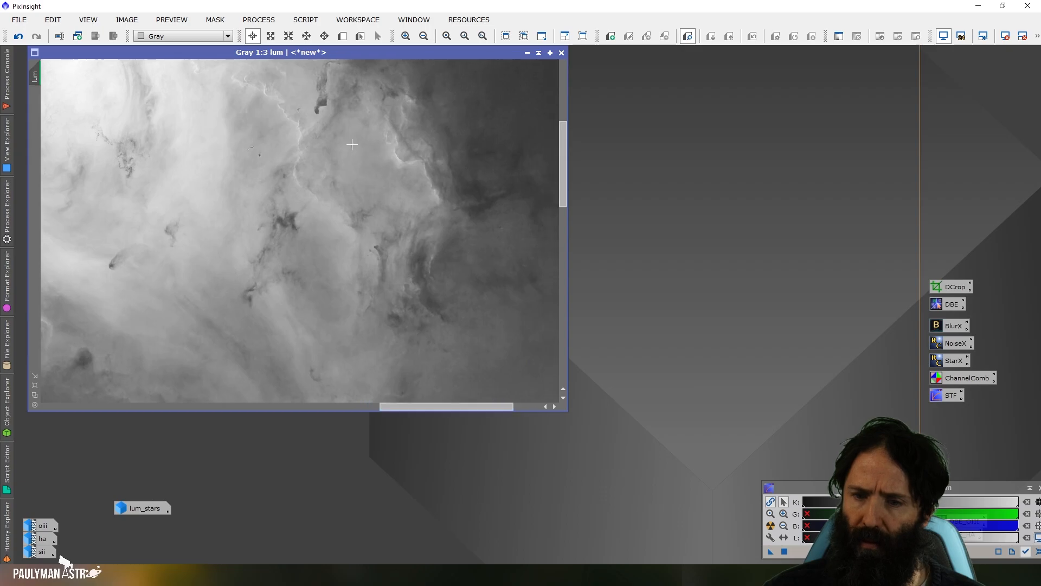
click(19, 36)
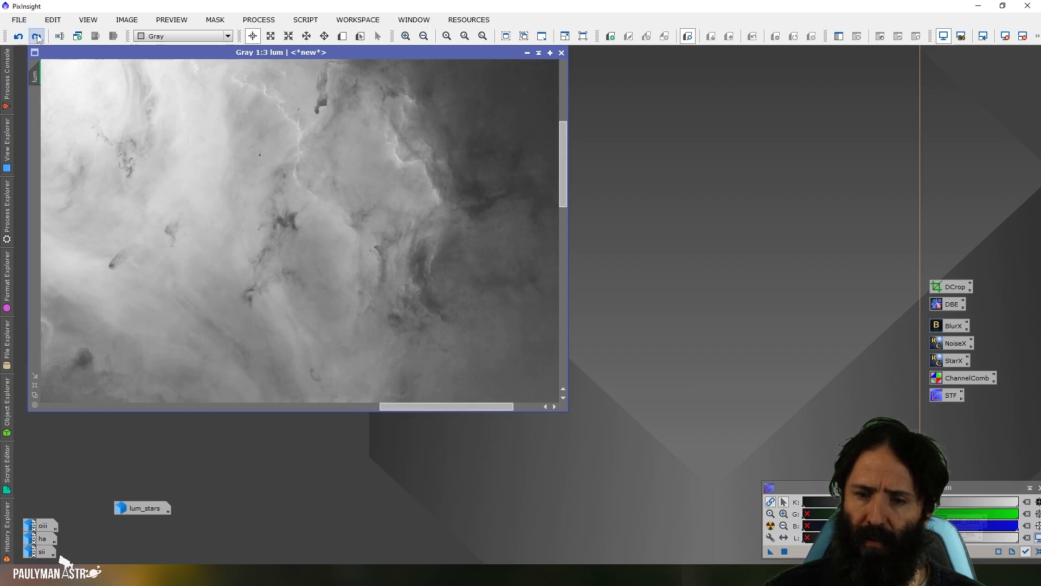
Fit the whole lum image in its view, minimise it and park it with lum_stars near the other minimised images
click(523, 36)
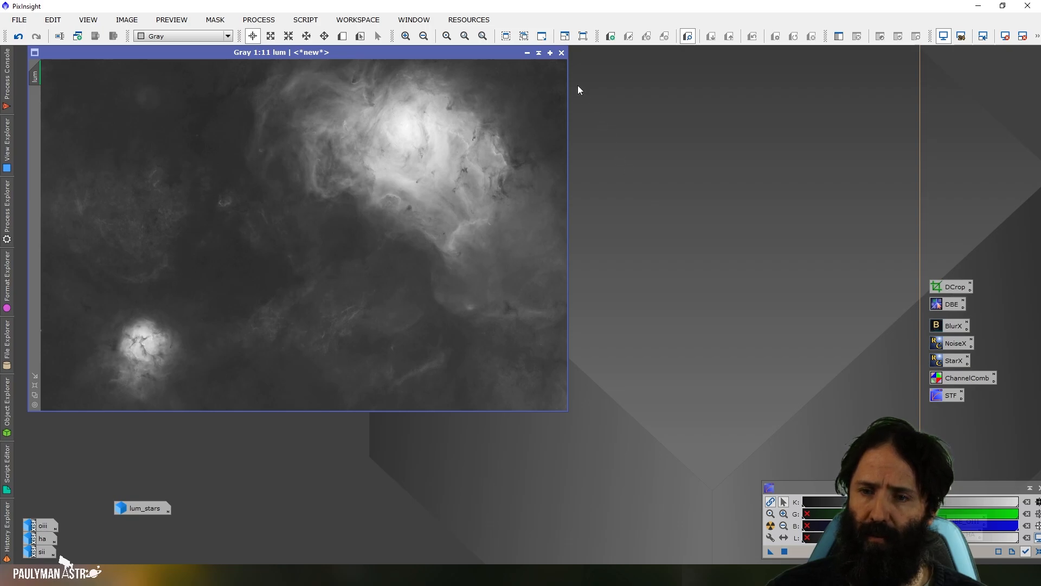
click(526, 53)
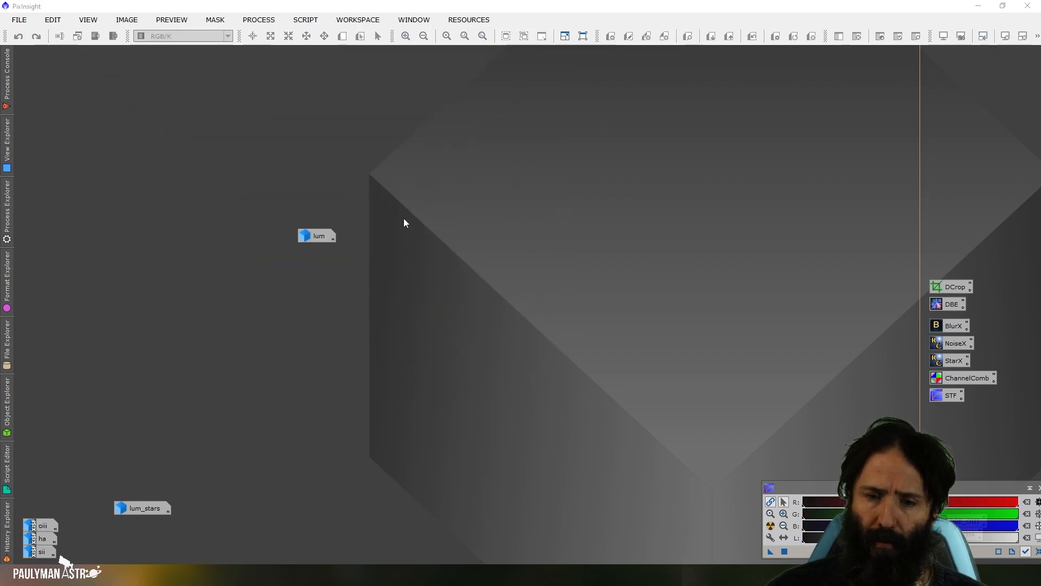
drag(320, 236, 139, 538)
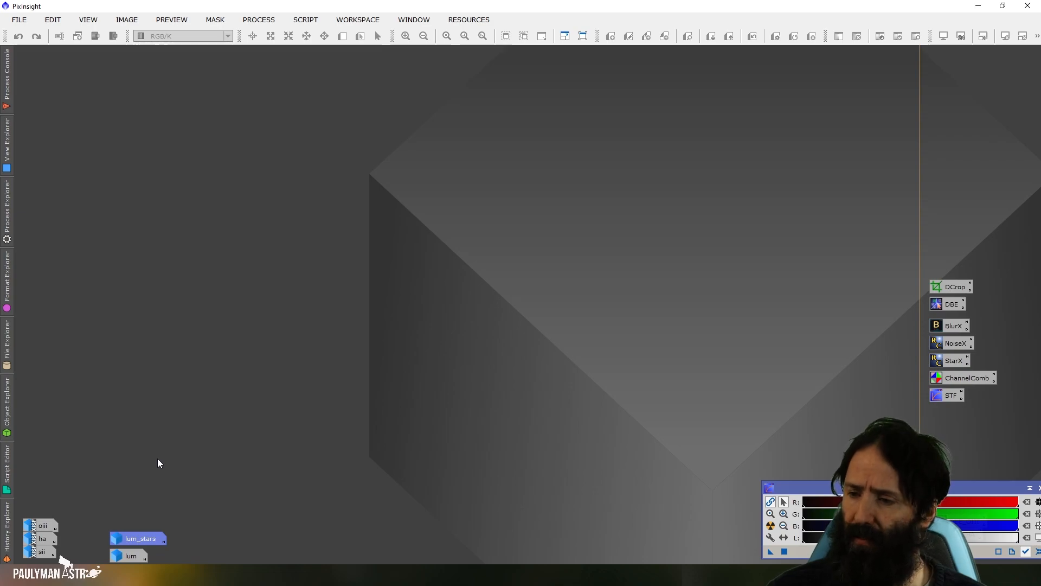
Remove the stars from sii with StarXTerminator and denoise the starless image with NoiseXTerminator at Denoise 0.90
double_click(40, 556)
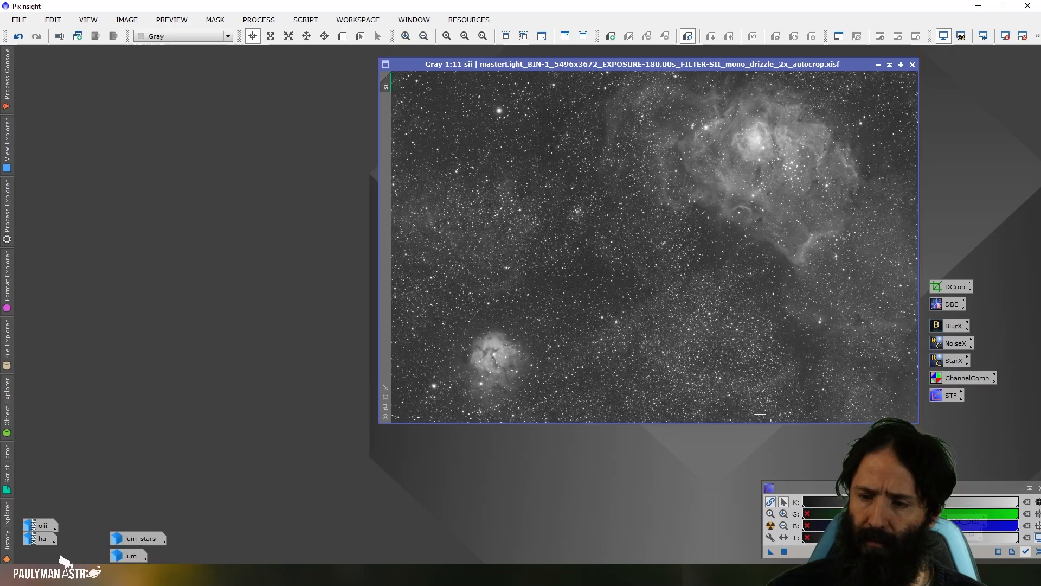
drag(953, 360, 792, 364)
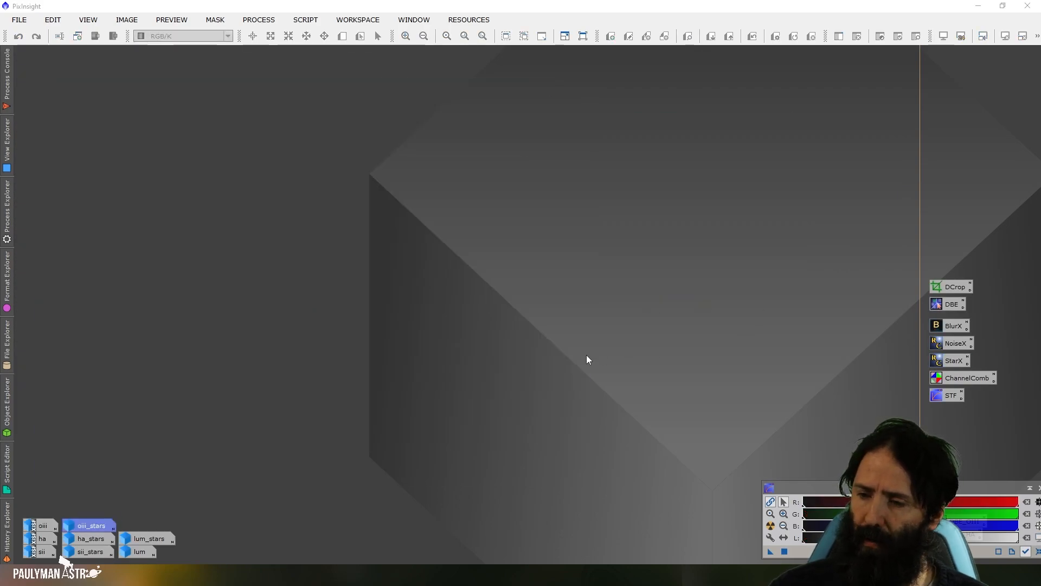
double_click(42, 551)
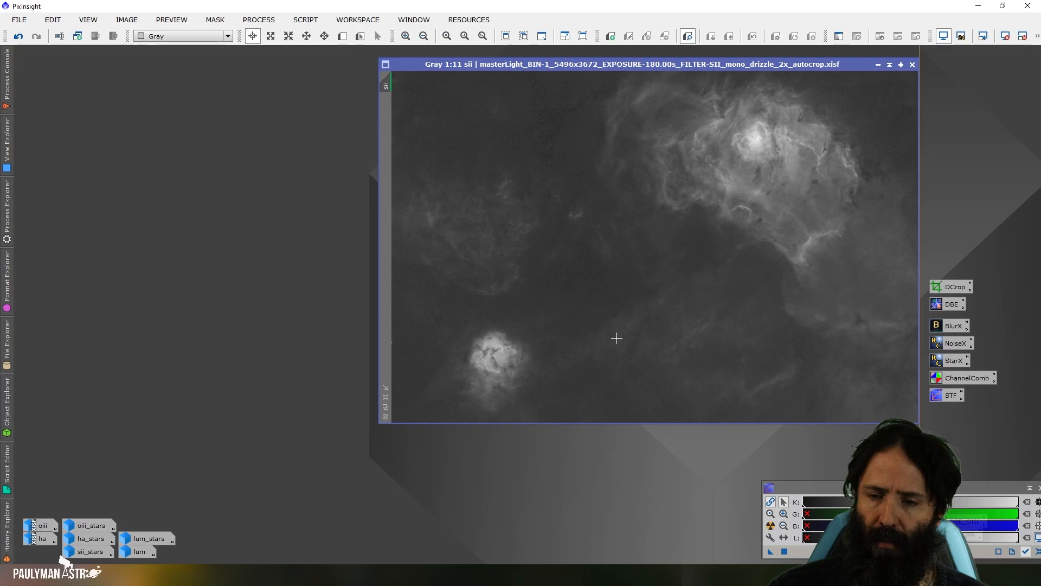
double_click(954, 343)
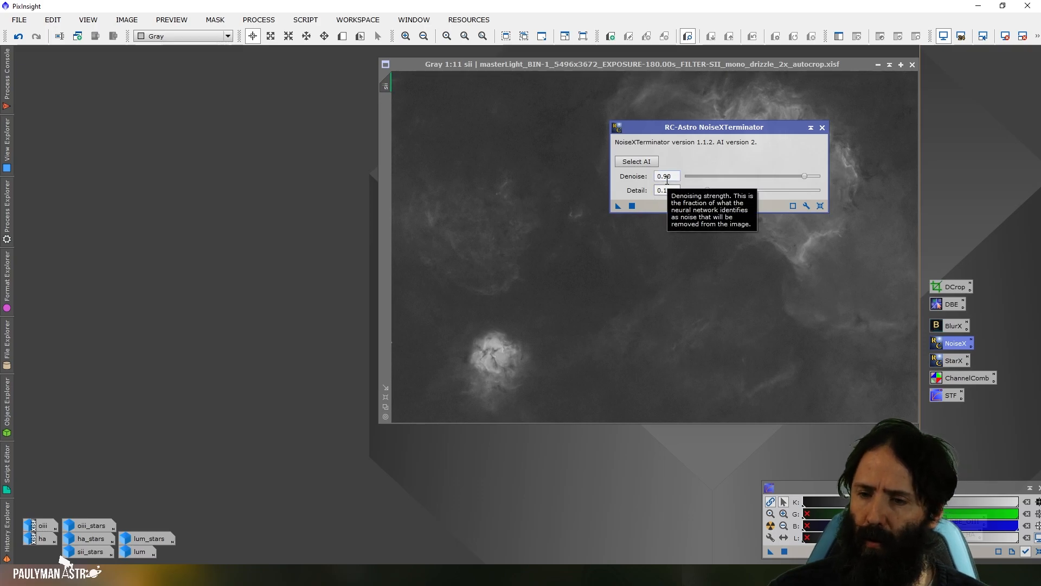
drag(622, 208, 607, 268)
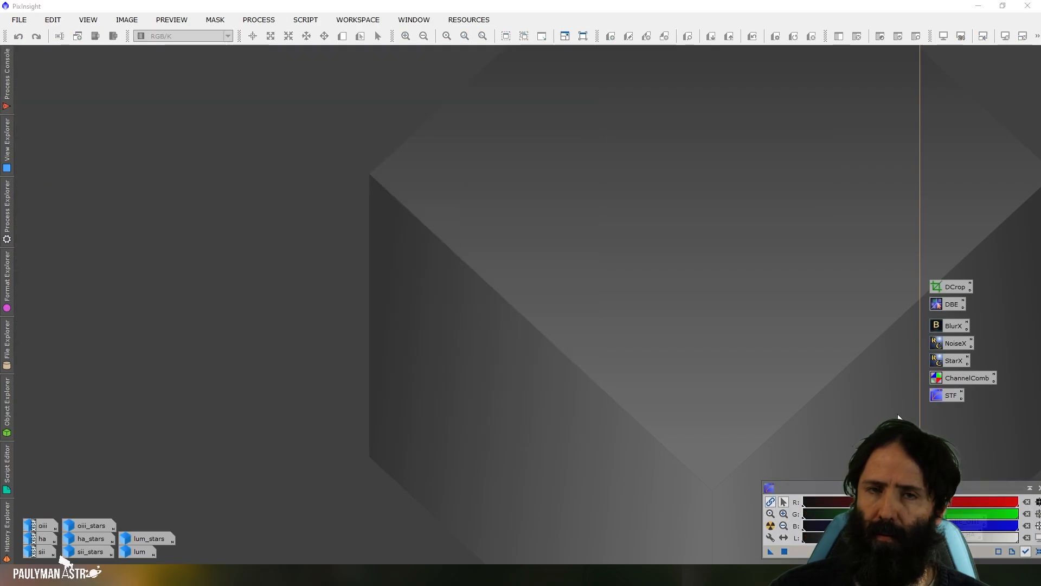
Close the ScreenTransferFunction window and delete all the saved process icons from the workspace
click(1038, 488)
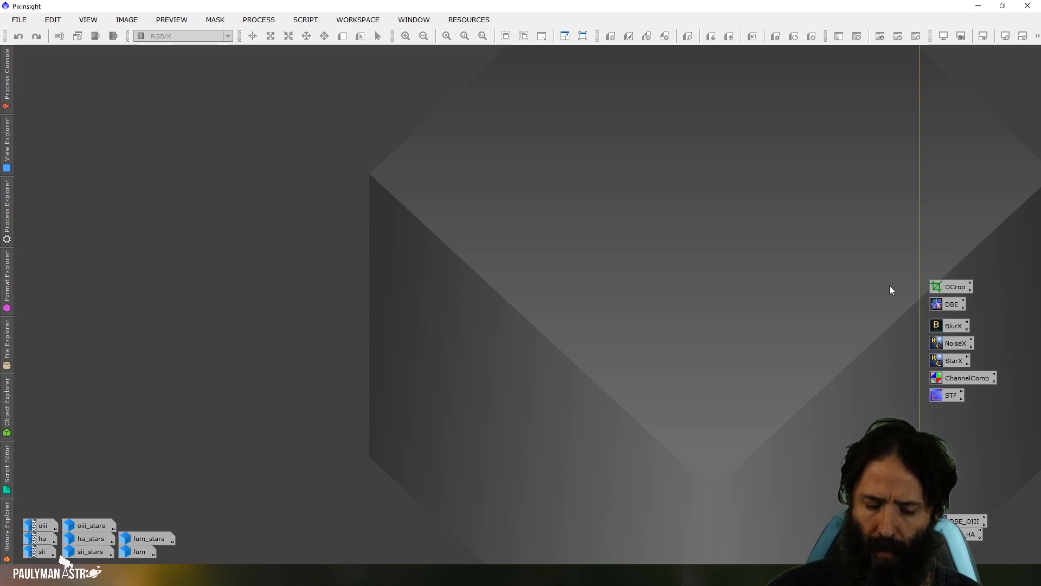
drag(926, 274, 998, 542)
right_click(944, 289)
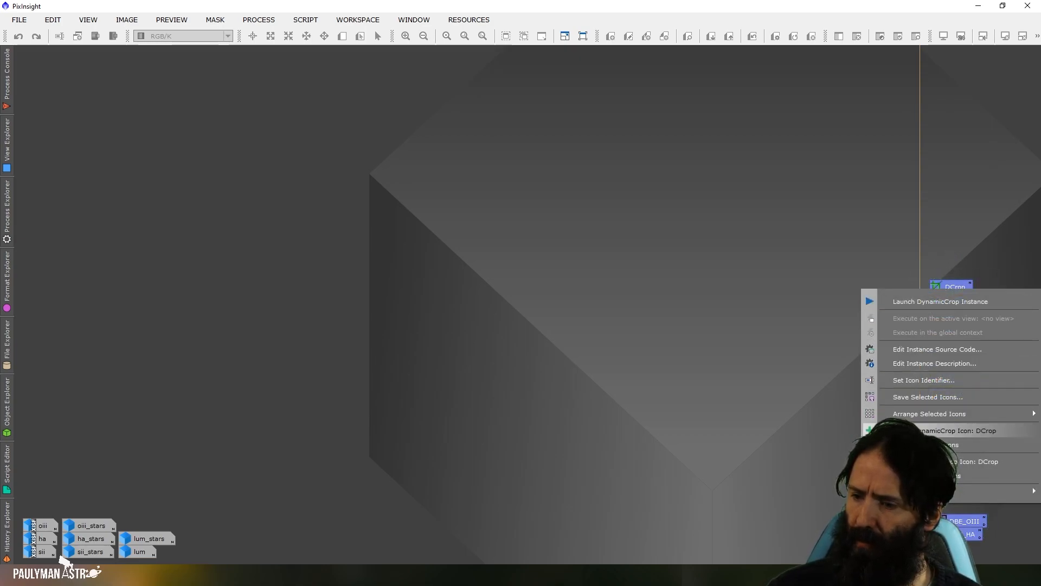
click(955, 476)
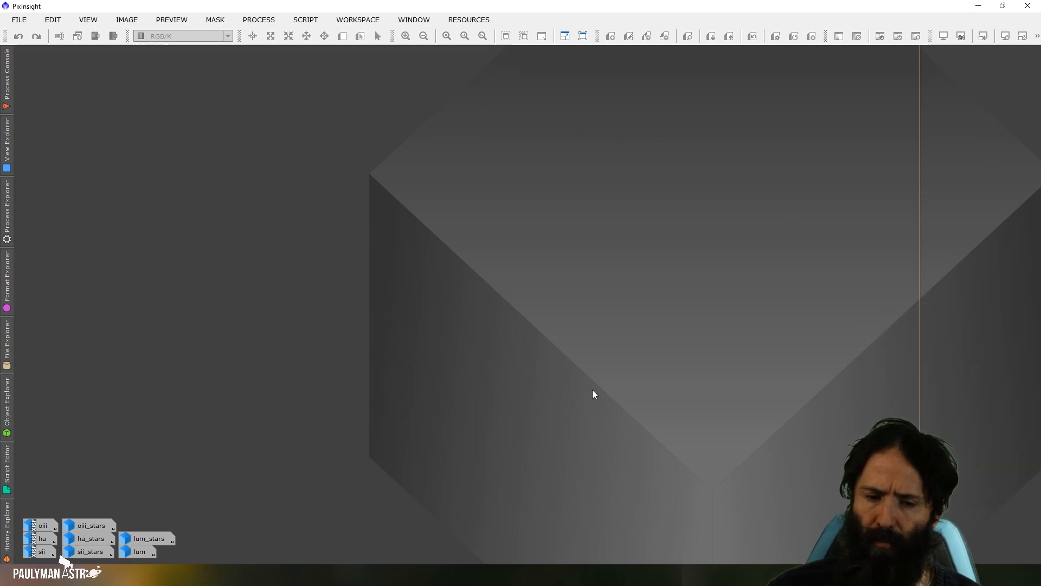
Save the work as a bundled project named Lagoon.pxiproject in D:\Astro\YouTube
click(20, 19)
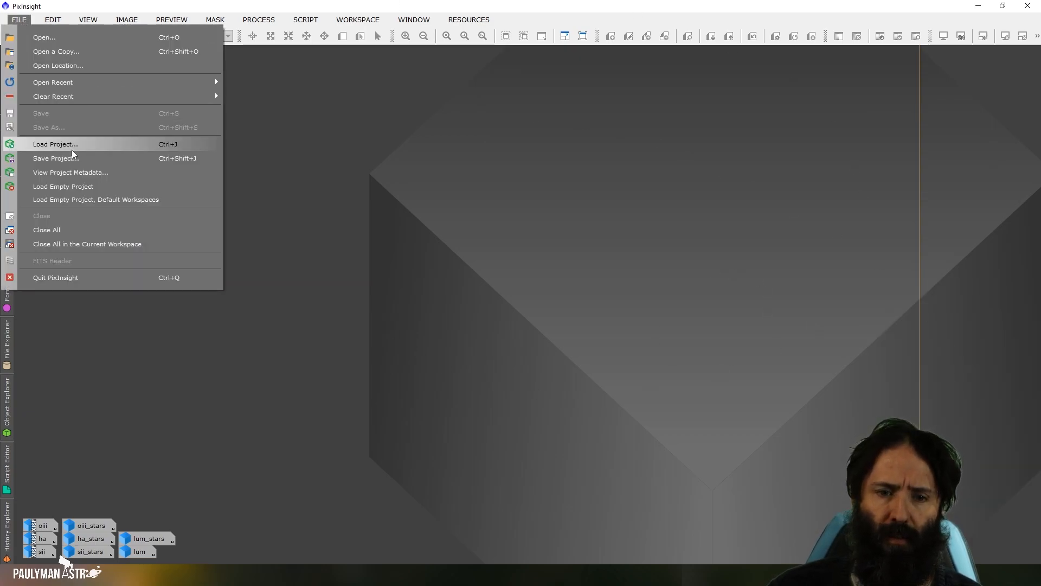
click(184, 154)
click(631, 119)
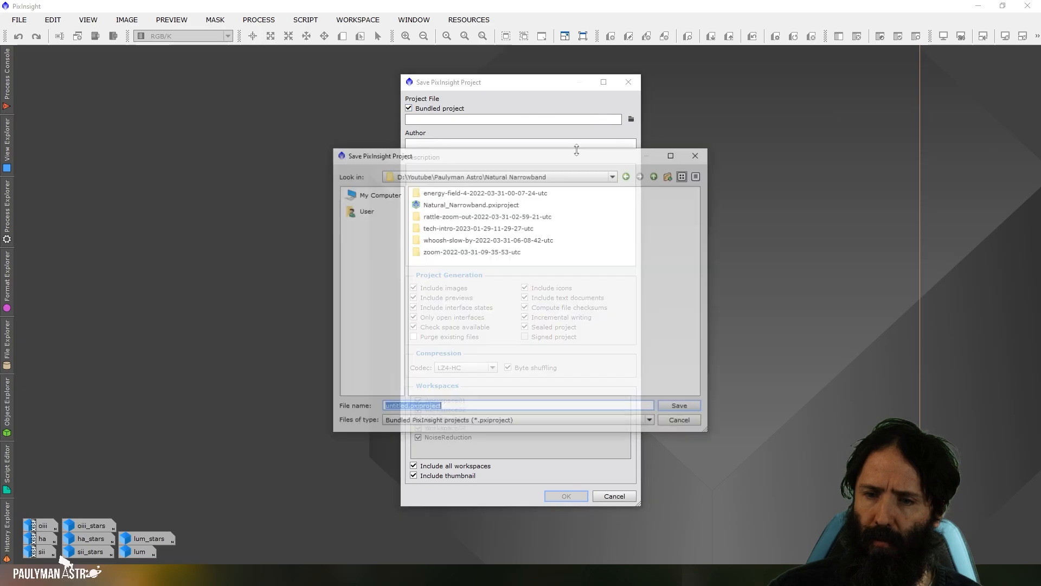
click(386, 193)
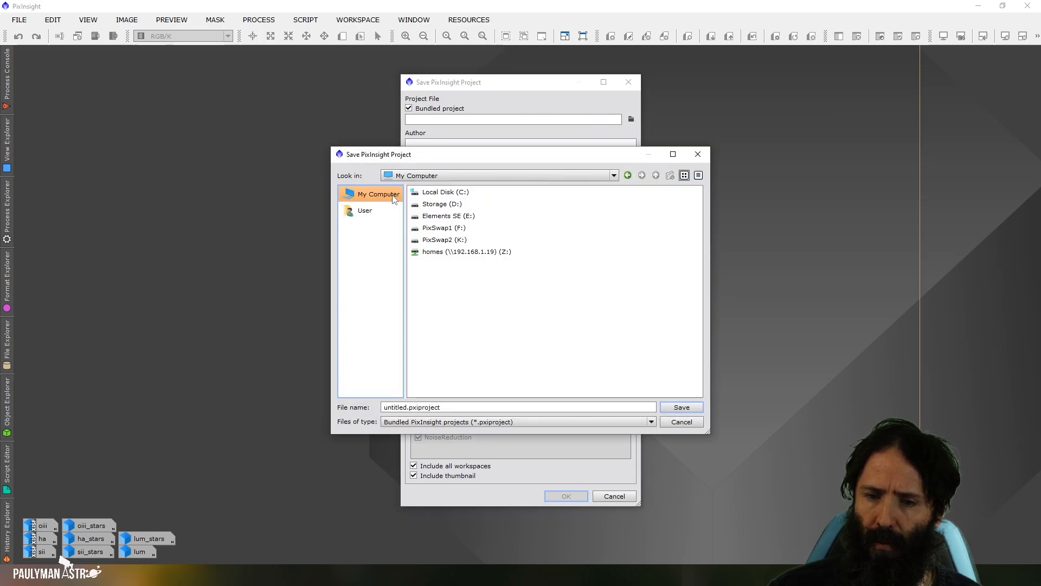
click(456, 206)
double_click(456, 206)
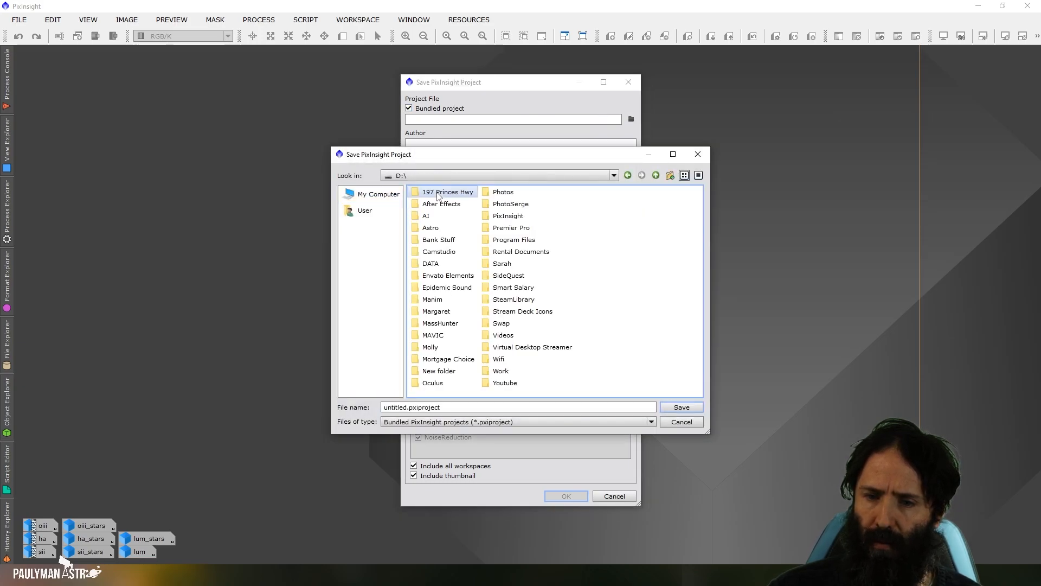
double_click(442, 229)
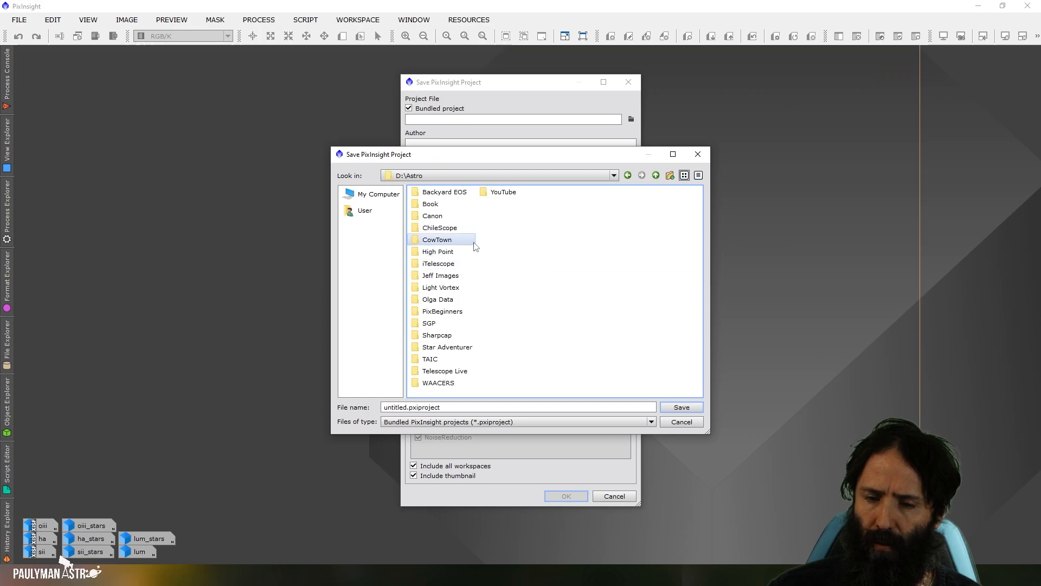
double_click(503, 192)
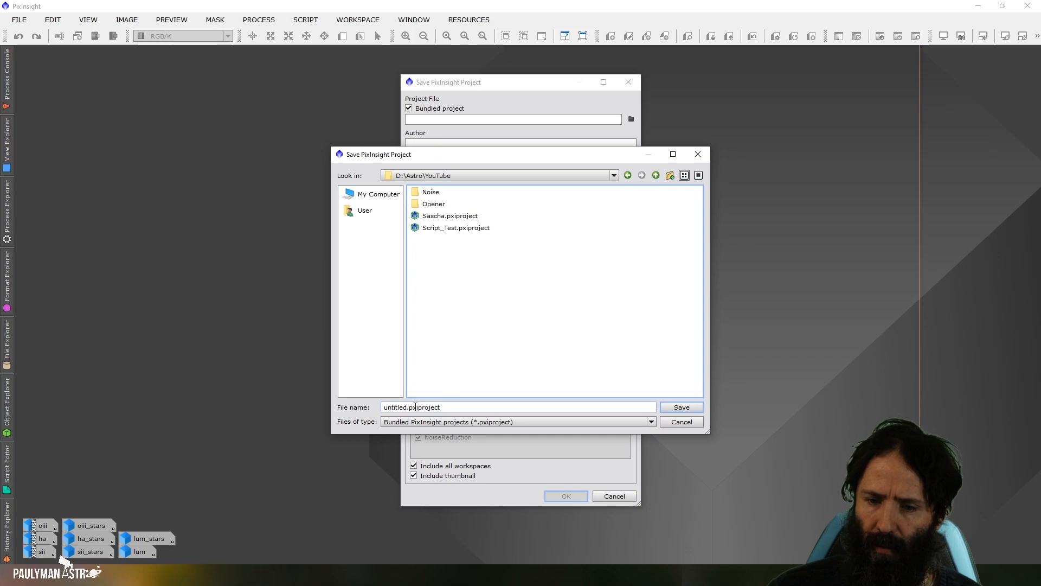
double_click(398, 407)
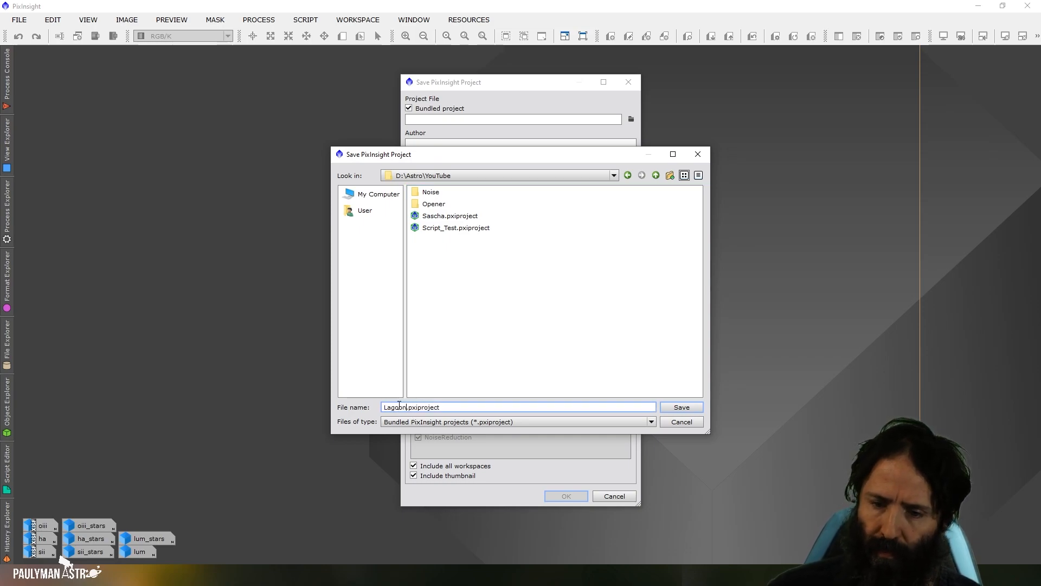
click(665, 408)
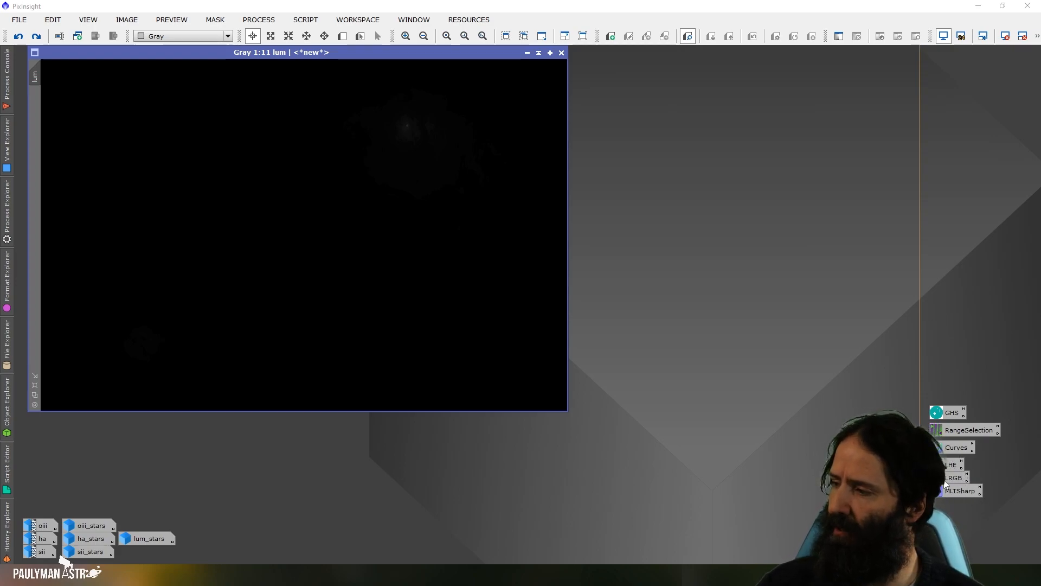
Open the saved GeneralizedHyperbolicStretch process for lum and set its symmetry point to 0.000303, just right of the histogram peak
double_click(952, 414)
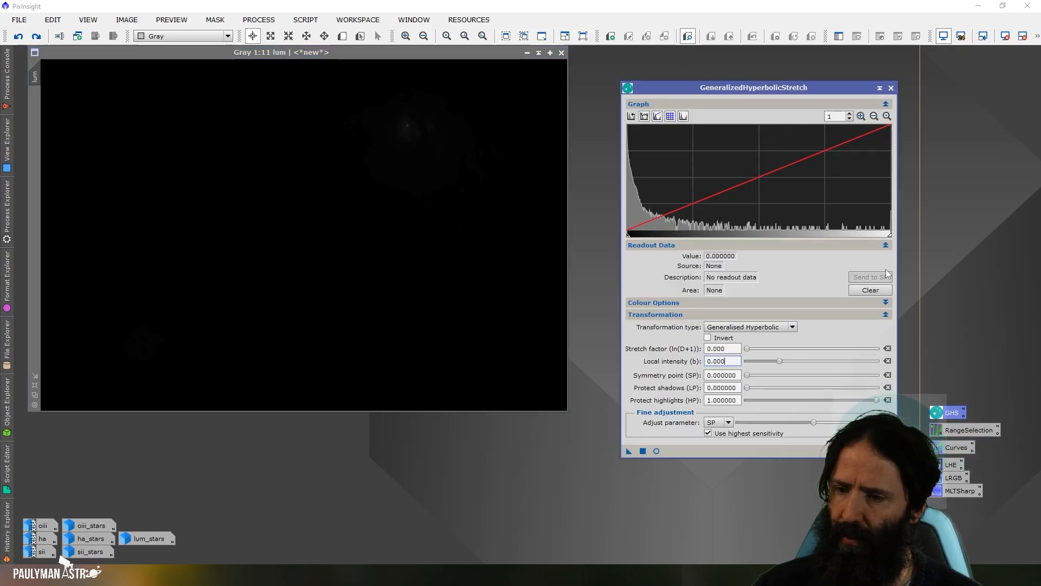
click(861, 116)
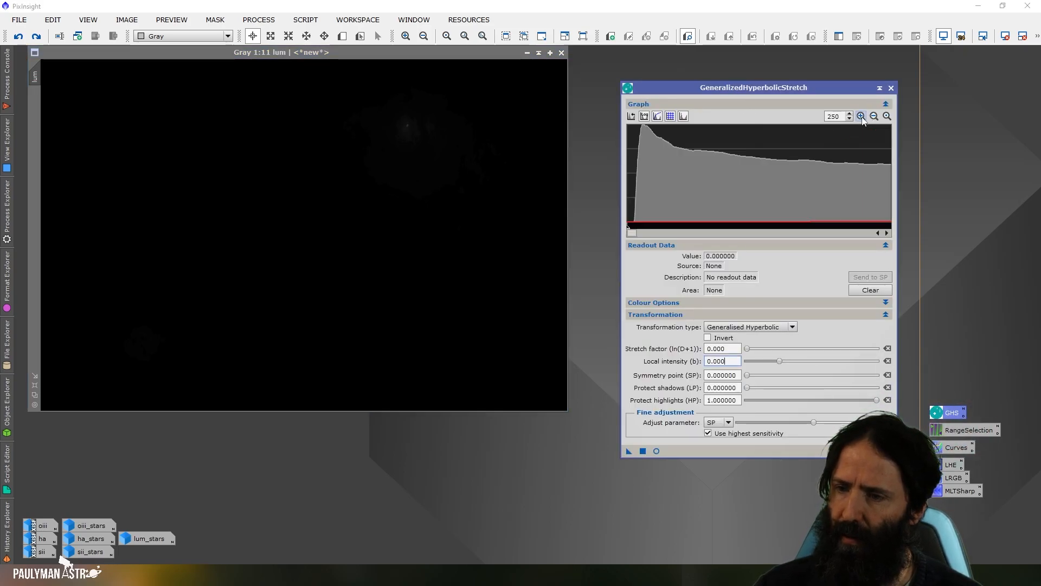
click(644, 116)
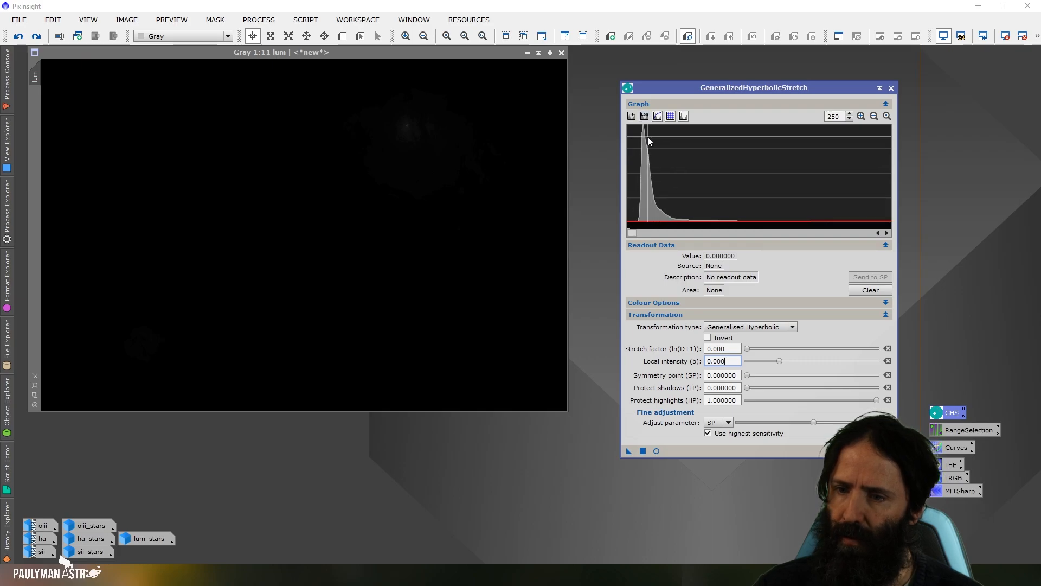
click(646, 136)
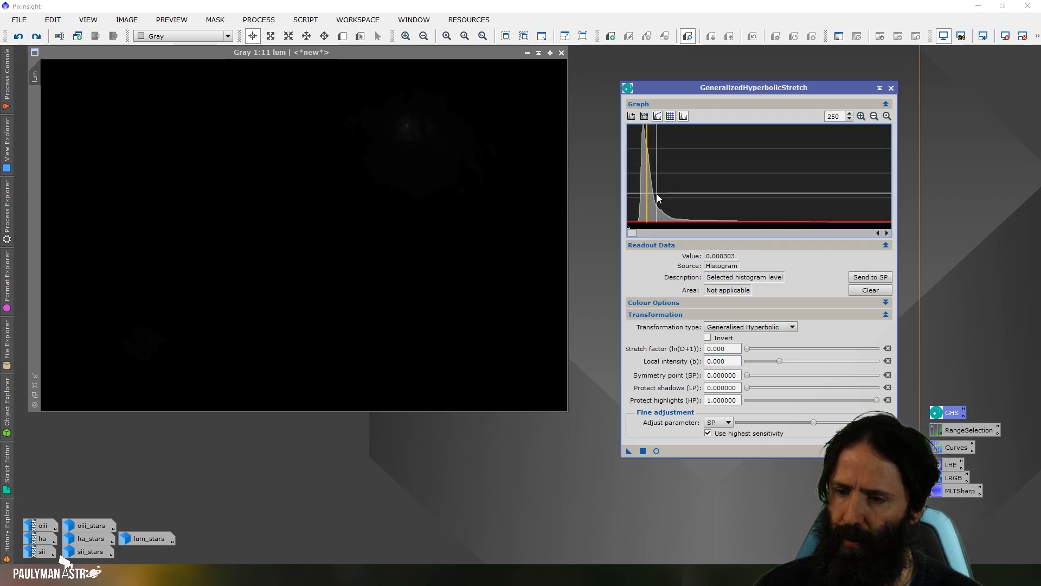
click(869, 277)
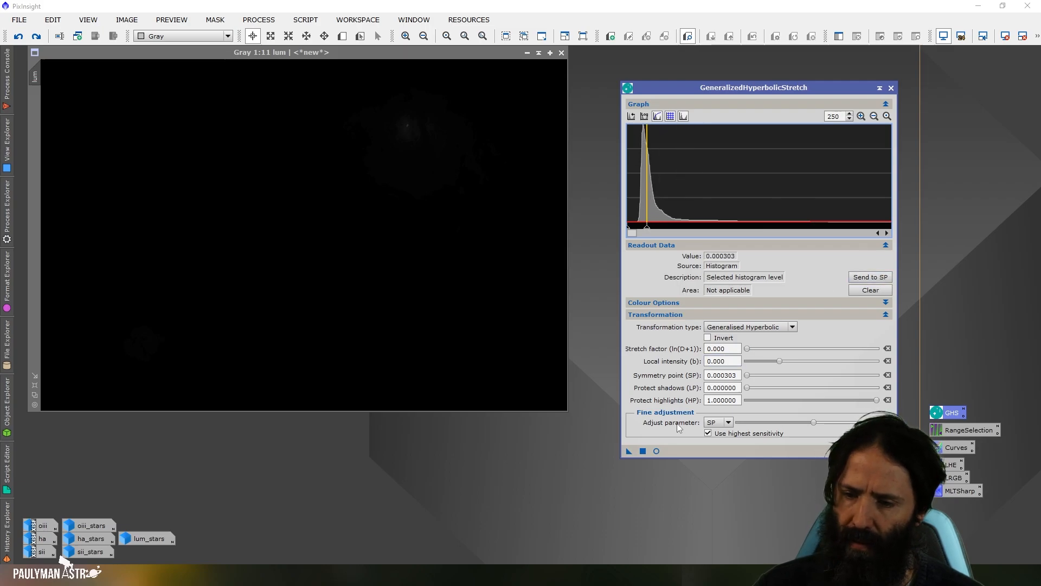
Turn on the real-time preview of the lum stretch and set the stretch factor to 6.790
click(656, 450)
drag(749, 349, 770, 351)
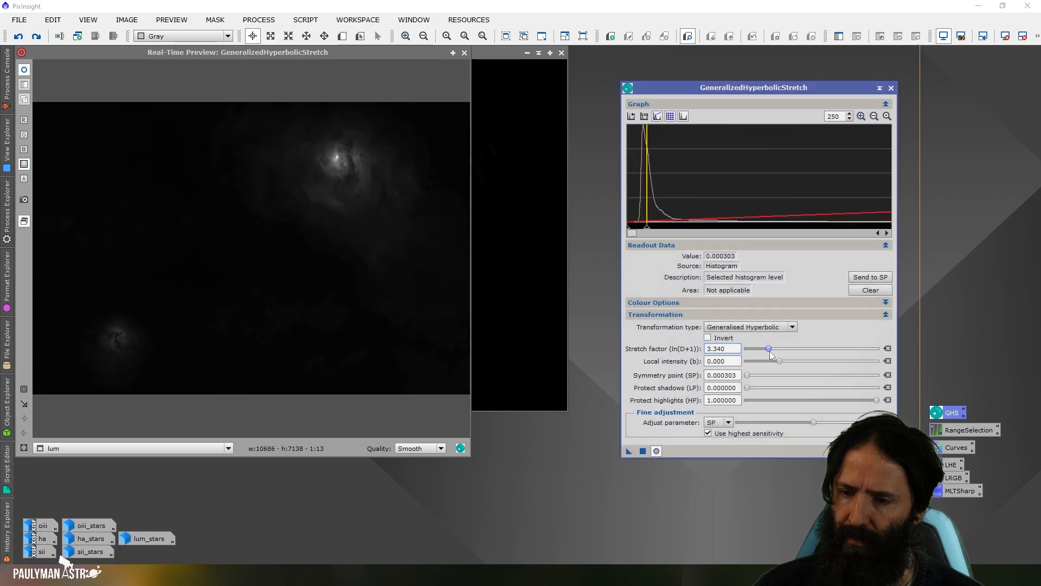
click(874, 118)
drag(770, 349, 799, 348)
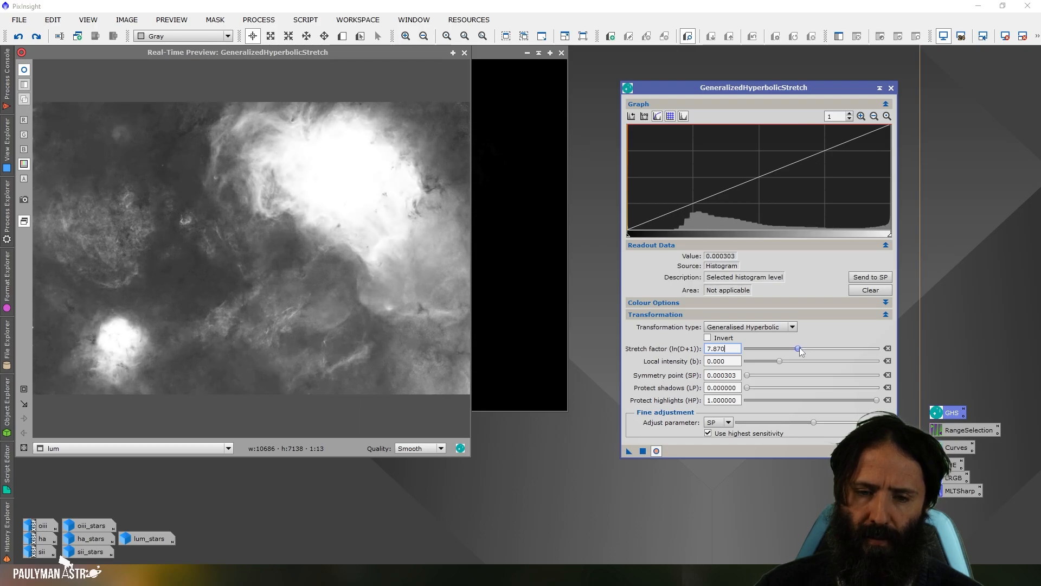
click(1002, 6)
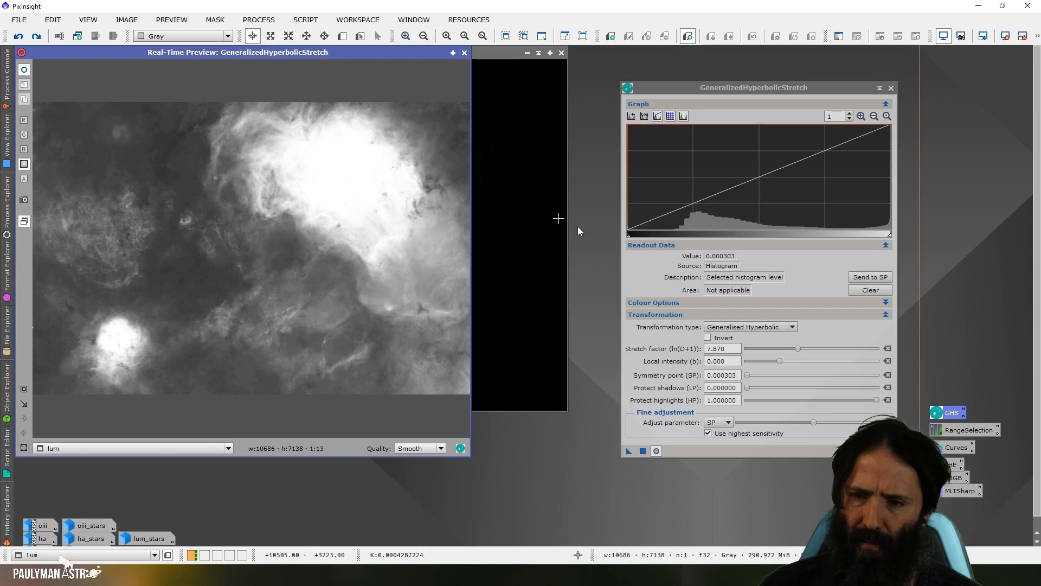
drag(798, 350, 793, 352)
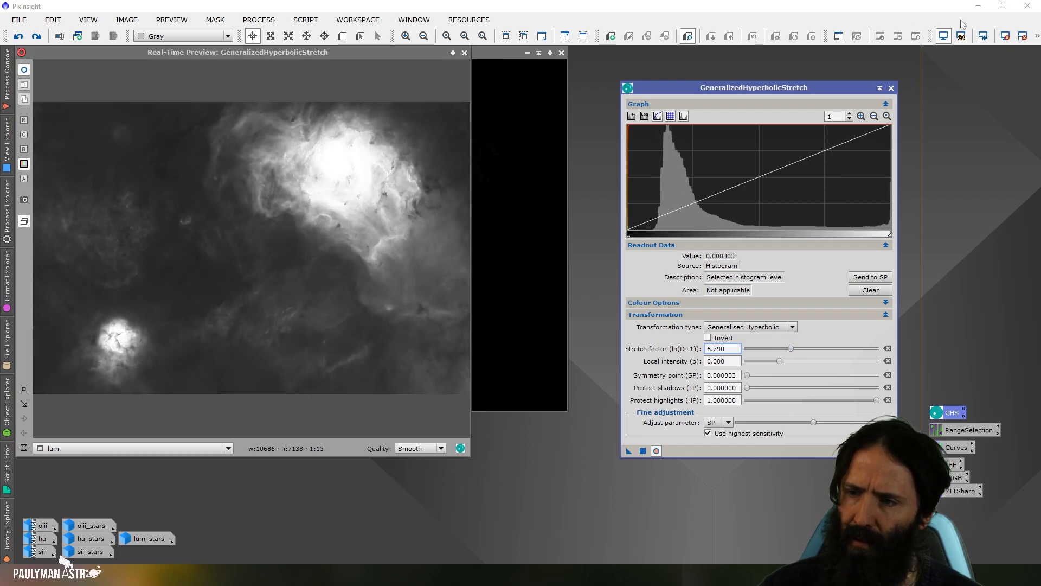
click(1002, 5)
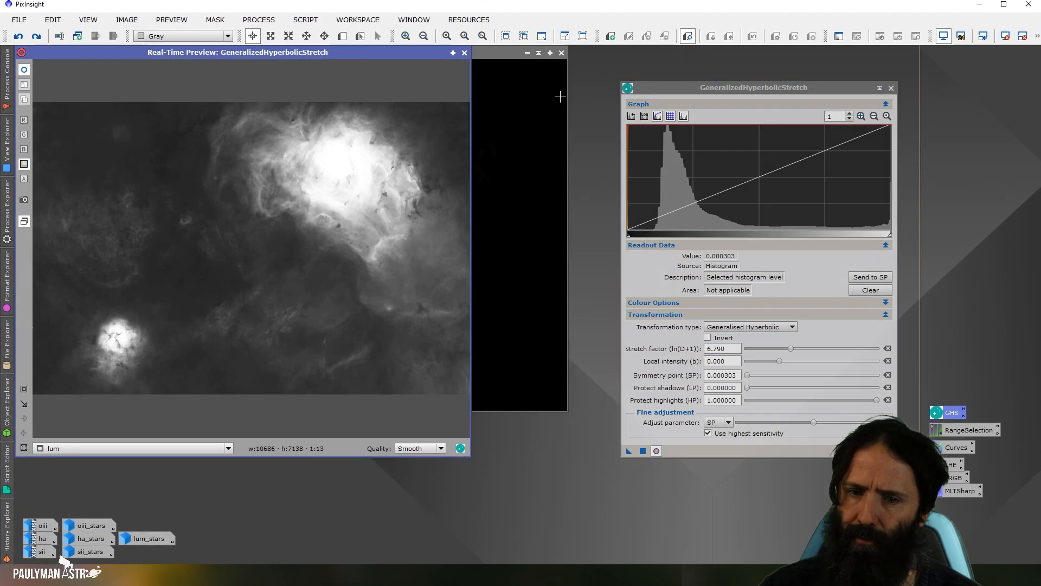
click(1003, 5)
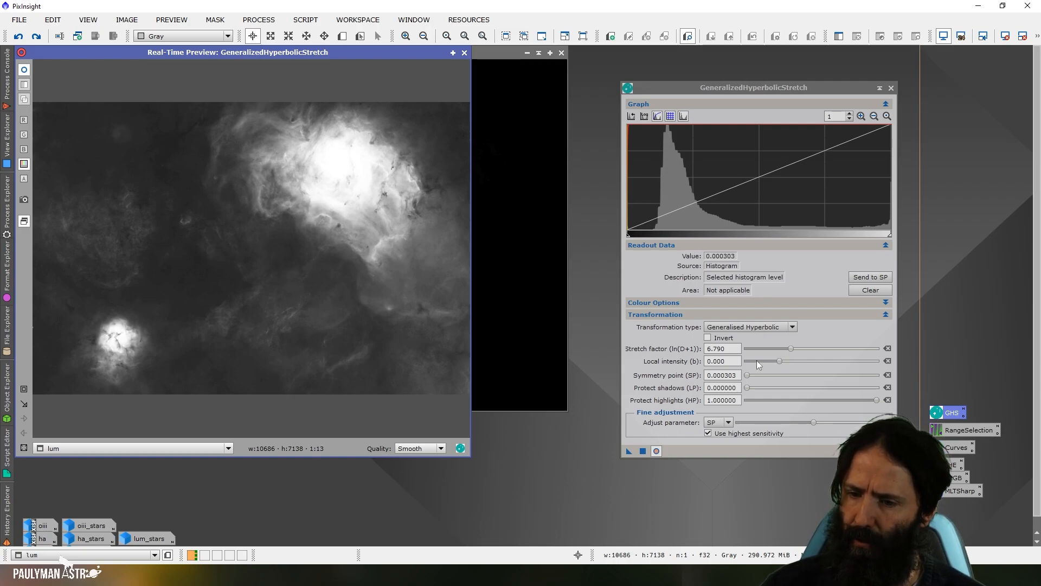
Try a local intensity of 10 on the previewed lum stretch and reset the parameter to its default
drag(731, 360, 700, 361)
text(10)
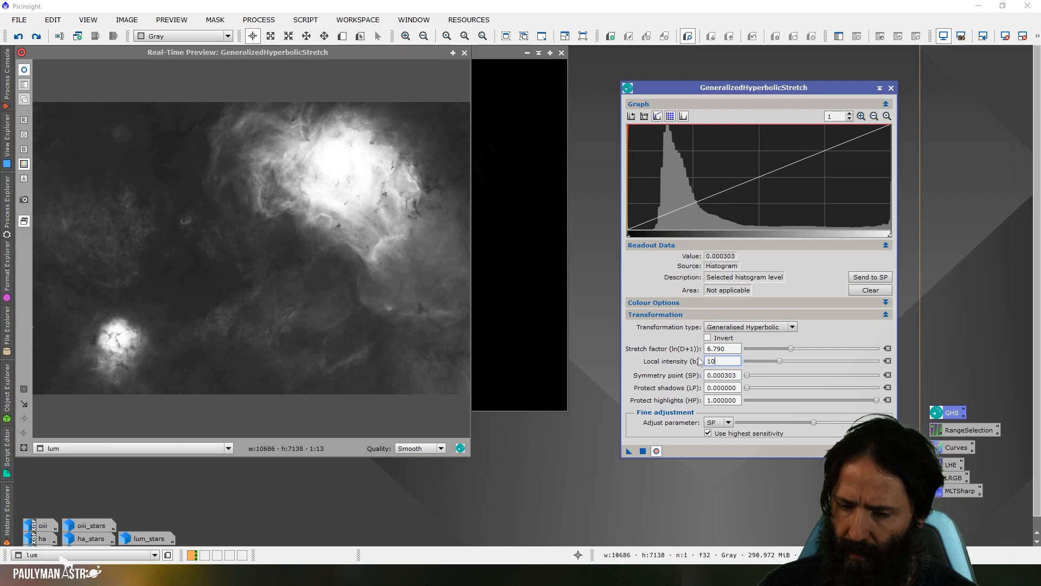
click(728, 349)
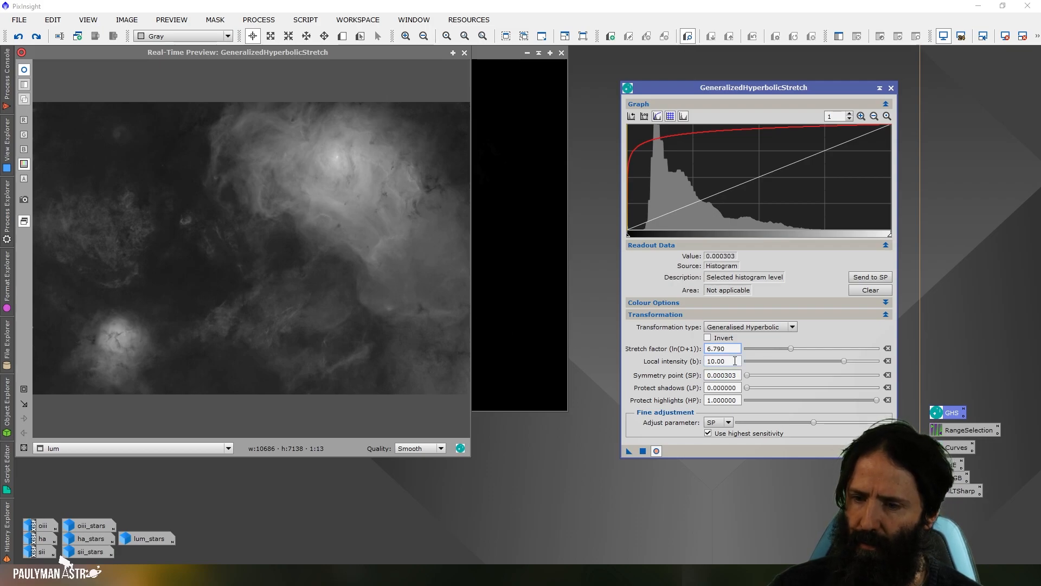
mouse_move(734, 361)
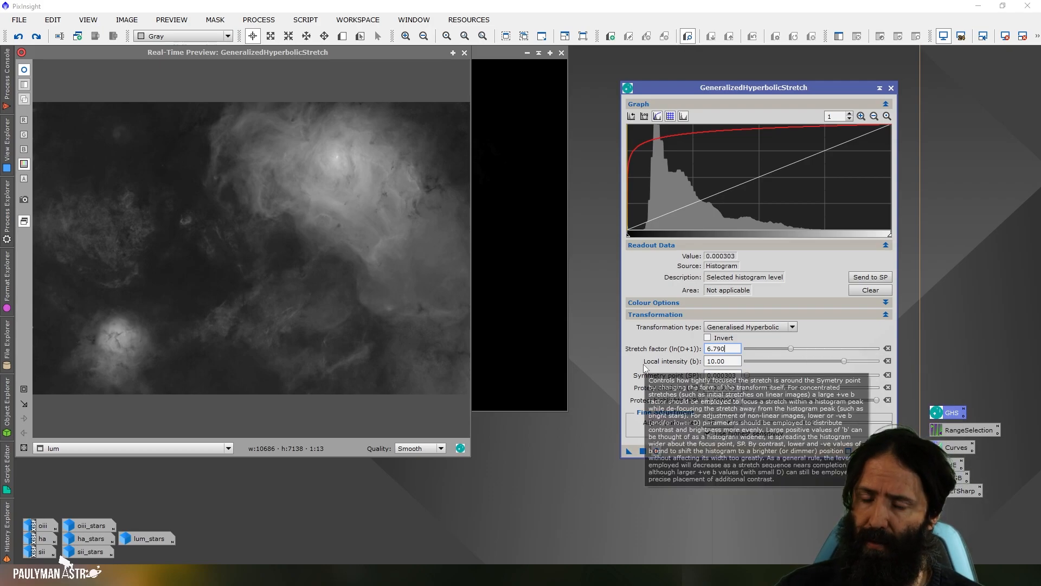
click(887, 361)
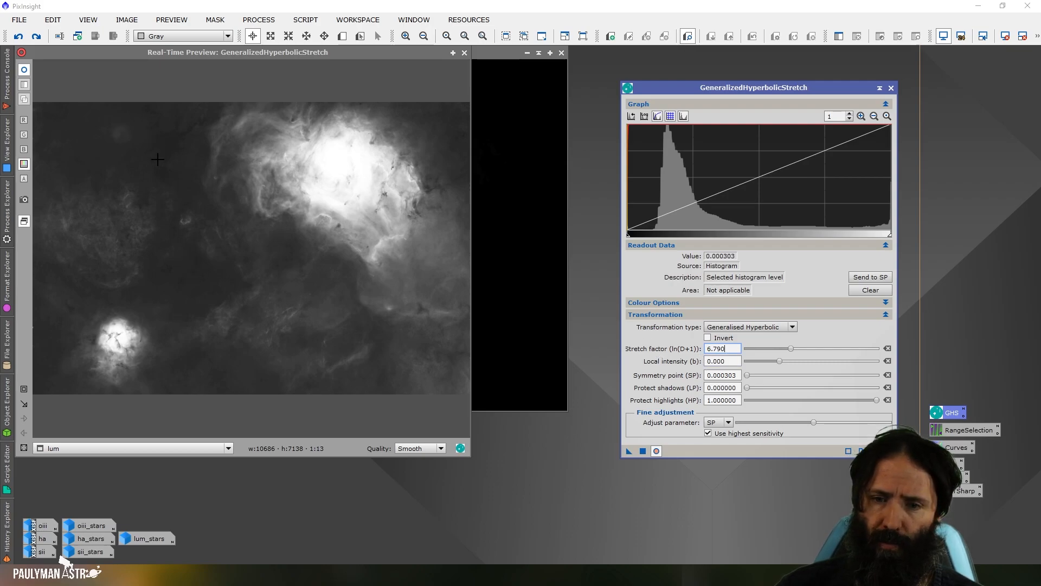
Try a stretch factor of 7.370 with local intensity 2.290, and close the stretch and its preview without applying
mouse_move(780, 362)
mouse_down()
mouse_move(840, 366)
mouse_move(792, 362)
mouse_up()
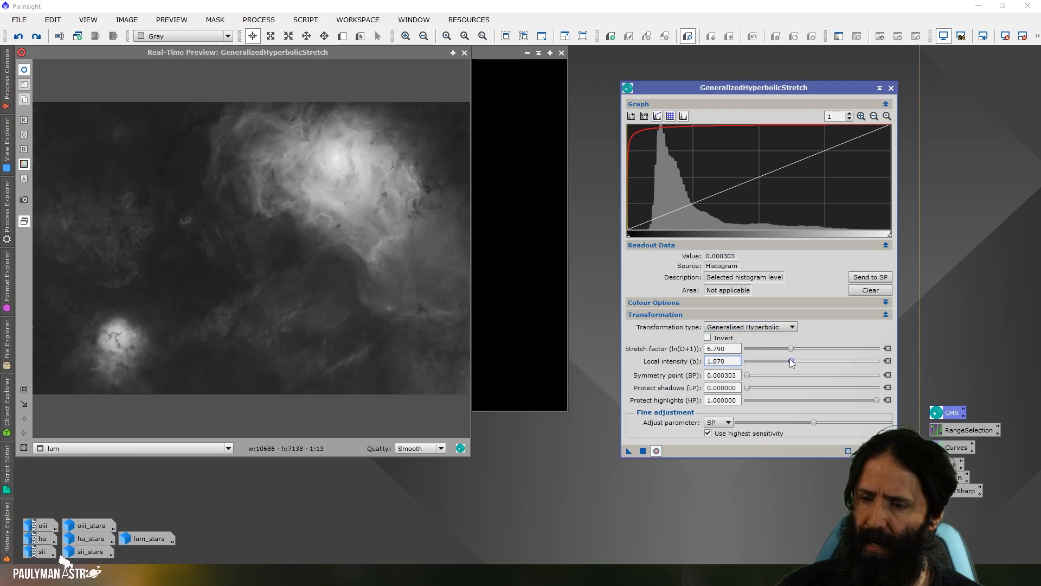
key(shift+Tab)
drag(793, 350, 794, 360)
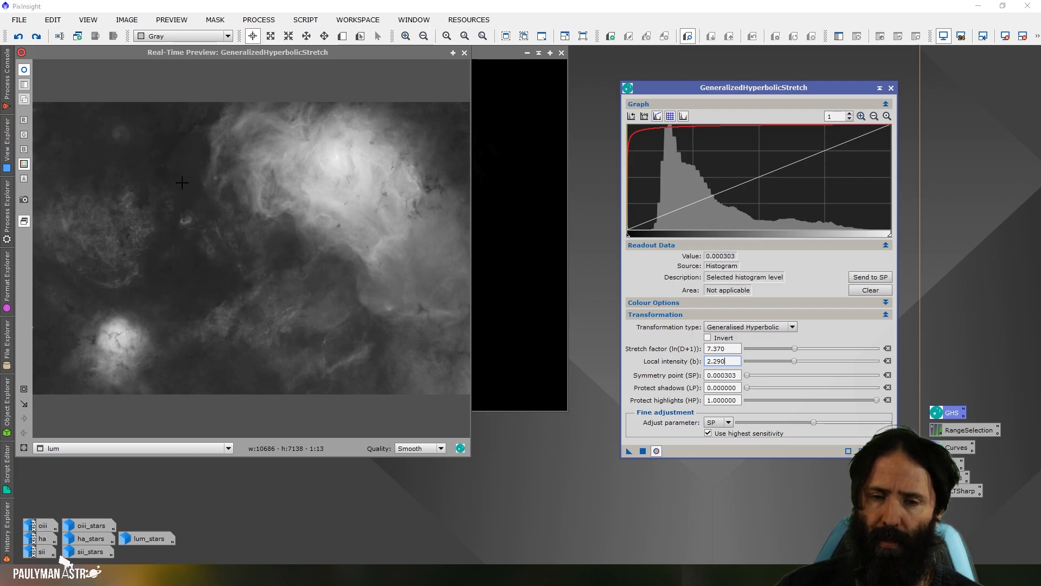
click(891, 88)
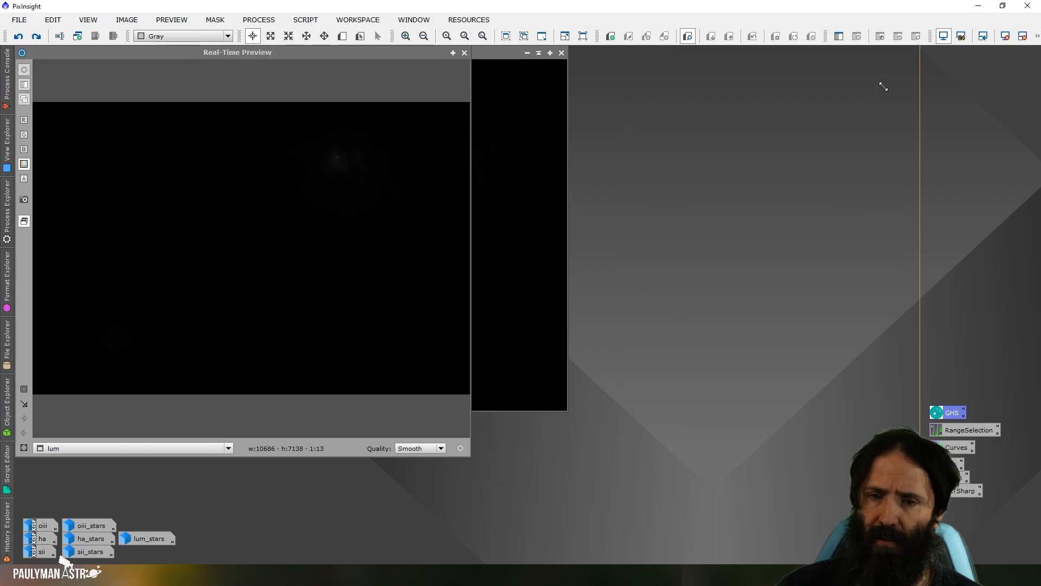
click(465, 53)
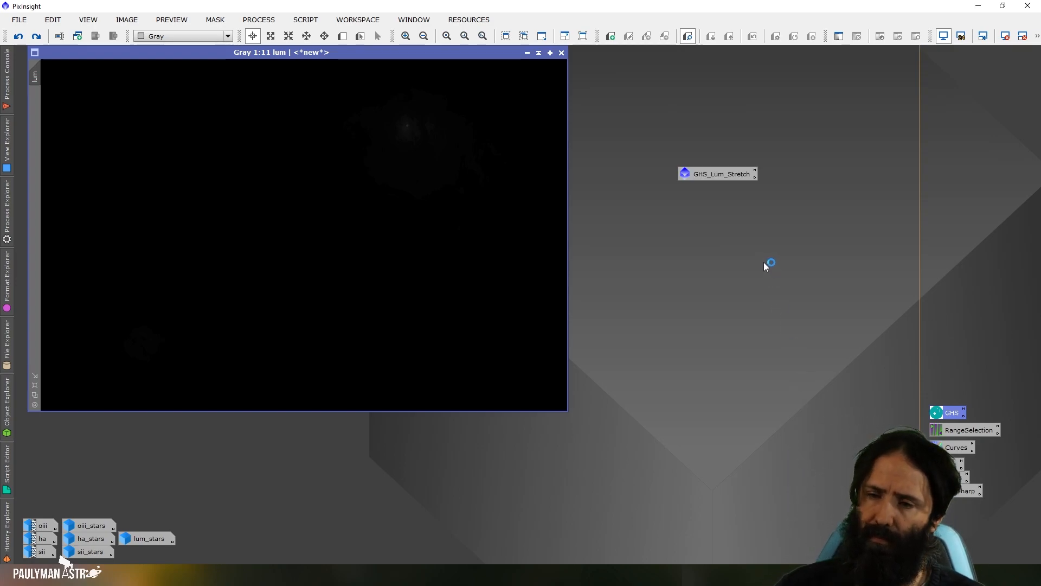
Place the GHS_Lum_Stretch container icon with the other saved processes and load its first GeneralizedHyperbolicStretch instance
drag(733, 171, 976, 542)
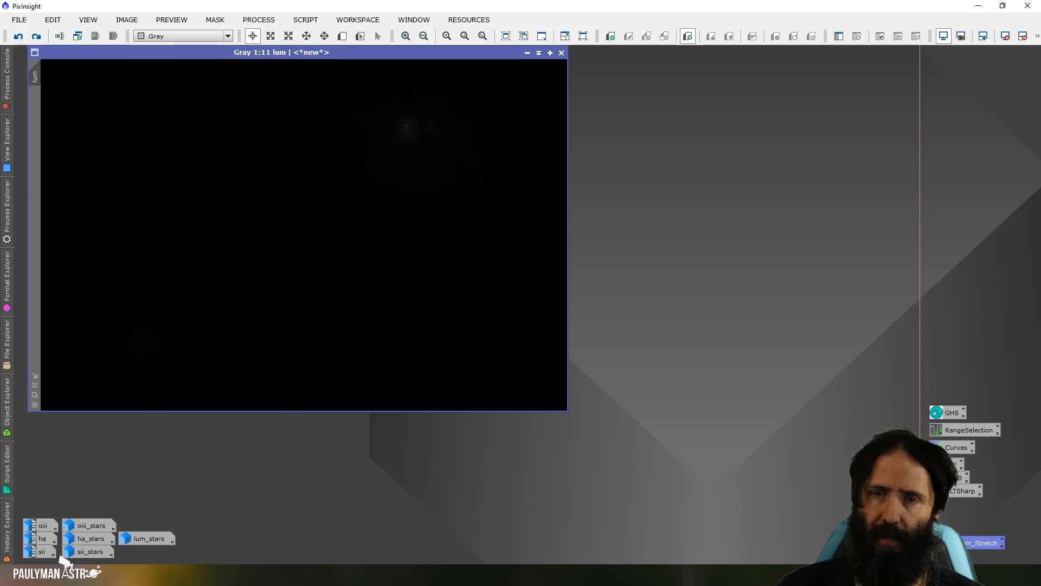
double_click(970, 543)
double_click(255, 262)
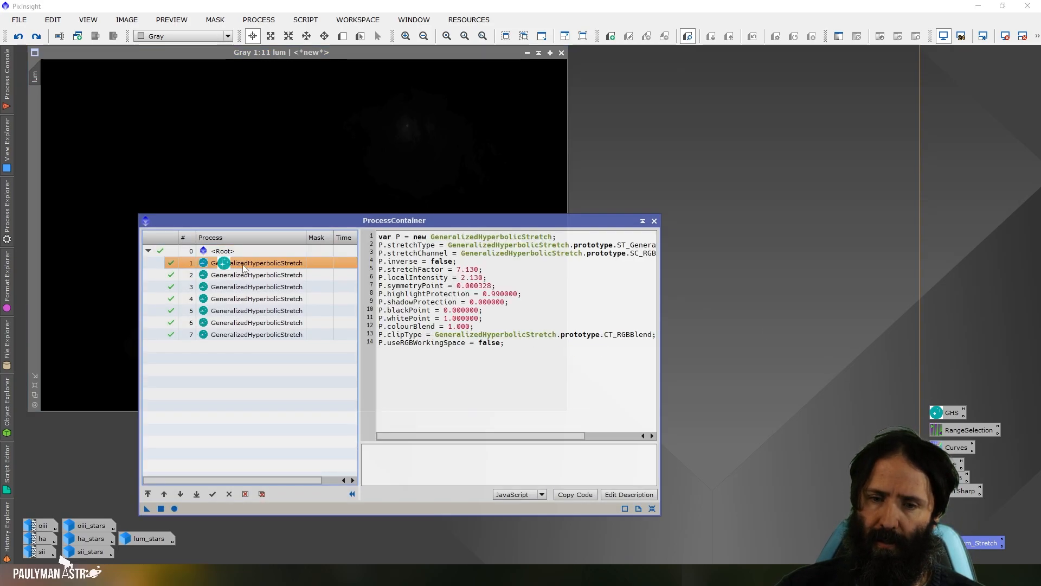
drag(617, 226, 570, 234)
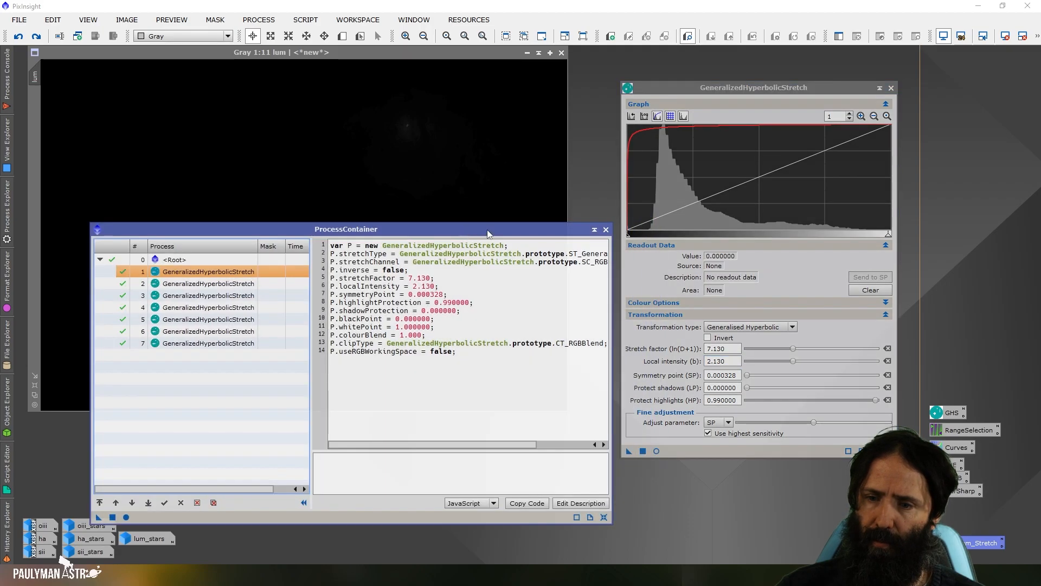
click(594, 229)
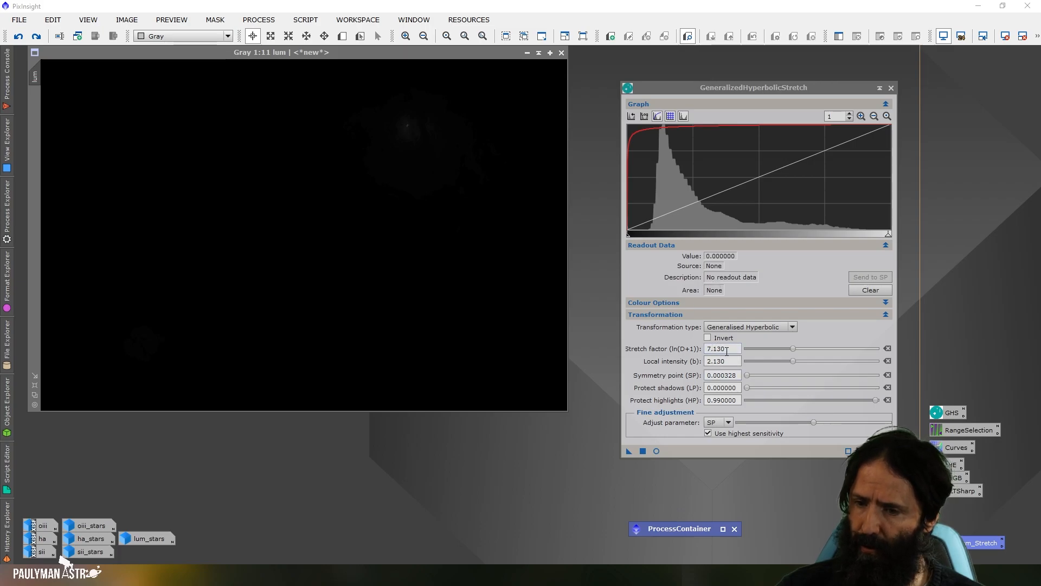
Preview the container's first stretch in real time and apply it to the lum image
click(657, 451)
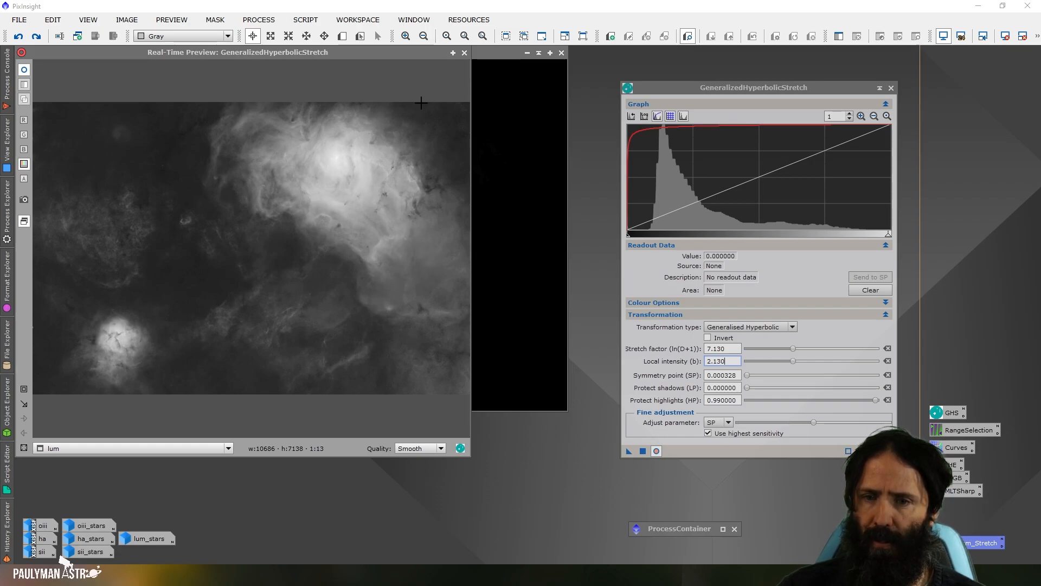
click(464, 53)
click(643, 451)
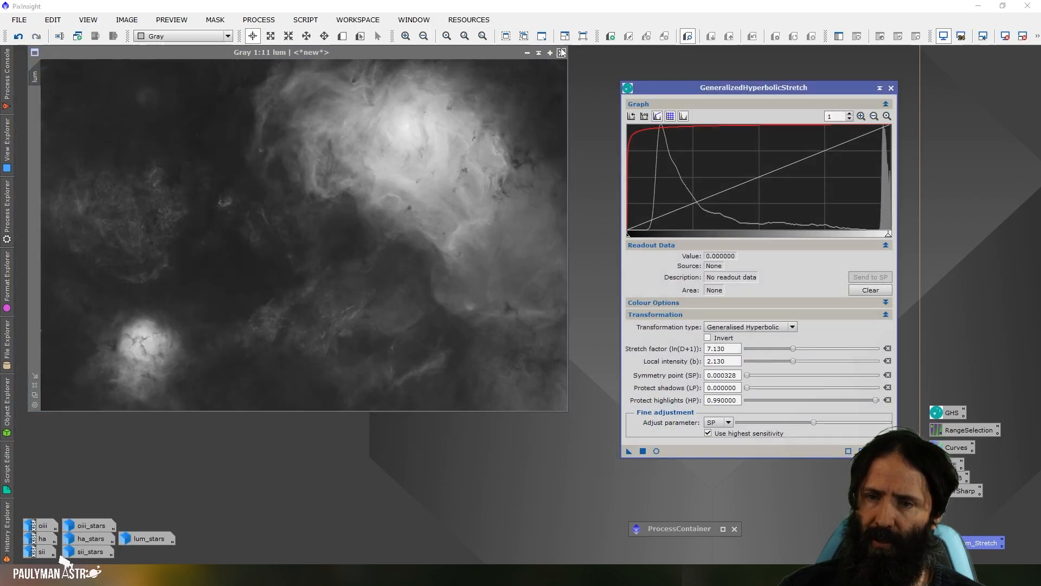
Examine the bright nebula core in the stretched lum image for preserved detail
click(405, 36)
click(405, 36)
click(405, 36)
click(405, 36)
click(405, 36)
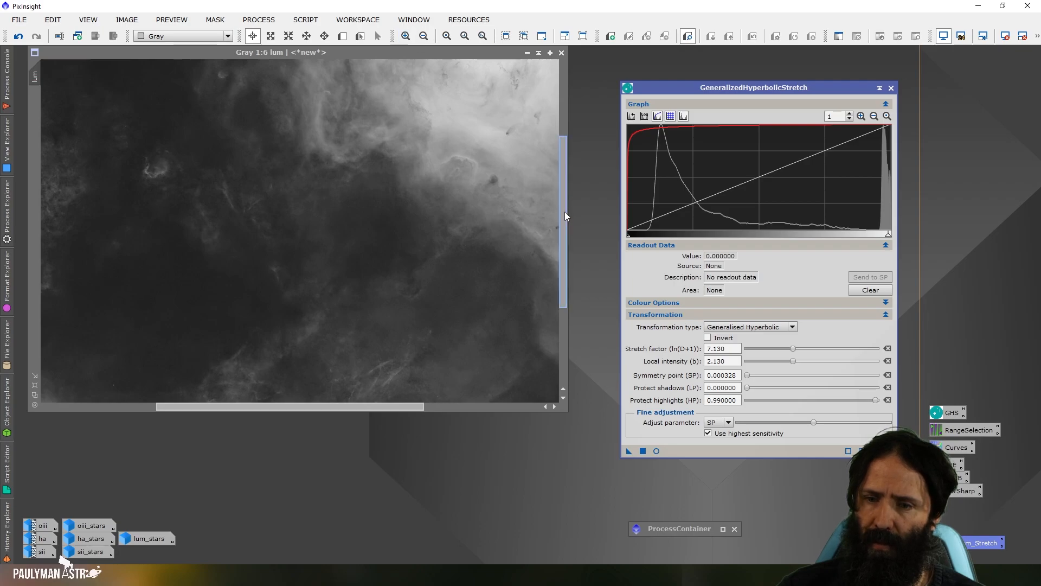
drag(565, 212, 565, 141)
drag(392, 402, 477, 406)
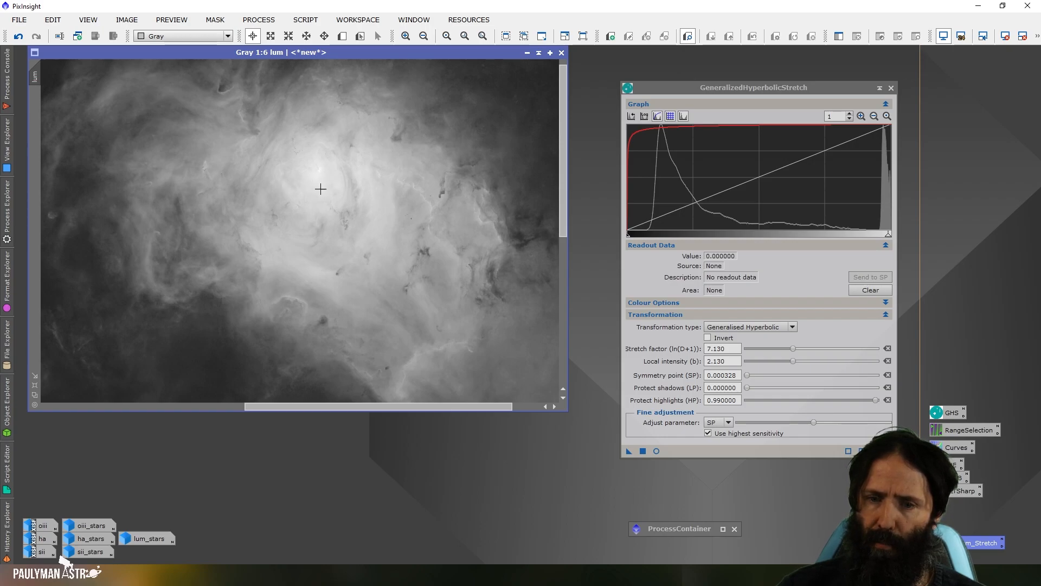
click(579, 35)
Close the first stretch and load the second GeneralizedHyperbolicStretch instance from the process container
click(891, 87)
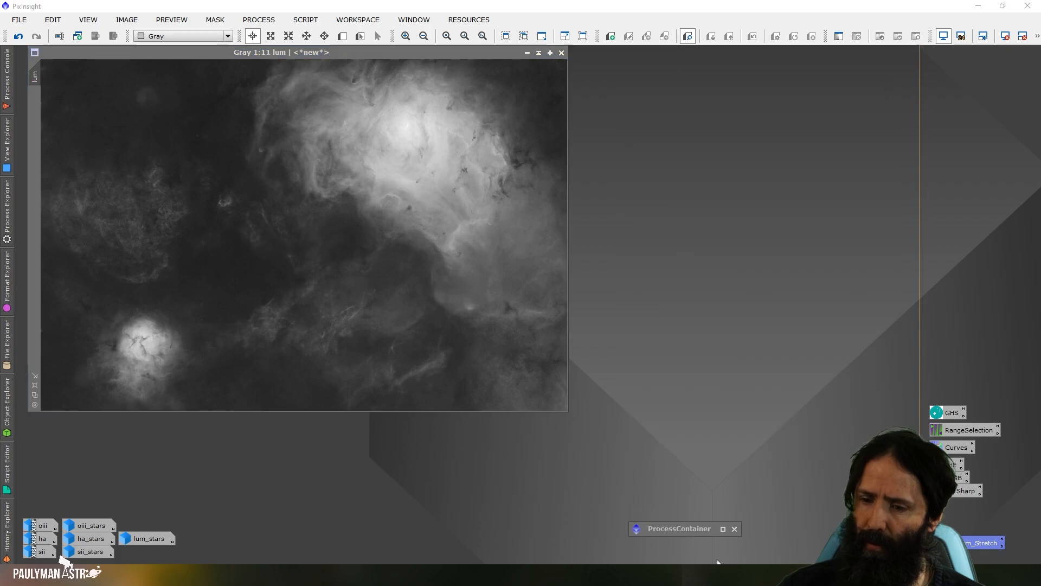
click(723, 529)
click(526, 234)
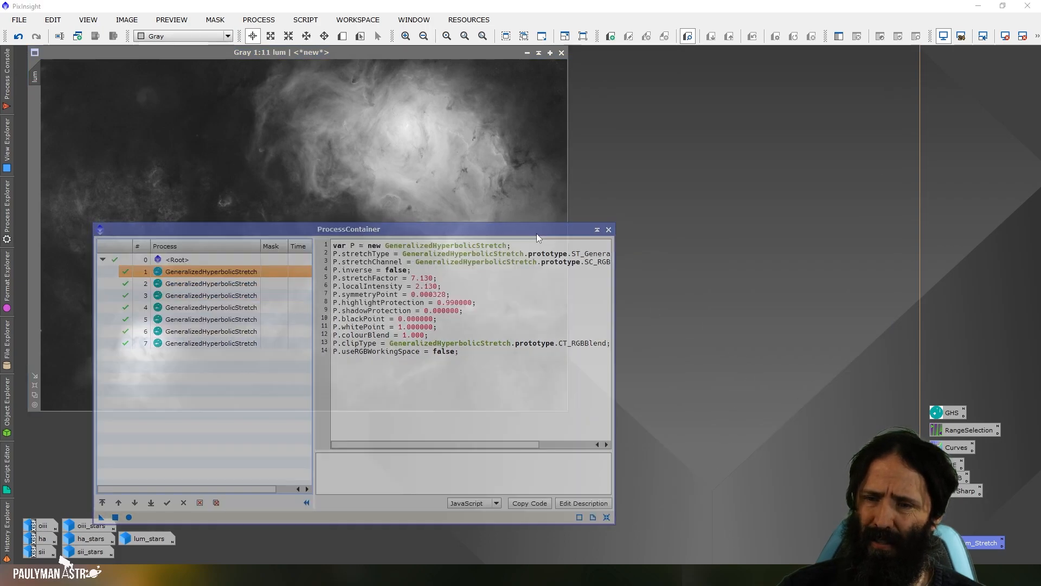
drag(532, 237, 870, 229)
double_click(560, 279)
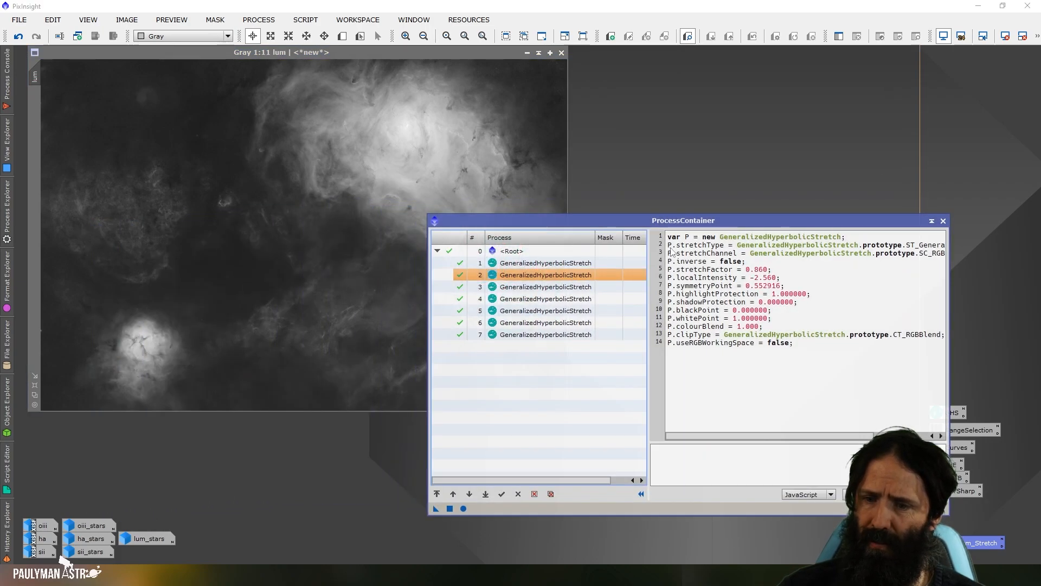
click(943, 221)
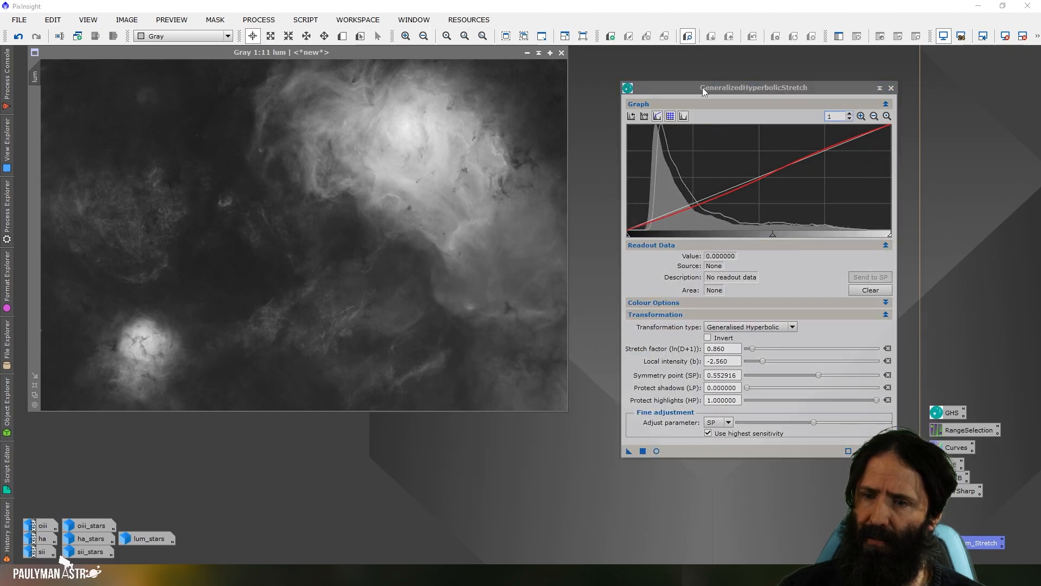
drag(701, 90, 698, 69)
Show the stretch histogram on a logarithmic scale
click(655, 96)
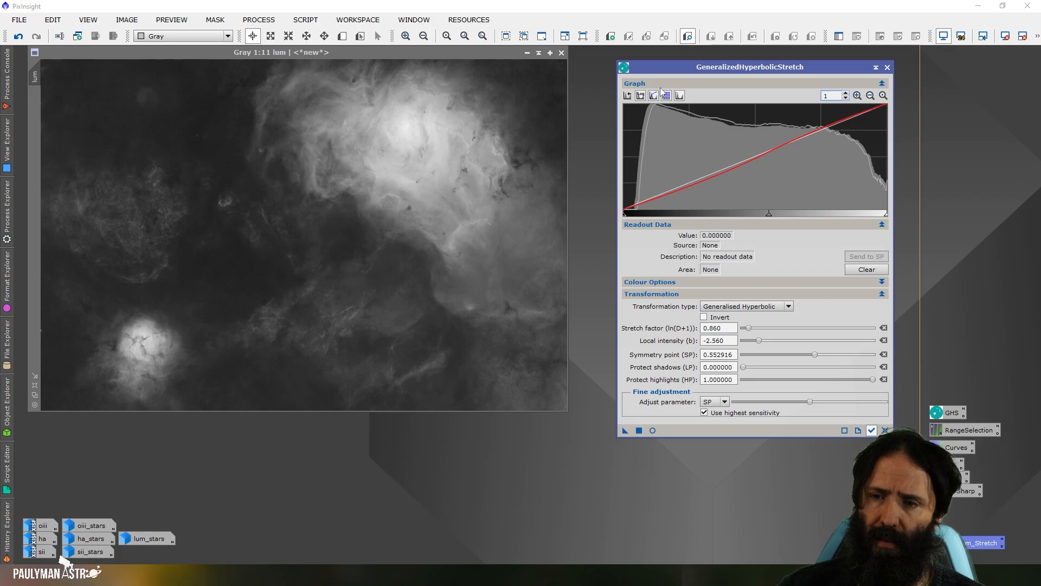
click(641, 96)
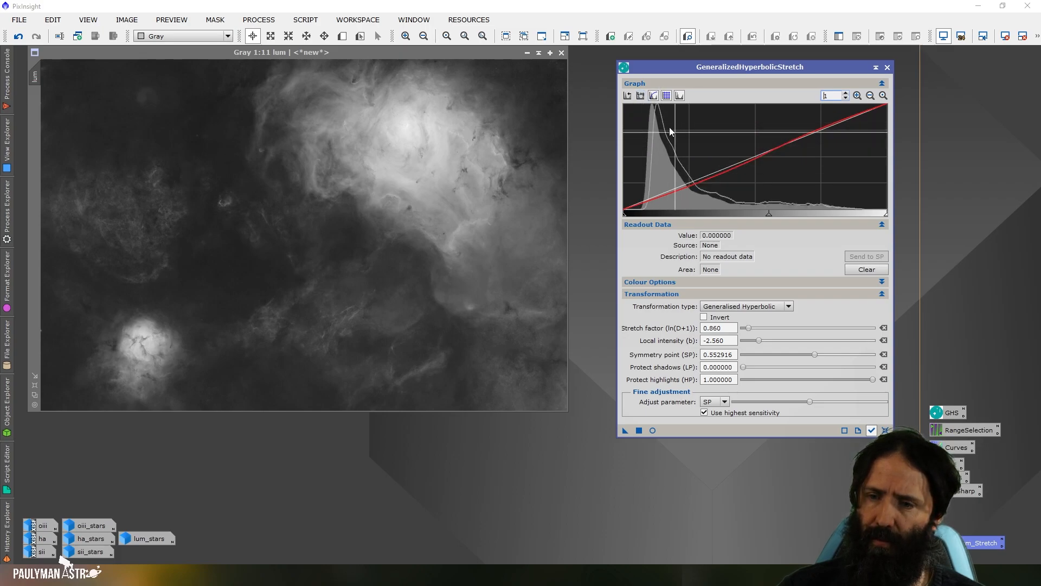
click(641, 95)
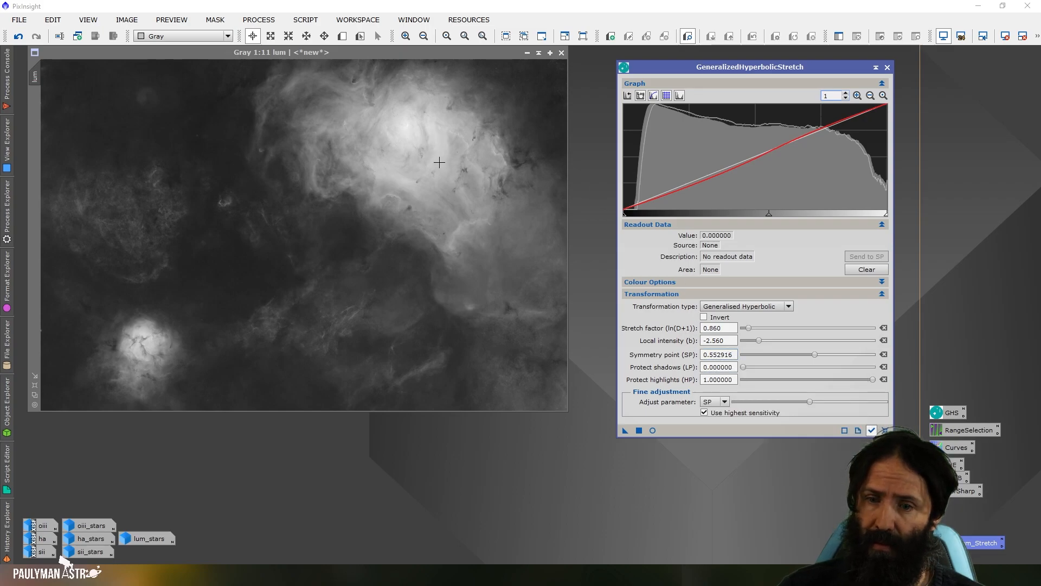
click(1003, 6)
click(1003, 6)
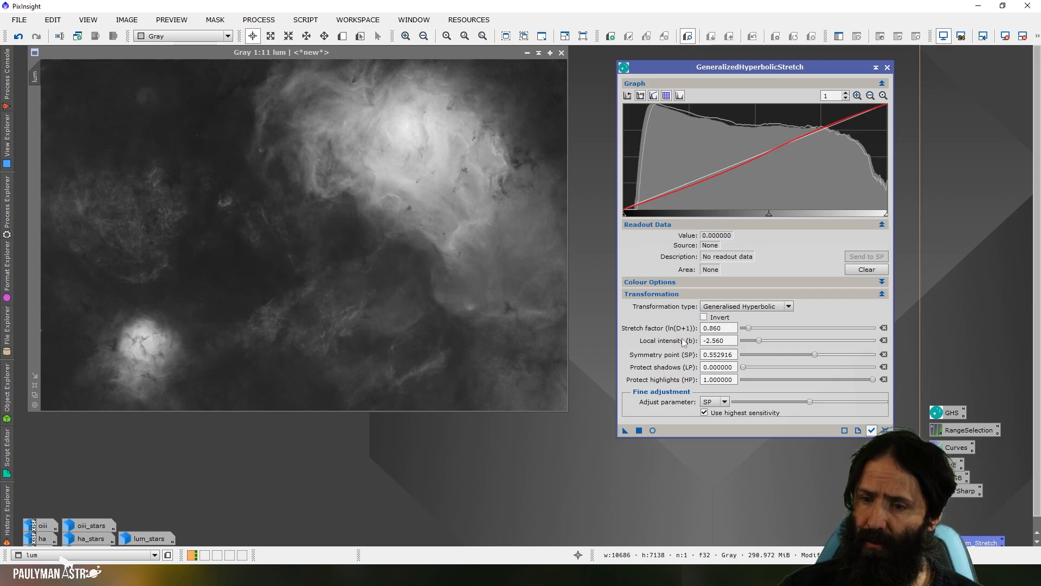
Preview the container's second stretch, apply it to lum and close the stretch process
click(654, 430)
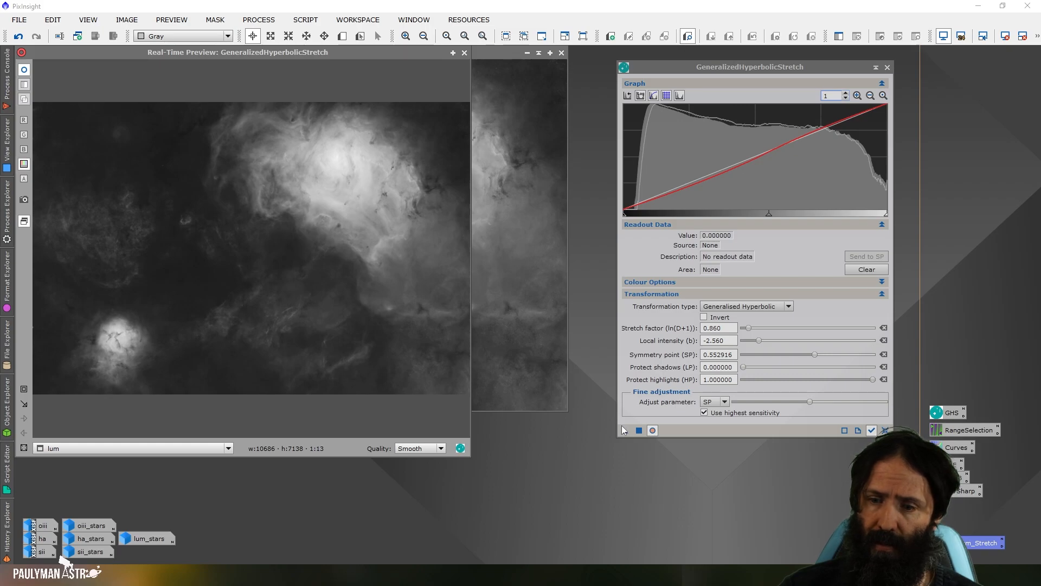
click(652, 430)
click(653, 430)
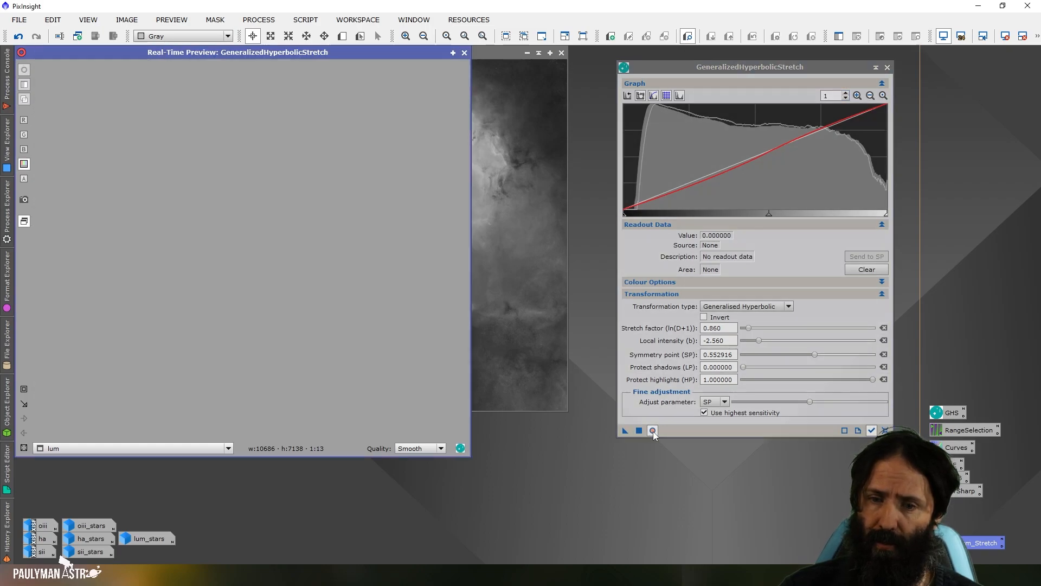
click(466, 55)
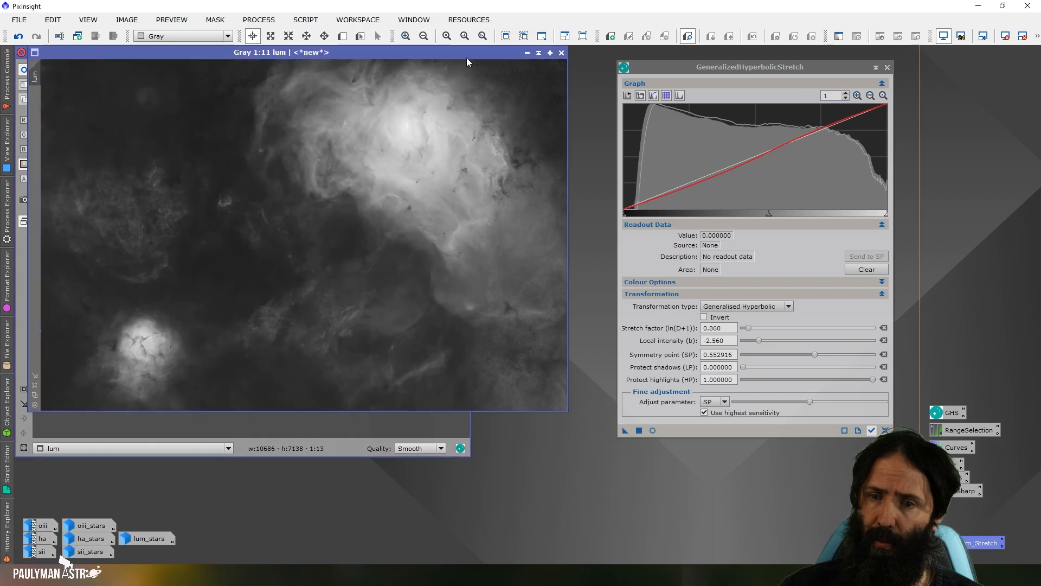
click(639, 430)
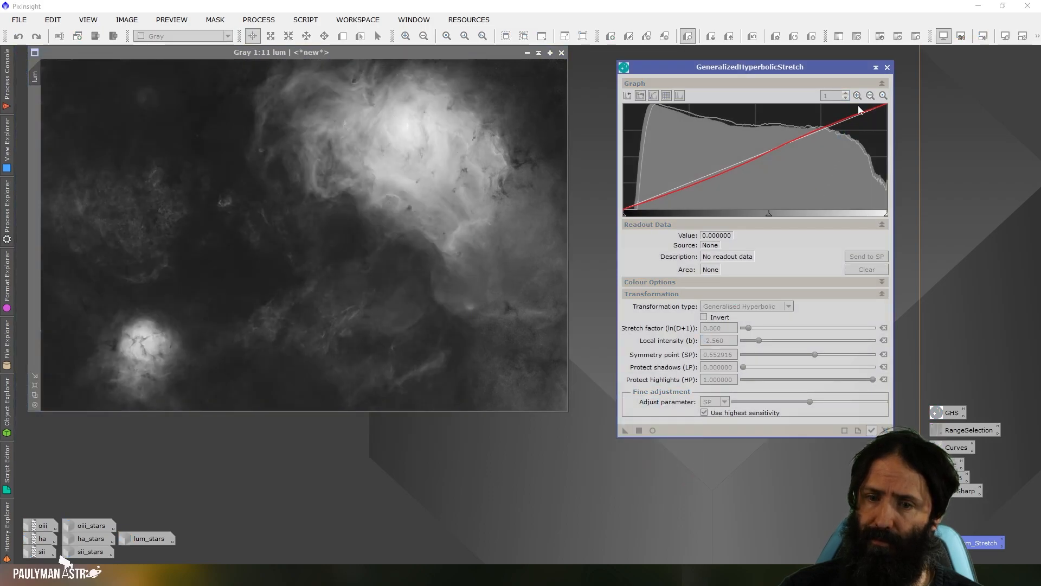
click(888, 67)
Undo the individual stretches on lum and apply the whole GHS_Lum_Stretch container to the image
click(18, 35)
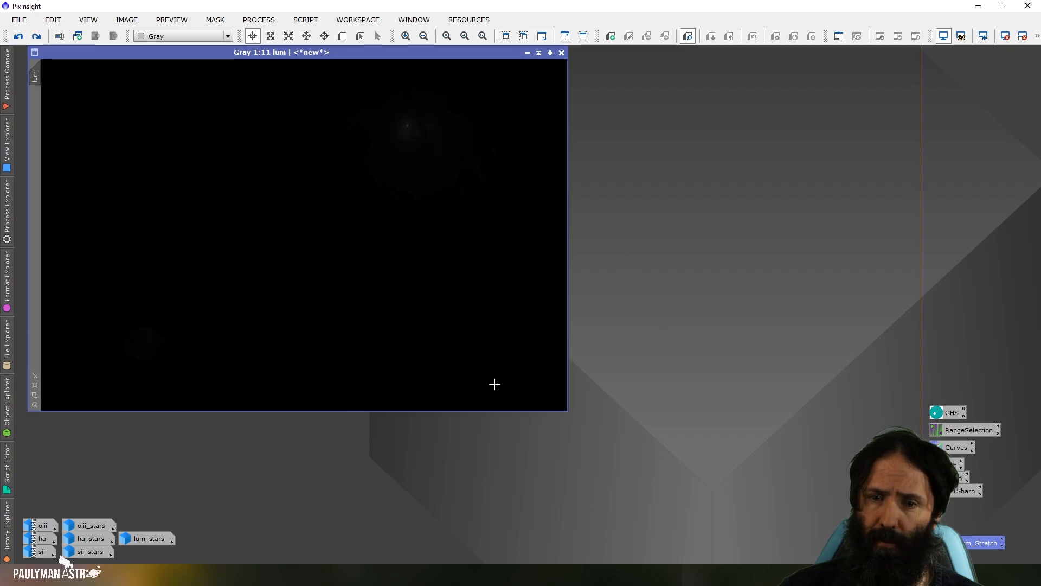
double_click(967, 543)
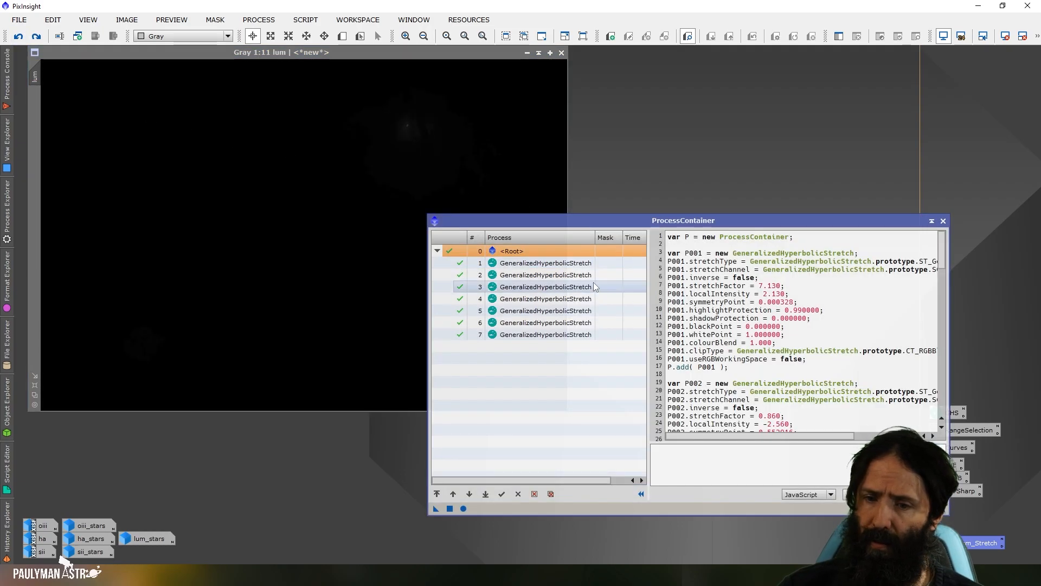
click(943, 220)
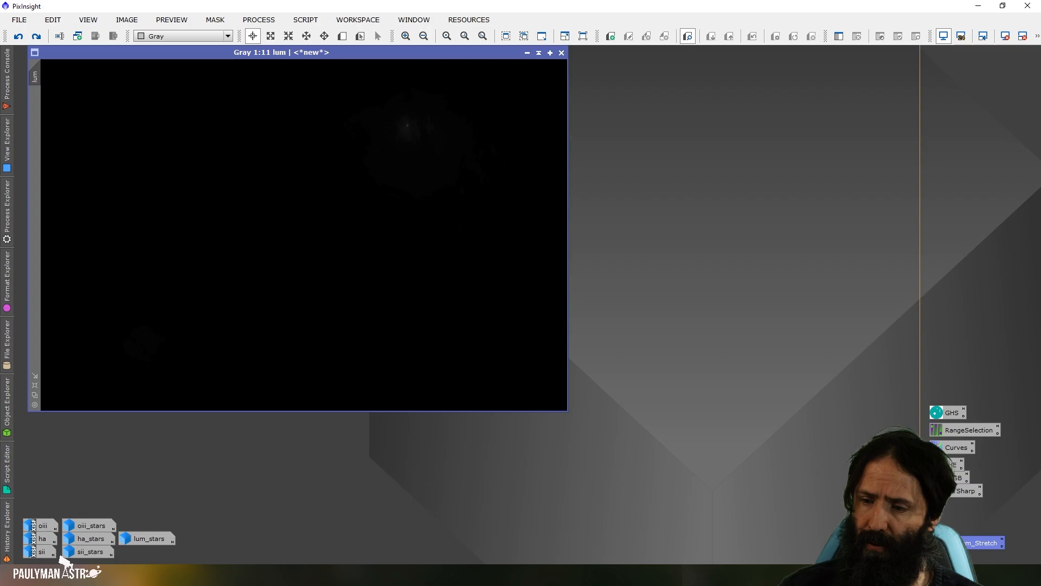
drag(982, 542, 410, 276)
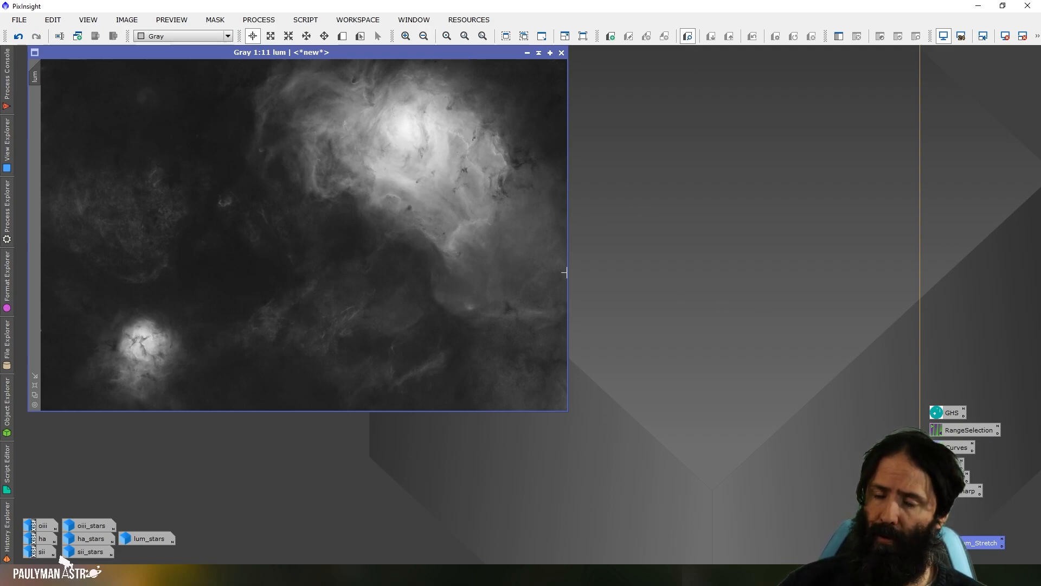
Open GeneralizedHyperbolicStretch with default parameters and check the pixel values in lum's bright nebula core
double_click(954, 412)
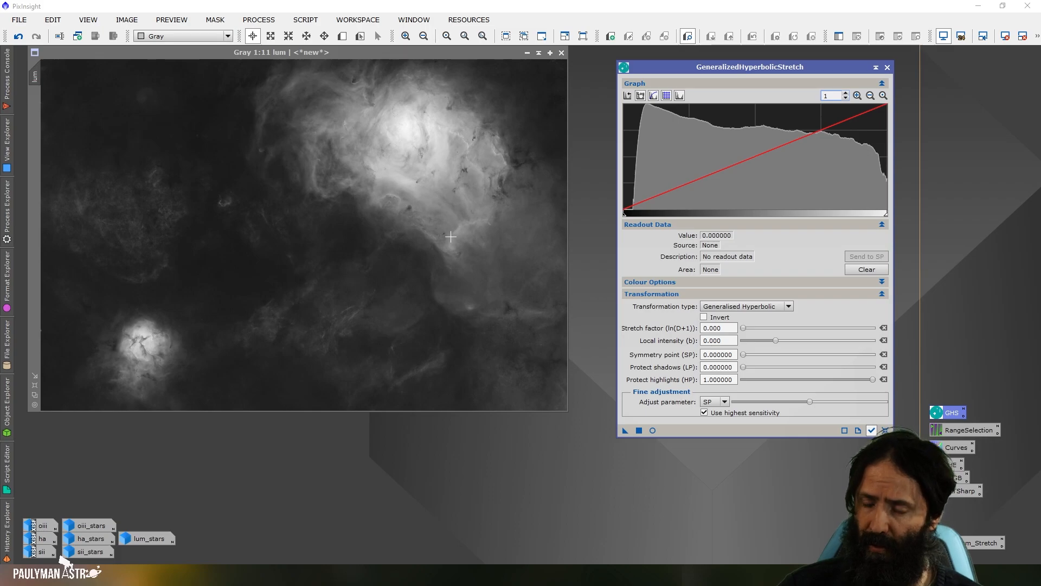
click(406, 36)
click(406, 36)
click(406, 36)
drag(561, 227, 561, 135)
drag(335, 404, 421, 404)
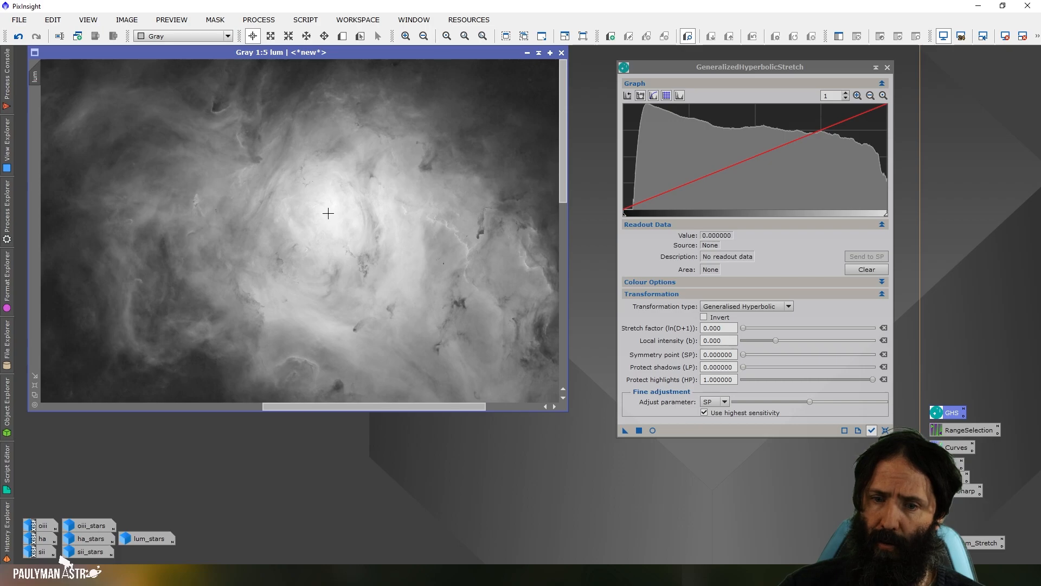
click(1002, 6)
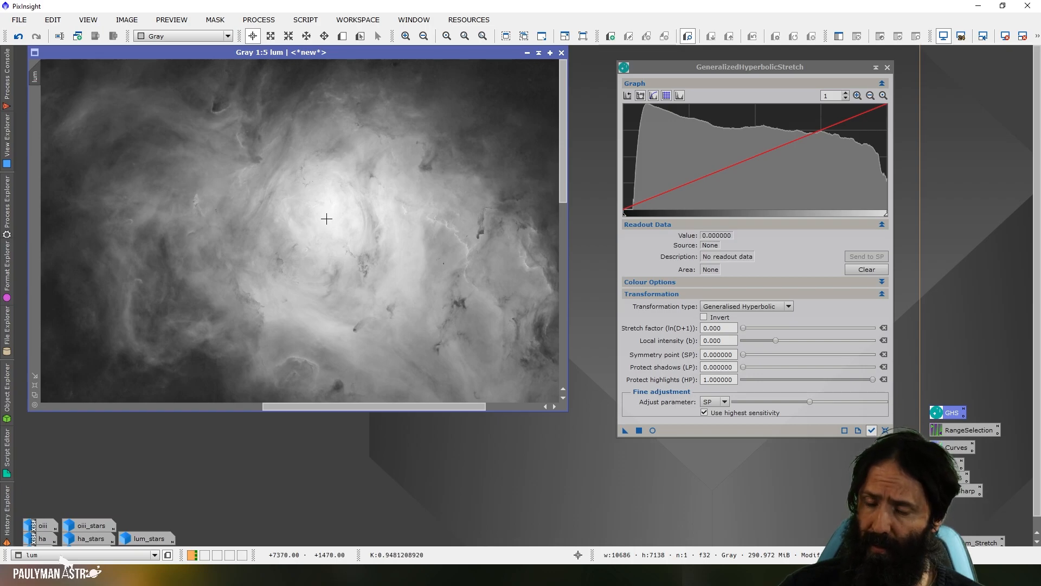
Close GeneralizedHyperbolicStretch and open RangeSelection with a real-time preview of lum
click(523, 37)
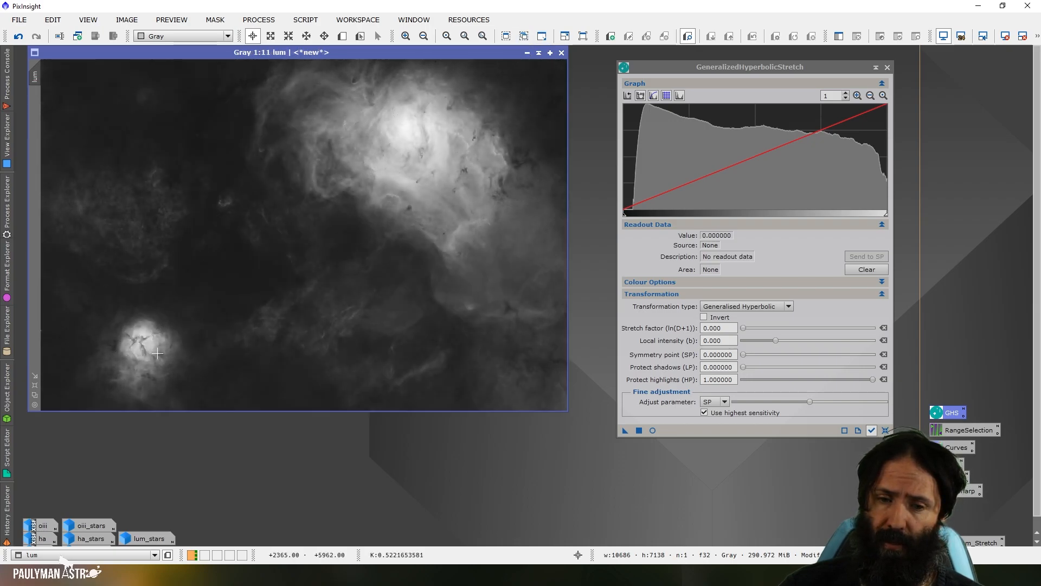
click(888, 67)
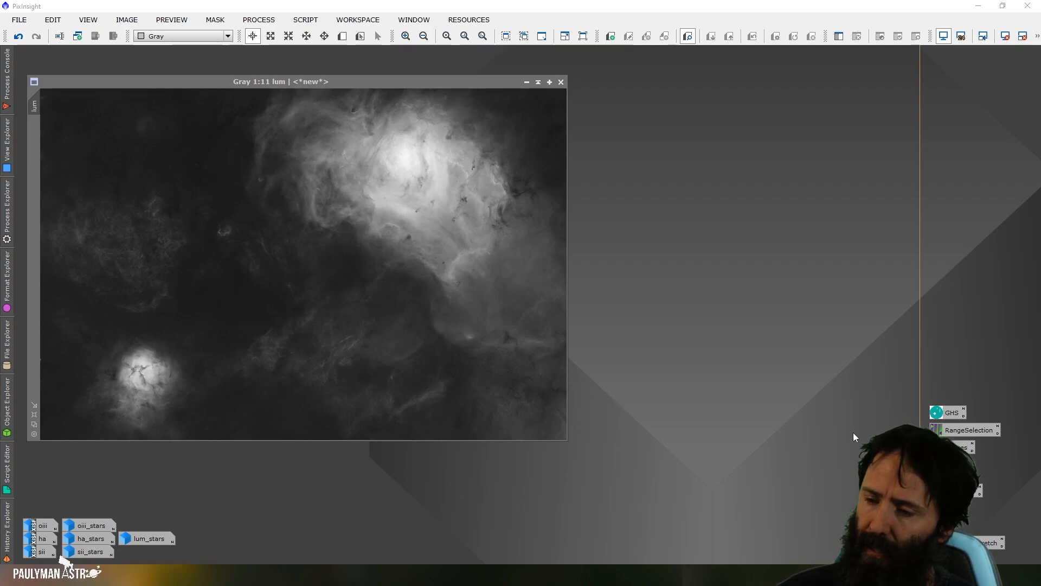
double_click(973, 431)
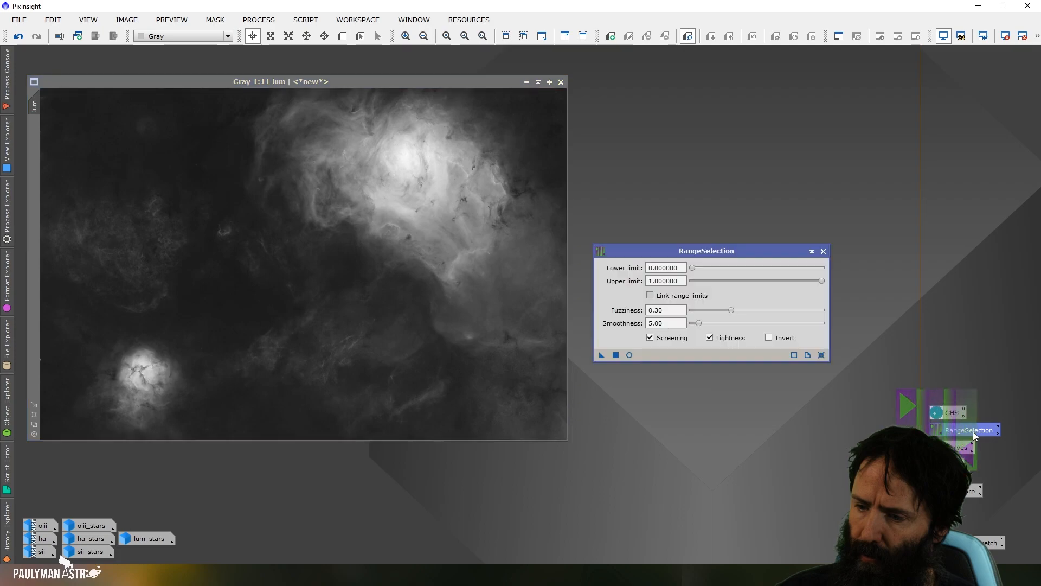
drag(740, 251, 764, 173)
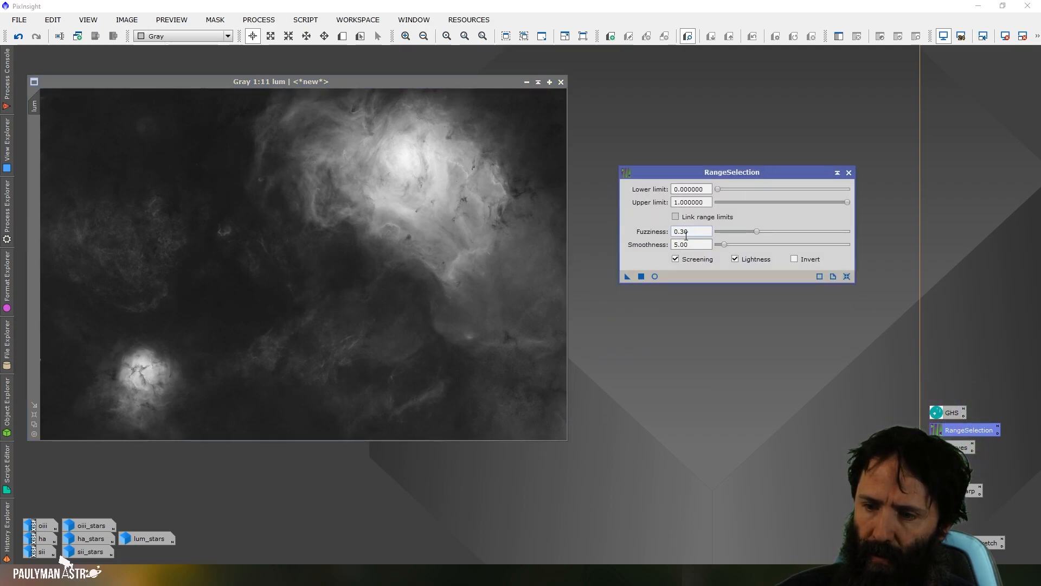
click(656, 276)
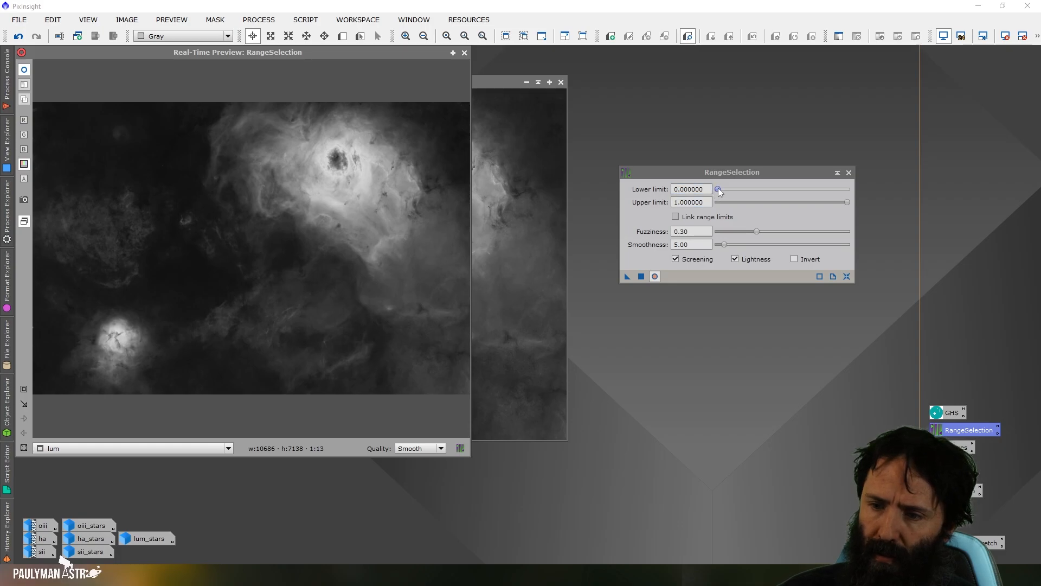
Set the range selection's lower limit to 0.23, fuzziness to 0.50 and smoothness to 20
drag(722, 193, 752, 198)
double_click(694, 244)
text(20)
click(696, 233)
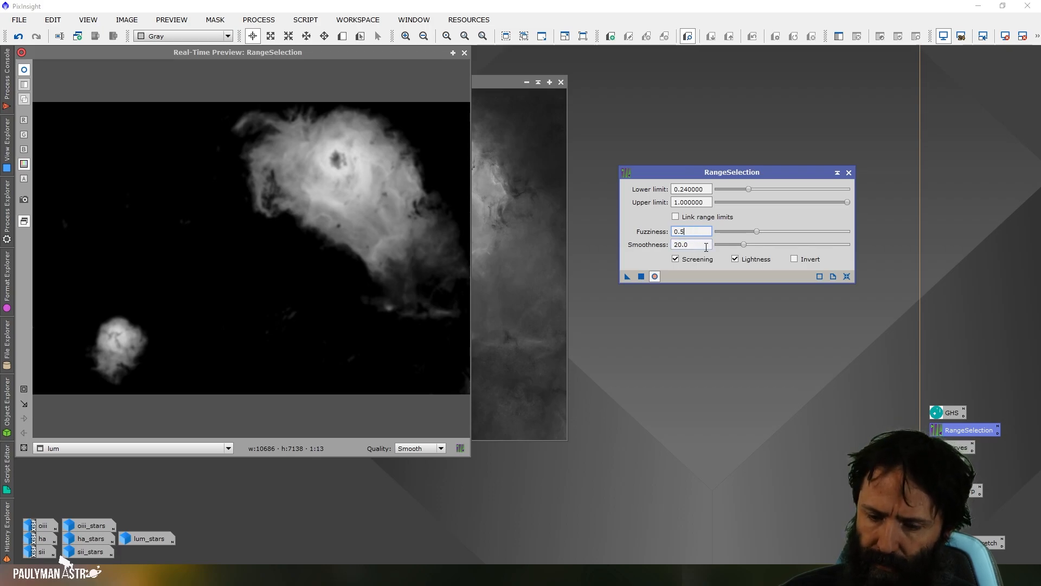
text(5)
click(698, 244)
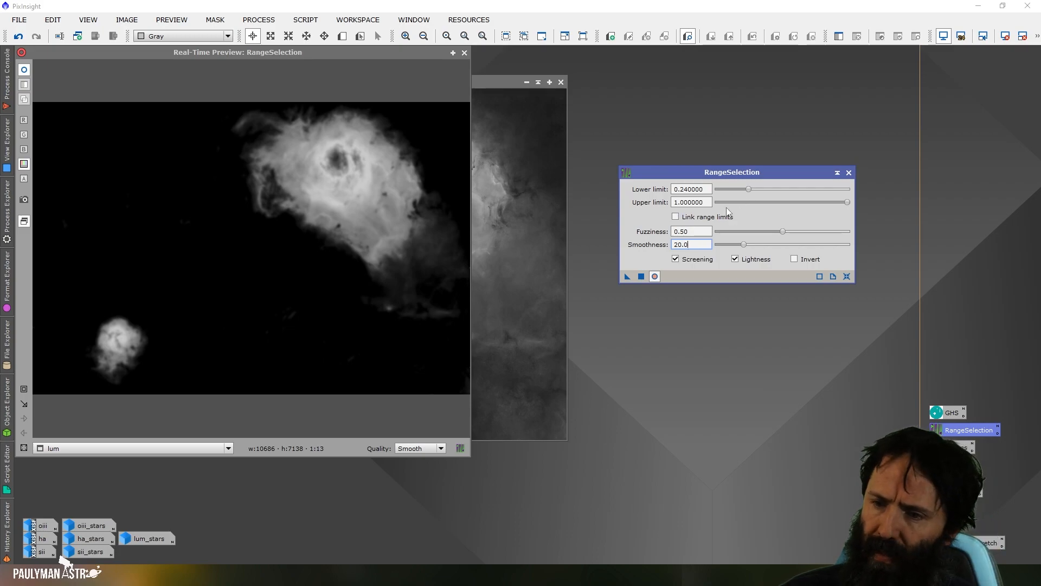
mouse_move(749, 188)
mouse_down()
mouse_move(738, 189)
mouse_move(747, 189)
mouse_up()
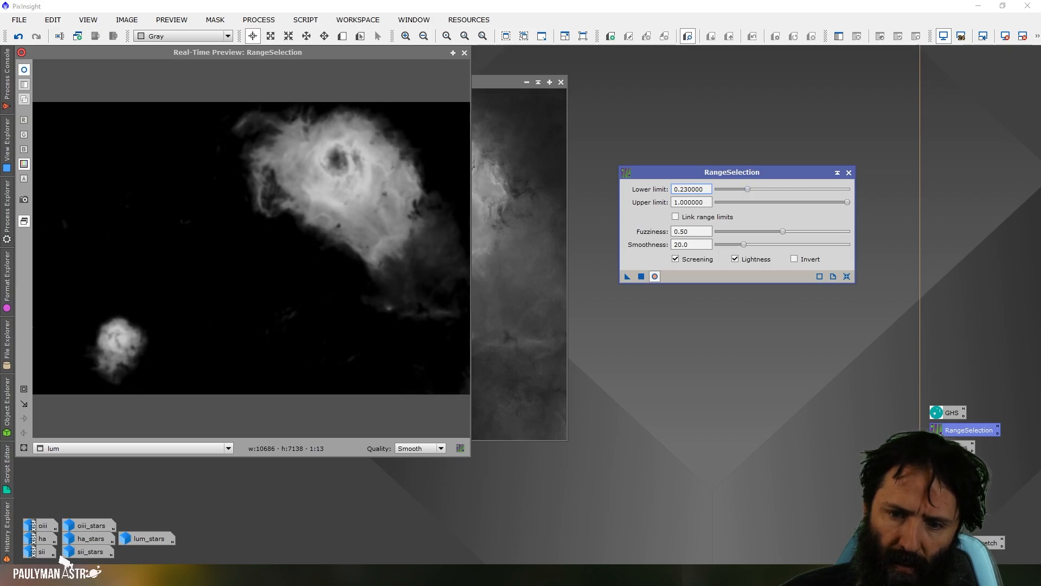
Generate the range mask from lum, close RangeSelection with its preview, and park the minimized mask near the other minimized images
click(641, 276)
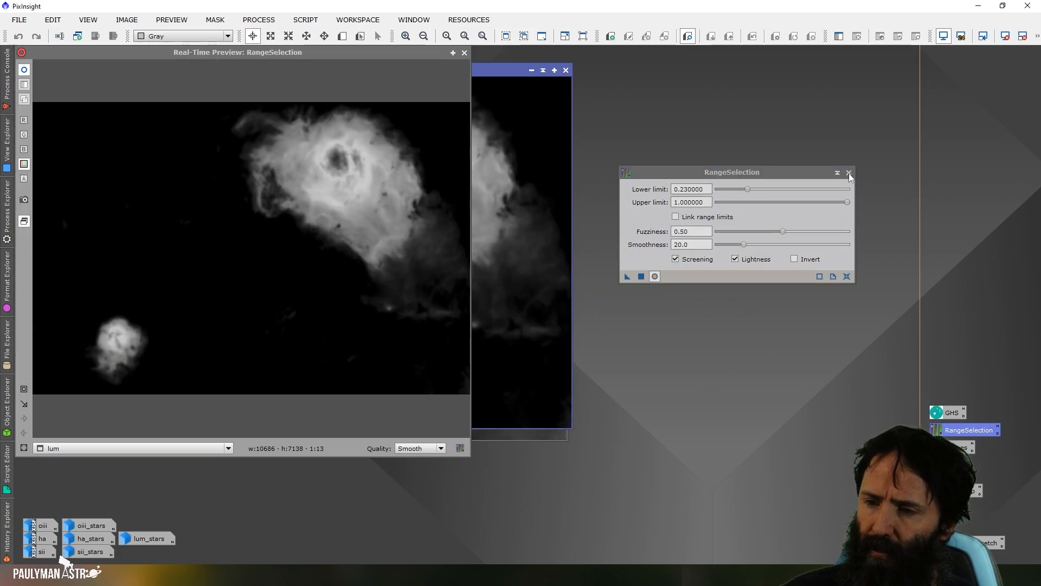
click(850, 174)
click(465, 53)
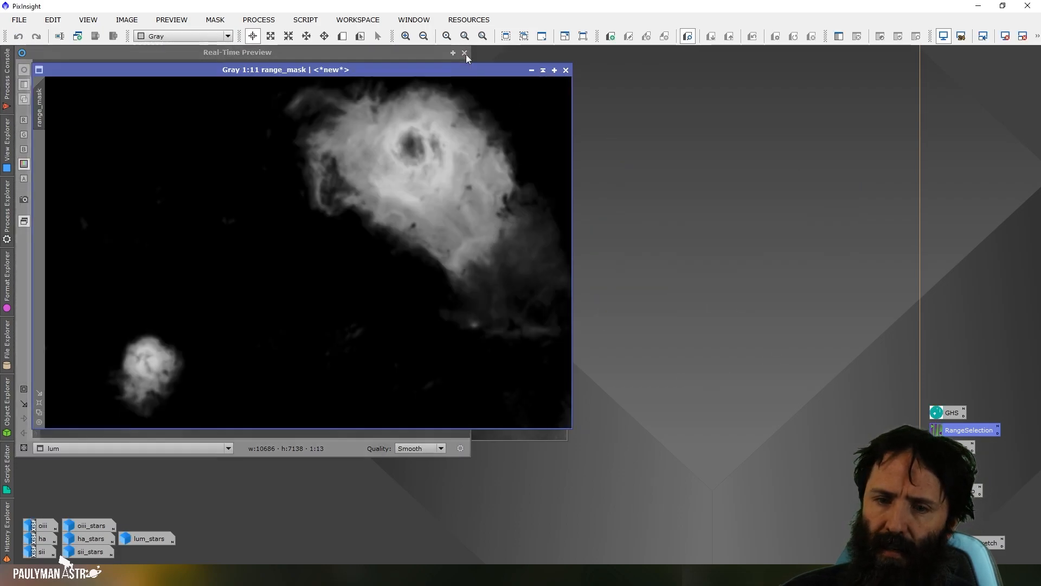
click(532, 70)
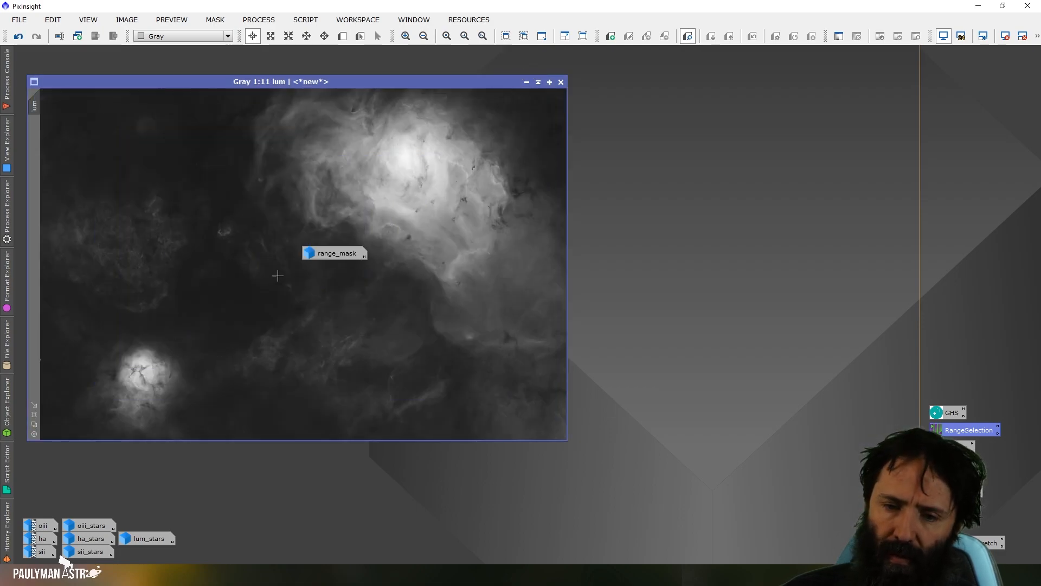
drag(328, 253, 223, 551)
Assign range_mask as the mask of lum and hide the red mask overlay
click(215, 20)
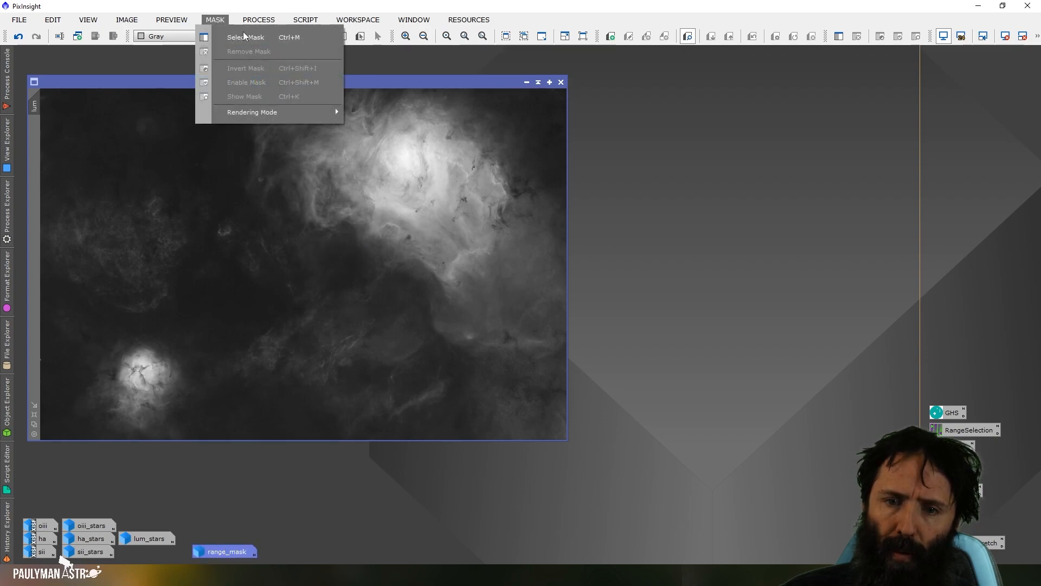
click(244, 35)
click(492, 294)
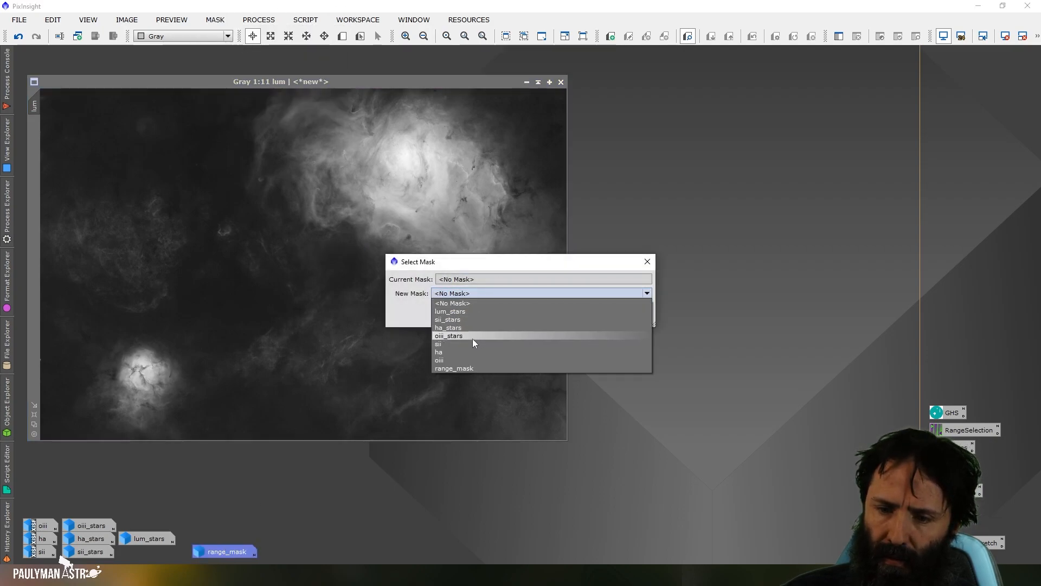
click(466, 369)
click(590, 318)
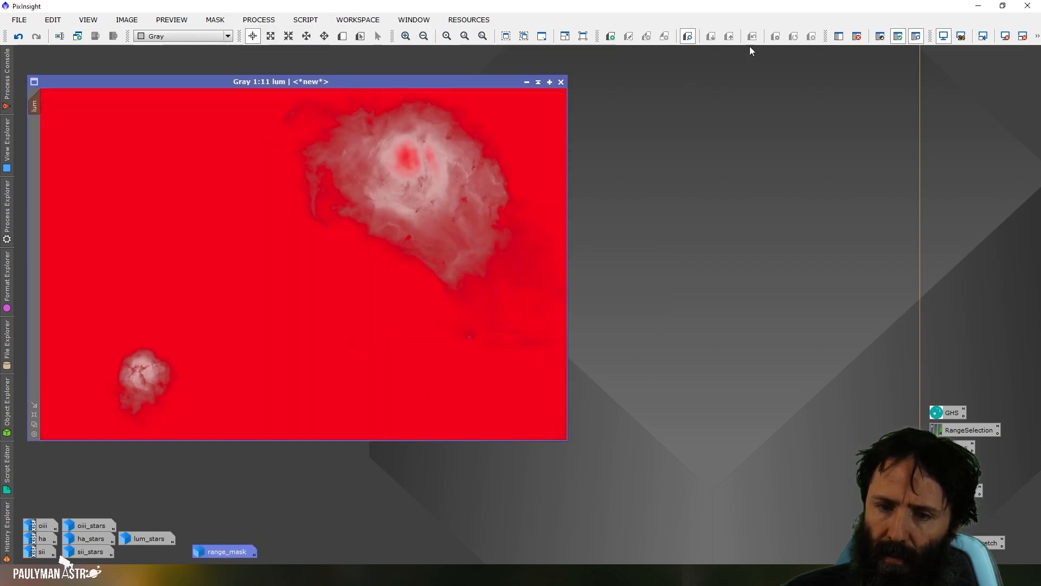
click(900, 35)
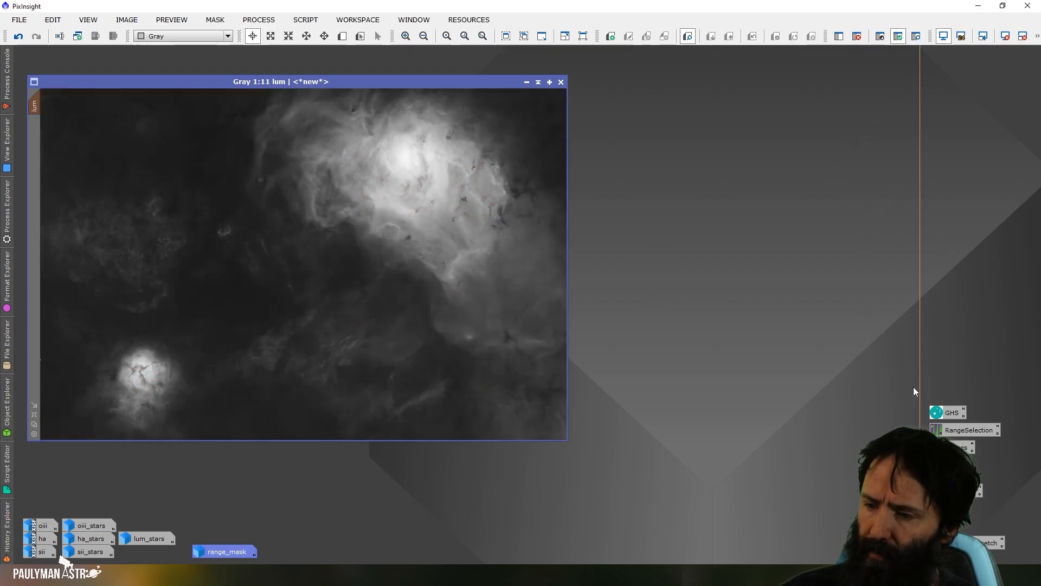
Apply LocalHistogramEqualization to the masked lum image with a kernel radius of 80 and a contrast limit of 2.0
double_click(943, 464)
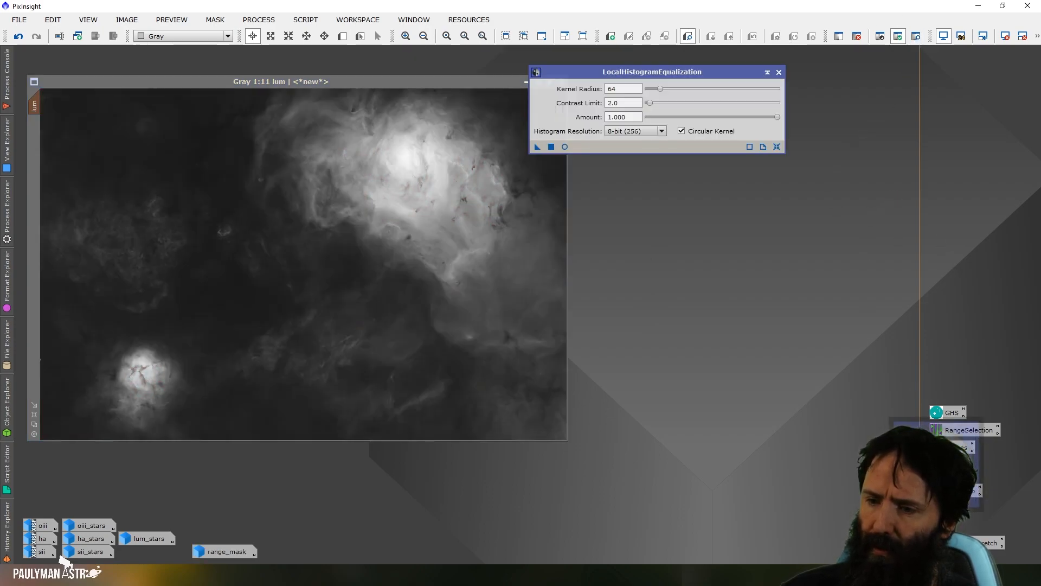
drag(685, 73, 749, 105)
double_click(678, 120)
text(80)
click(676, 134)
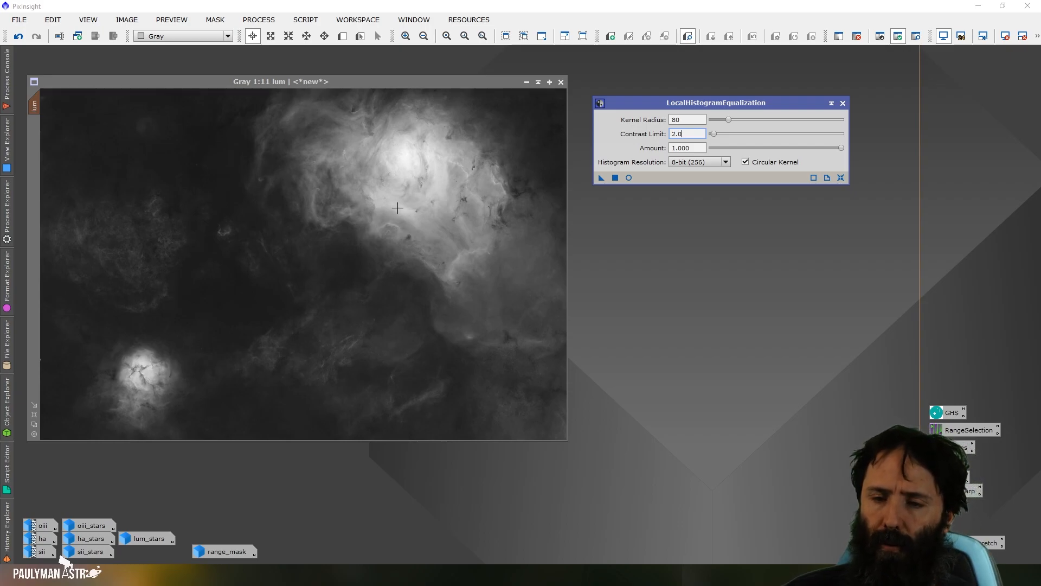
drag(601, 178, 339, 282)
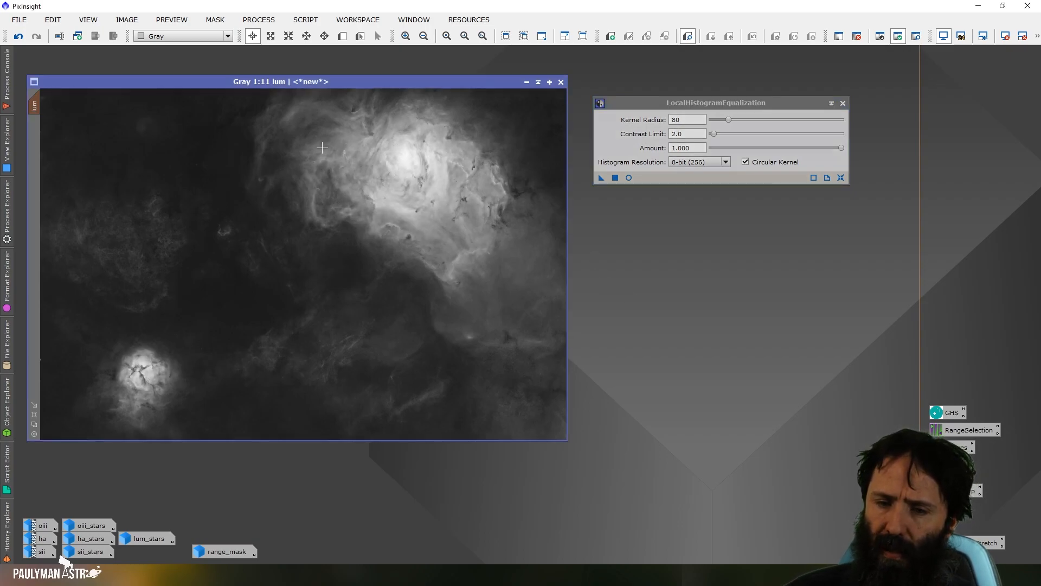
Undo the local histogram equalization on lum to compare the image with and without it
click(19, 37)
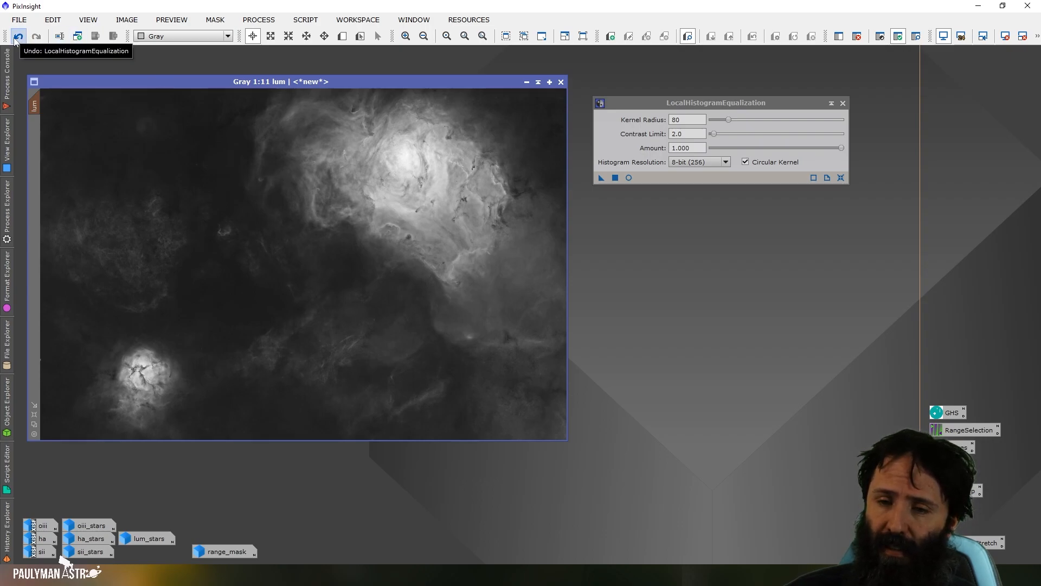
Compare the lum image with and without the last LocalHistogramEqualization, leaving it undone
click(36, 38)
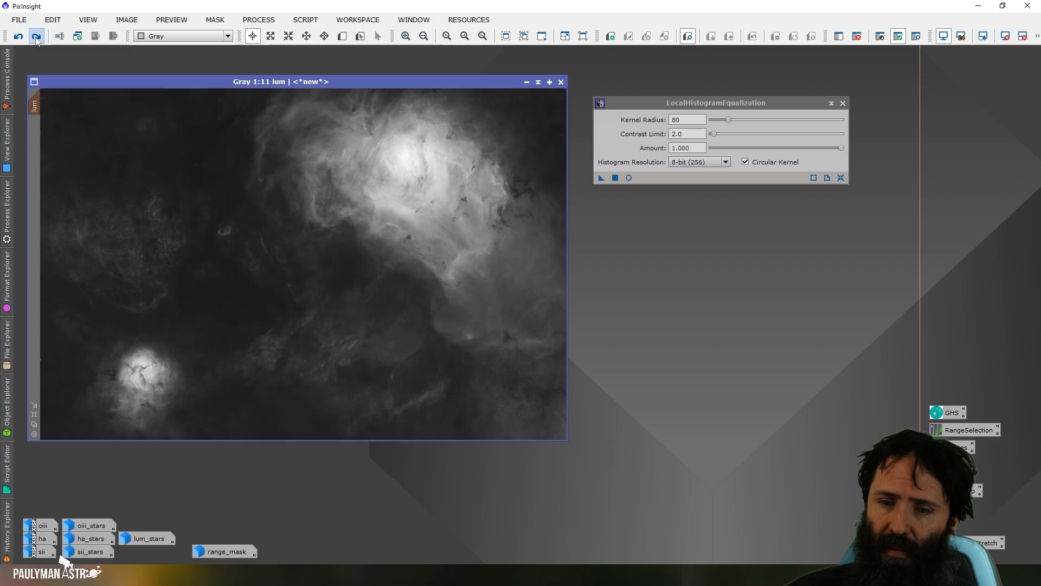
click(37, 38)
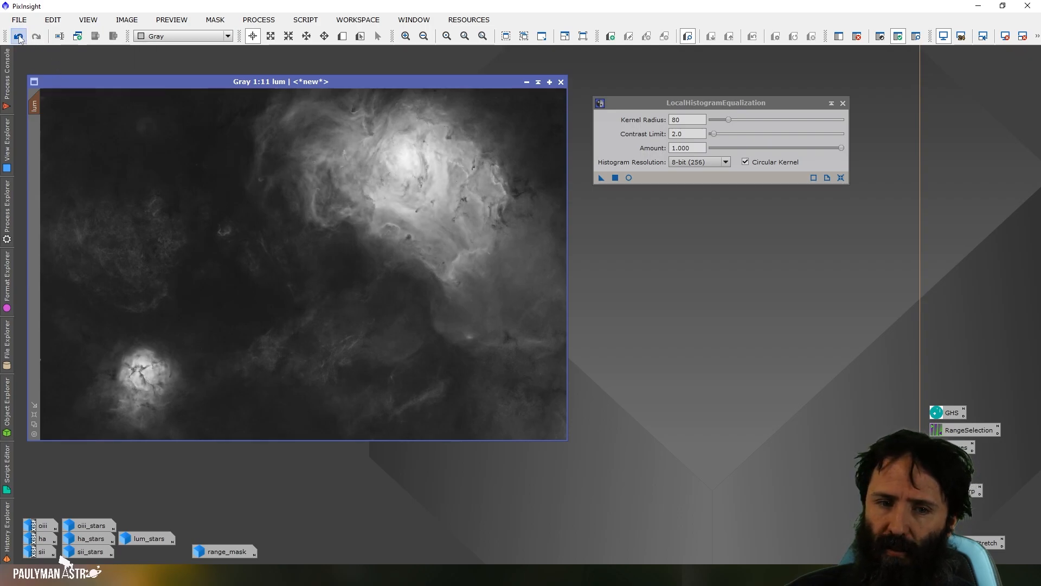
click(18, 37)
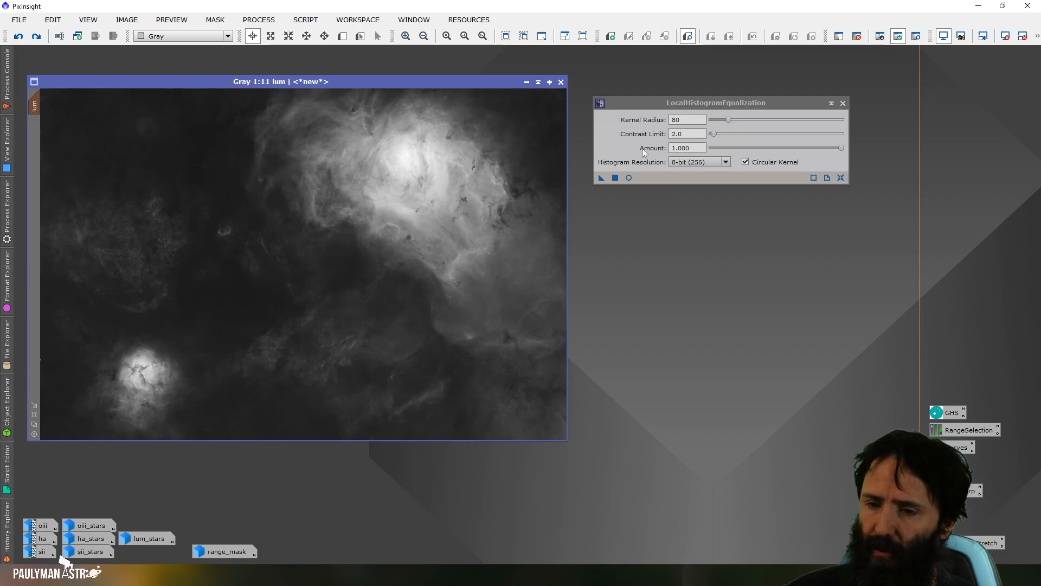
Try LocalHistogramEqualization on the lum image with an amount of 0.3, compare before and after, and undo it
click(687, 148)
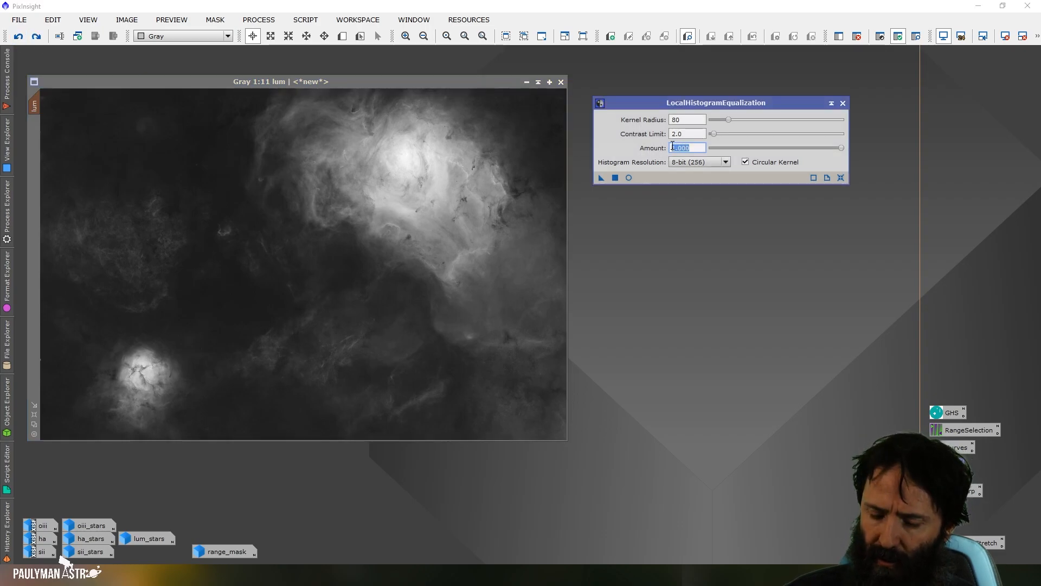
text(3)
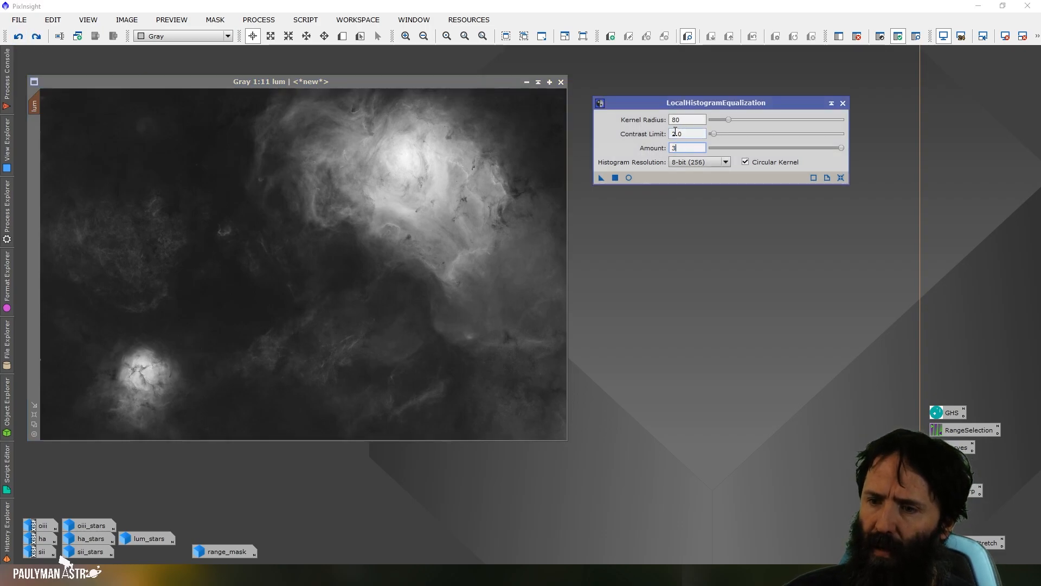
key(BackSpace)
text(0.)
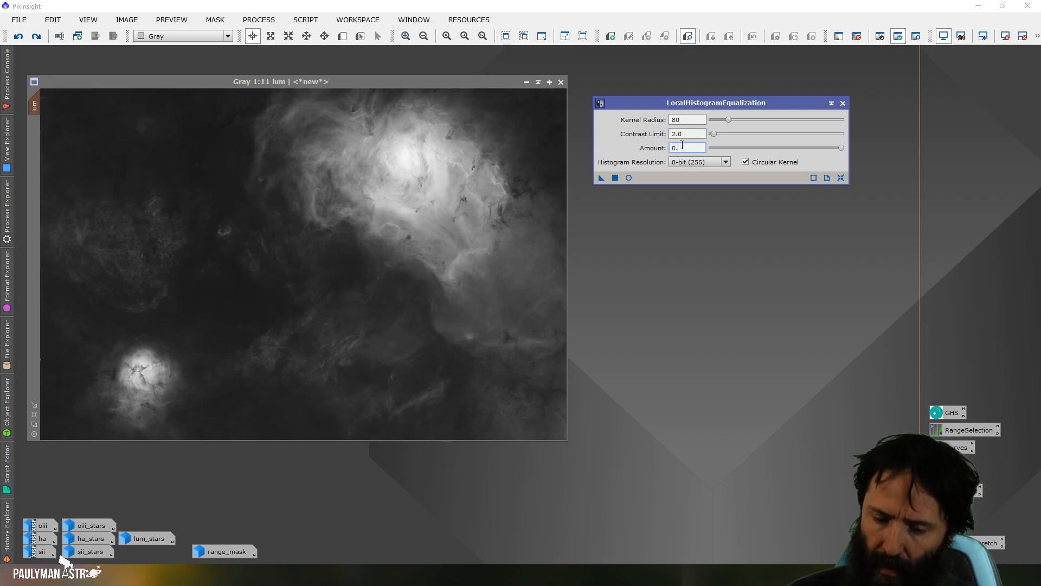
text(3)
key(shift+Tab)
drag(599, 179, 437, 233)
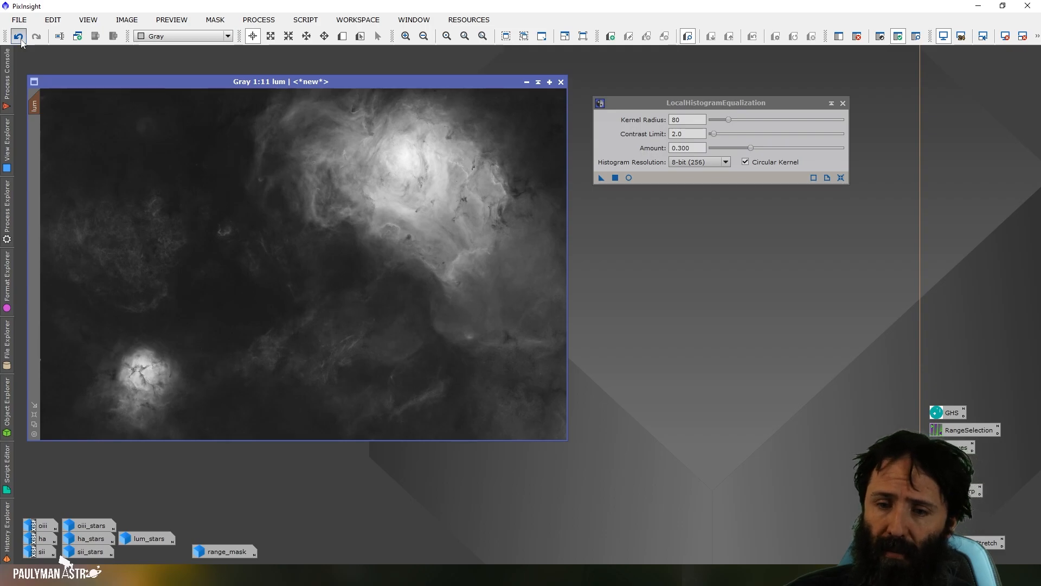
click(41, 39)
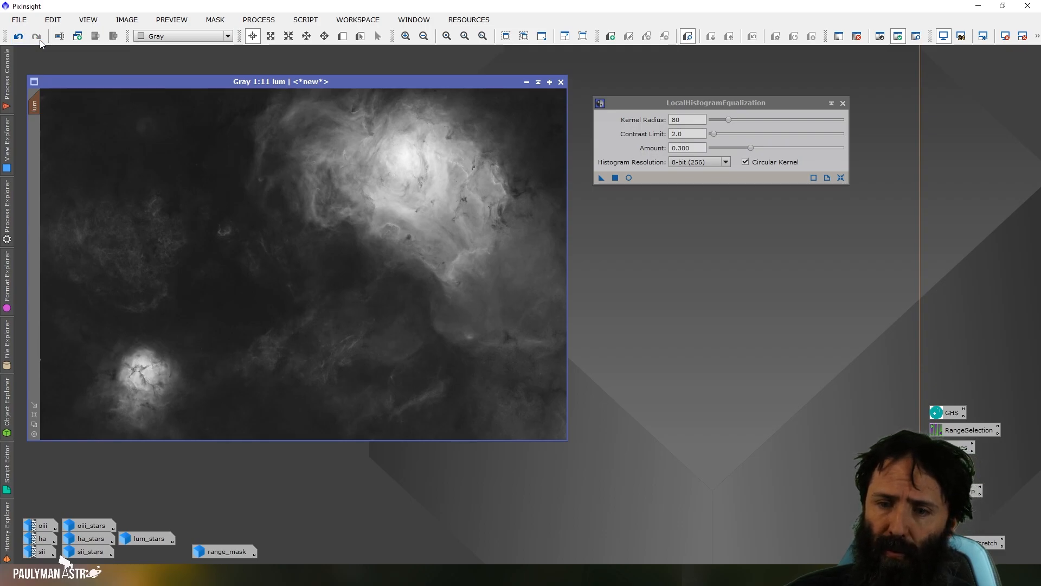
click(19, 36)
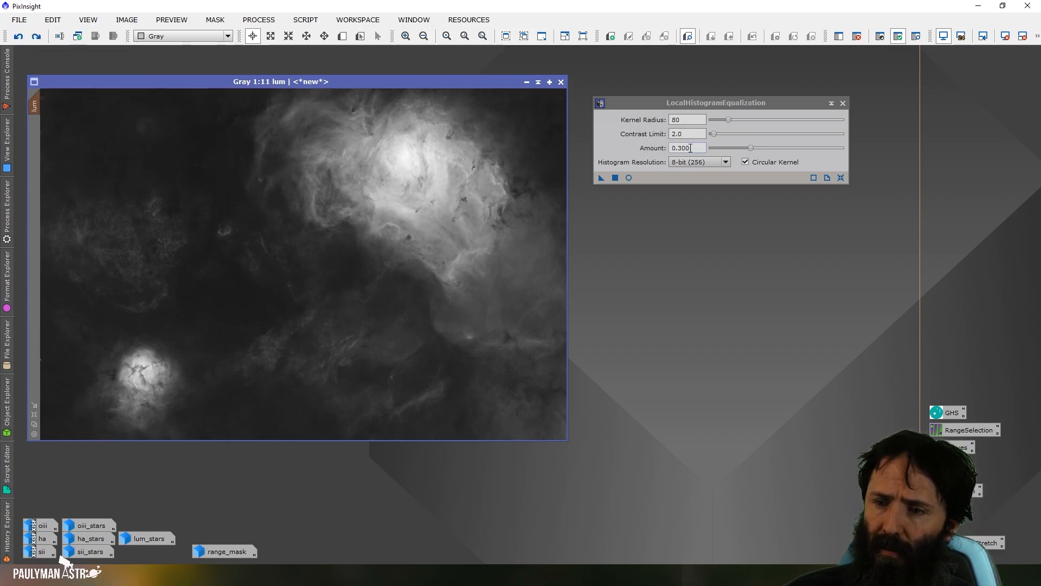
Apply LocalHistogramEqualization to the lum image with kernel radius 80 and an amount of 0.67
click(693, 148)
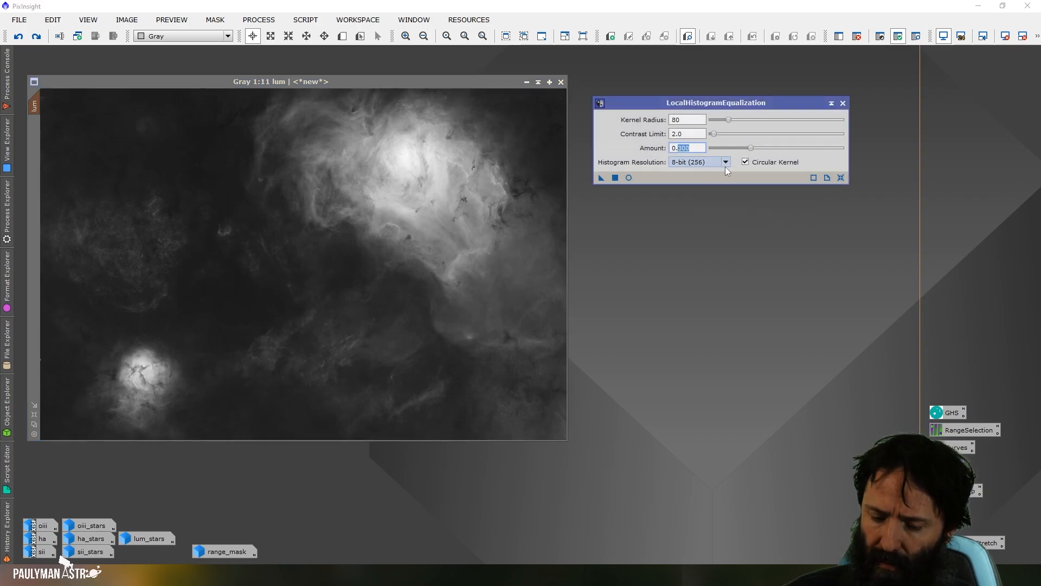
text(67)
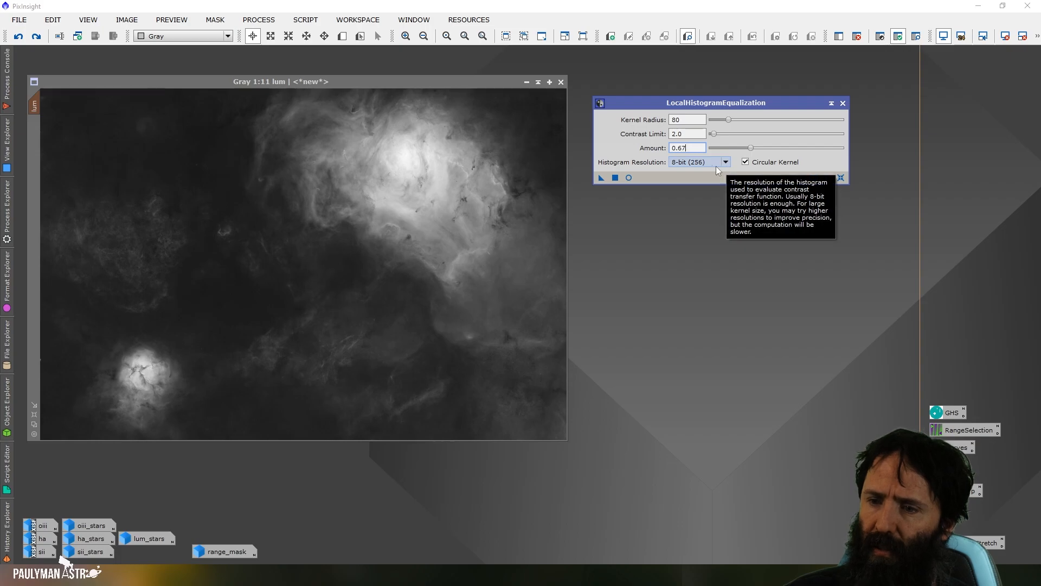
click(616, 179)
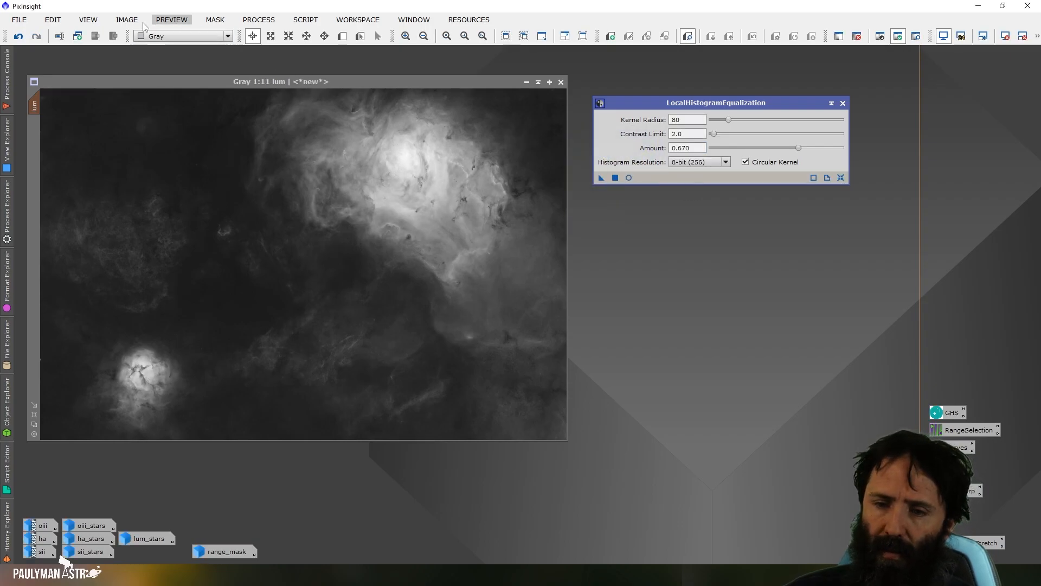
Compare the lum image before and after the 0.67 equalization, keep the equalized version and close the LocalHistogramEqualization settings
click(23, 36)
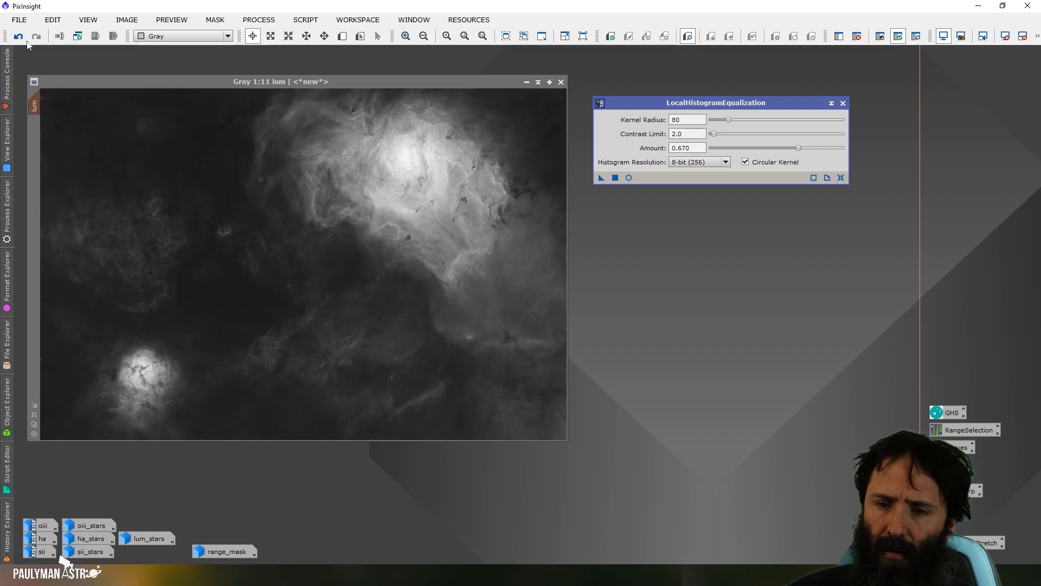
click(35, 38)
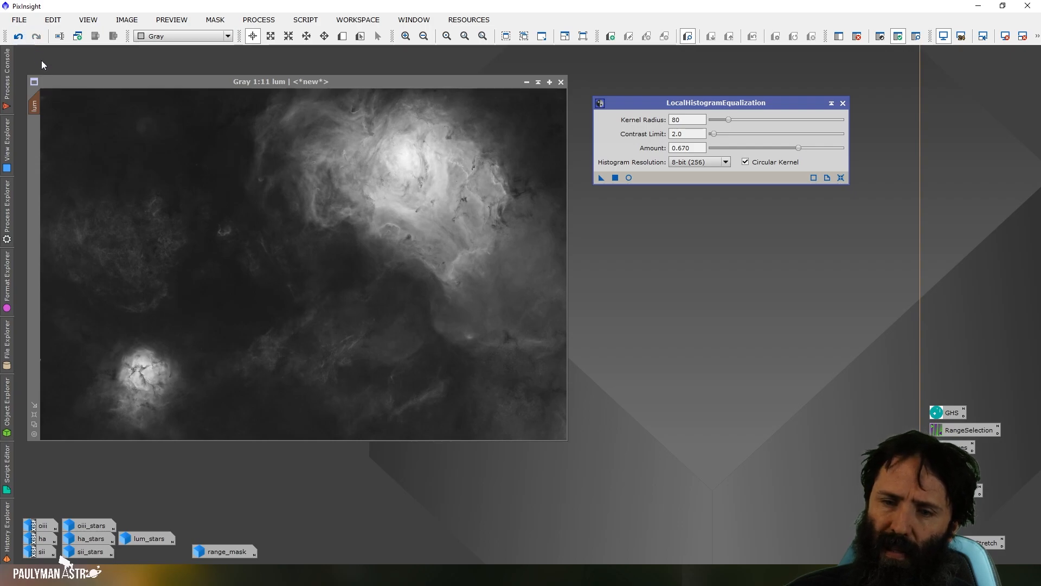
click(18, 36)
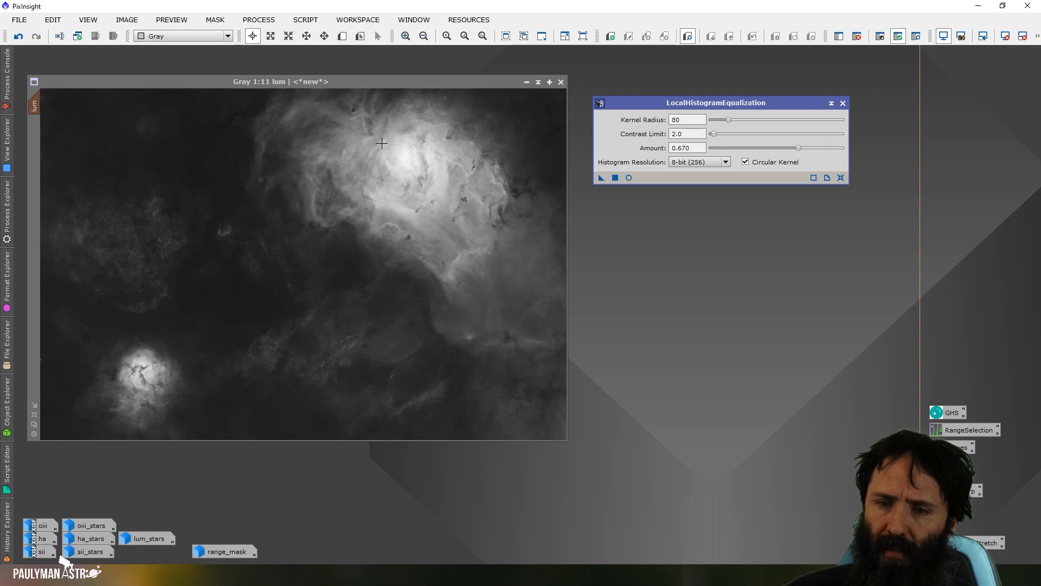
click(15, 39)
click(40, 38)
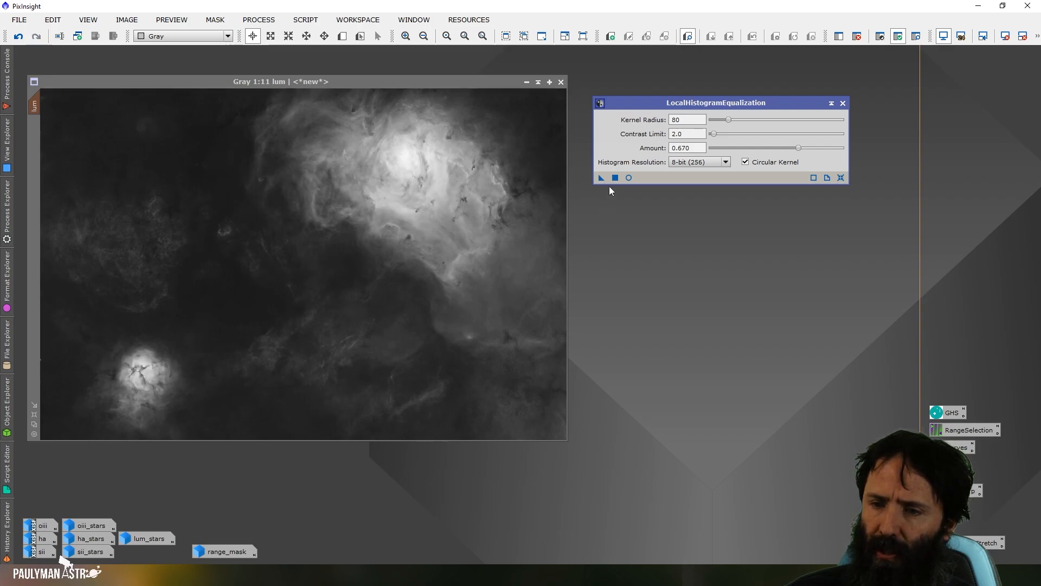
click(843, 104)
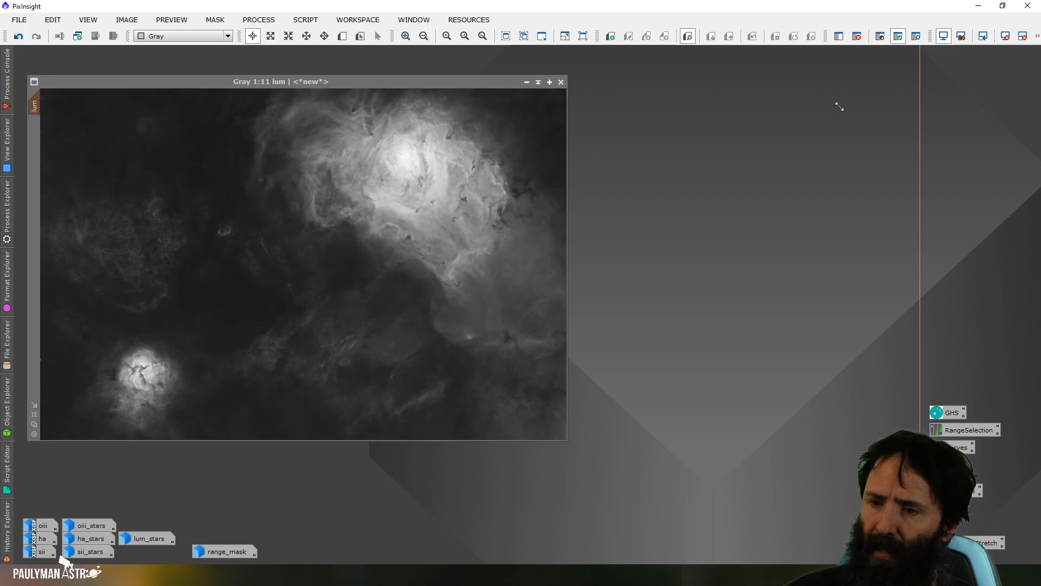
Open the saved LocalHistogramEqualization process and set its kernel radius to 256
double_click(944, 464)
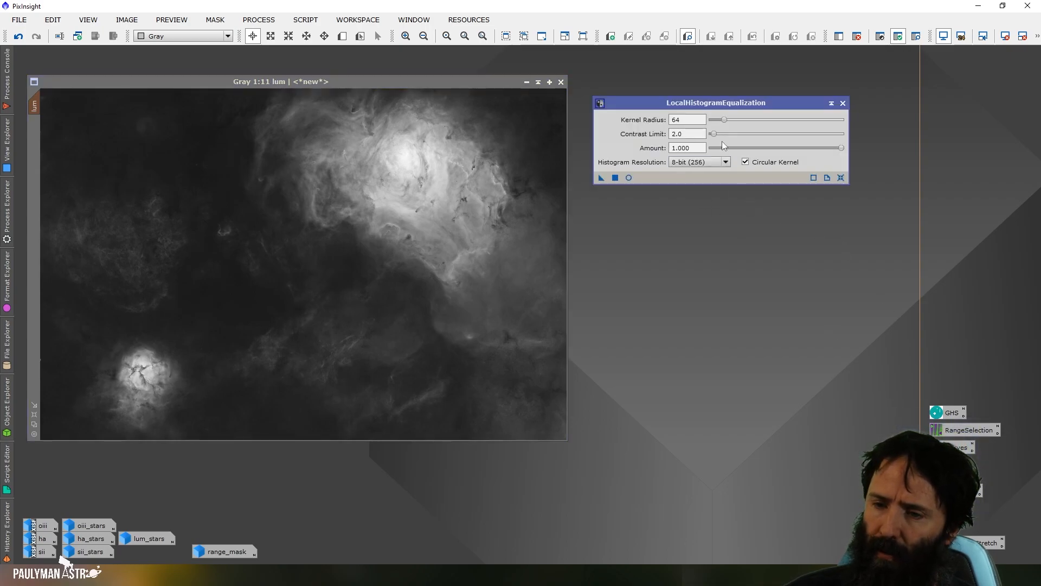
click(690, 119)
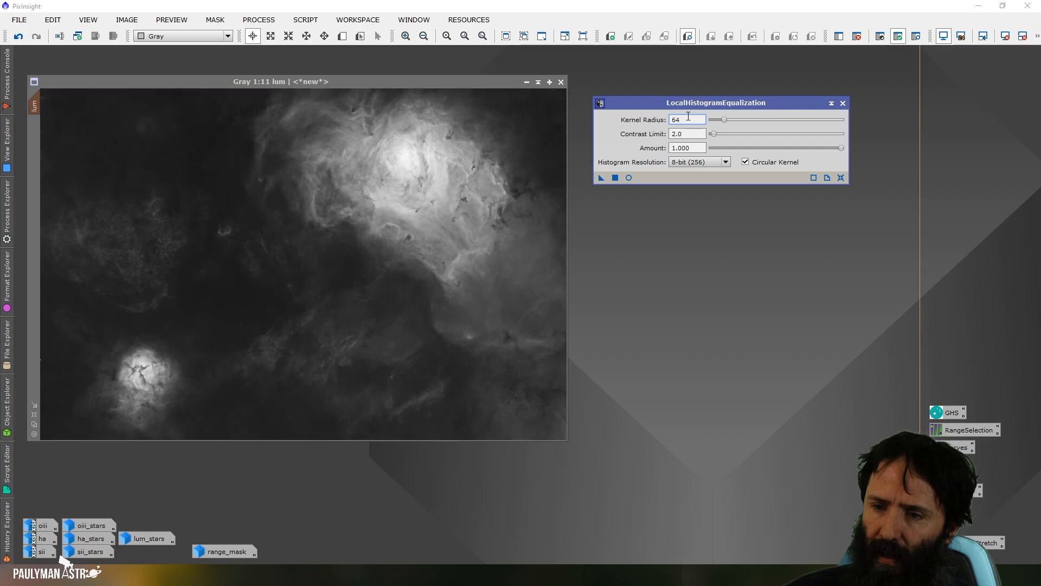
text(256)
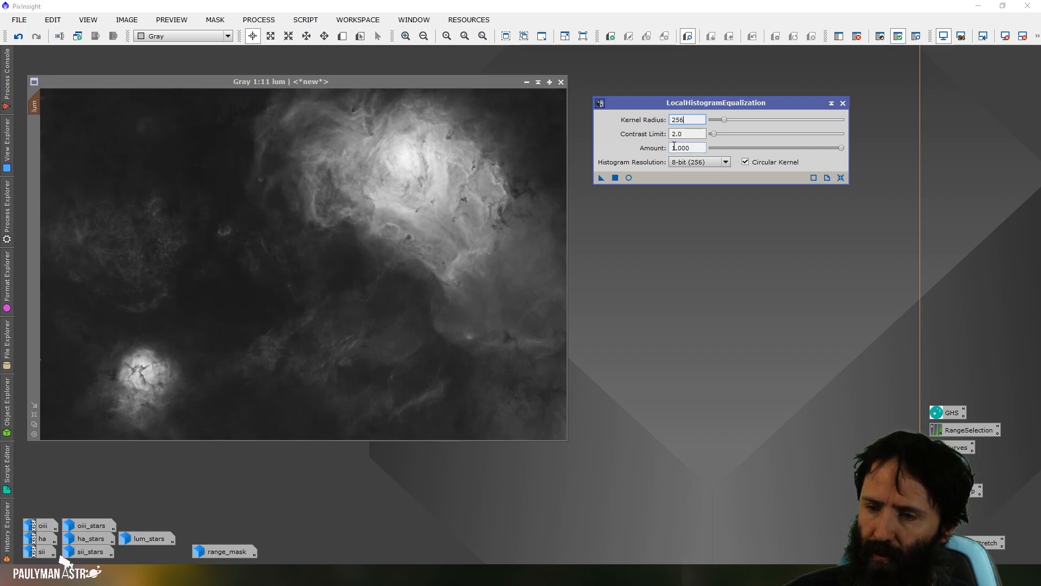
Try the 256-radius equalization on the lum image at an amount of 1.000, compare before and after, and undo it
click(695, 147)
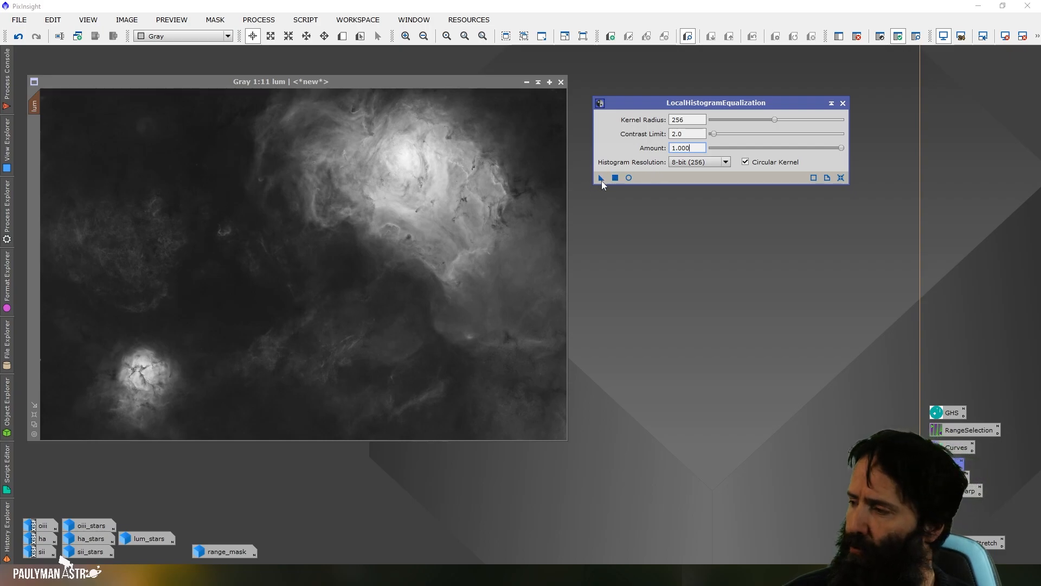
drag(600, 180, 418, 275)
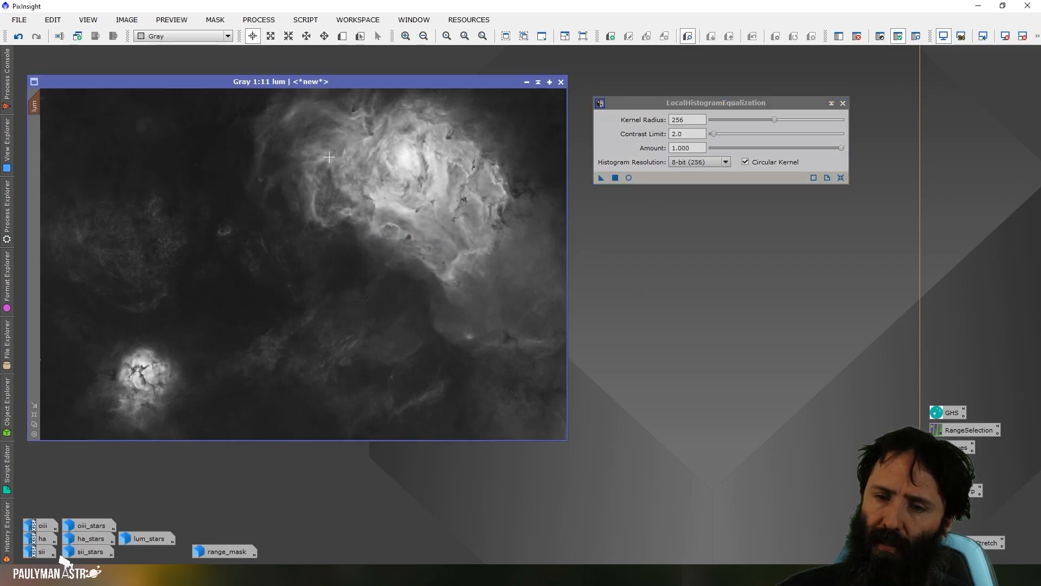
click(19, 36)
click(33, 39)
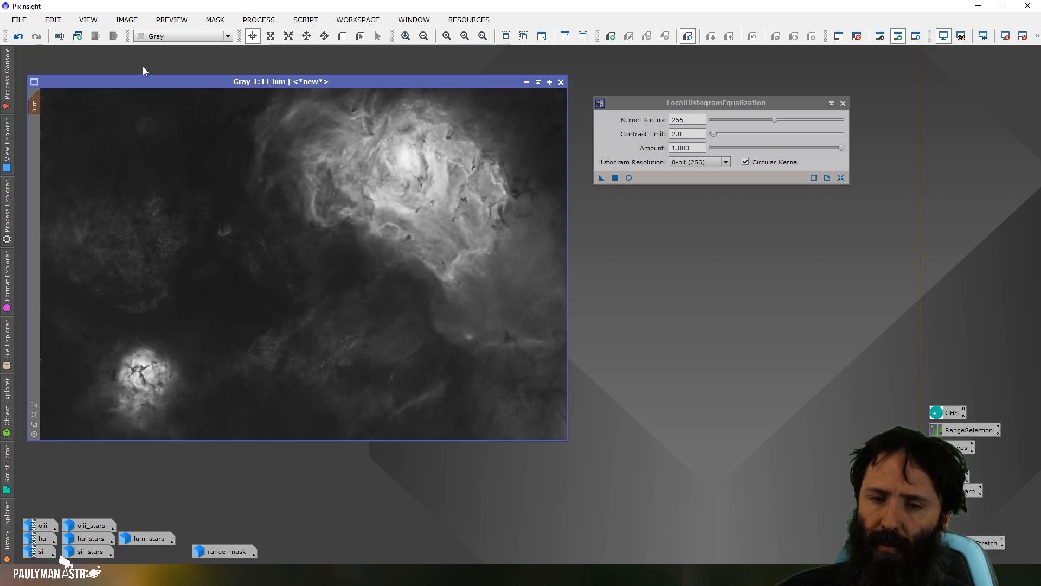
click(20, 36)
Apply the 256-radius LocalHistogramEqualization to the lum image with an amount of 0.33 and close its settings
drag(694, 147, 674, 148)
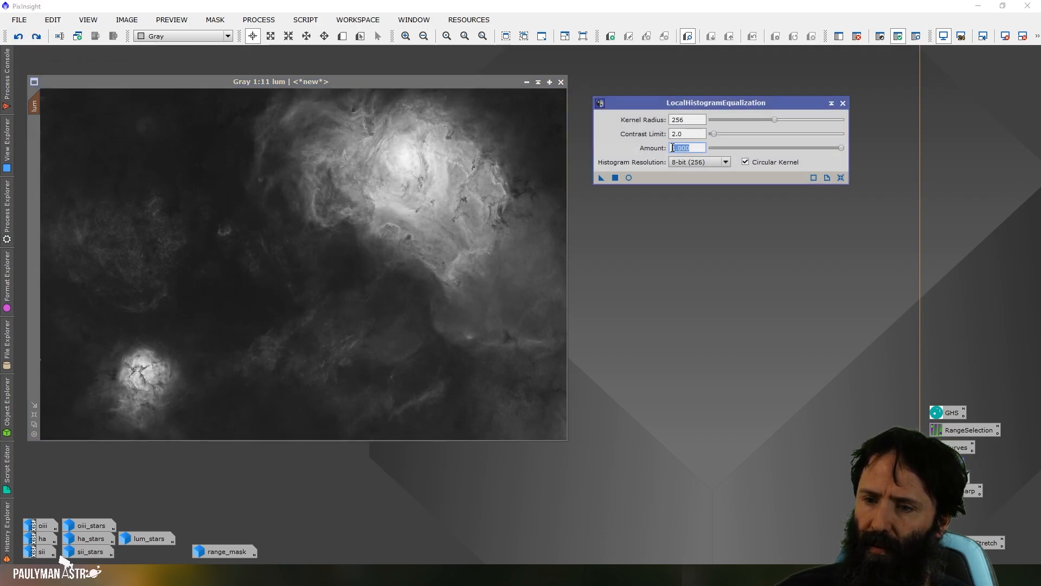
text(0.33)
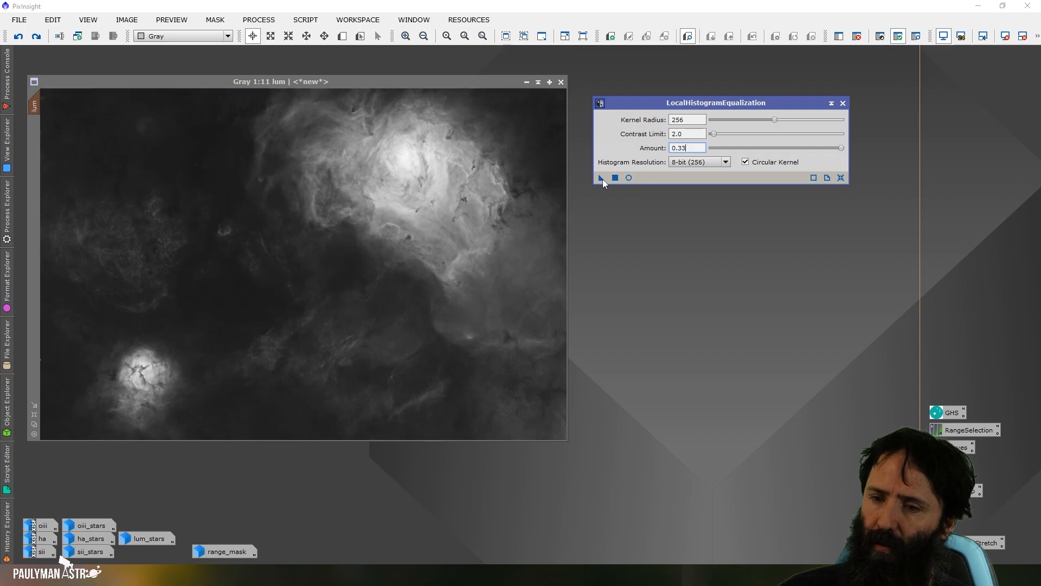
drag(601, 177, 405, 262)
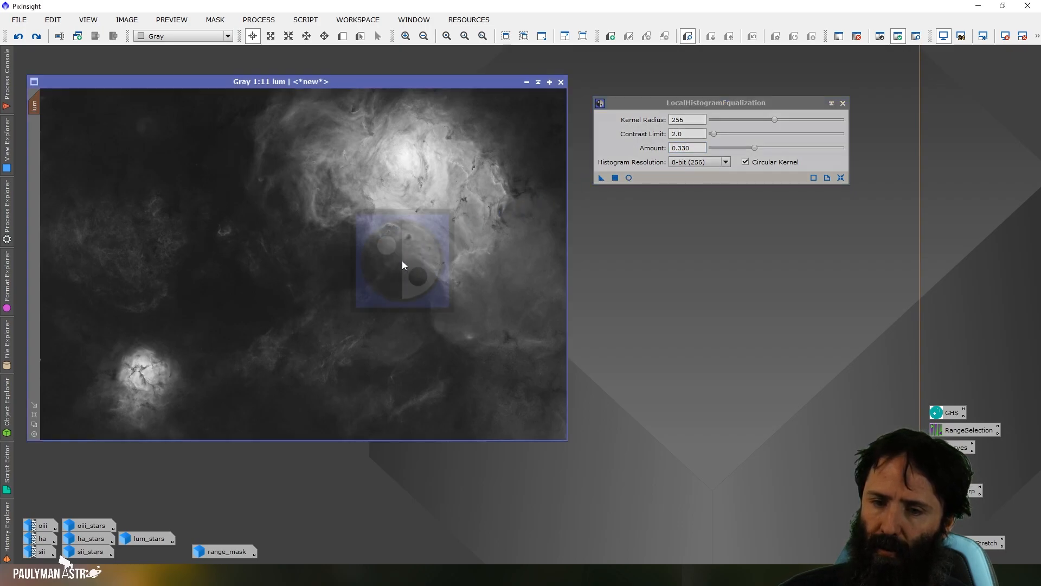
click(34, 38)
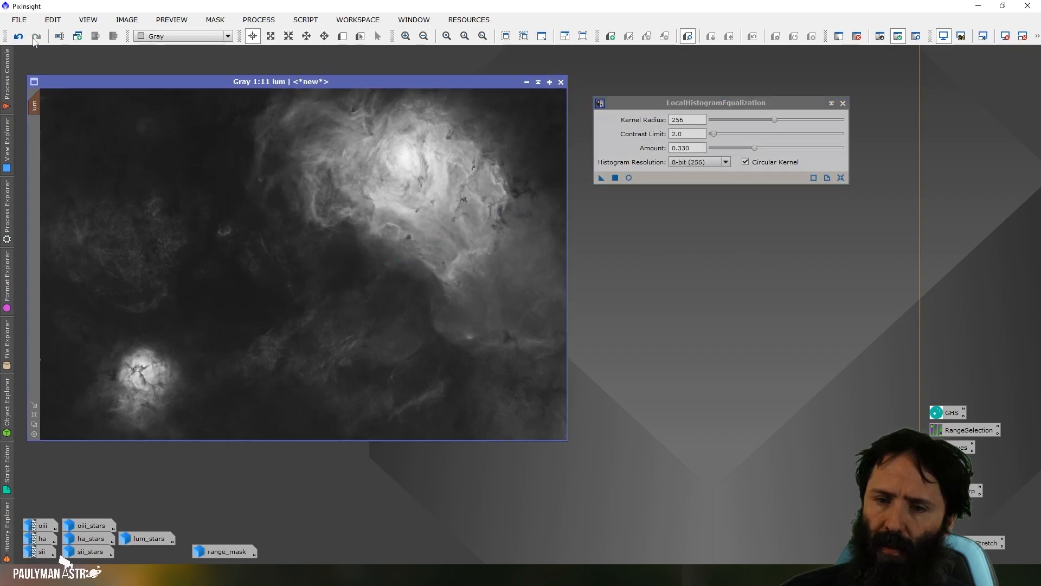
click(843, 103)
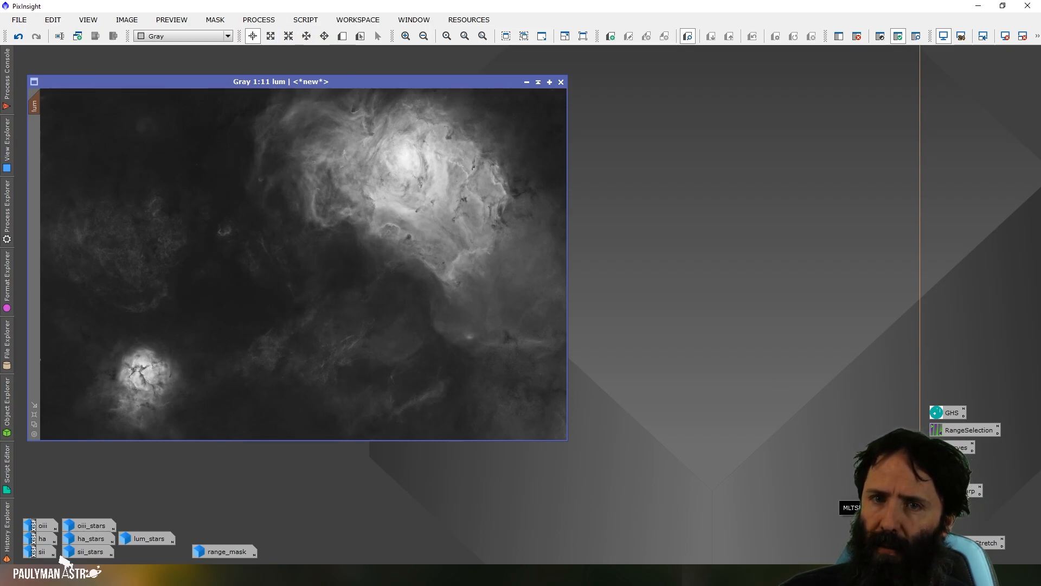
Open the saved MultiscaleLinearTransform sharpening process and set the bias of detail layers 2 and 3 to 0.2
double_click(968, 493)
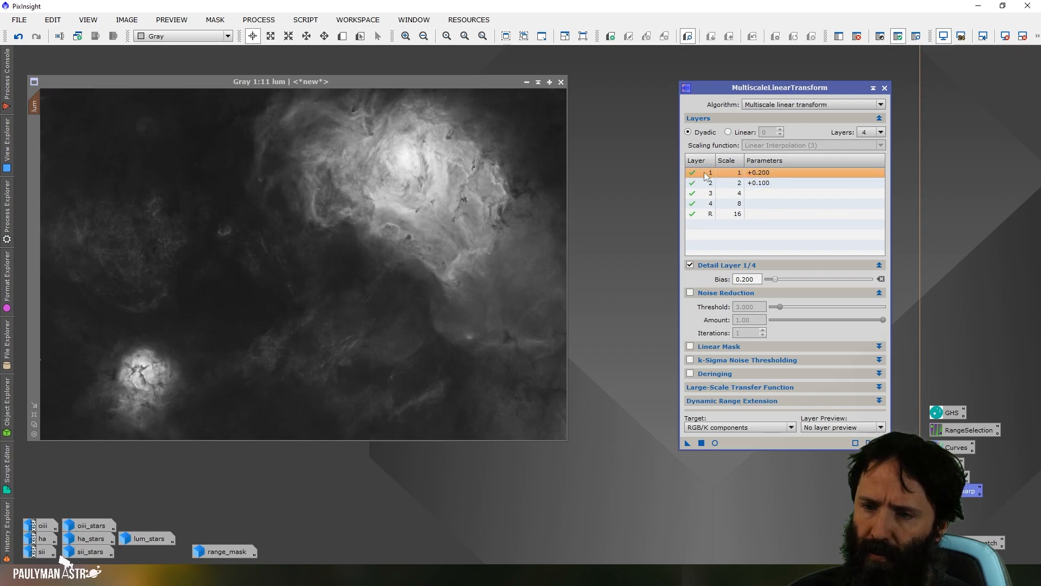
click(771, 182)
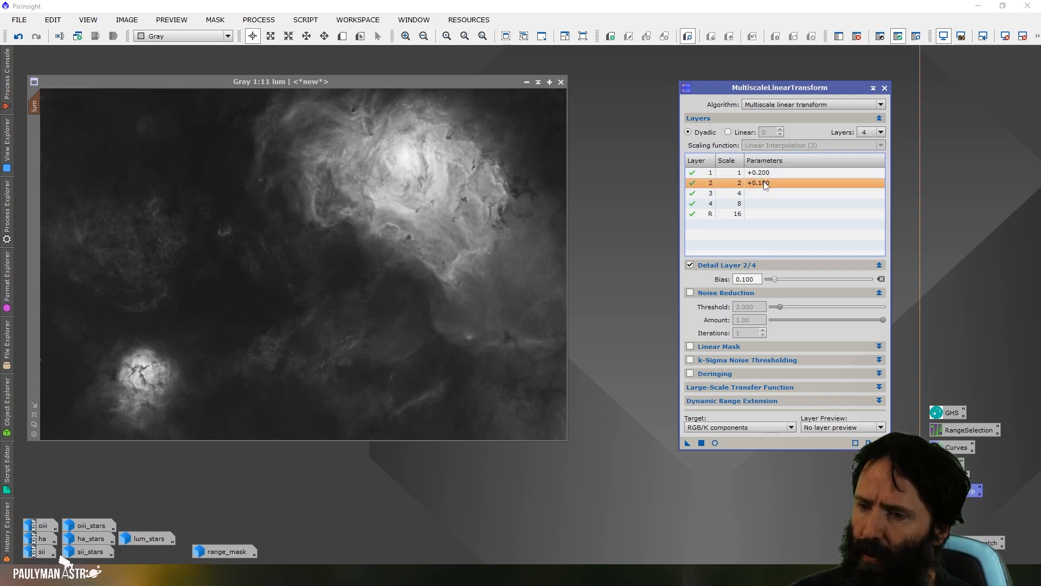
drag(756, 279, 748, 279)
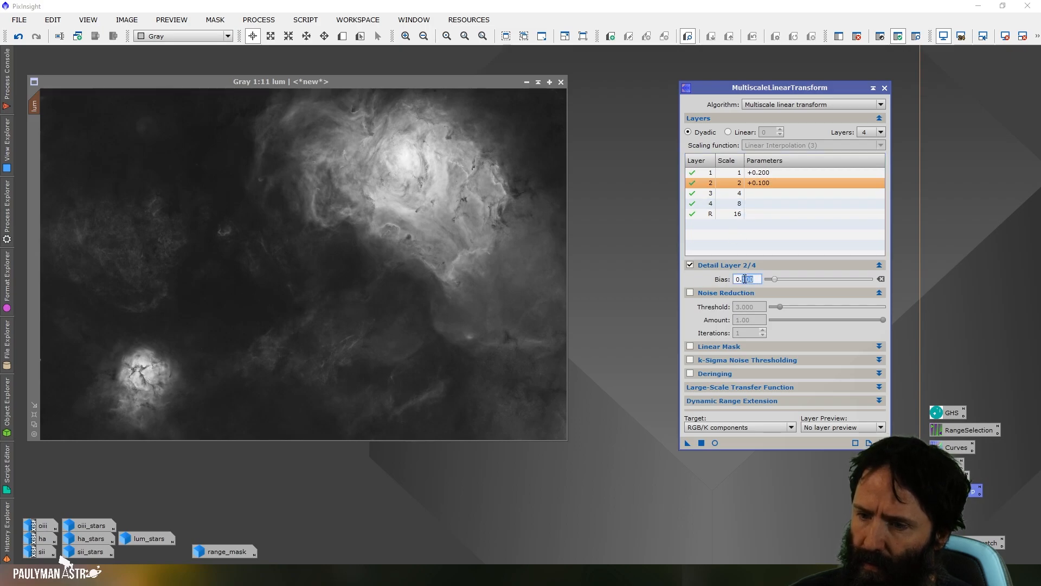
click(766, 193)
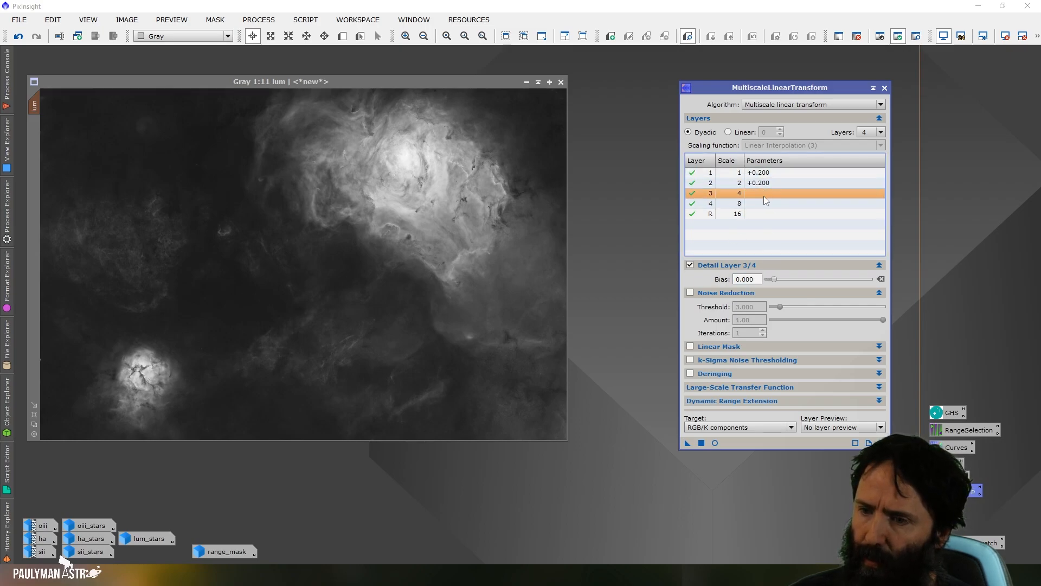
drag(755, 280, 747, 279)
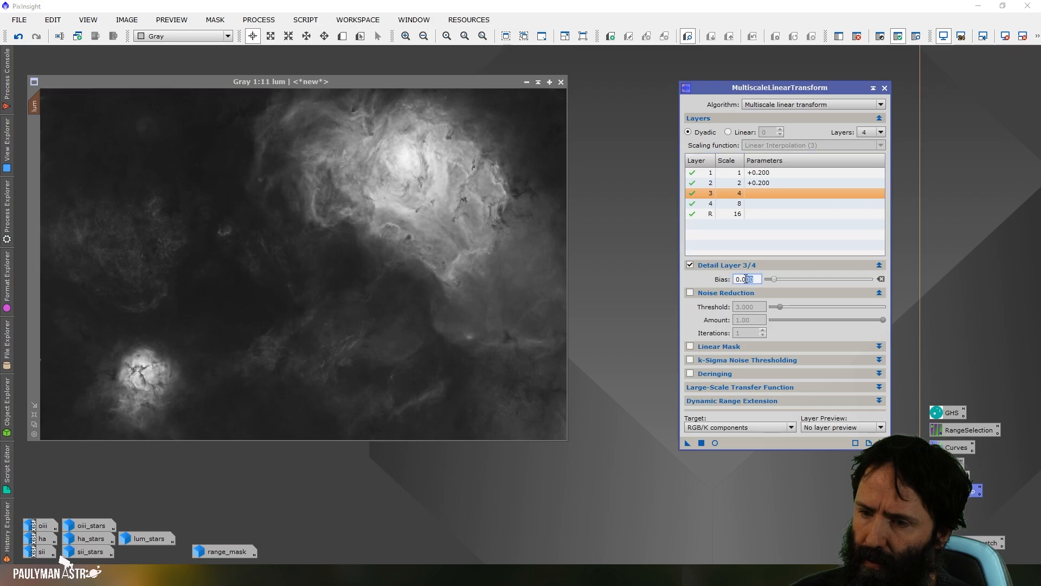
text(2)
key(Return)
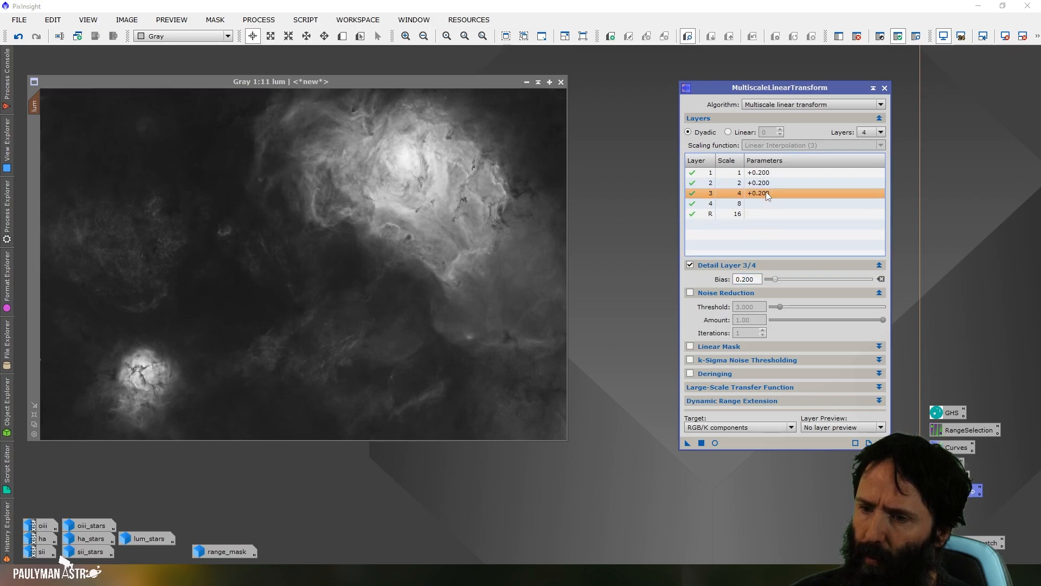
Set the bias of detail layer 1 to 0 in the MultiscaleLinearTransform settings
click(766, 174)
click(733, 279)
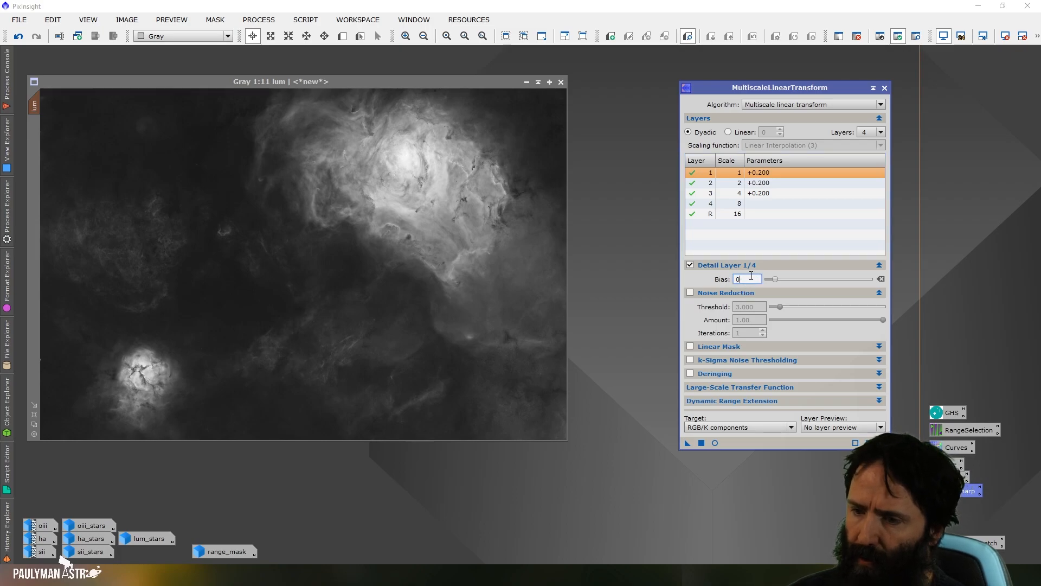
key(Return)
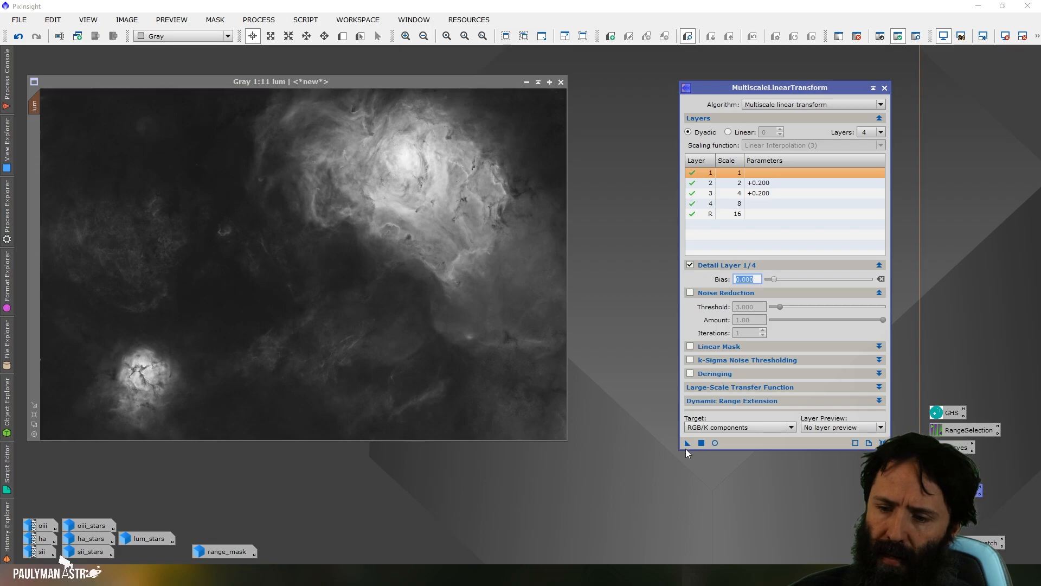
Try the sharpening on the lum image and compare before and after up close in the nebula's dusty outer region
drag(685, 444, 390, 280)
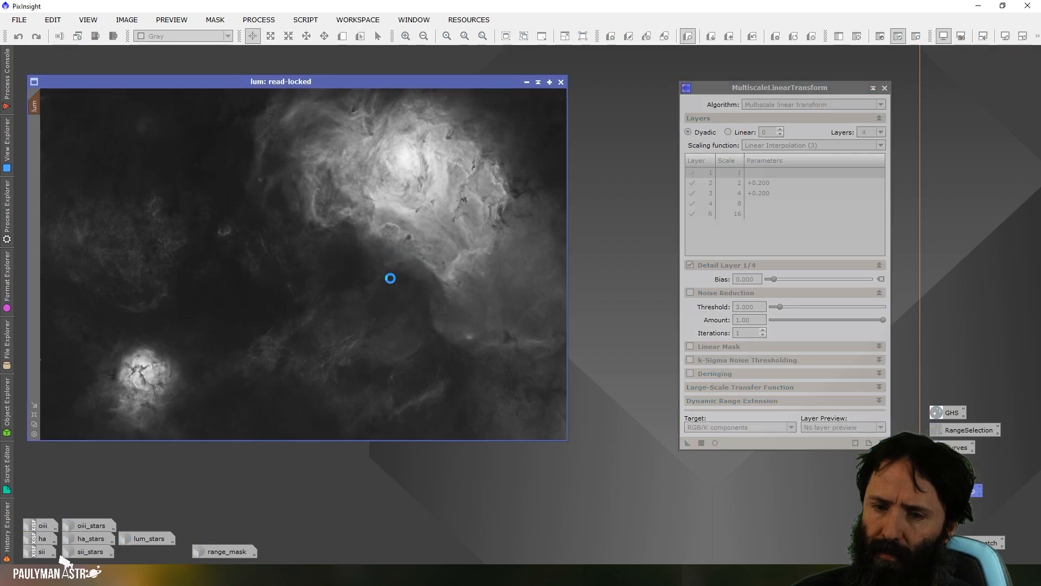
click(406, 36)
click(406, 35)
click(406, 36)
click(405, 36)
click(405, 36)
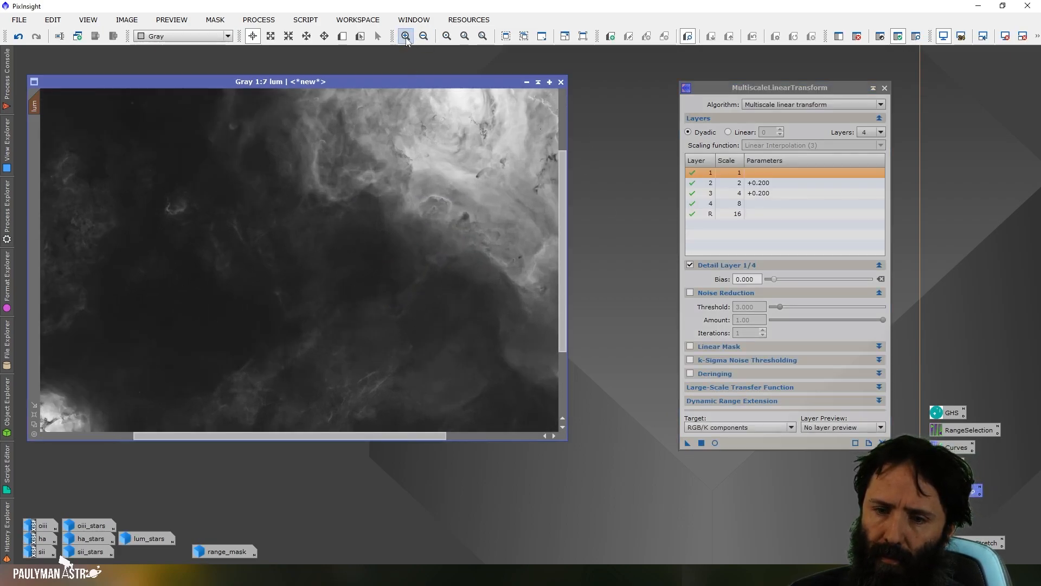
click(406, 36)
click(406, 36)
drag(563, 293, 558, 210)
drag(362, 434, 398, 434)
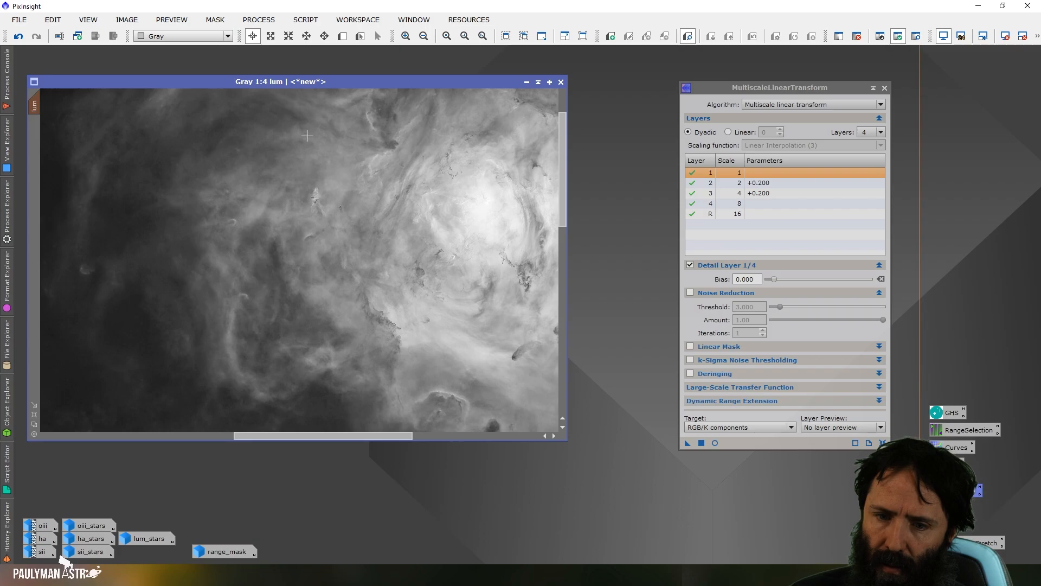
click(406, 36)
drag(564, 206, 561, 172)
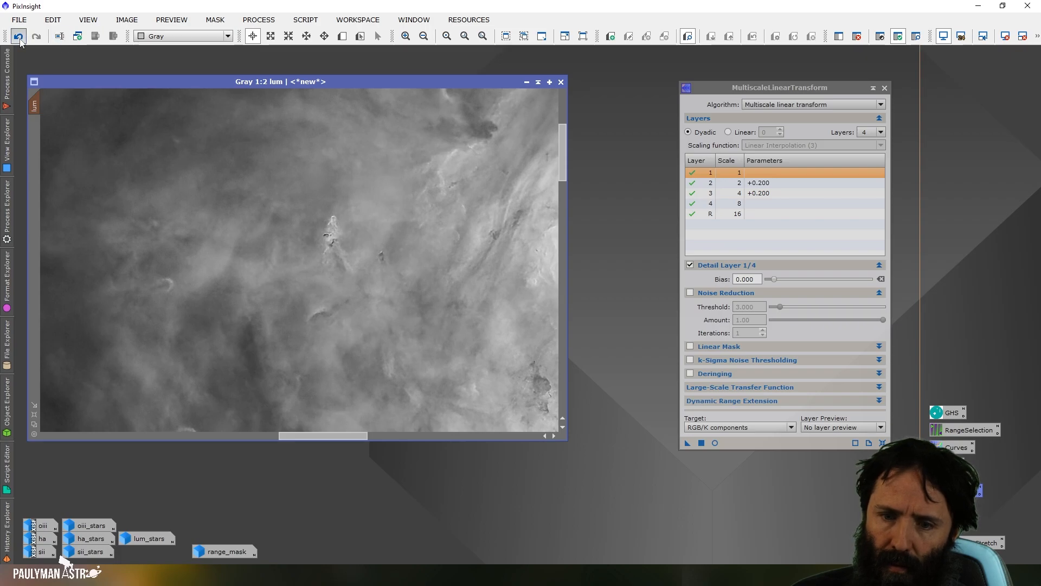
click(36, 36)
click(19, 36)
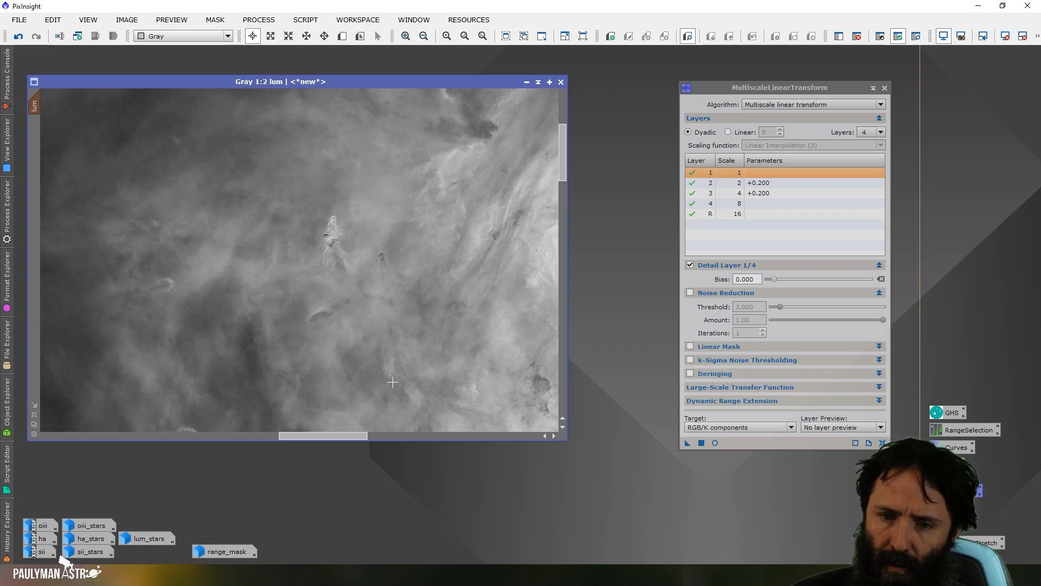
Compare the sharpening before and after in the bright nebula core, and undo it
drag(346, 440, 399, 434)
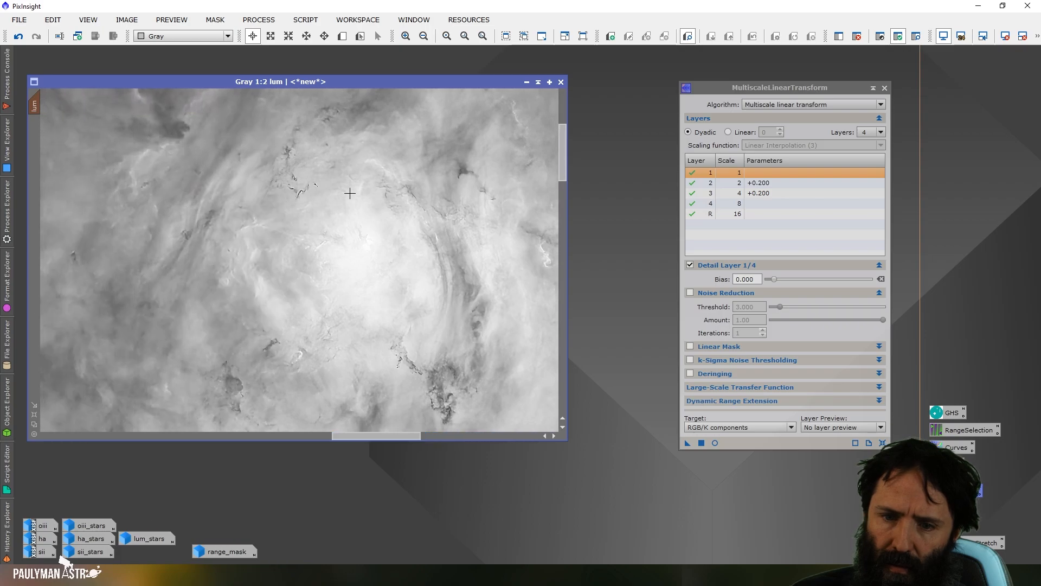
click(19, 36)
click(35, 37)
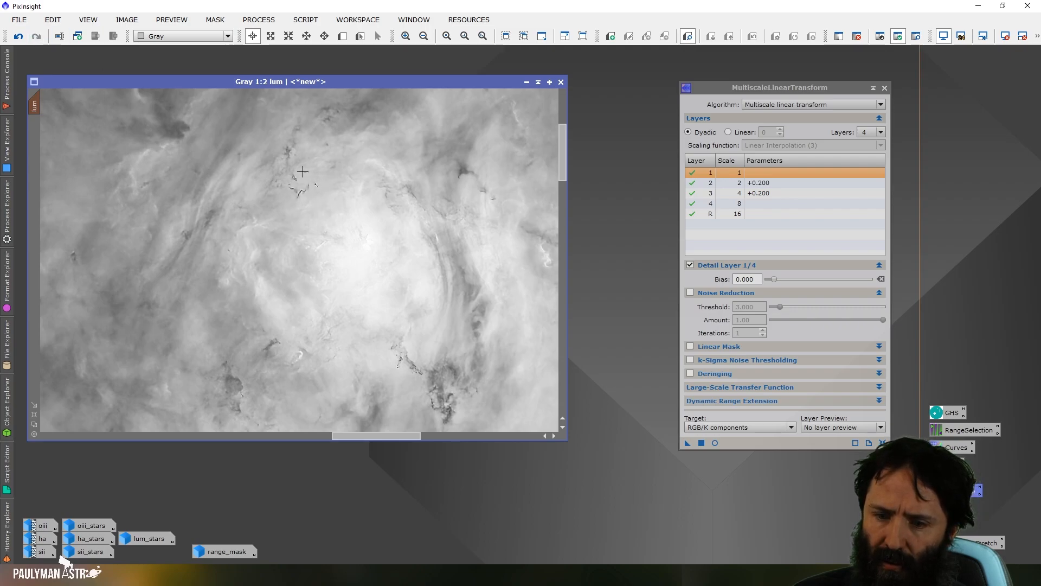
click(19, 37)
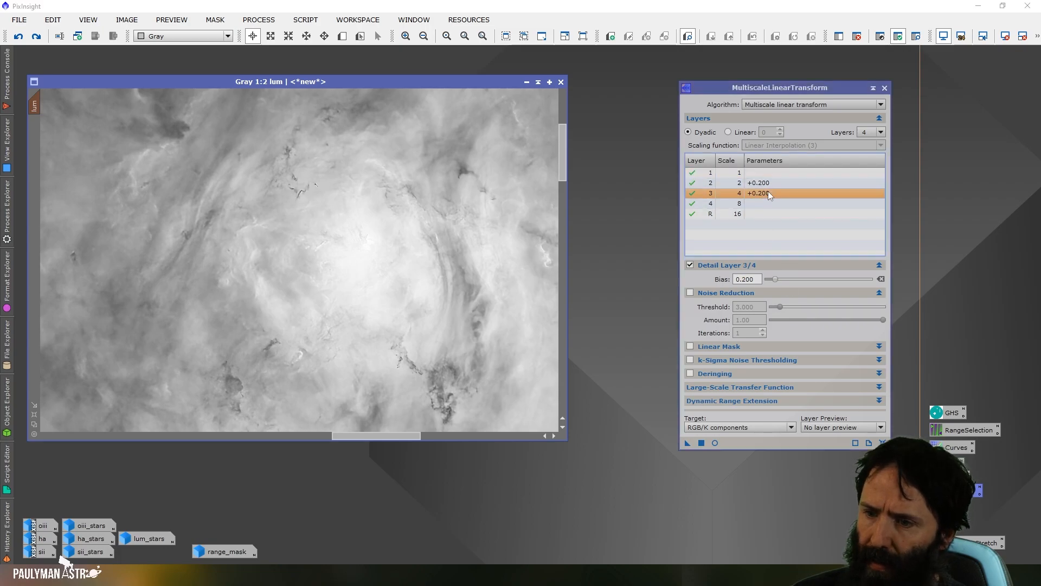
Set the bias of detail layer 3 to 0.1 and apply the sharpening to the lum image
click(768, 192)
click(758, 279)
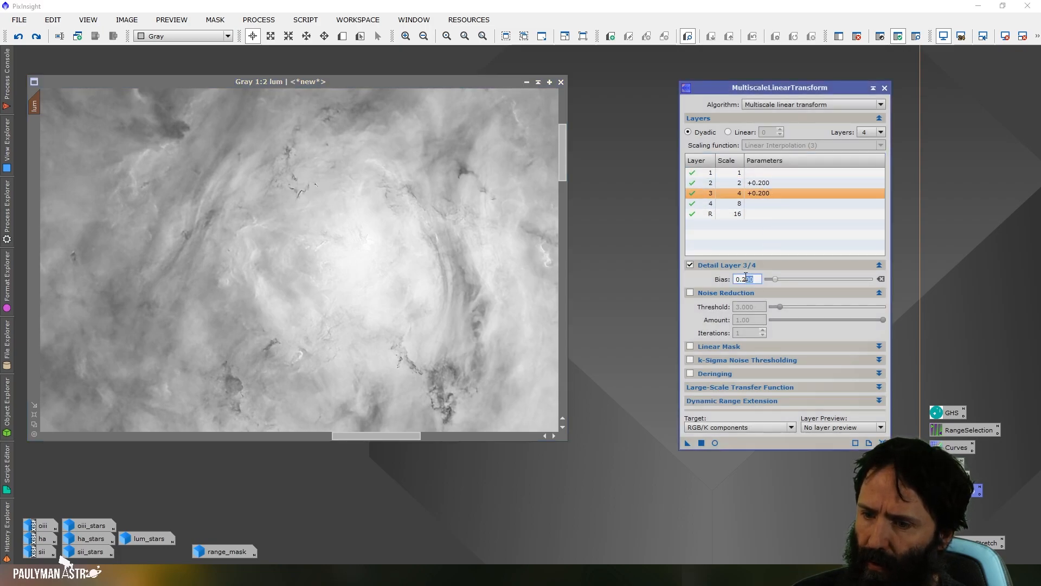
text(0.1)
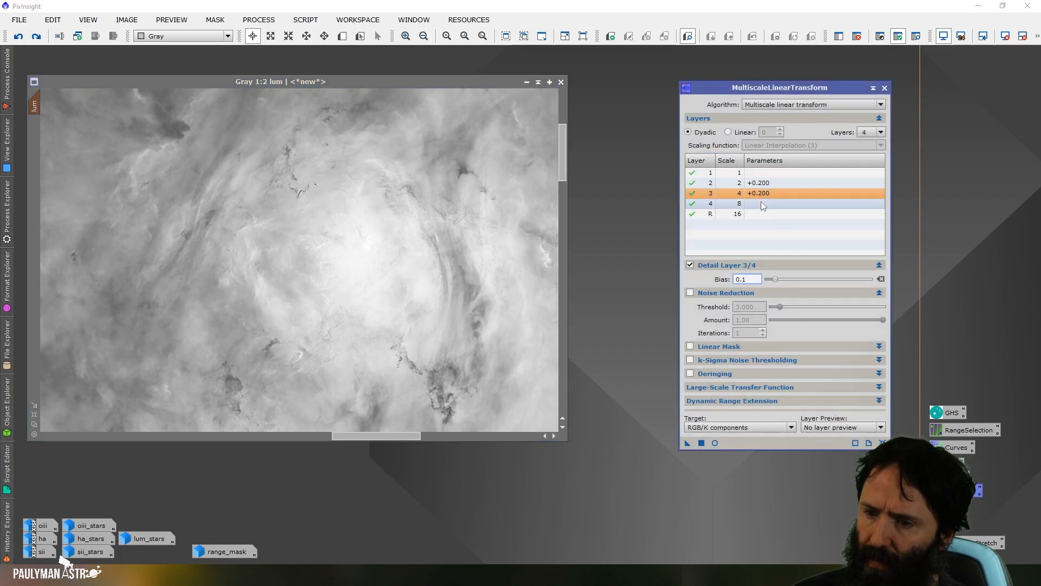
key(Return)
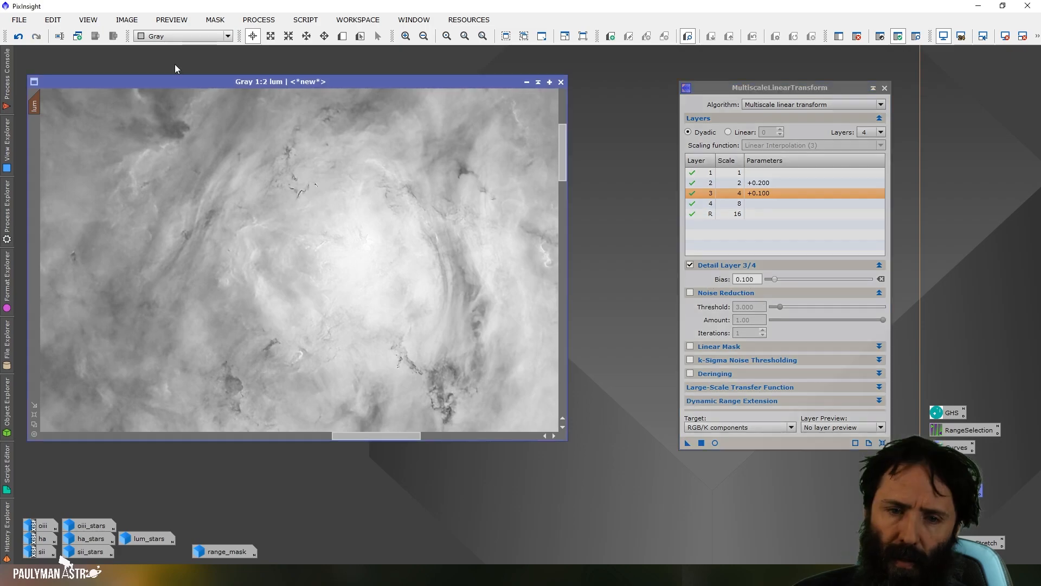
Compare the lum nebula core before and after the reduced sharpening, keeping the sharpened version, and return to the full image
click(19, 37)
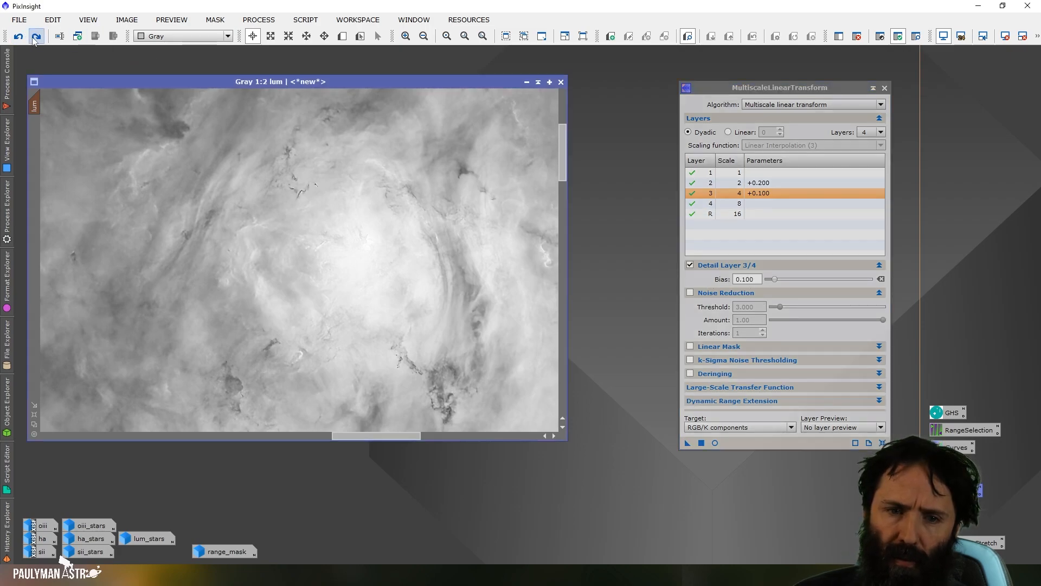
click(35, 38)
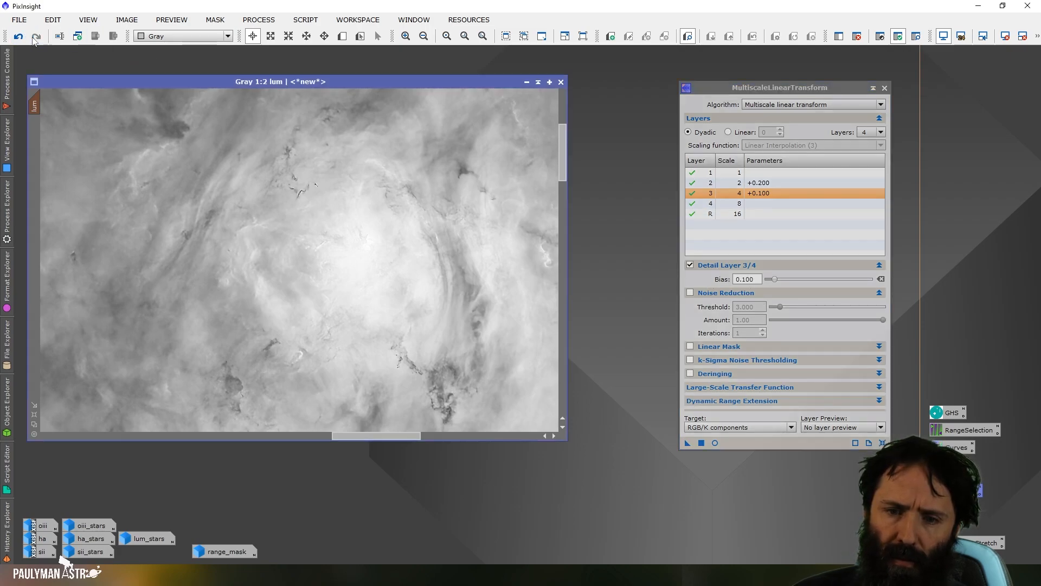
click(524, 37)
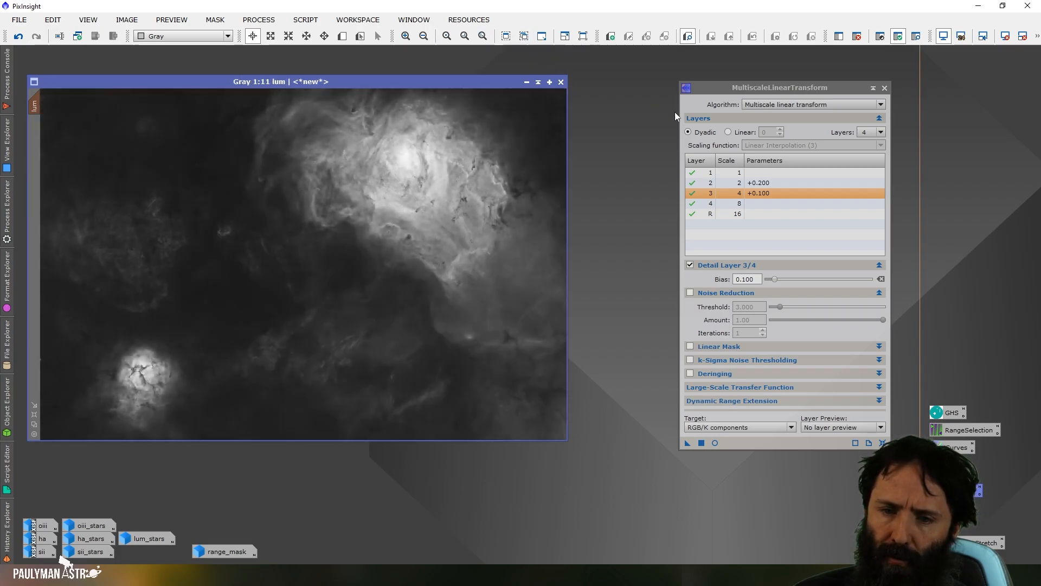
Close the MultiscaleLinearTransform settings and remove the mask from the lum image
click(886, 88)
click(215, 20)
click(235, 50)
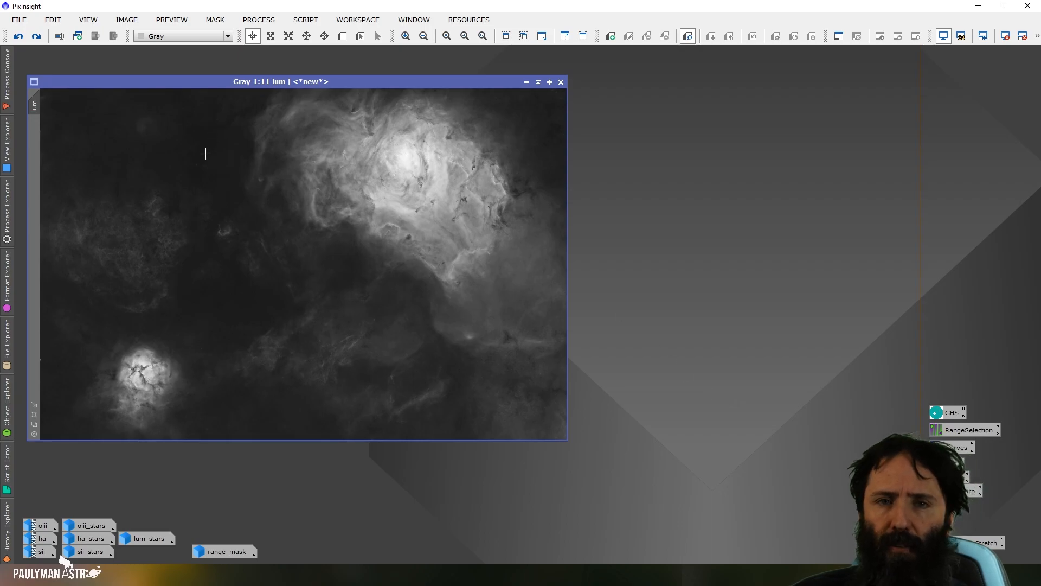
Open the lum_stars image and the GeneralizedHyperbolicStretch process, and set the local intensity to 15
double_click(157, 536)
click(259, 20)
mouse_move(322, 17)
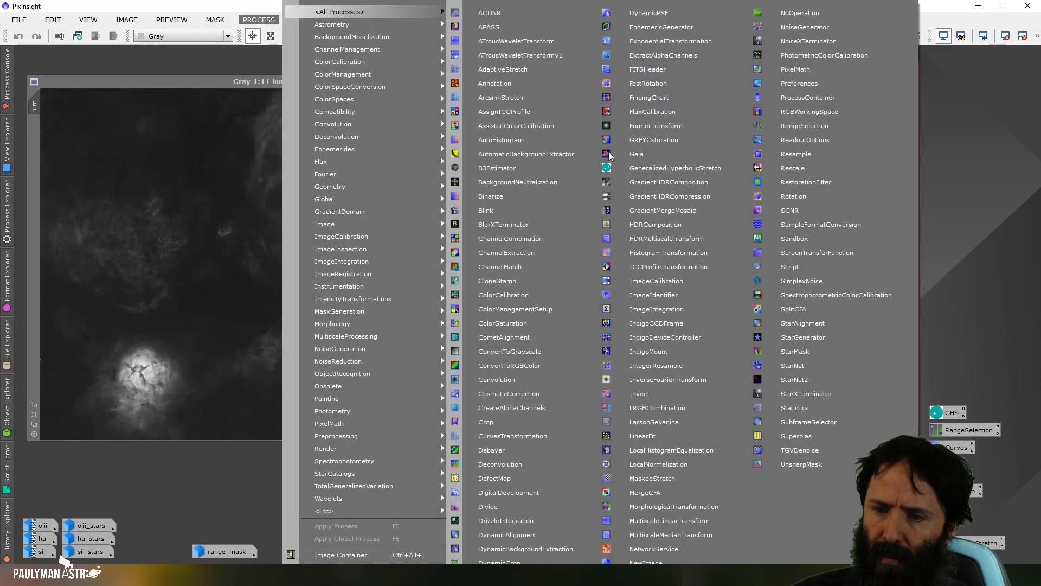
click(668, 172)
click(723, 328)
key(Tab)
text(15)
click(722, 326)
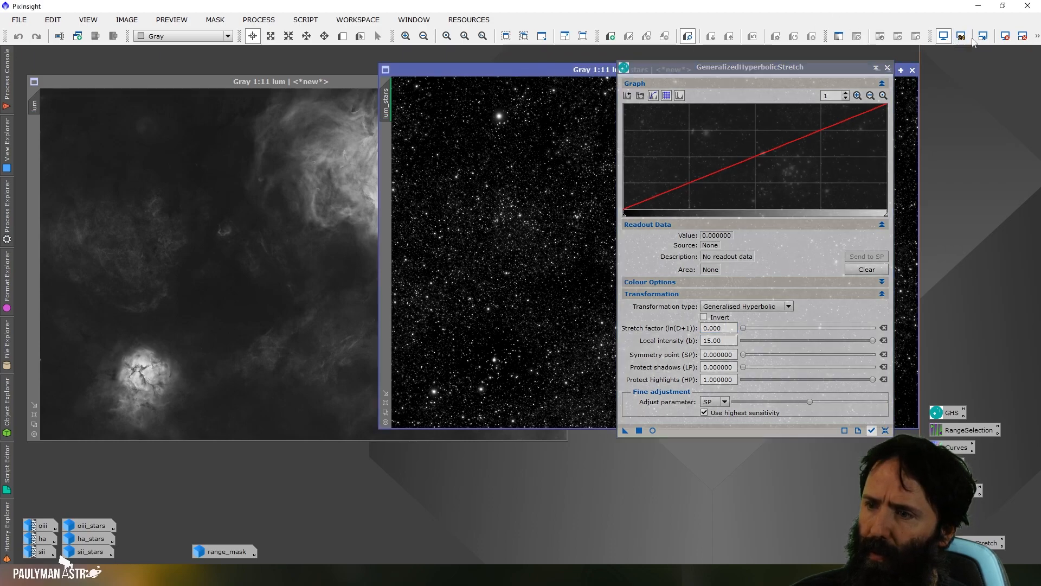
Clear the screen stretch on lum_stars, start a real-time preview, and set the stretch factor to 4.1
click(1007, 38)
click(653, 430)
drag(743, 328, 773, 334)
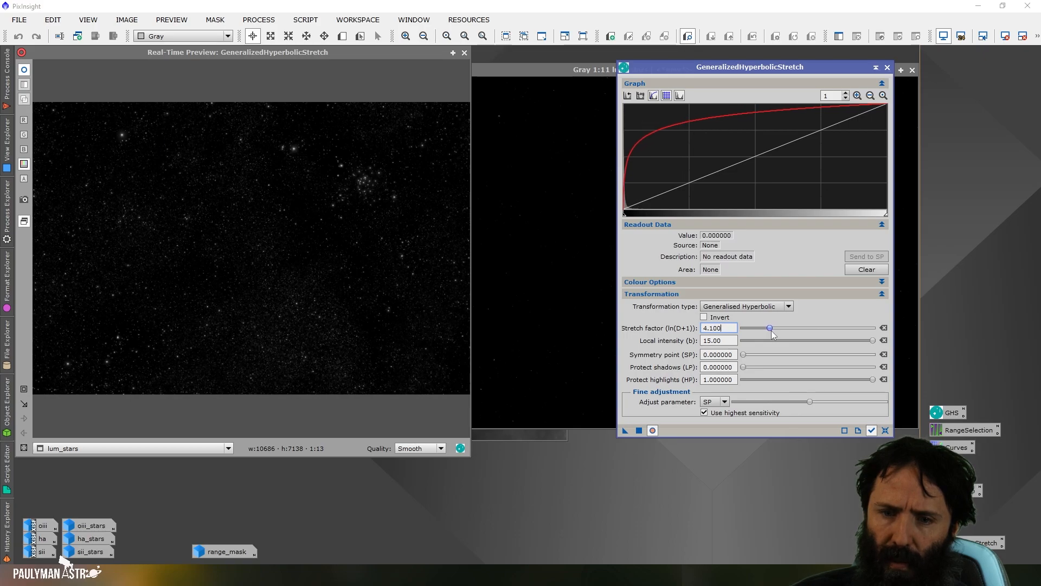
Save the stretch settings as a process icon, apply them to lum_stars, and minimize that image
drag(624, 431, 634, 521)
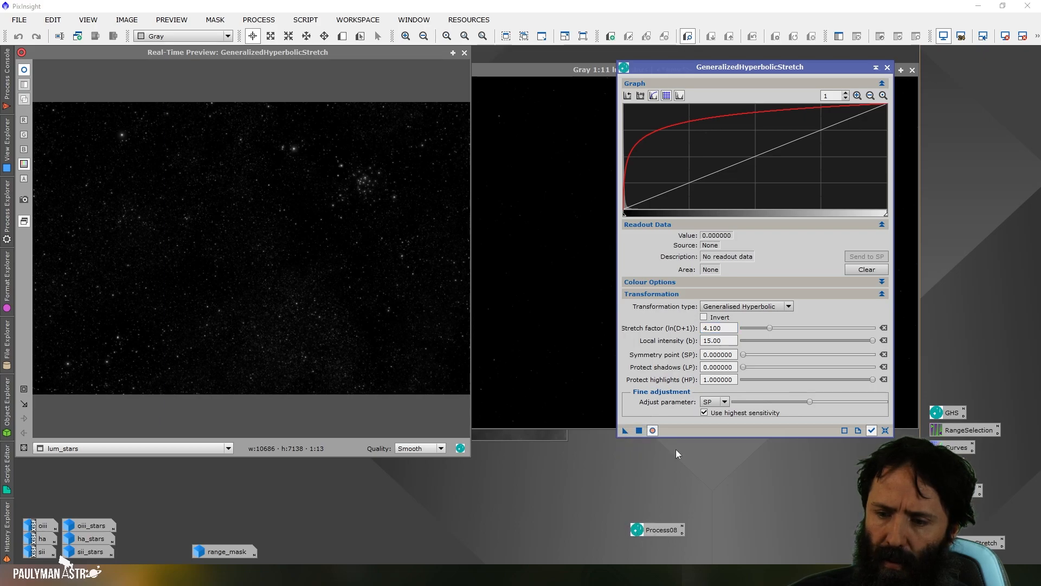
click(887, 68)
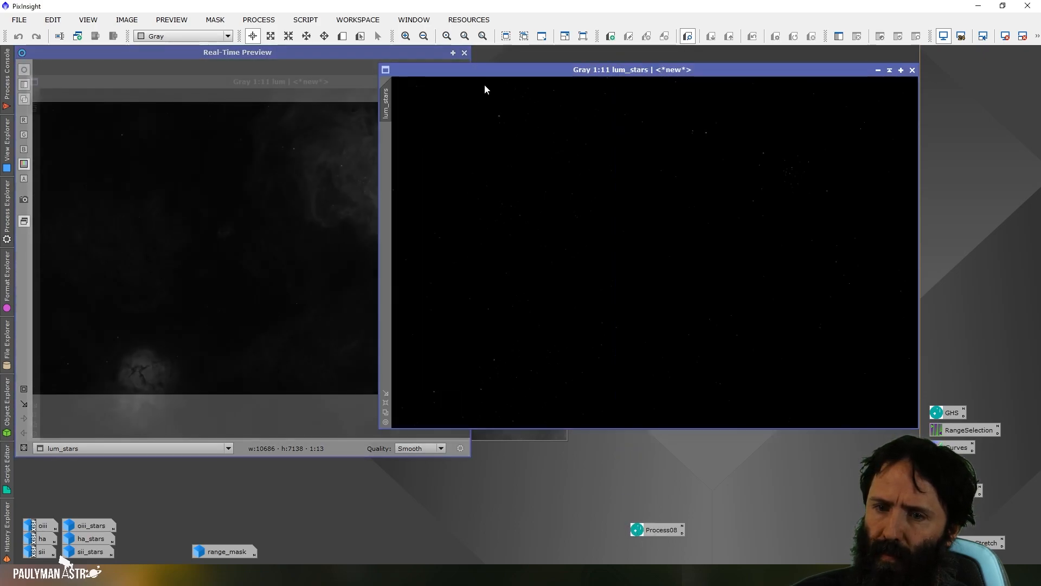
drag(672, 531, 634, 334)
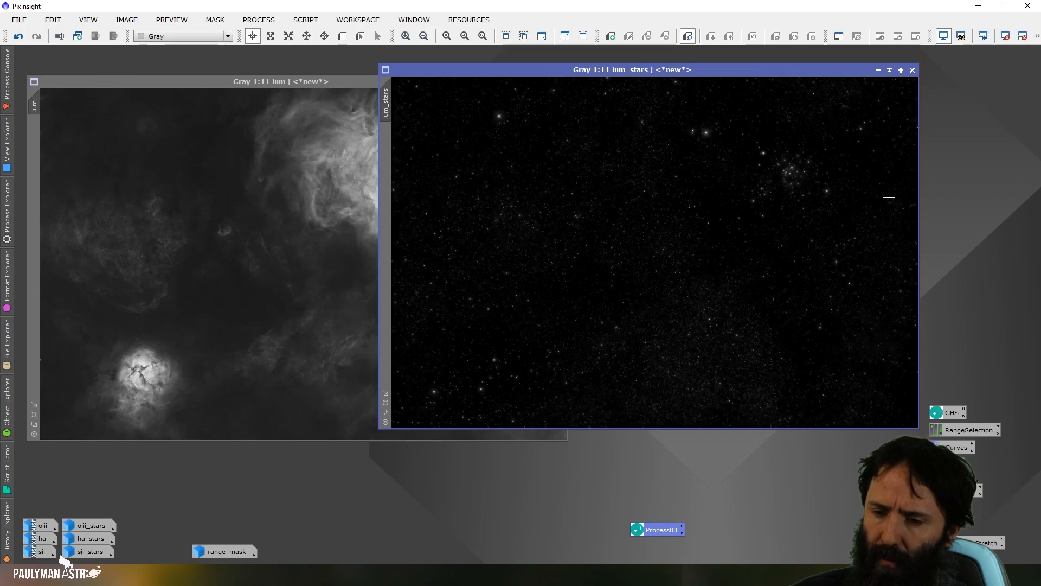
click(878, 71)
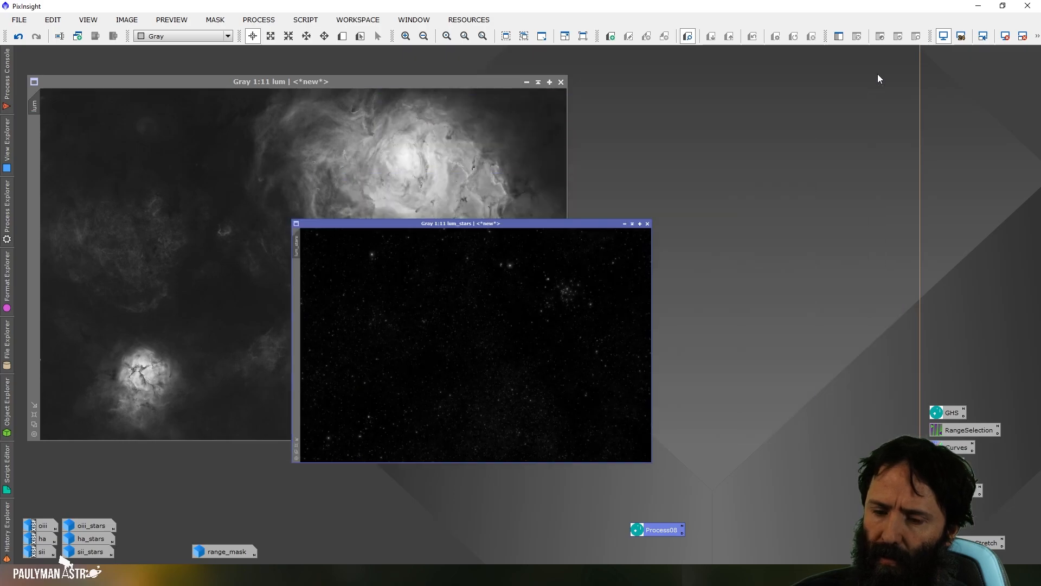
Rename the saved star stretch process icon and place it beside the other saved process icons
right_click(671, 529)
click(742, 413)
text(Add)
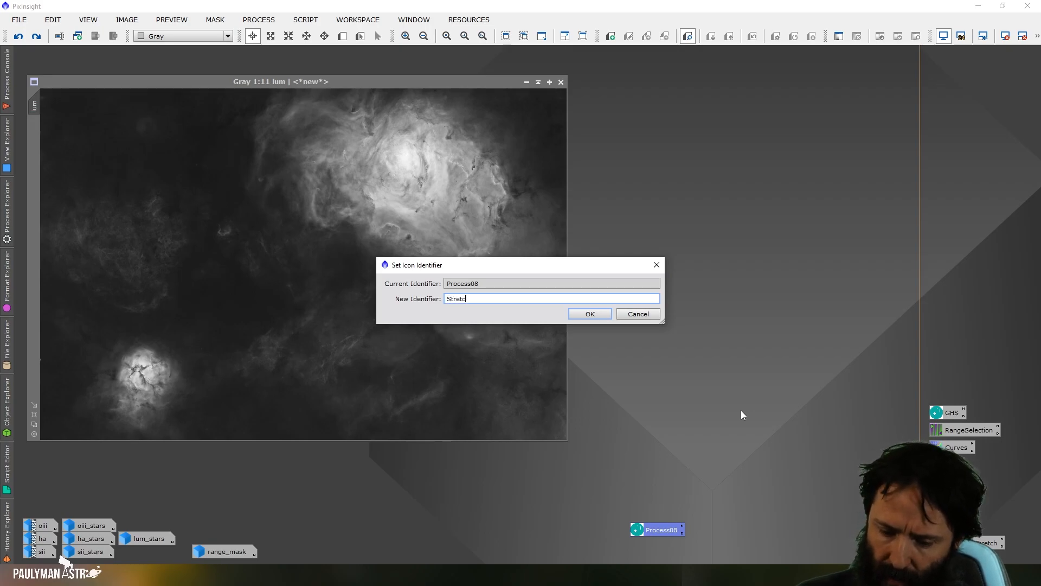
click(590, 314)
drag(678, 530, 856, 531)
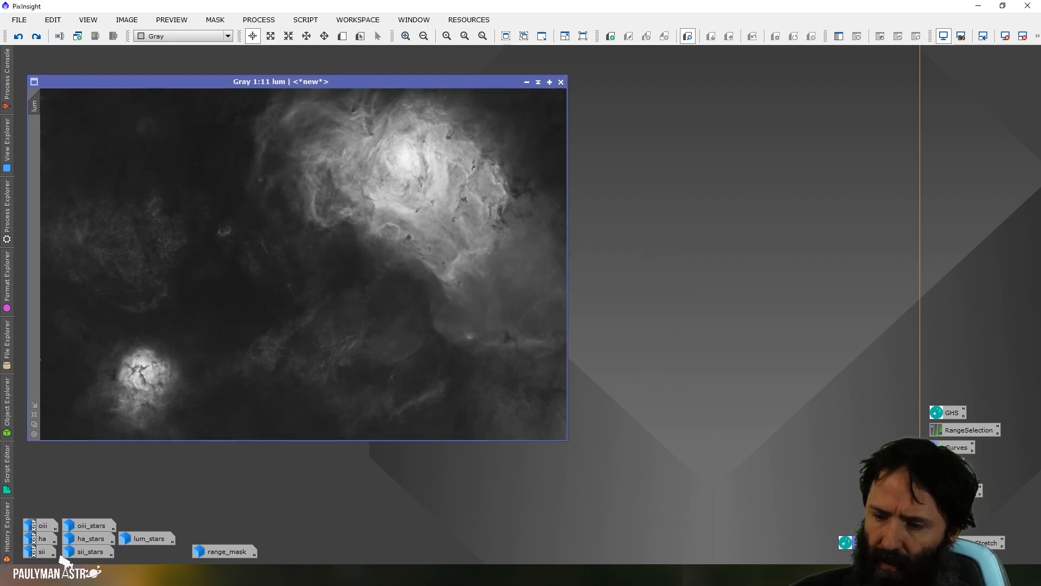
Check lum_stars, clear the screen stretch on sii_stars, and apply the saved star stretch to sii_stars
double_click(147, 539)
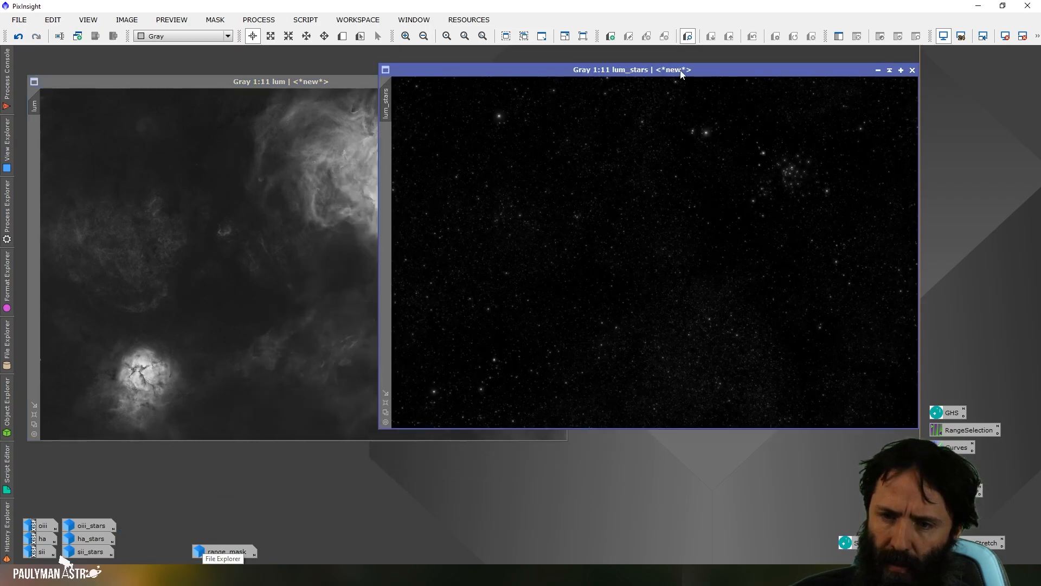
click(878, 70)
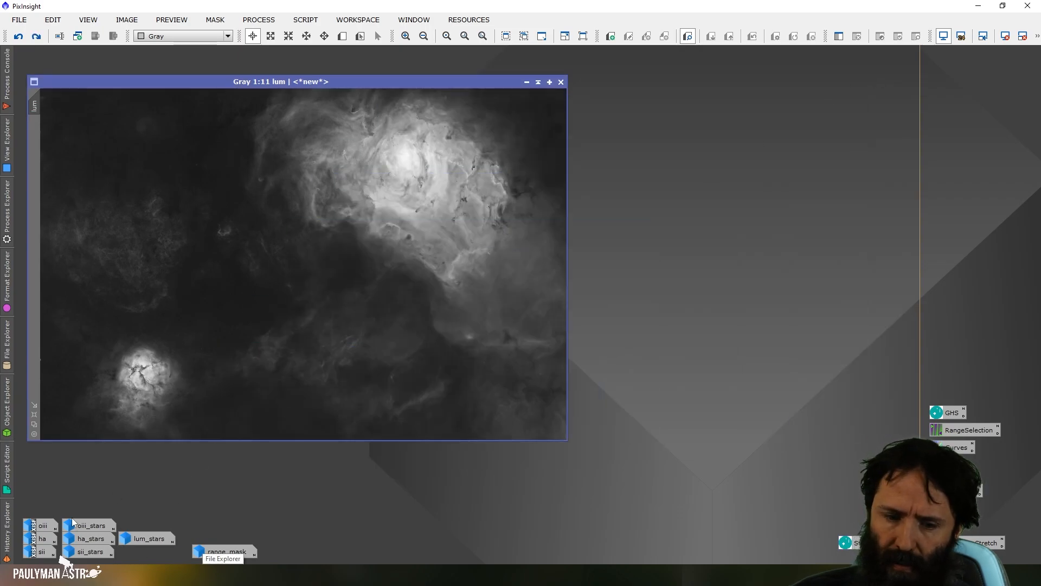
double_click(102, 552)
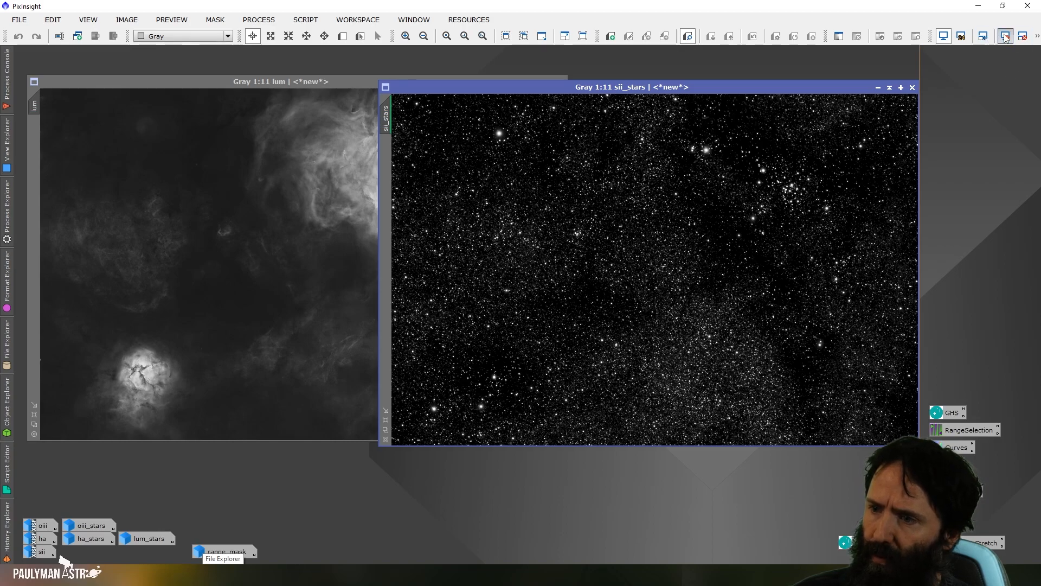
click(1005, 36)
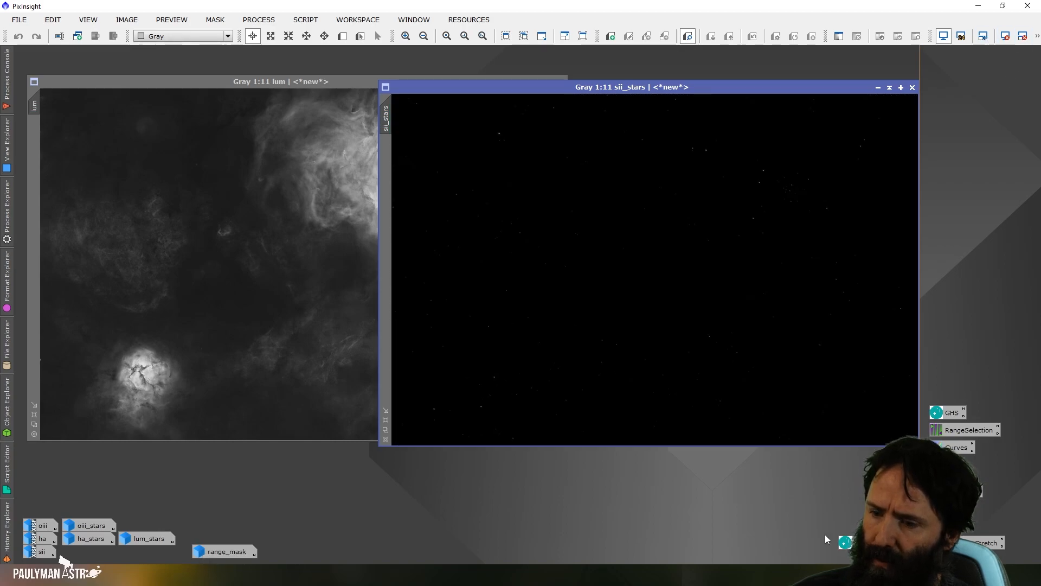
click(878, 87)
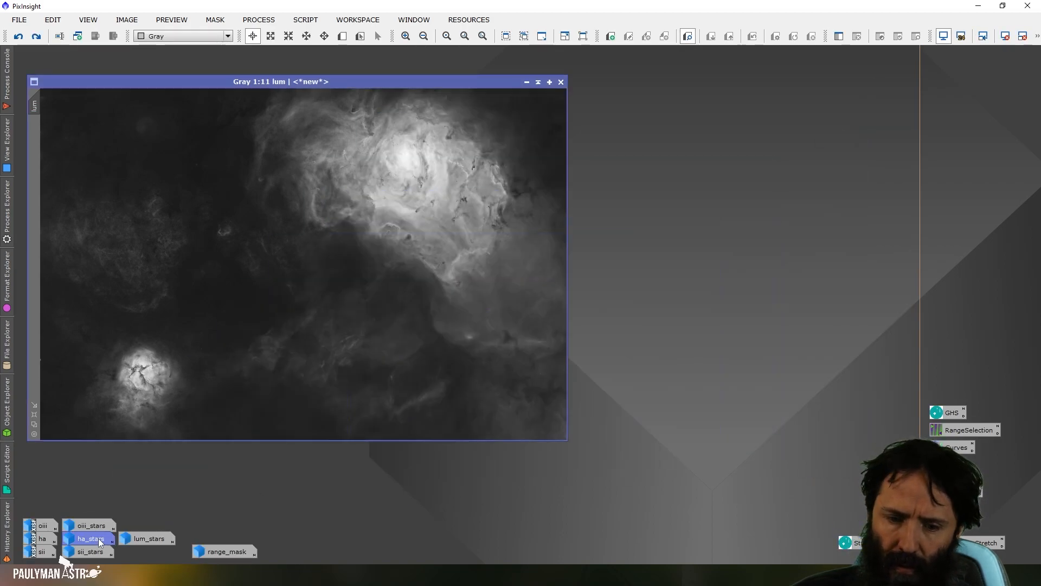
Open ha_stars, clear its screen stretch, apply the saved star stretch to it, and minimize it
double_click(99, 542)
click(1005, 36)
drag(846, 542, 789, 375)
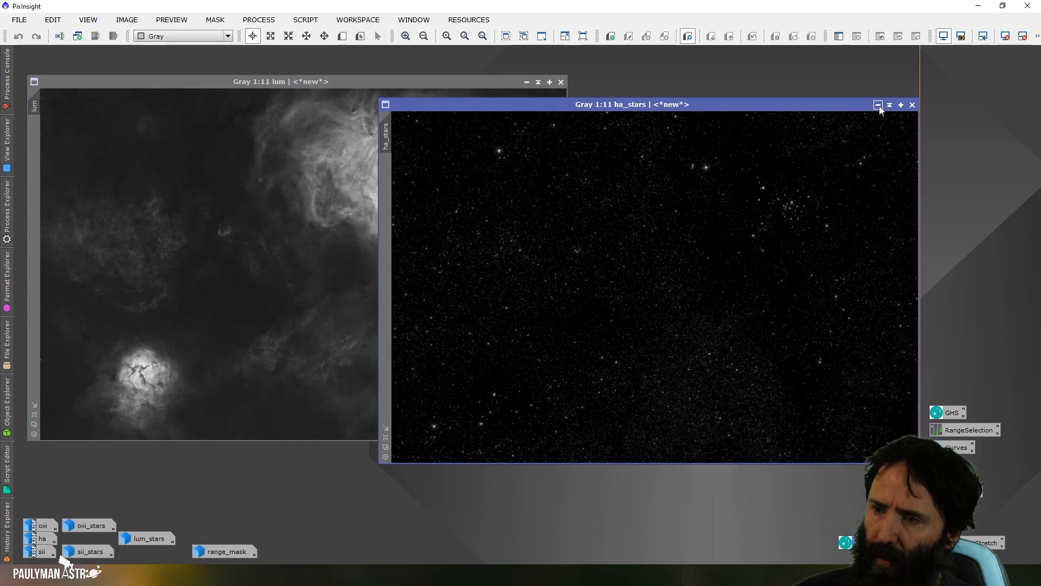
click(878, 105)
Open oiii_stars, clear its screen stretch, apply the saved star stretch to it, and minimize it
double_click(90, 525)
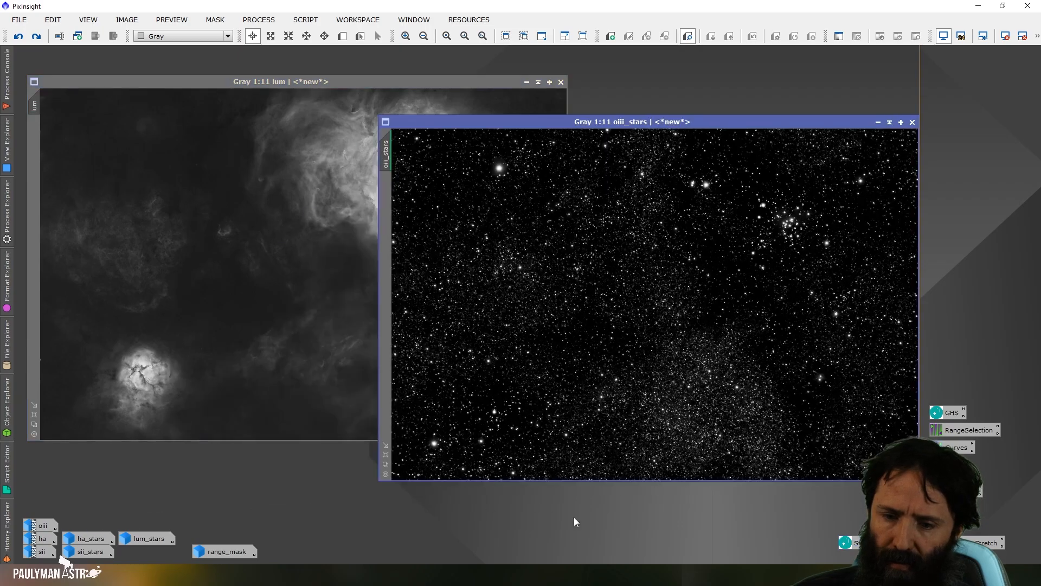
click(1005, 36)
drag(845, 542, 757, 356)
click(878, 122)
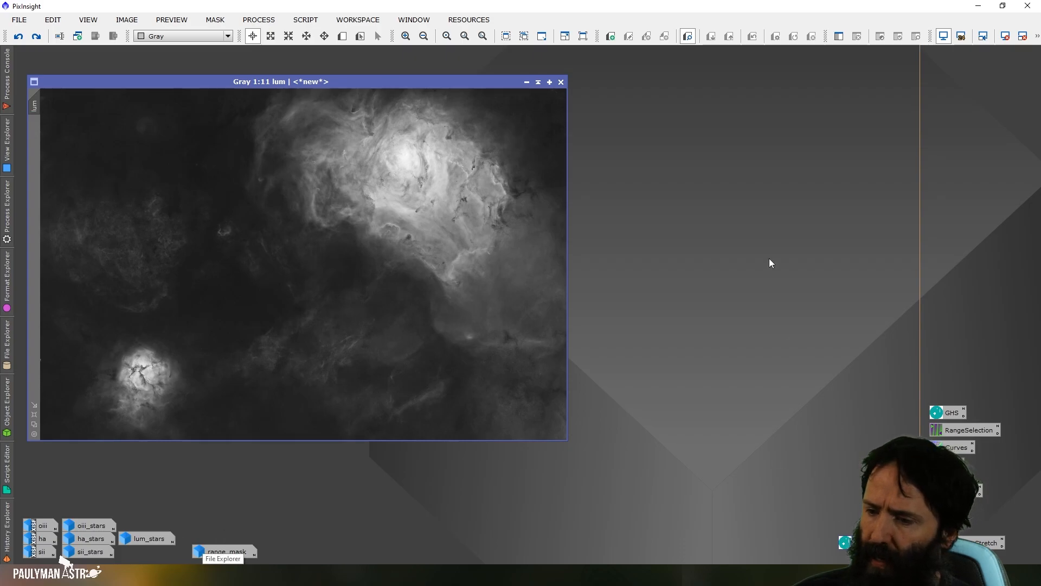
Add the stars back into lum using PixelMath with the expression $T+$T_stars-$T*$T_stars, and close PixelMath
click(259, 19)
mouse_move(339, 12)
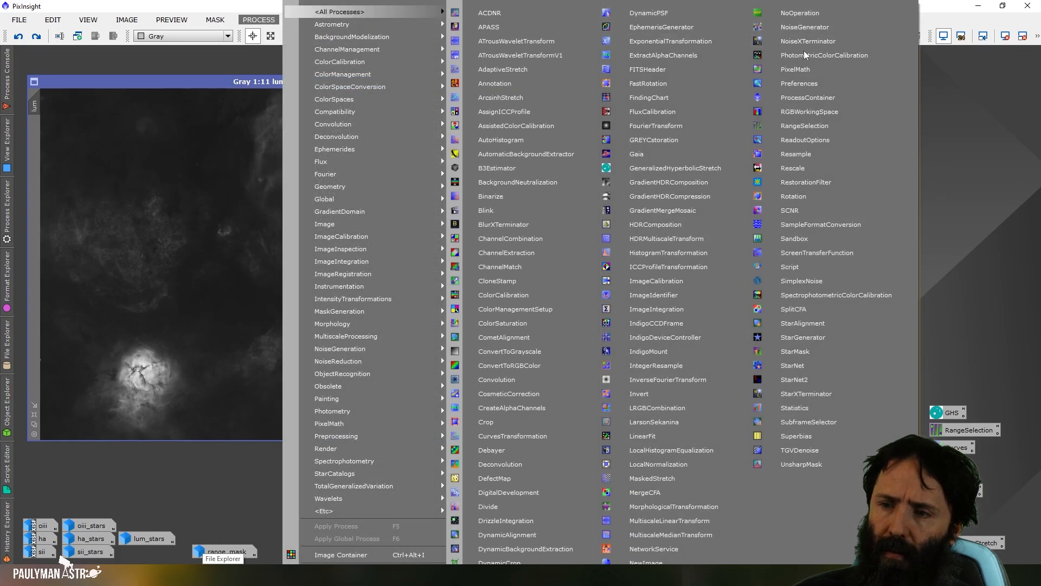
click(813, 69)
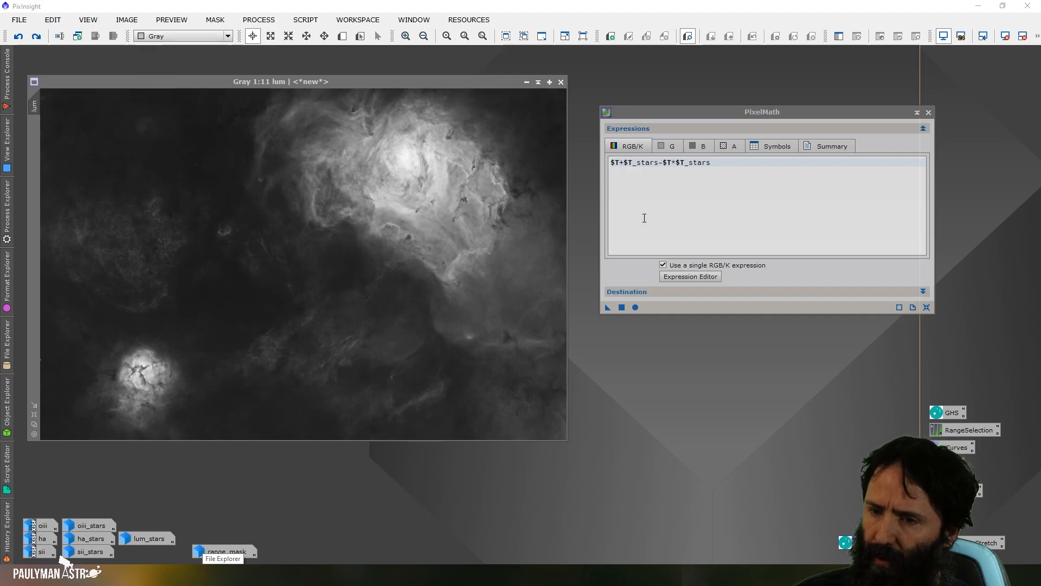
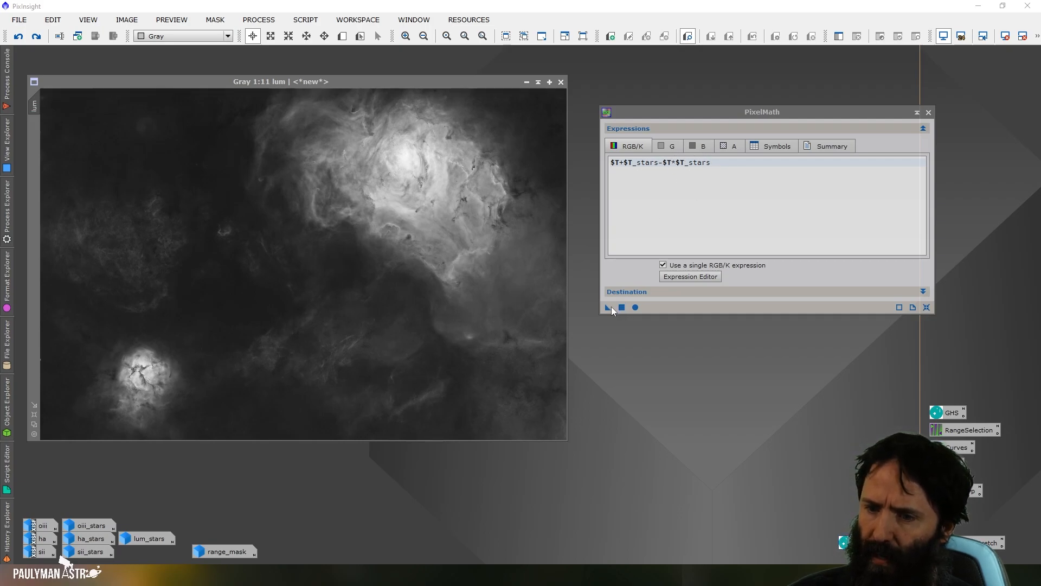
drag(608, 308, 357, 293)
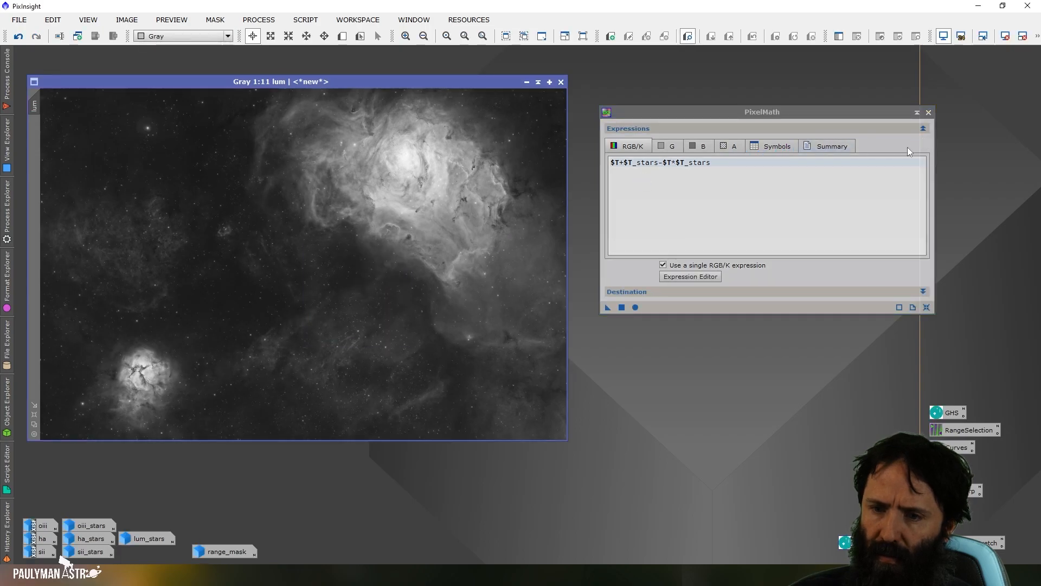
click(928, 112)
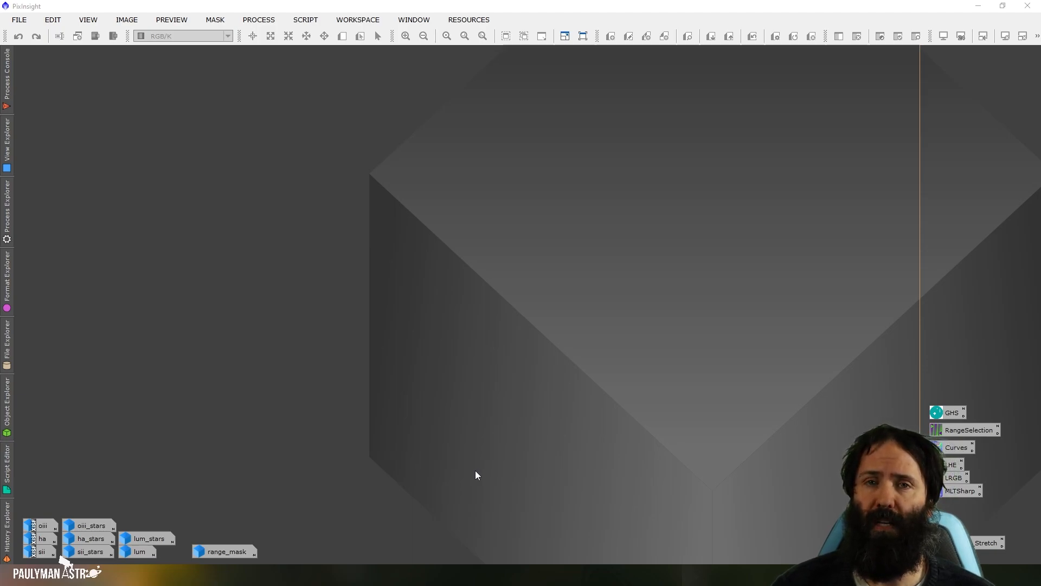
Open ha and the saved GHS process, and set the symmetry point to 0.000484 from the histogram, just past its peak
double_click(36, 539)
double_click(951, 413)
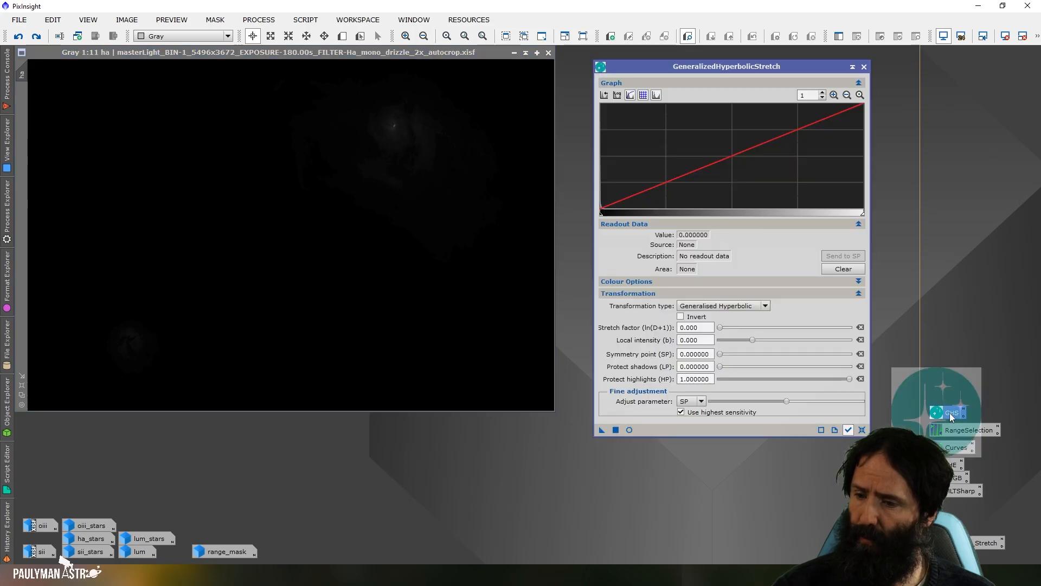
click(834, 95)
click(631, 115)
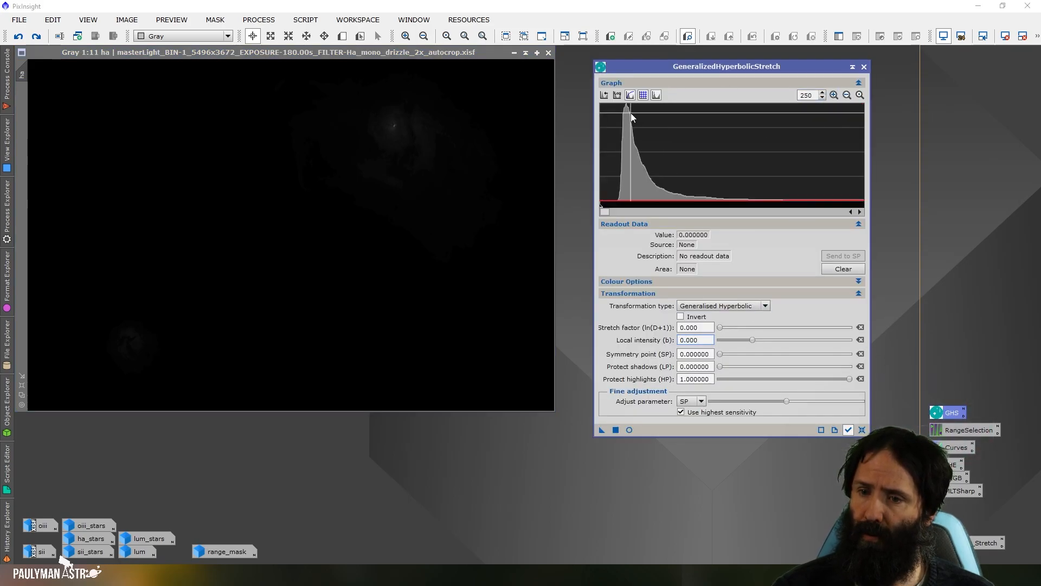
click(632, 113)
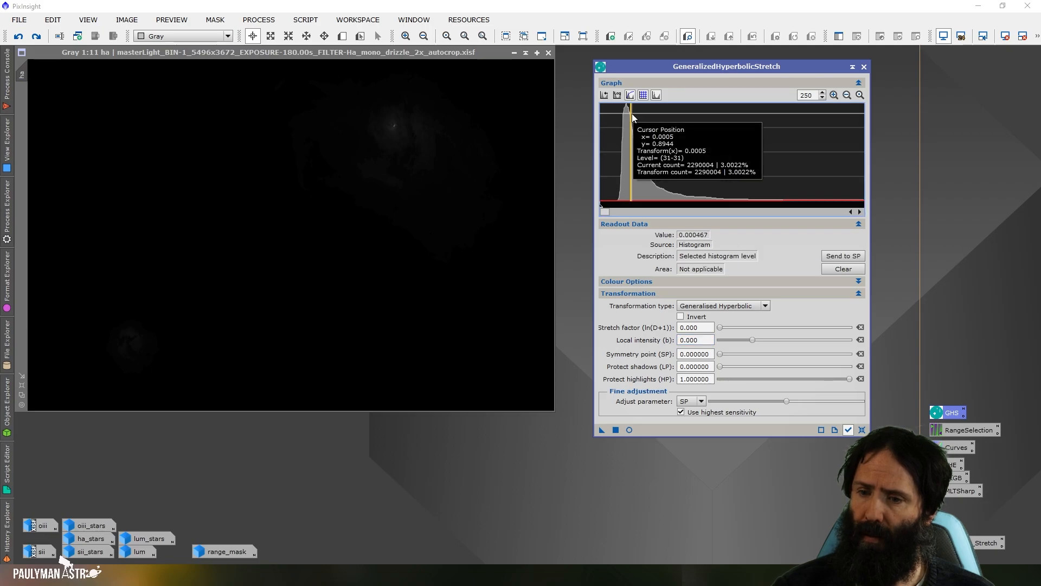
click(832, 257)
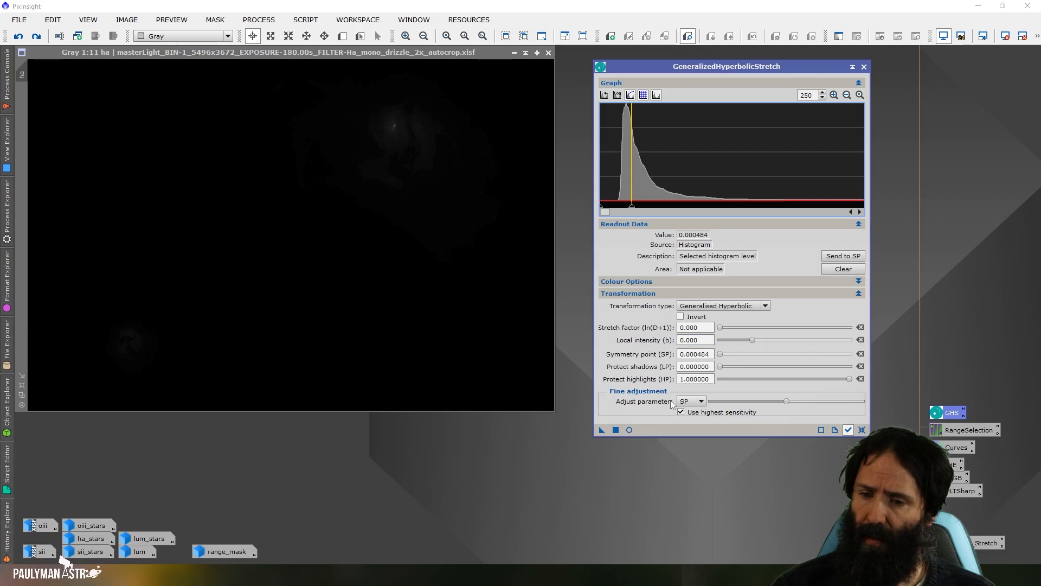
Stretch ha with stretch factor 6.370 and local intensity 1.870 using the real-time preview, and minimize ha
click(629, 430)
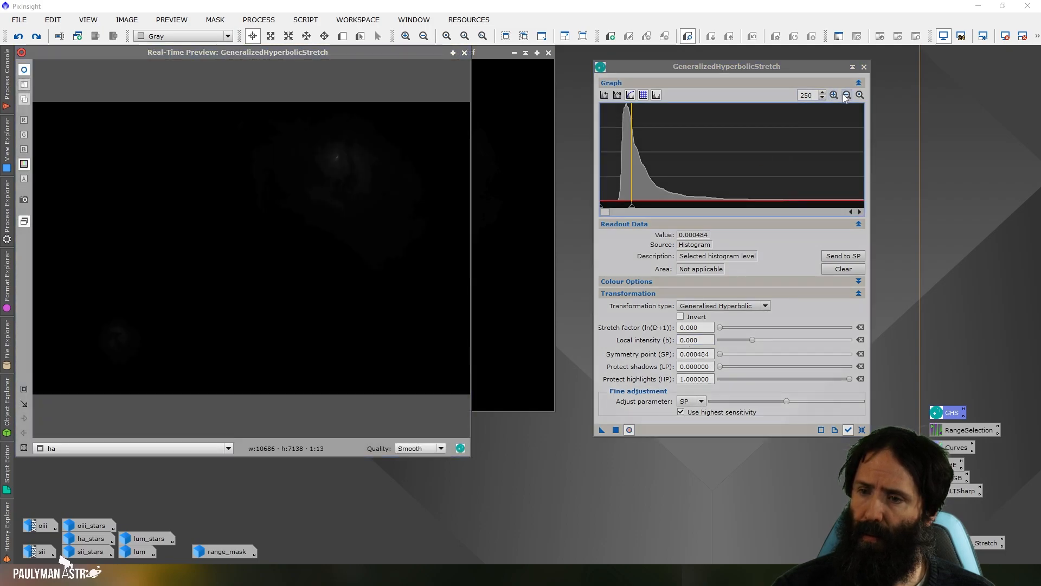
drag(719, 328, 762, 327)
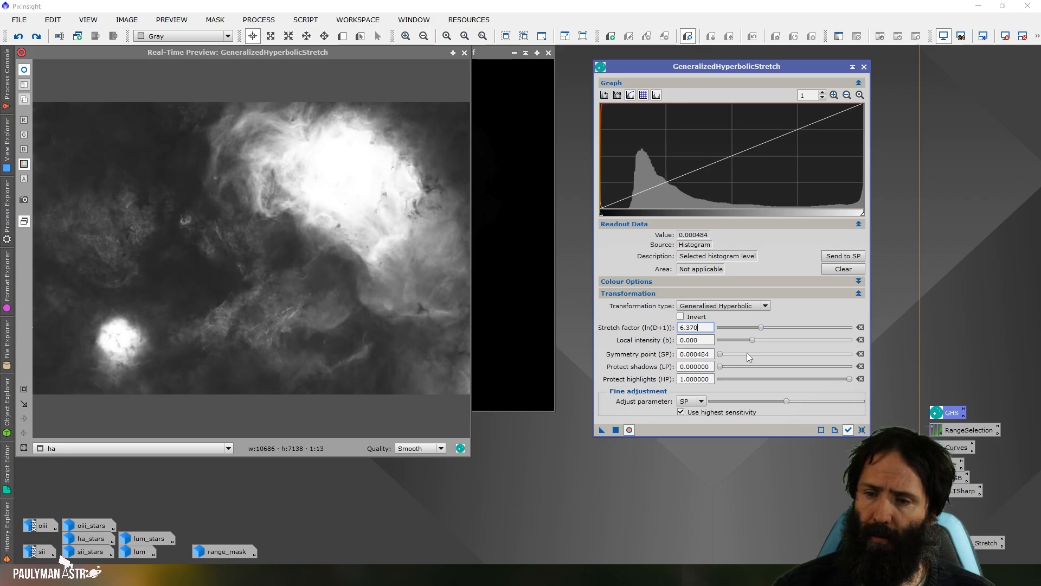
drag(754, 342, 765, 345)
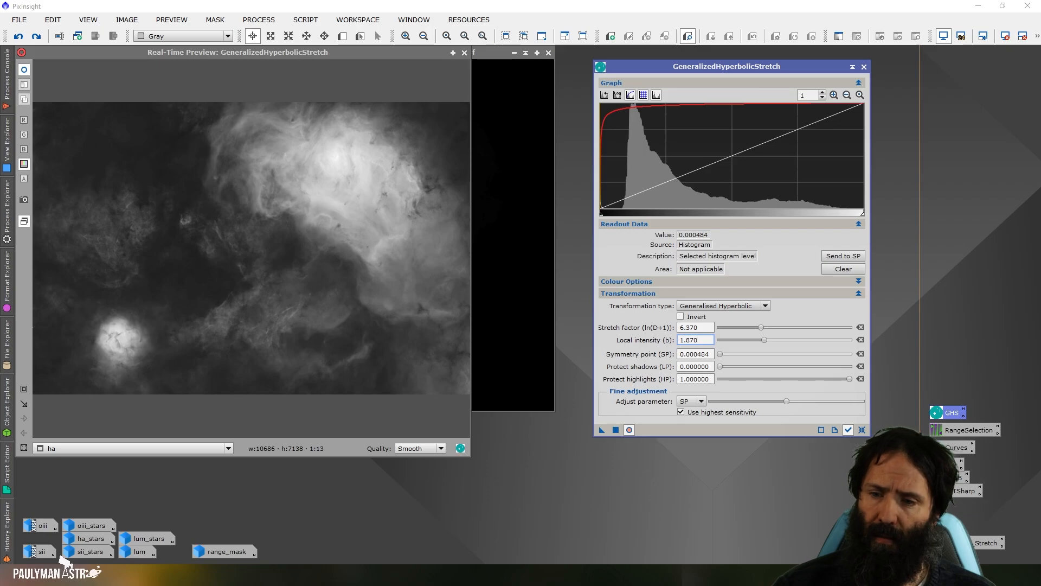
click(616, 429)
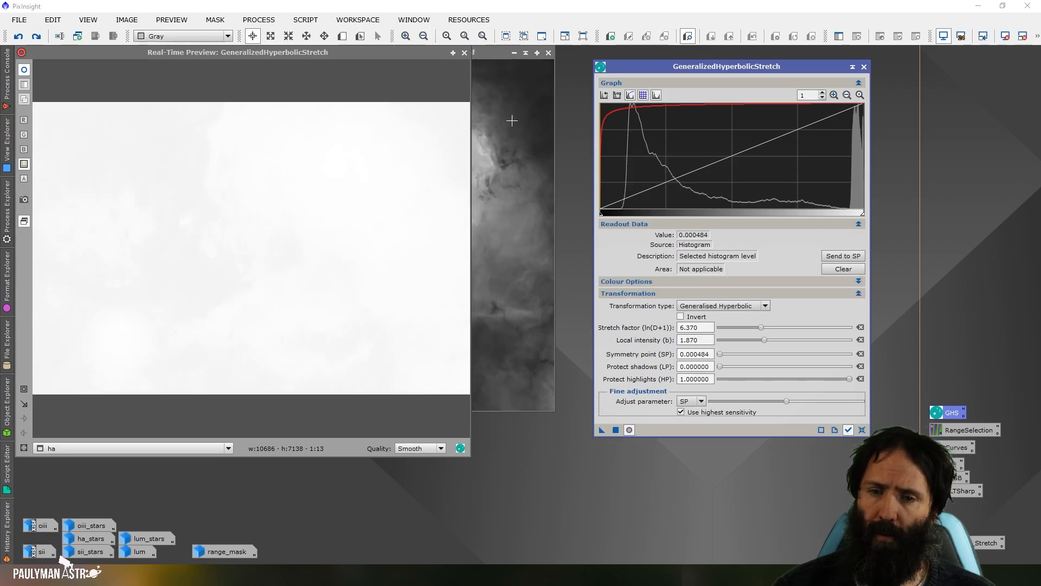
click(464, 52)
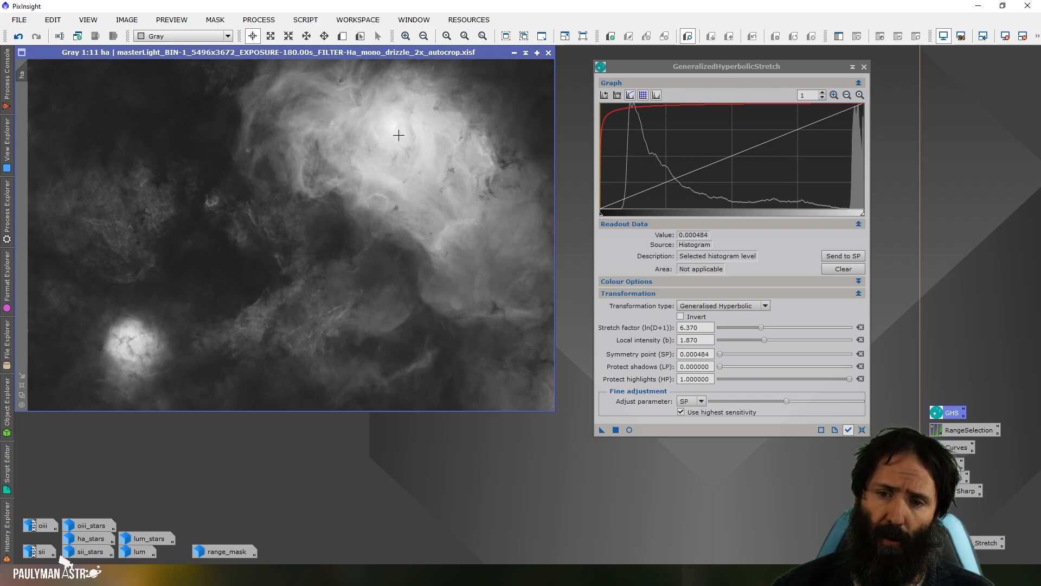
click(514, 53)
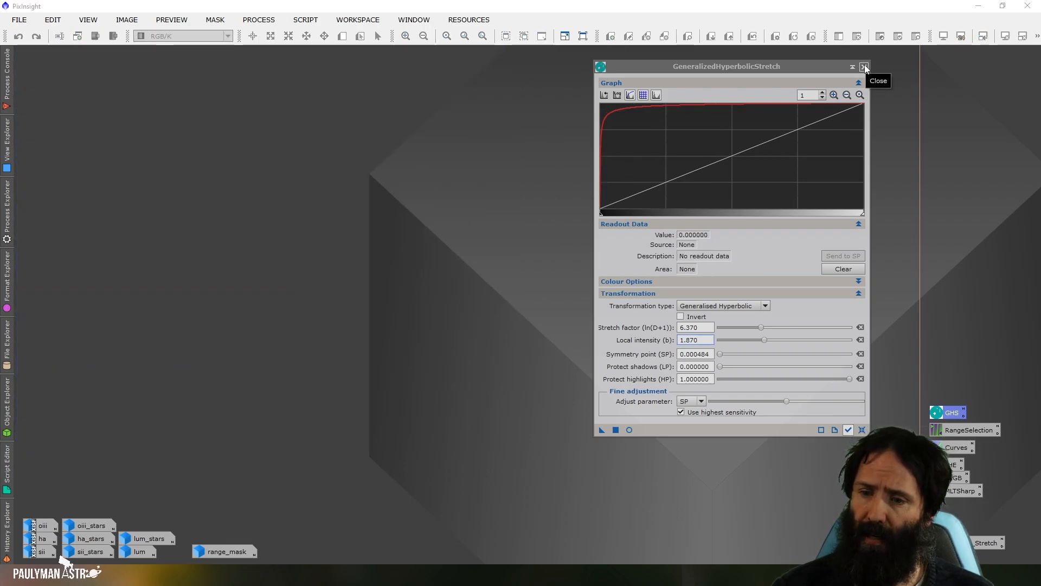
Reset GeneralizedHyperbolicStretch, open oiii, and set the symmetry point to 0.000557 from its histogram
click(862, 429)
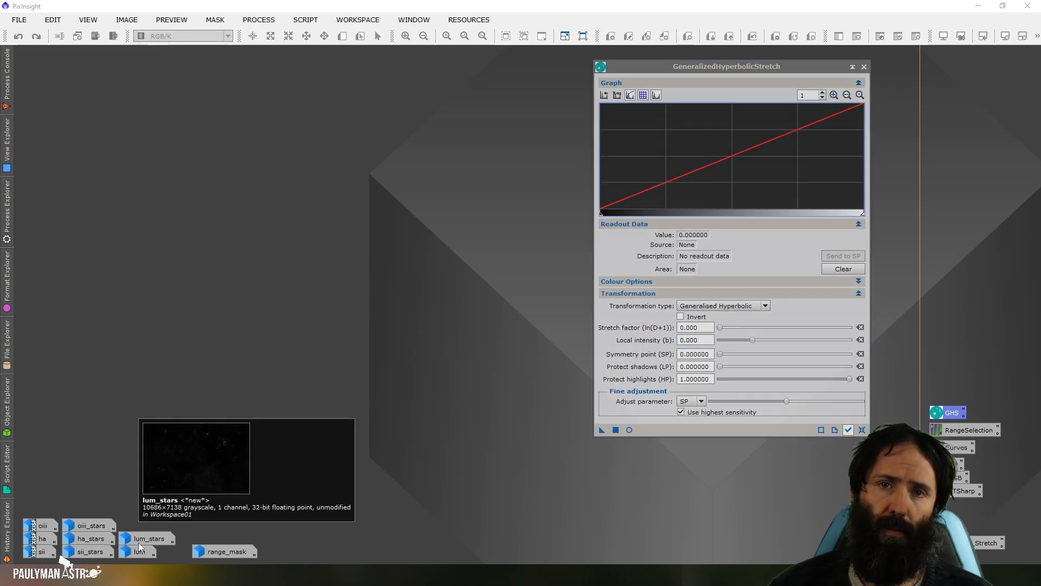
double_click(43, 524)
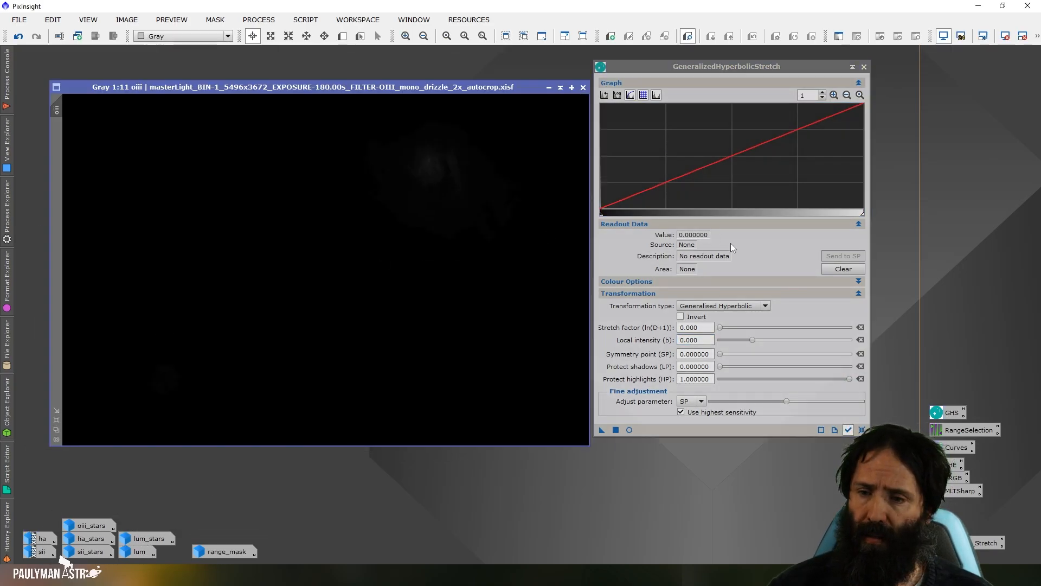
click(834, 95)
click(637, 118)
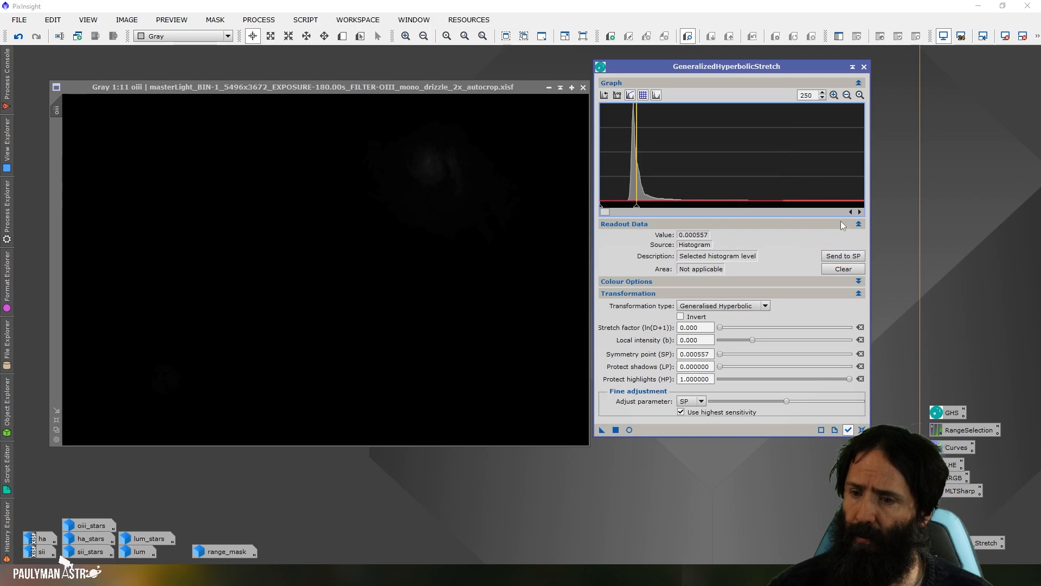
click(847, 95)
Stretch oiii with stretch factor 6.870, local intensity 3.290 and symmetry point 0.000661 using the real-time preview
click(629, 429)
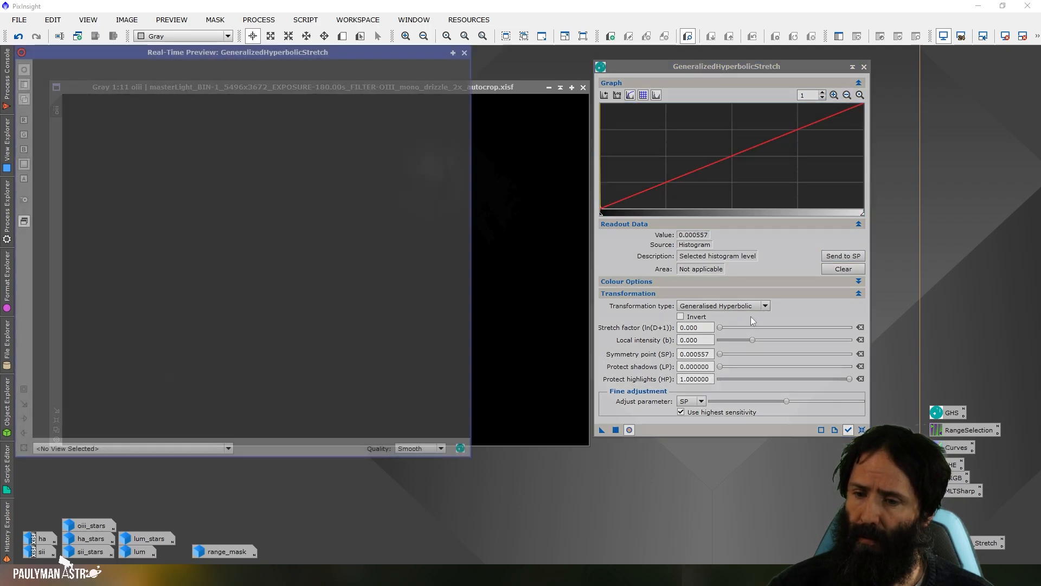
drag(720, 327, 766, 332)
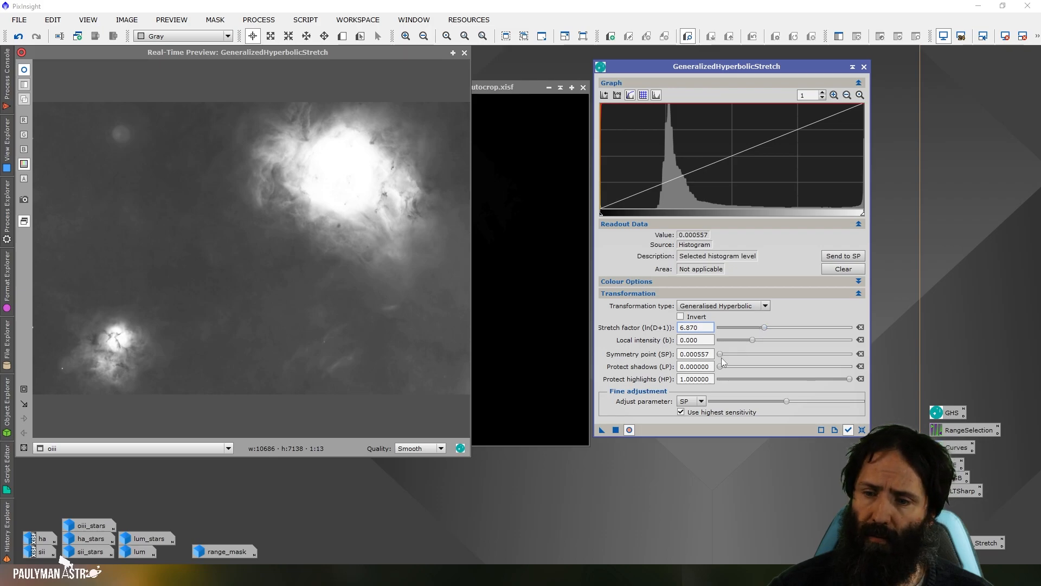
drag(753, 343, 777, 344)
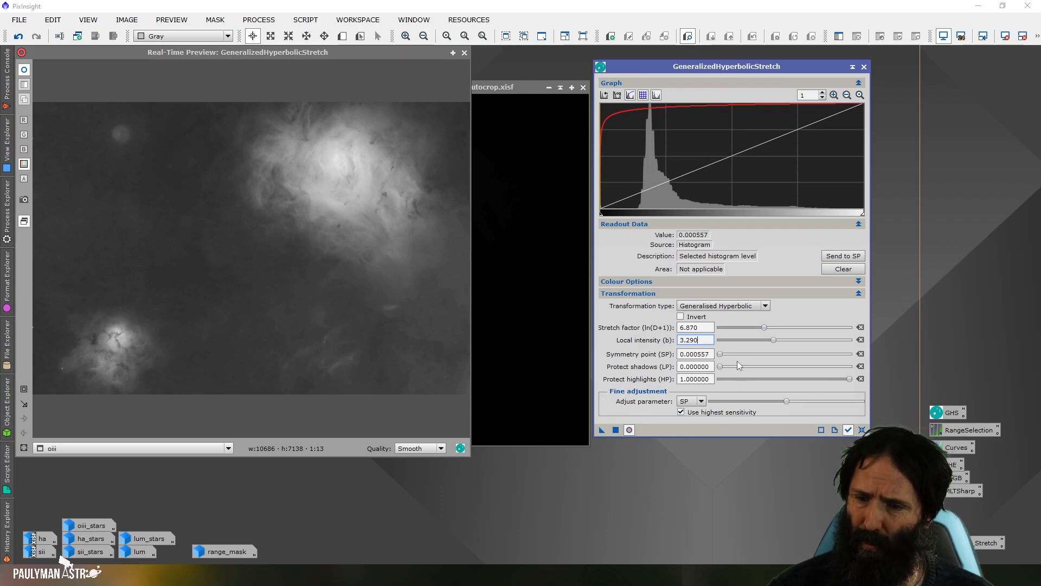
drag(789, 402, 804, 403)
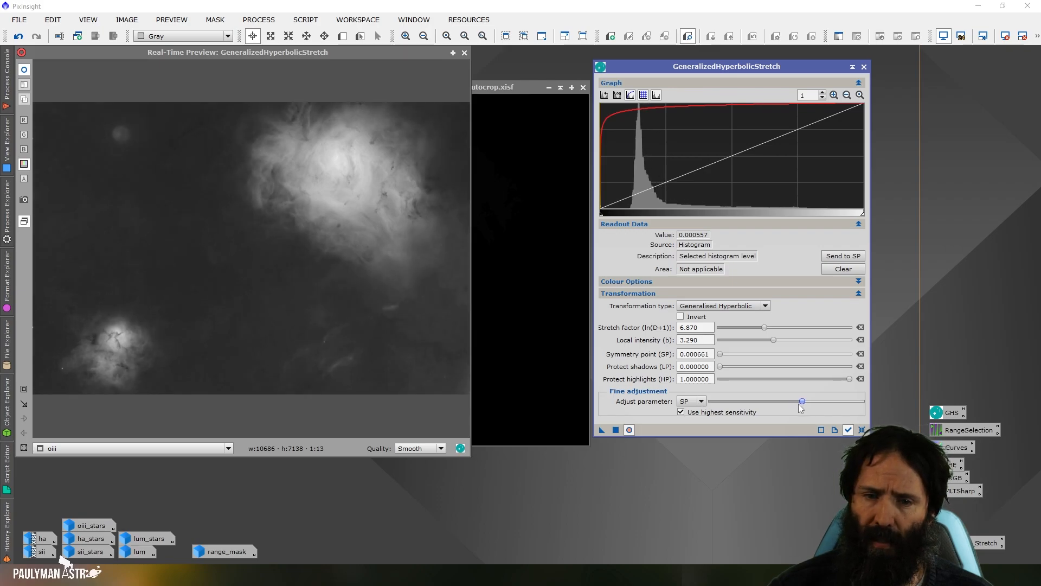
click(616, 430)
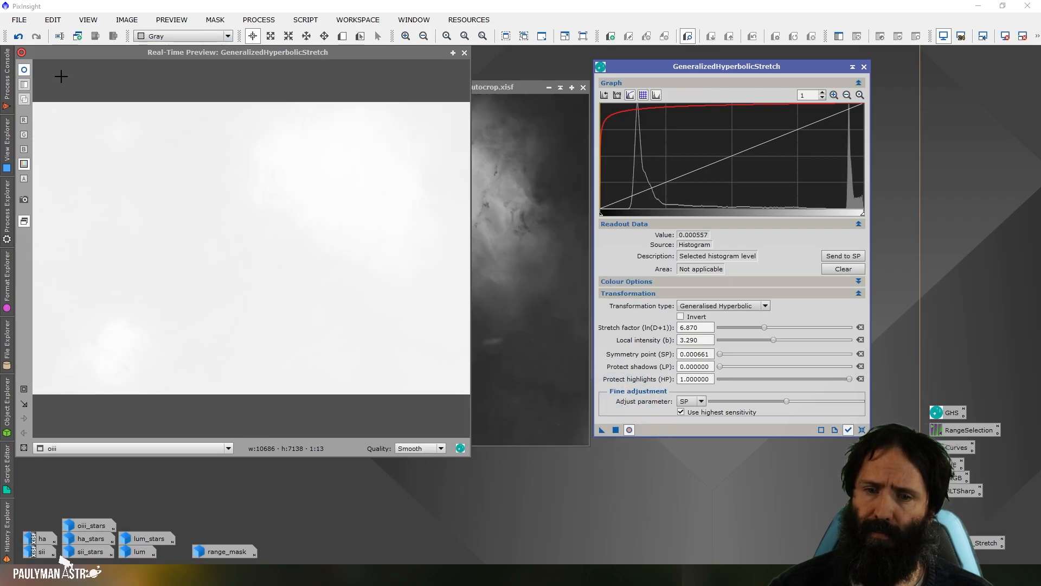
click(464, 52)
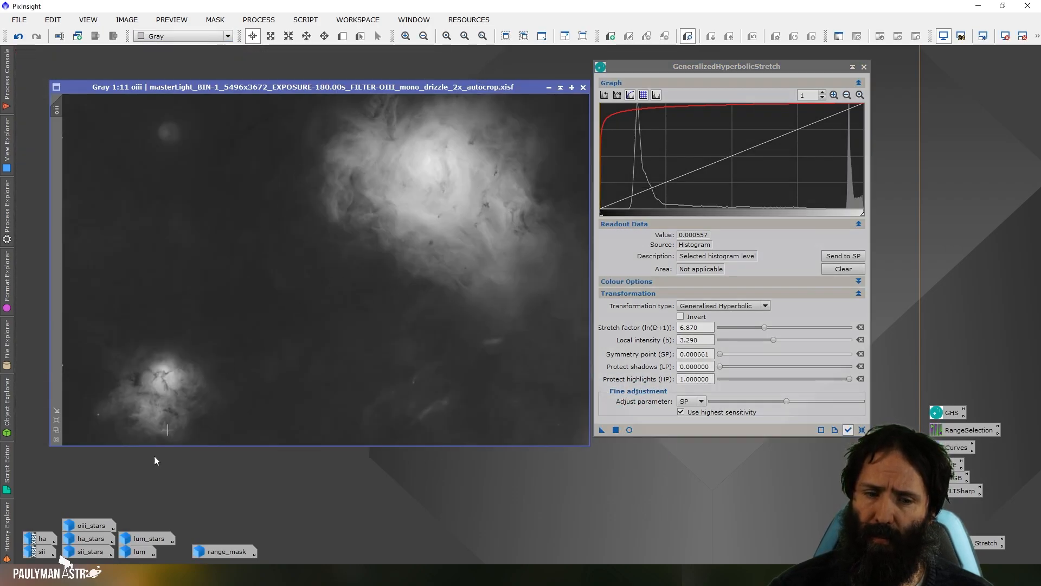
Reopen ha next to oiii, and reset and close GeneralizedHyperbolicStretch
double_click(42, 538)
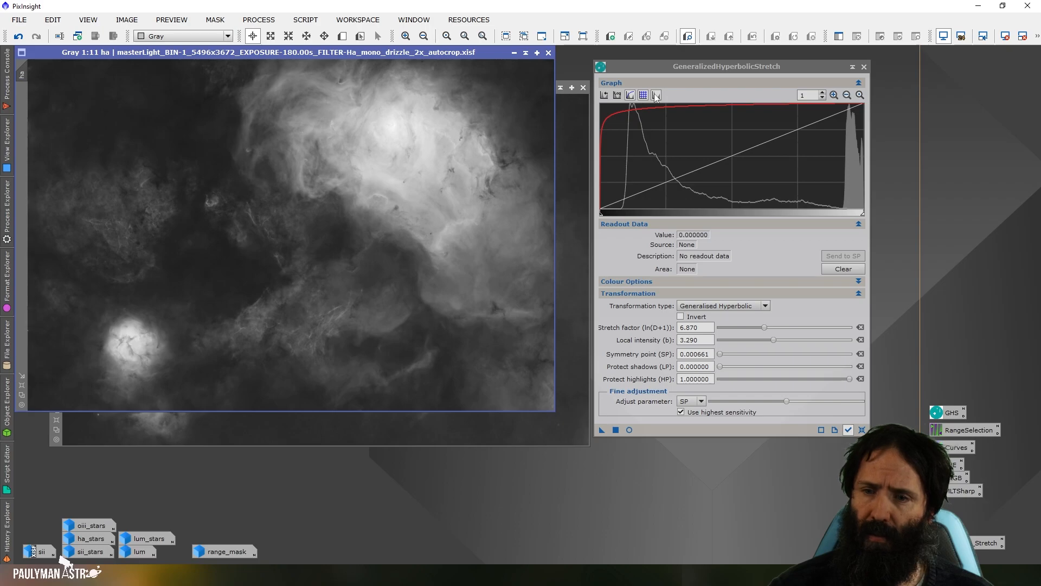
drag(686, 66, 709, 71)
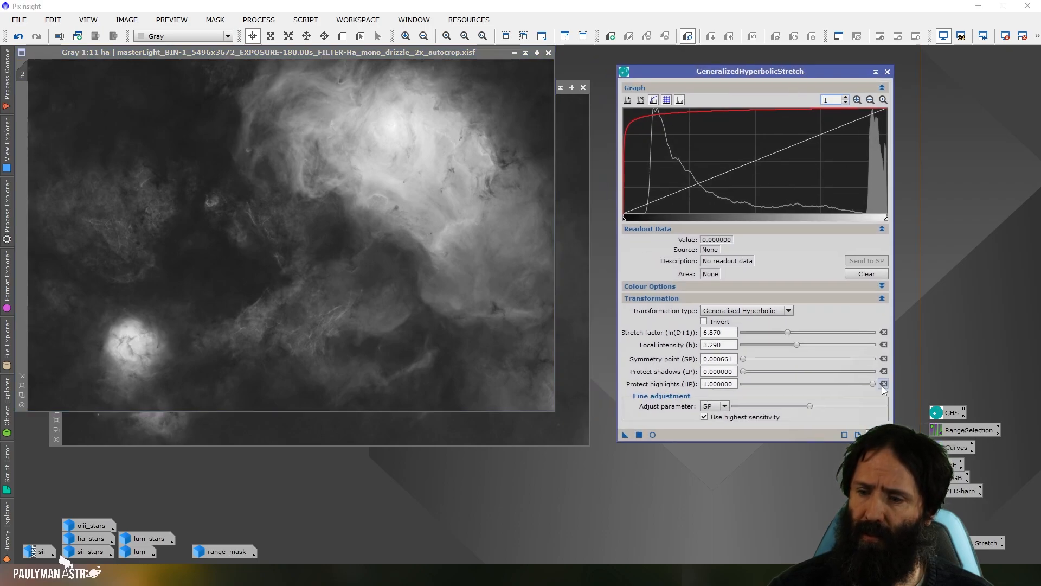
click(883, 434)
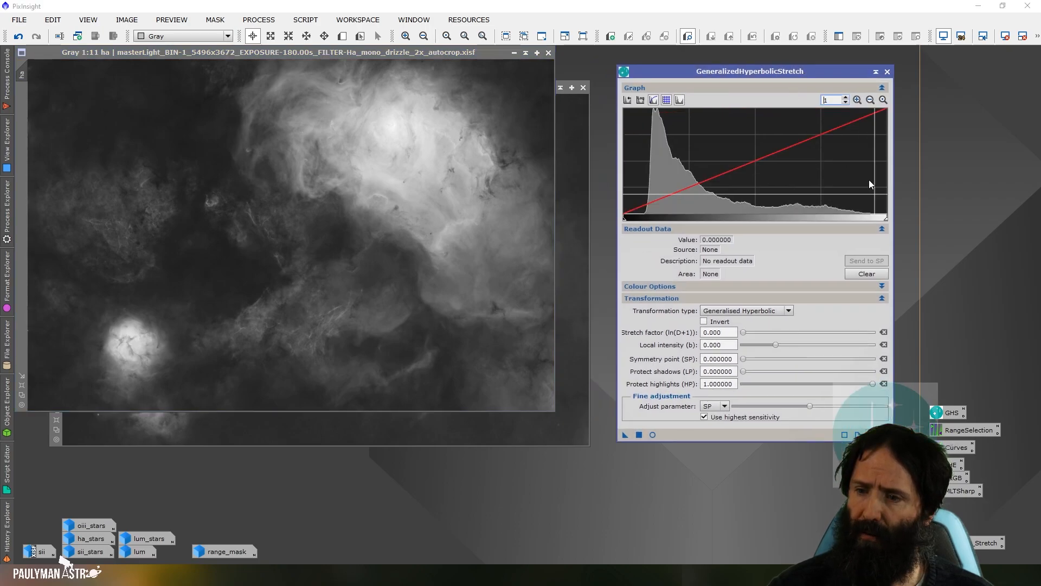
click(887, 71)
Move oiii in front of ha to compare the two stretched images, and minimize both
click(570, 139)
drag(481, 86, 586, 151)
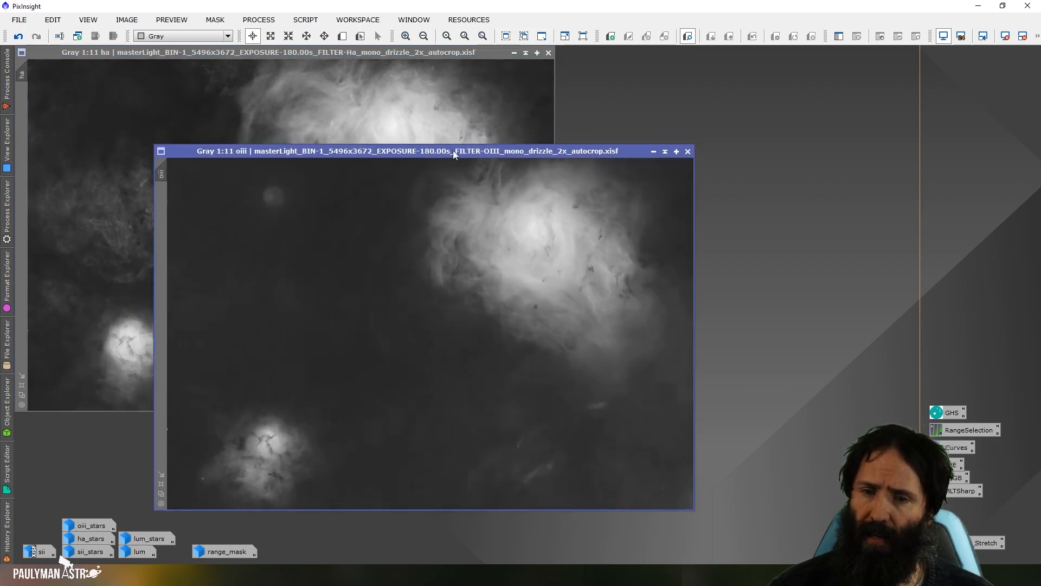
drag(453, 151, 455, 171)
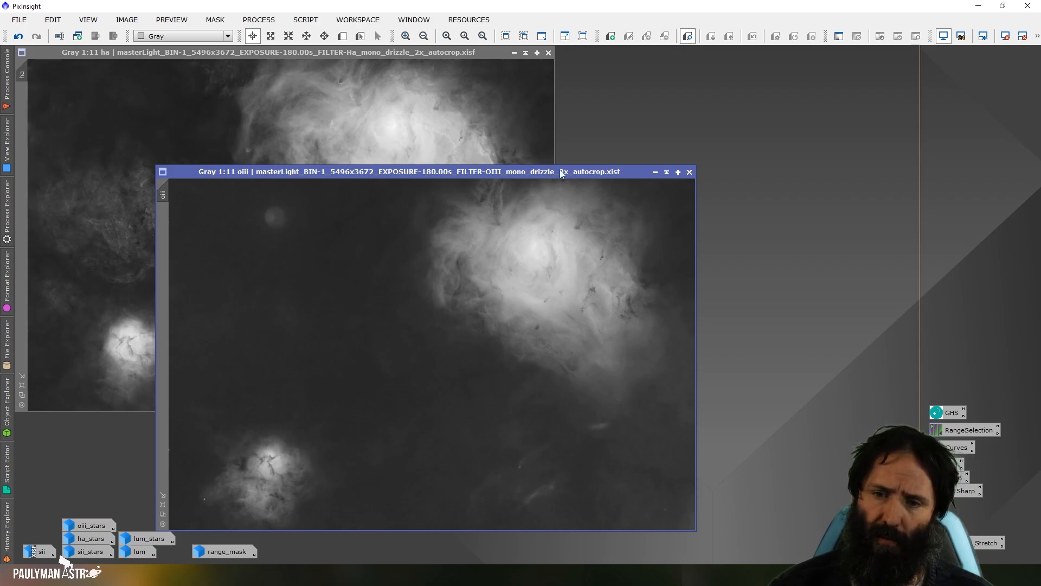
click(656, 173)
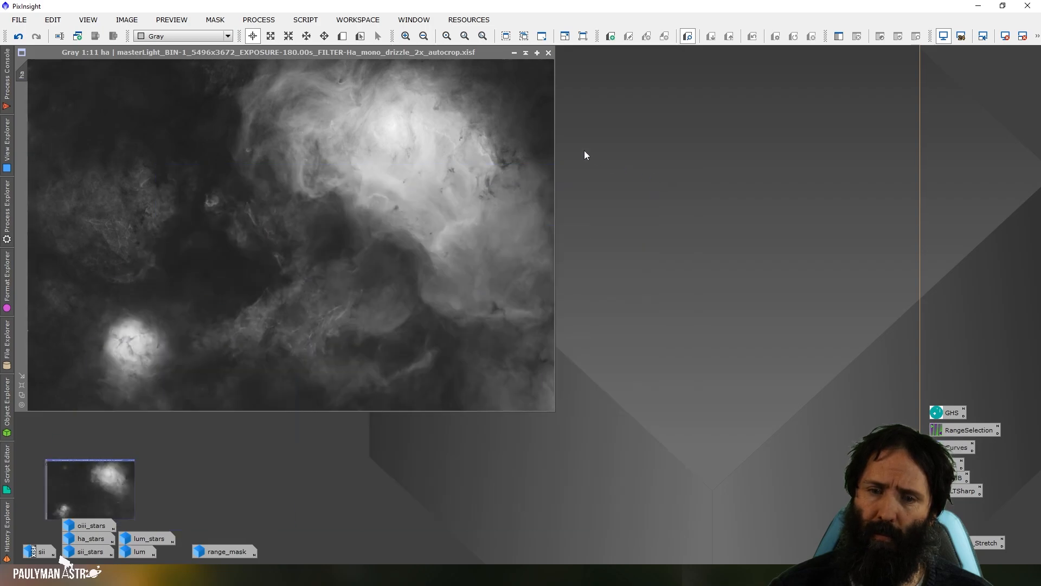
click(515, 54)
Open sii with a GeneralizedHyperbolicStretch real-time preview and set the symmetry point to 0.000418 from its histogram
double_click(43, 551)
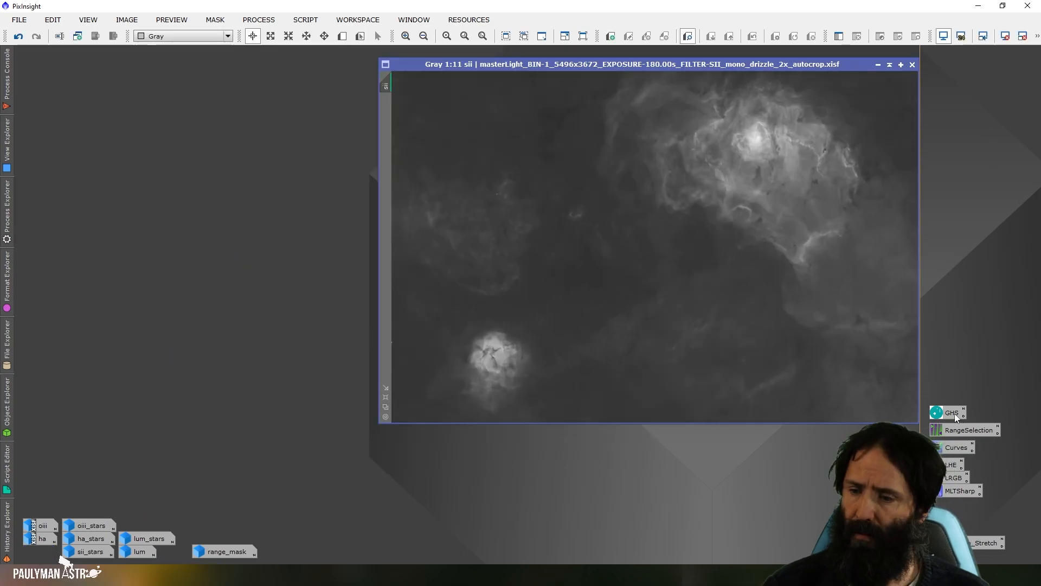
double_click(953, 413)
click(652, 434)
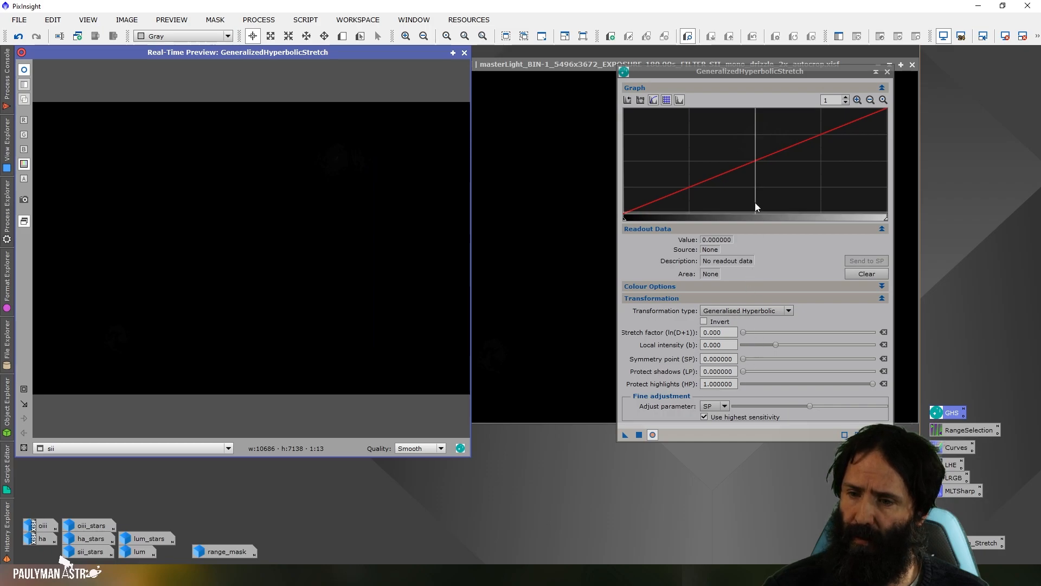
click(858, 100)
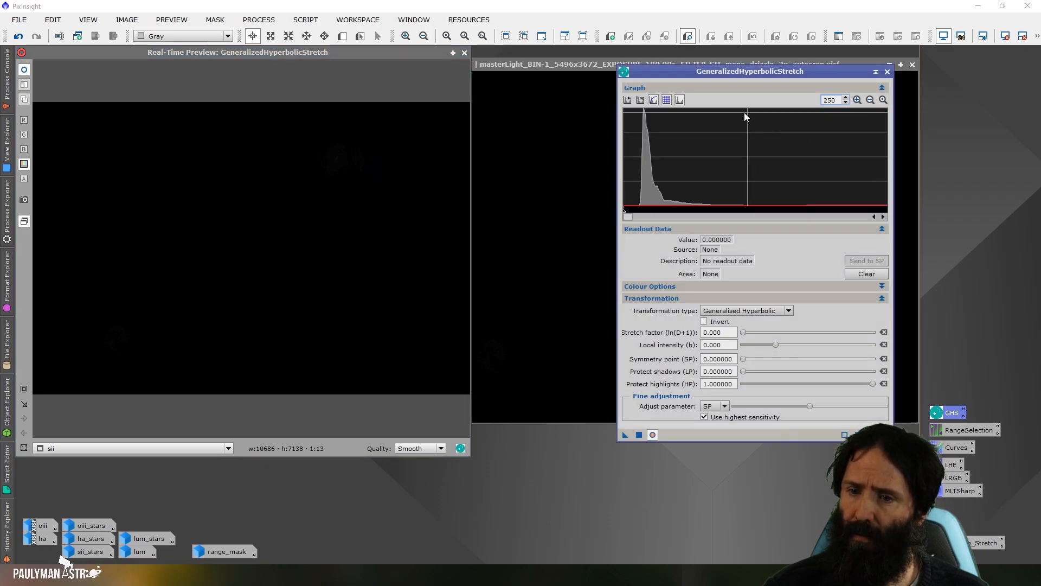
click(649, 125)
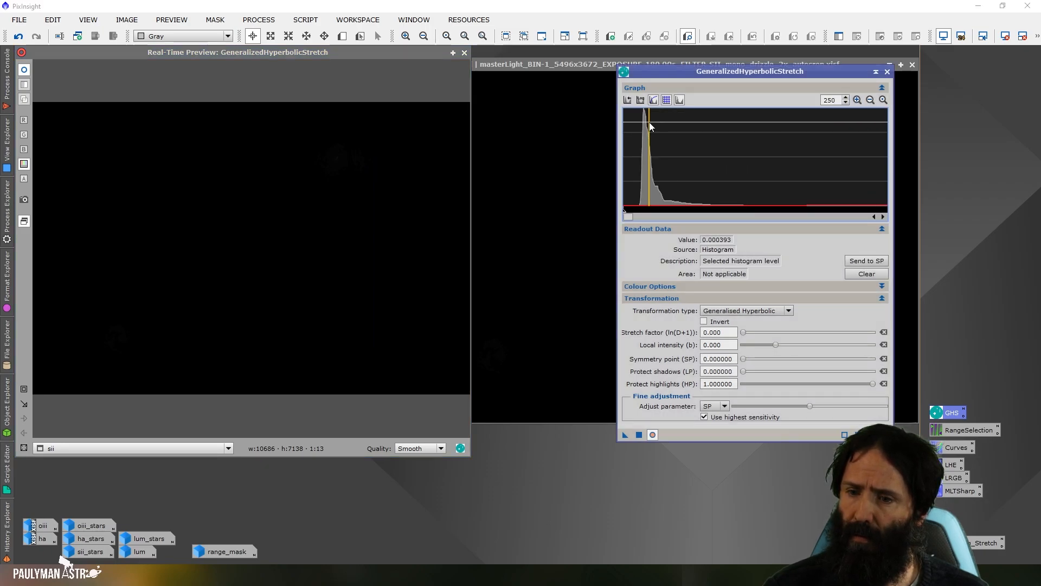
click(651, 125)
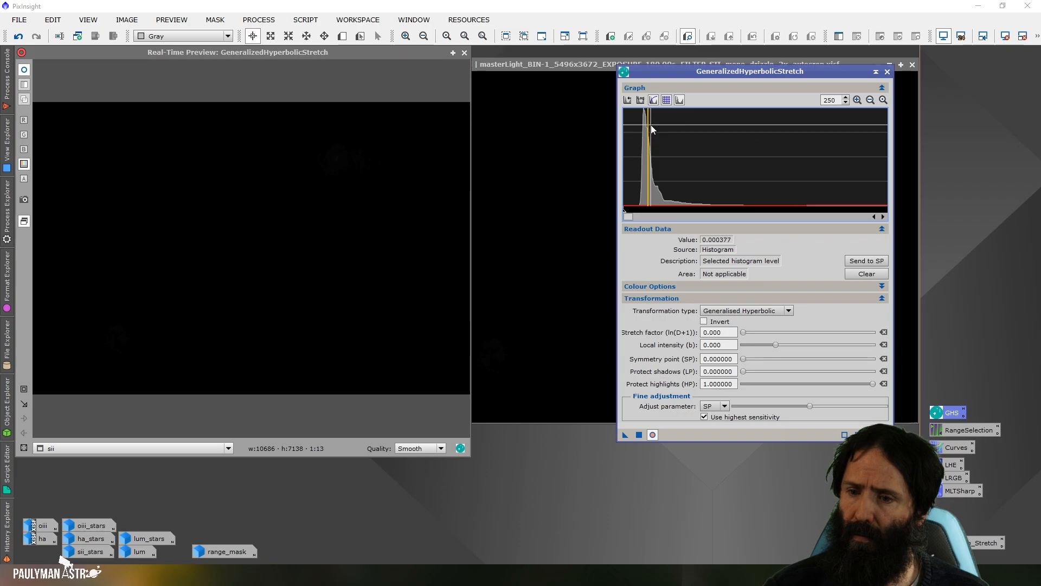
click(861, 262)
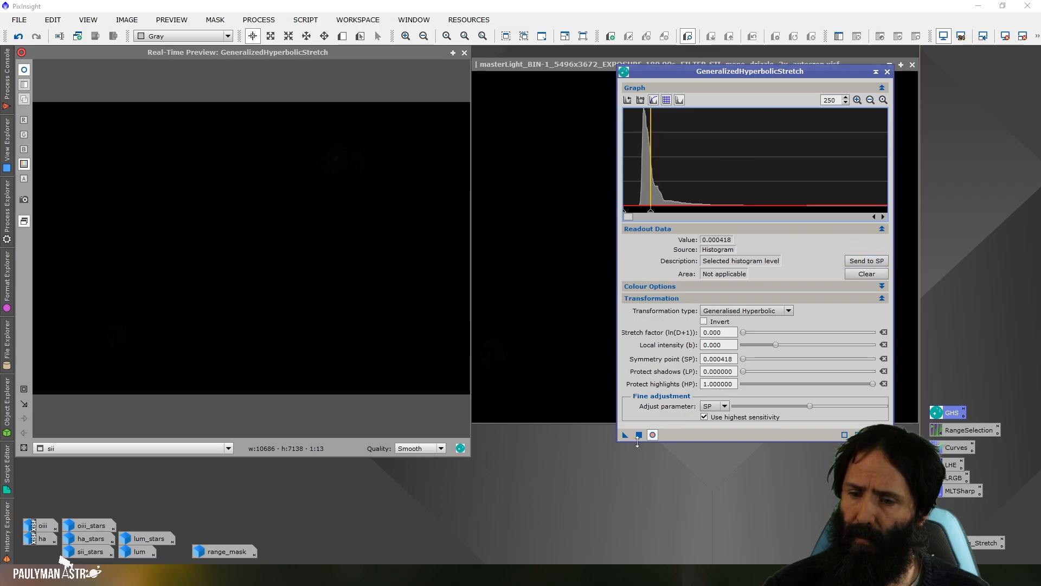
Stretch sii with stretch factor 7.530 and local intensity 1.370, and close the preview and GeneralizedHyperbolicStretch
click(870, 100)
drag(743, 332, 795, 333)
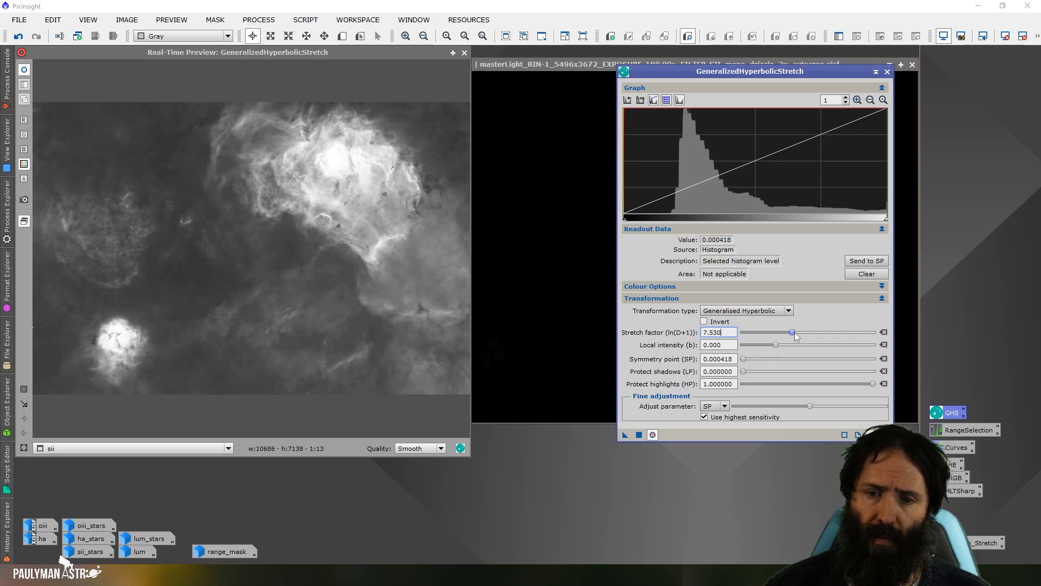
drag(774, 341, 785, 345)
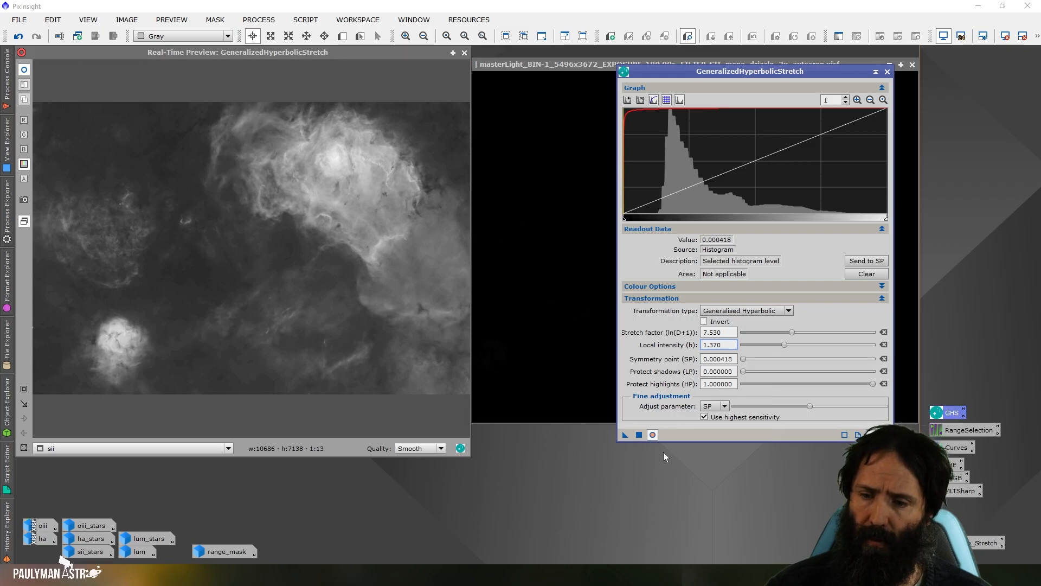
click(638, 434)
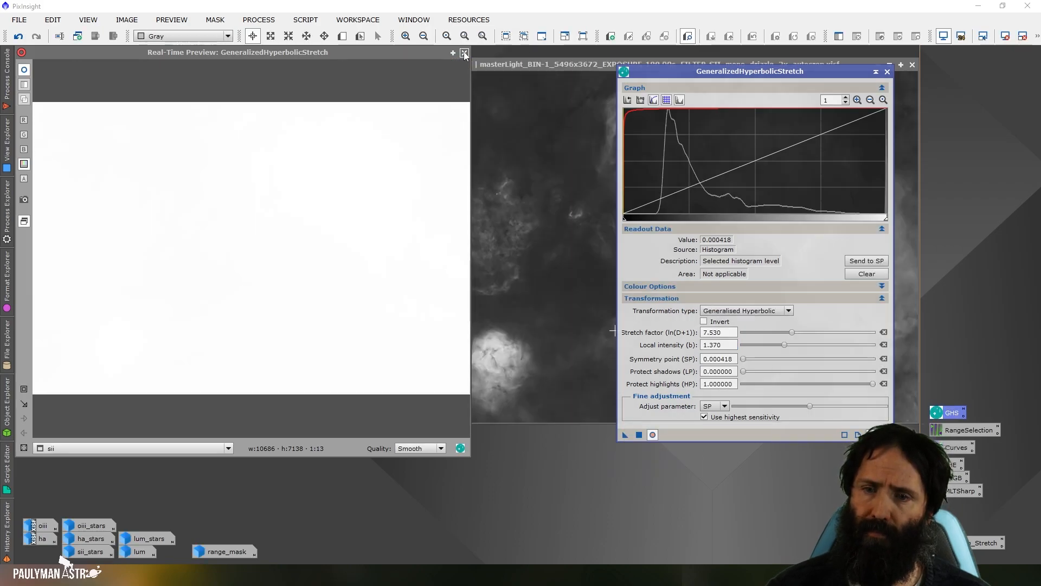
click(465, 53)
click(888, 72)
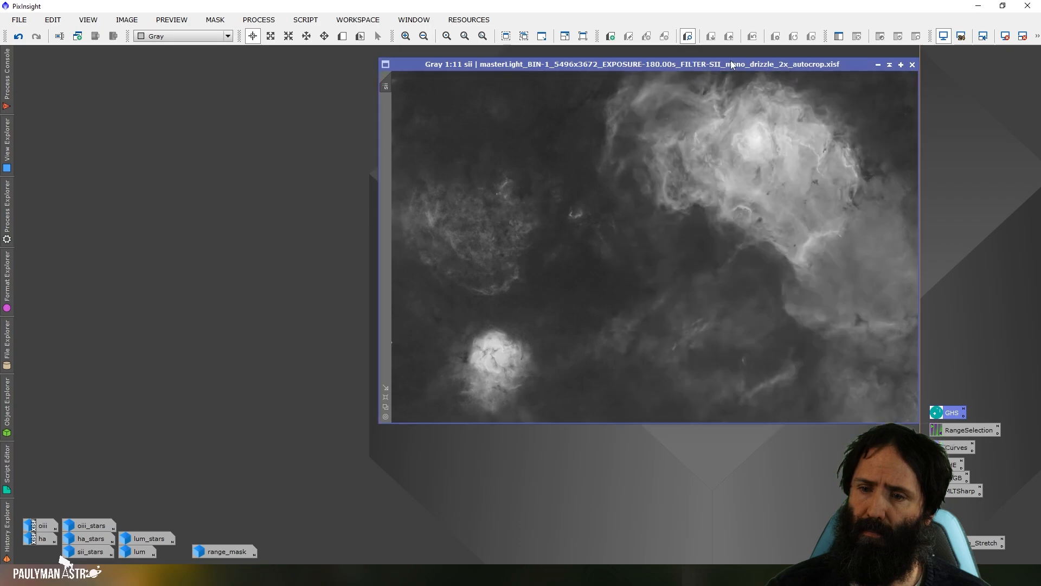
Reopen ha and bring sii in front of it to compare the two stretched images
double_click(41, 539)
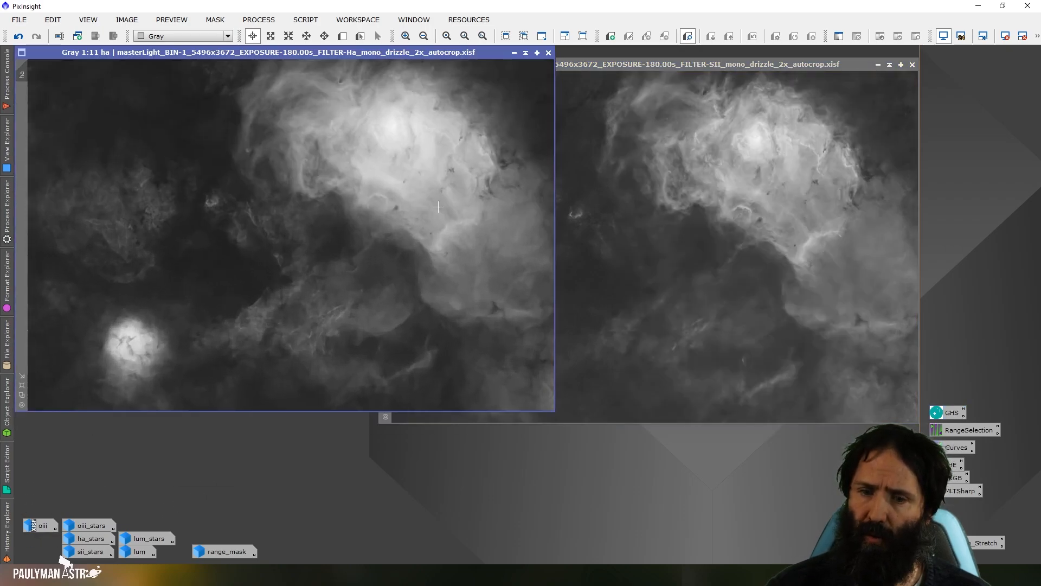
click(675, 69)
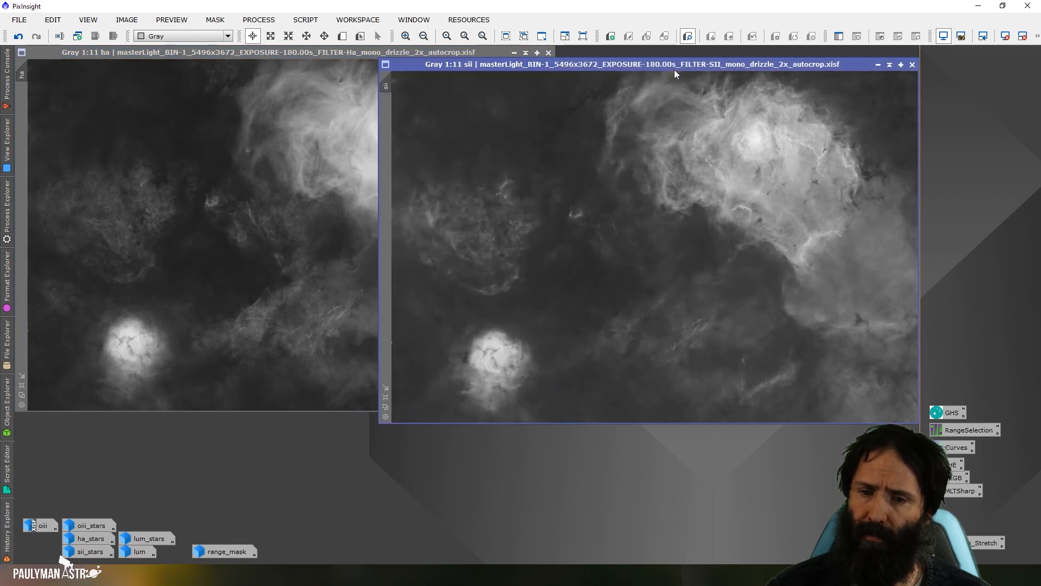
click(877, 65)
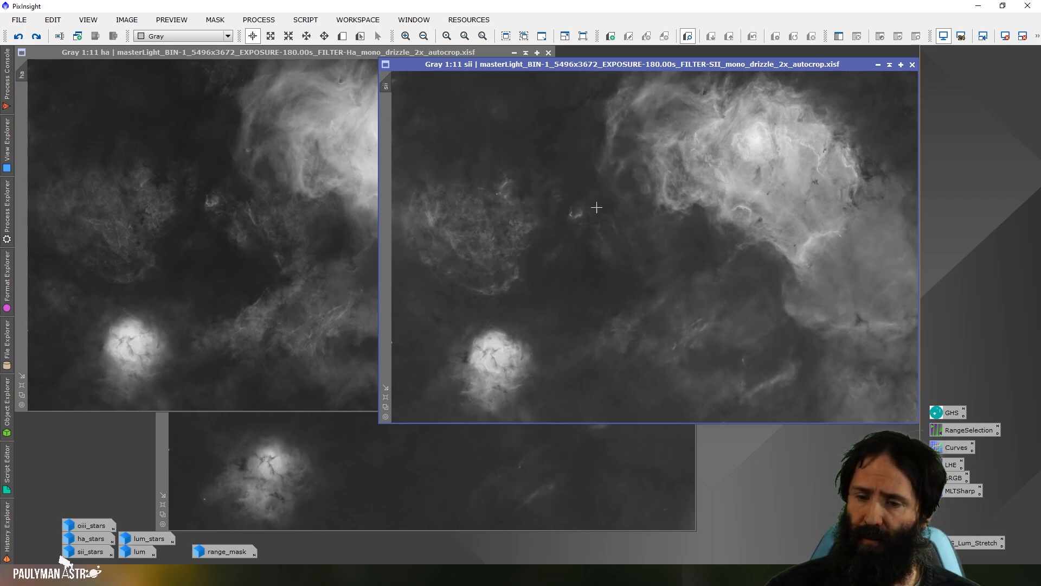
Try a Linear transformation on sii with the blackpoint at about 0.14, fine-tune it, and reset GeneralizedHyperbolicStretch
double_click(957, 414)
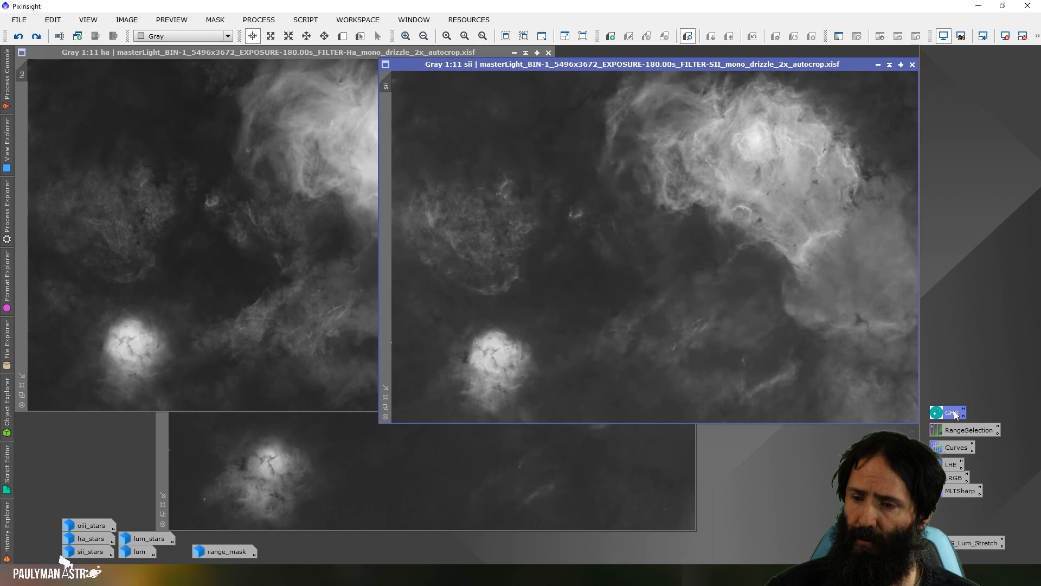
click(769, 326)
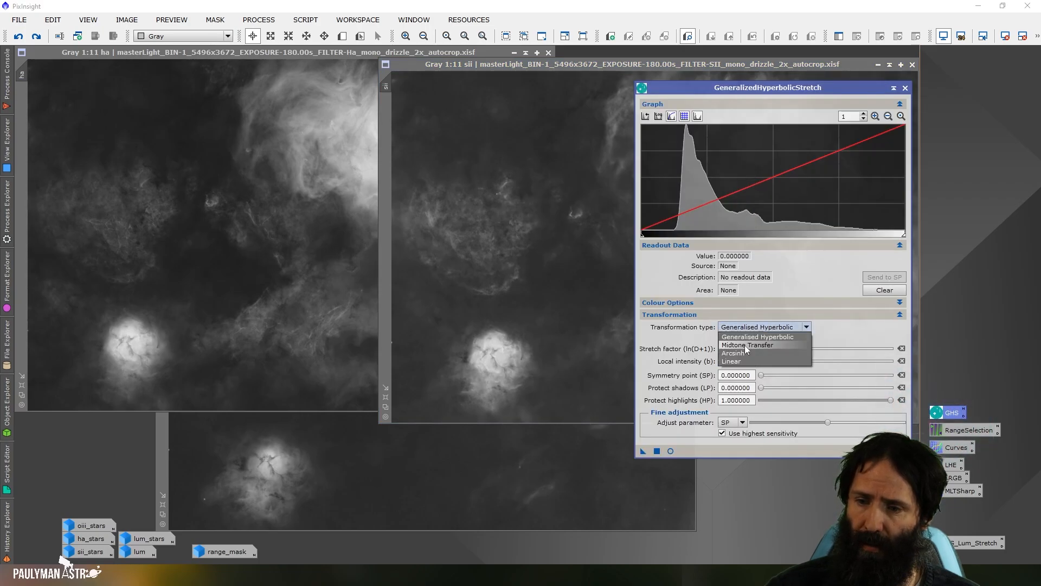
click(743, 357)
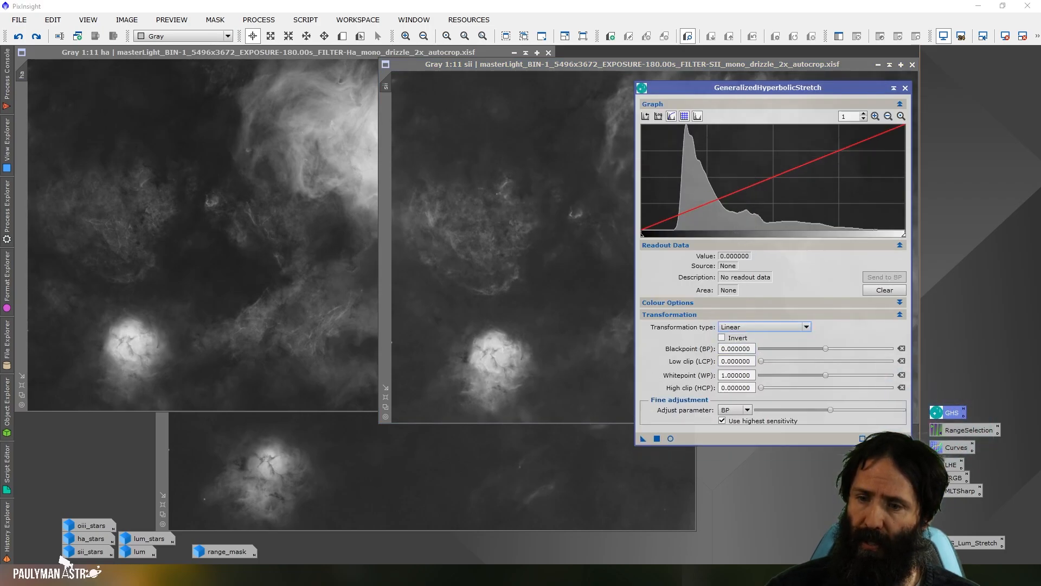
click(584, 63)
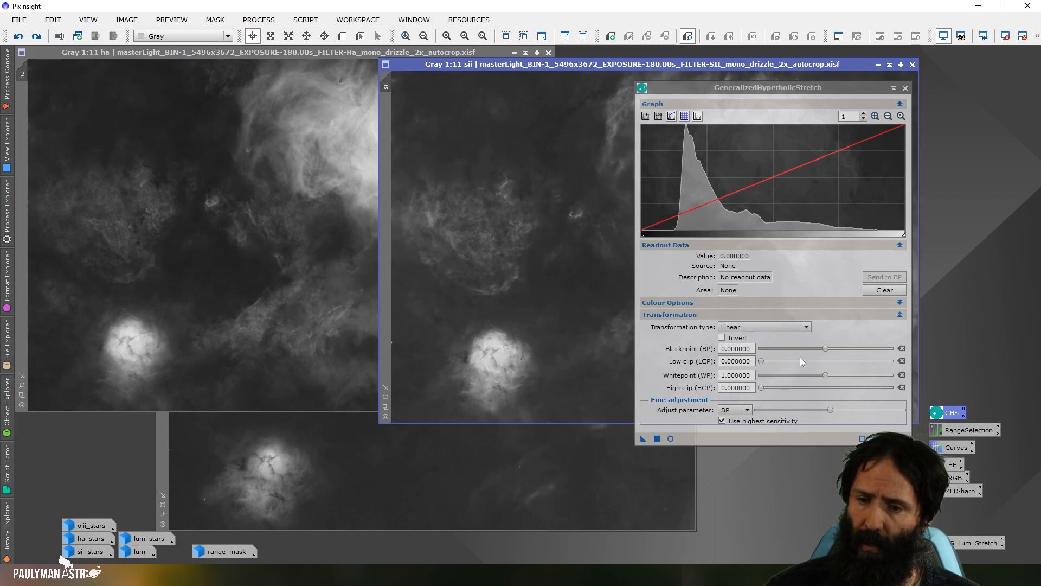
drag(825, 348, 835, 351)
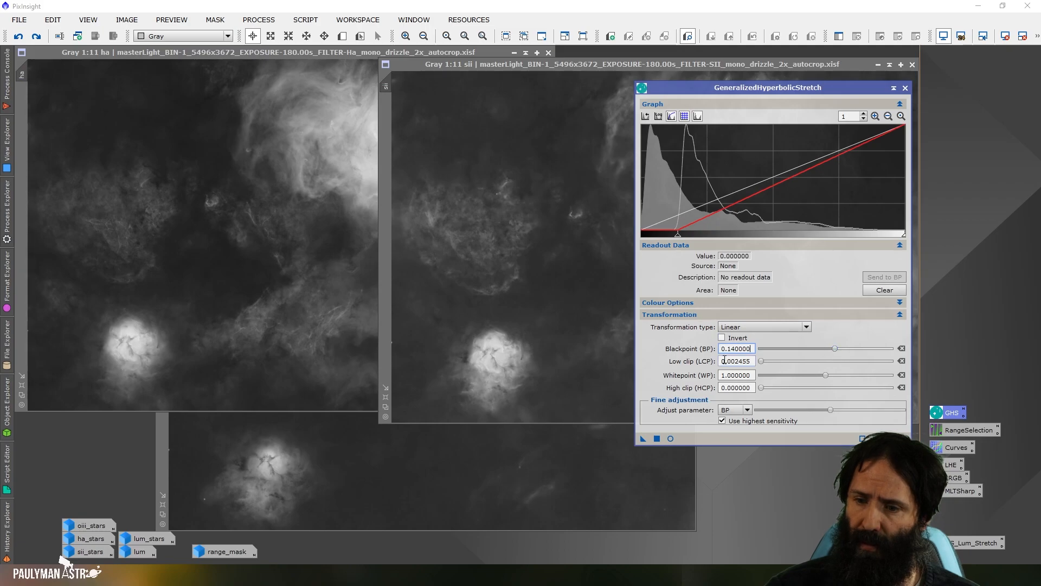
drag(829, 410, 794, 410)
click(902, 438)
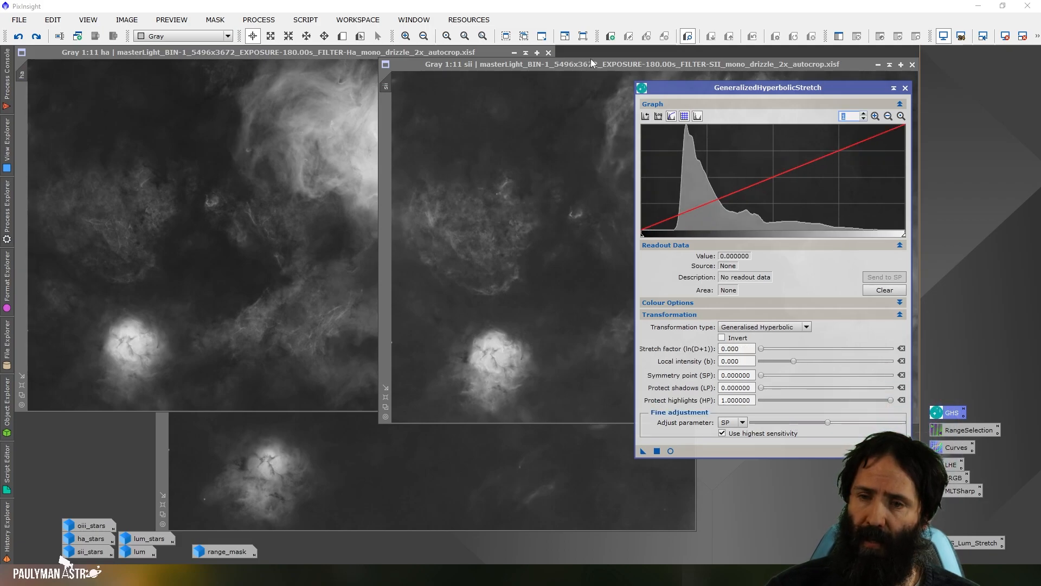
Place sii beside GeneralizedHyperbolicStretch and set both symmetry point and protect highlights to 0.119097, just before the histogram peak
drag(588, 63, 398, 73)
drag(746, 85, 789, 73)
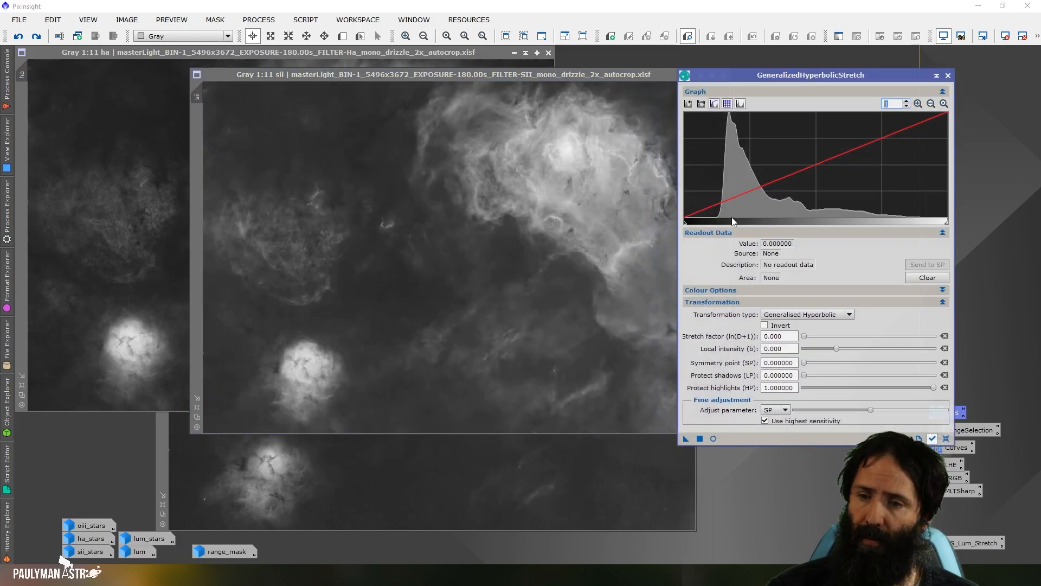
click(715, 206)
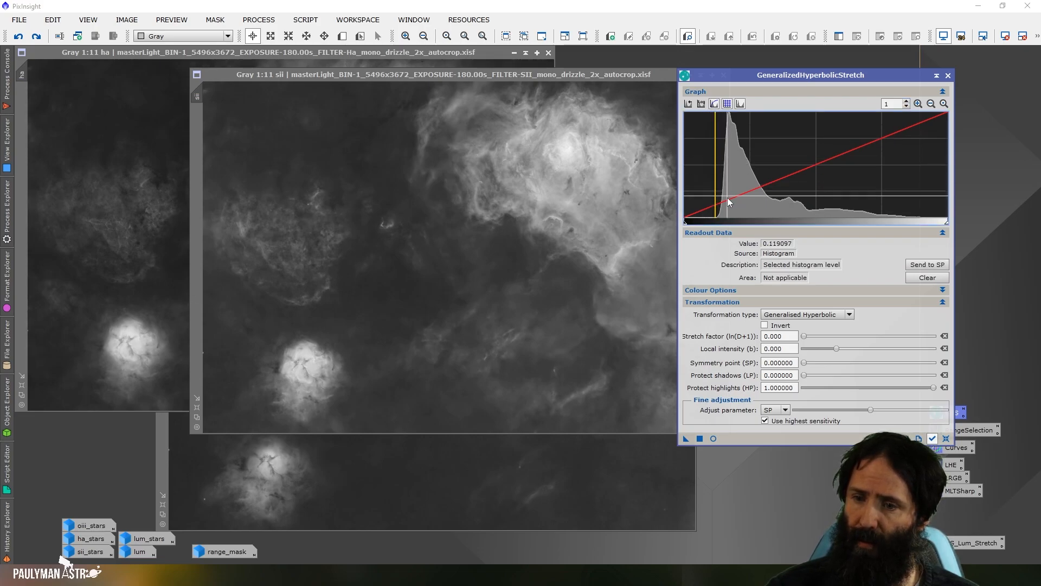
click(941, 266)
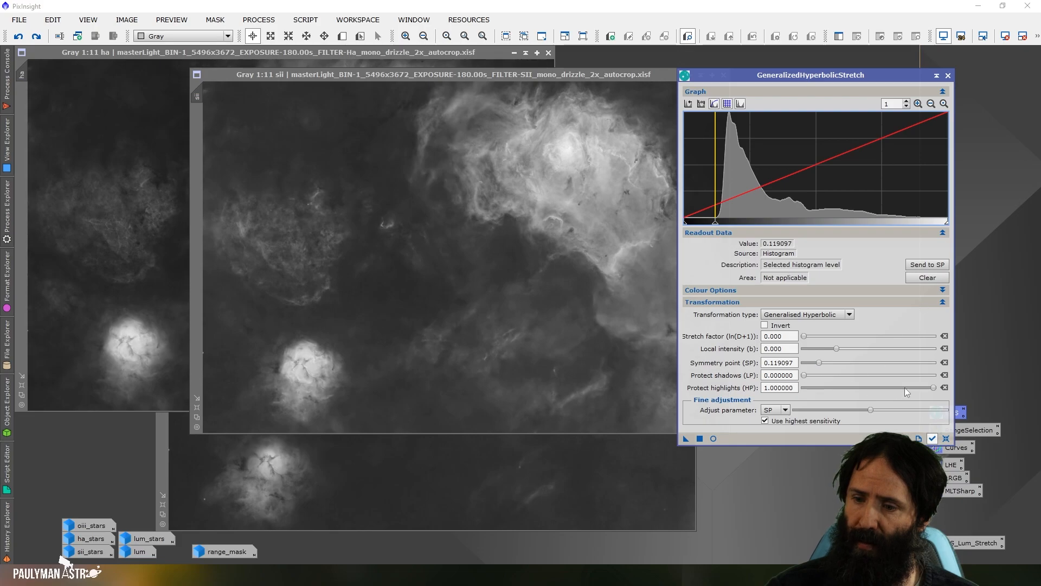
drag(934, 388, 823, 389)
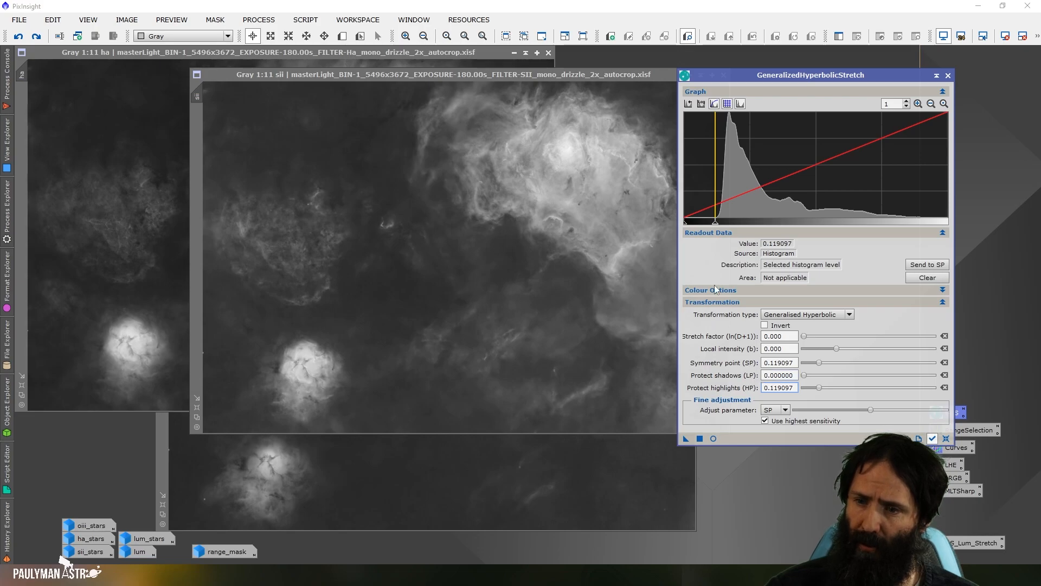
Set the local intensity to 15, try a stretch factor of 1.500 for sii, and return the stretch factor to 0
double_click(776, 348)
text(15)
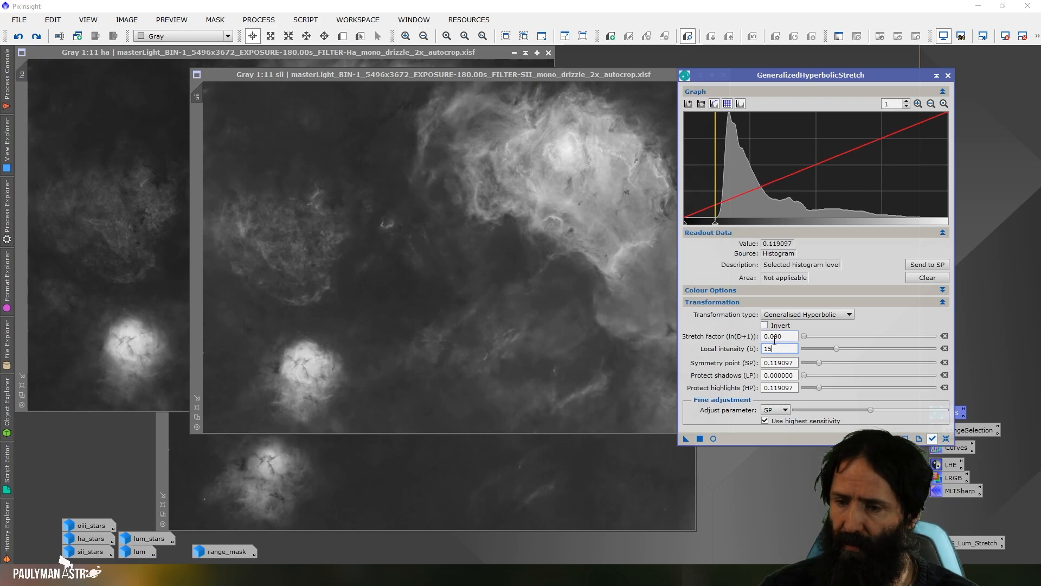
click(777, 337)
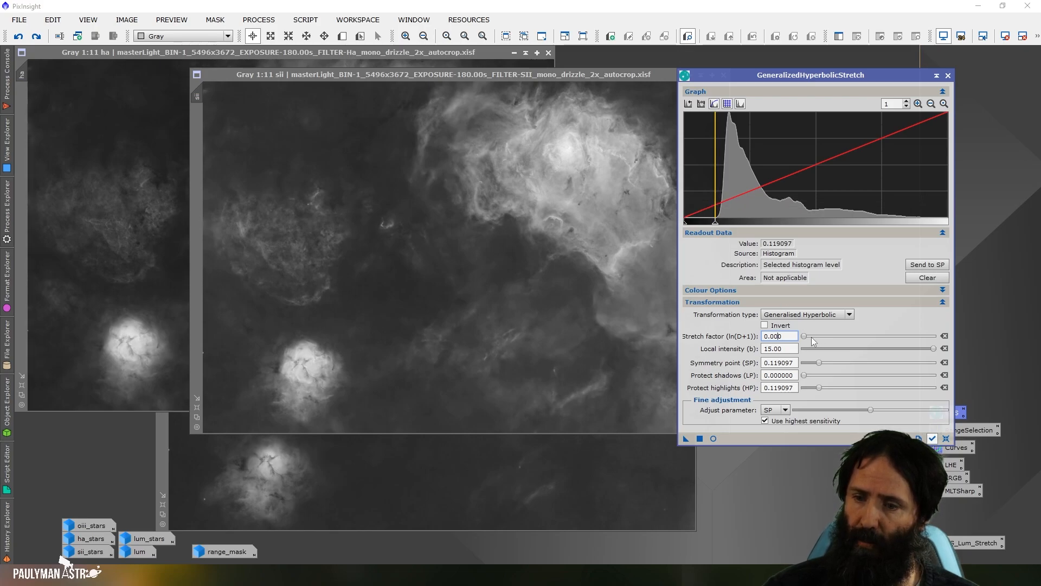
drag(805, 337, 817, 340)
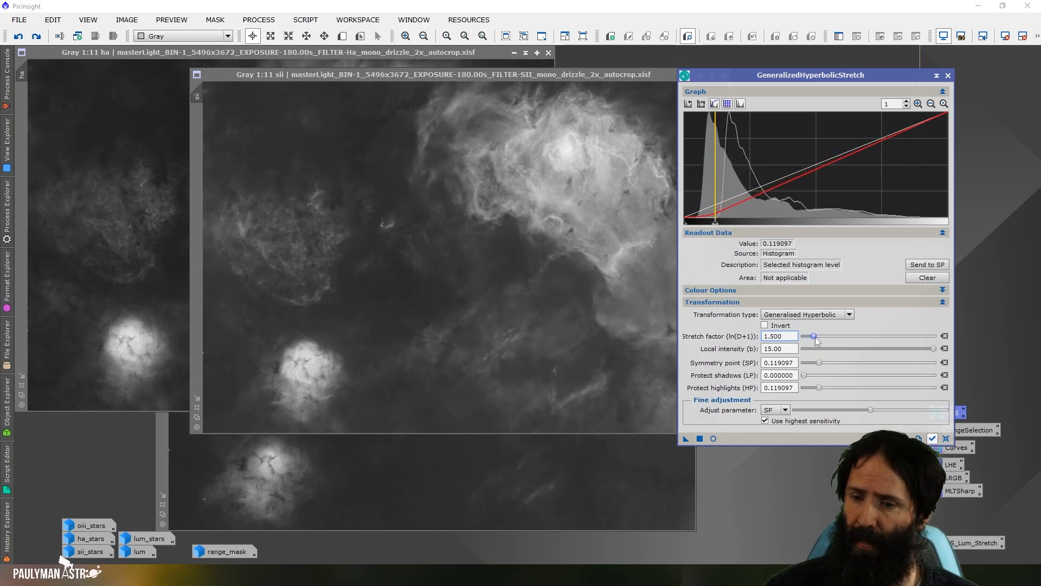
mouse_move(817, 340)
mouse_down()
mouse_move(887, 341)
mouse_move(802, 337)
mouse_up()
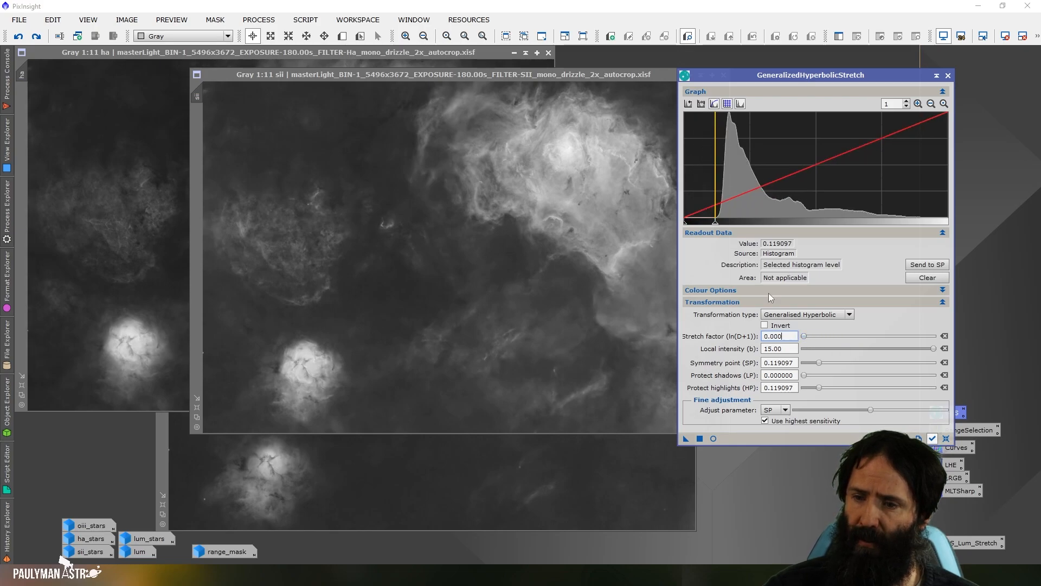
Try symmetry point 0.201232 from the sii histogram with stretch factor 1.500, and reset GeneralizedHyperbolicStretch
click(736, 118)
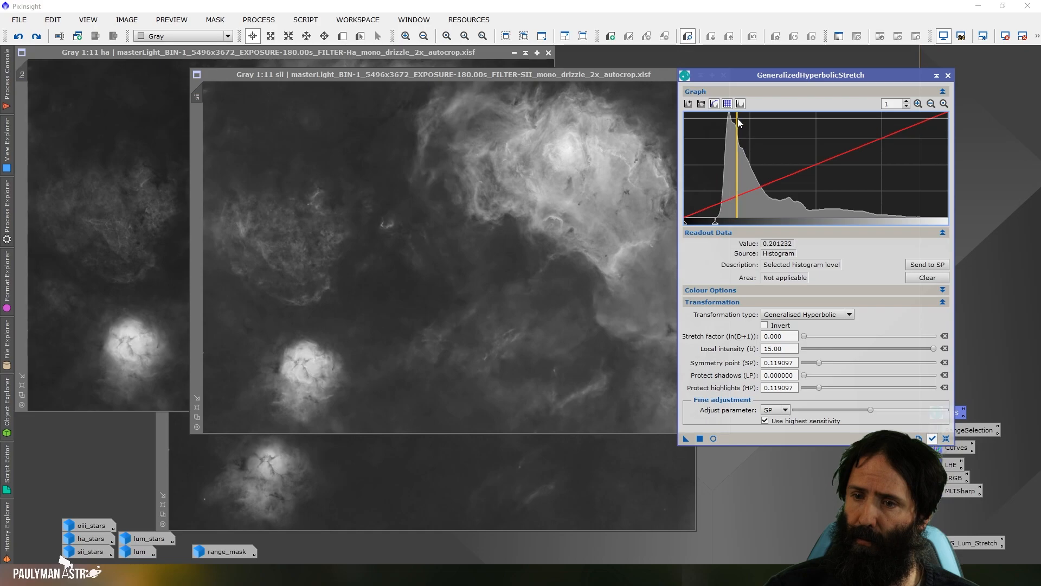
click(932, 265)
mouse_move(806, 336)
mouse_down()
mouse_move(826, 340)
mouse_move(817, 337)
mouse_up()
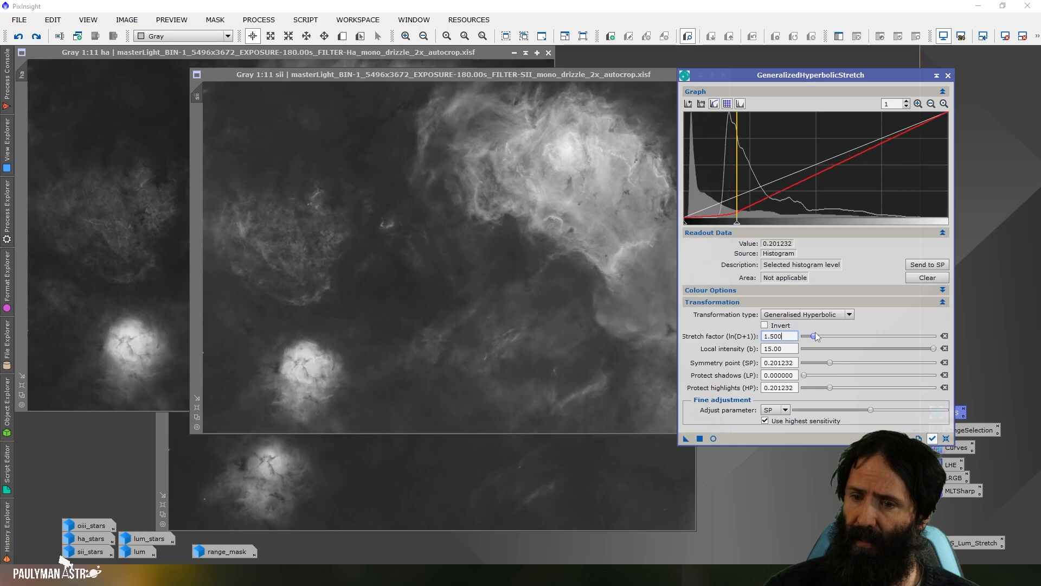
click(945, 438)
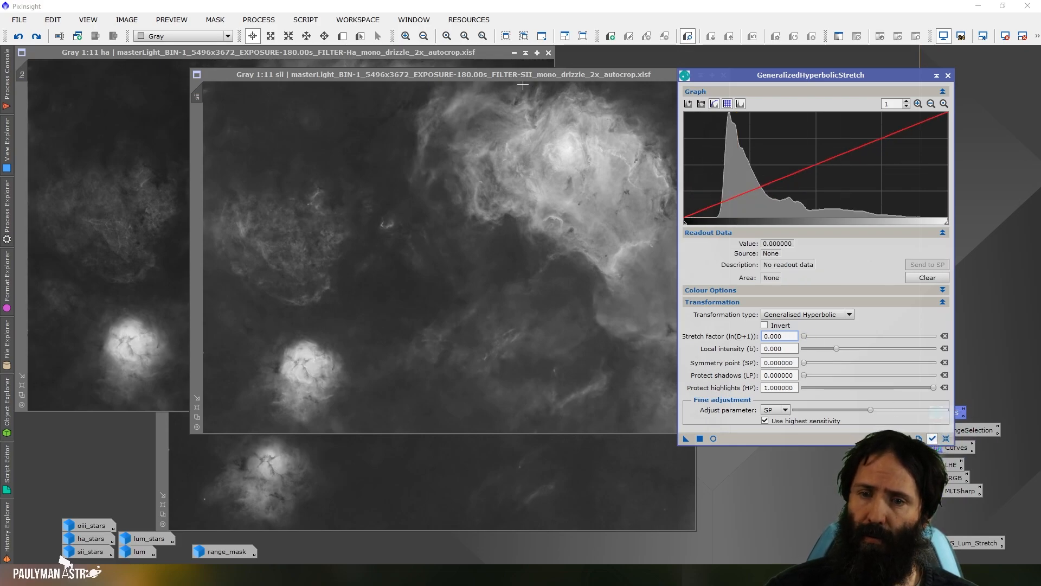
Switch between sii and ha to compare their histograms, and bring up the status bar's pixel readout for ha
drag(506, 73, 549, 88)
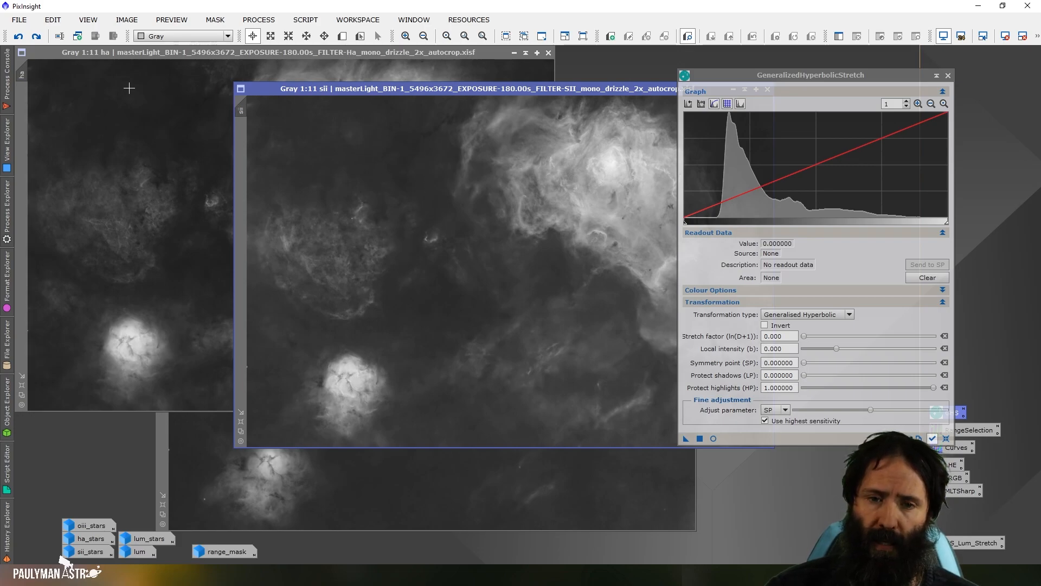
click(151, 53)
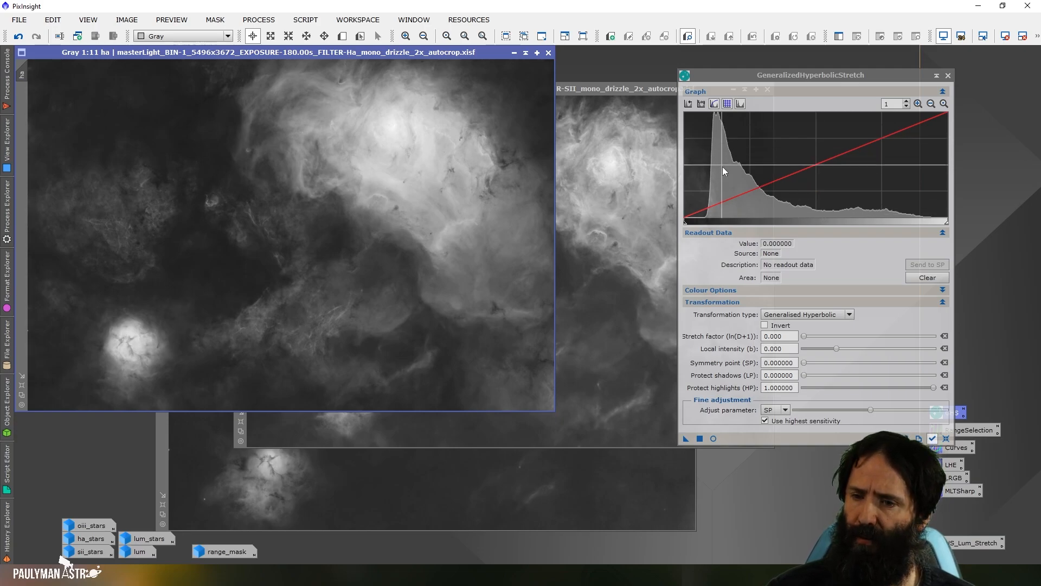
click(573, 92)
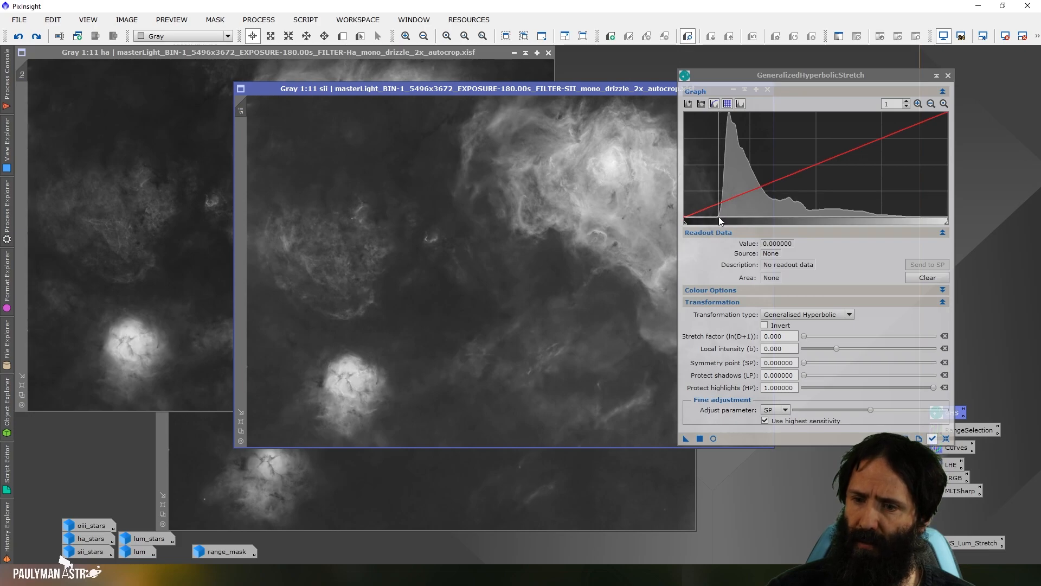
click(233, 62)
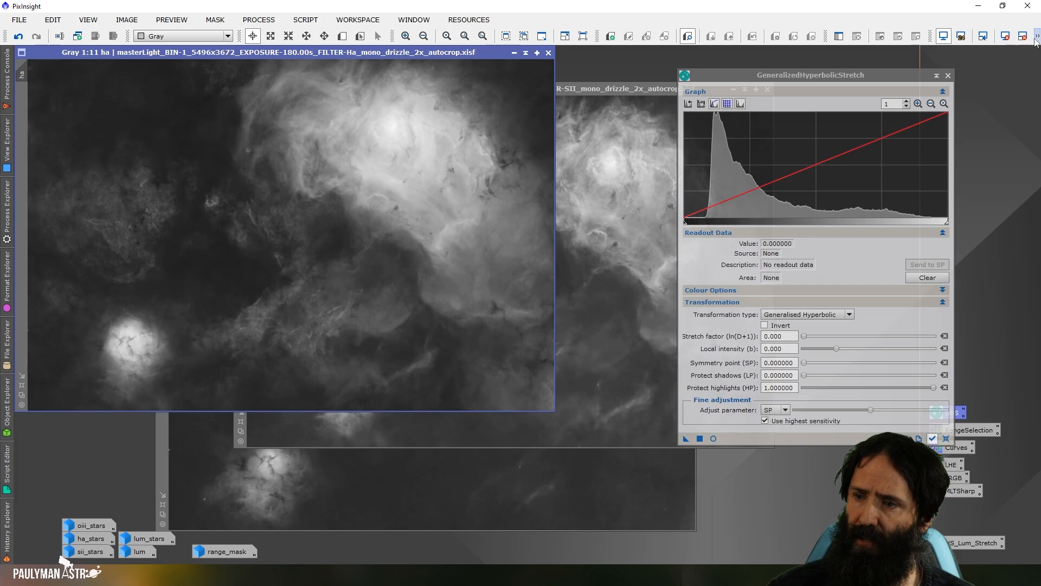
click(1004, 6)
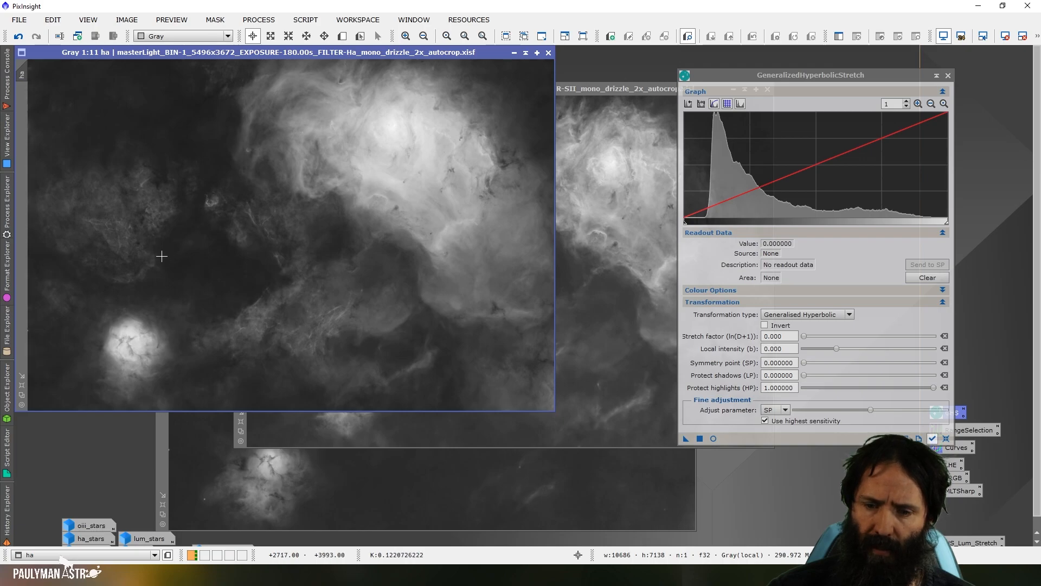
Sample the ha histogram peak, and set the symmetry point for sii to 0.123203, just before its own peak
click(717, 123)
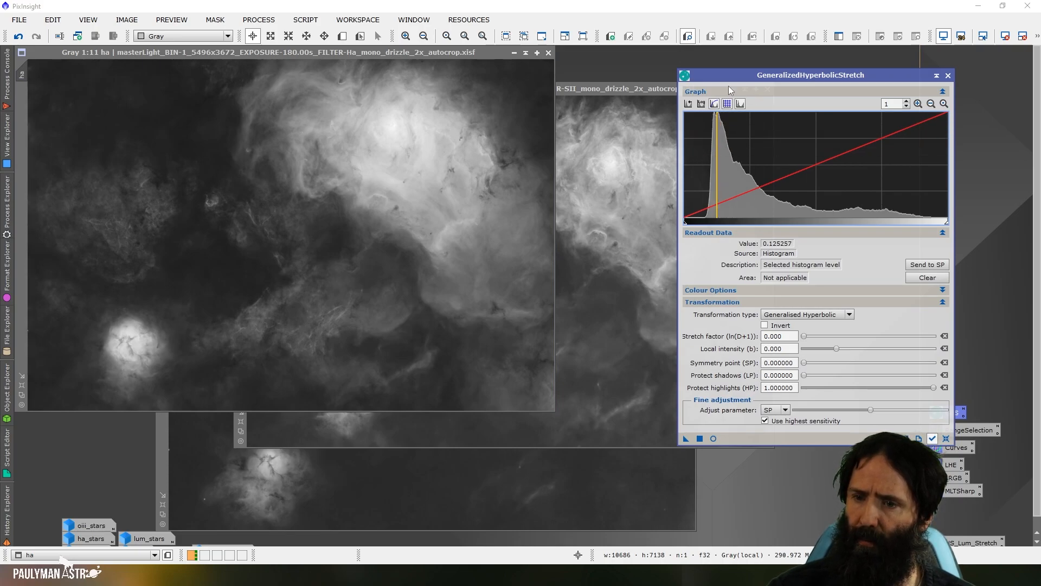
click(629, 89)
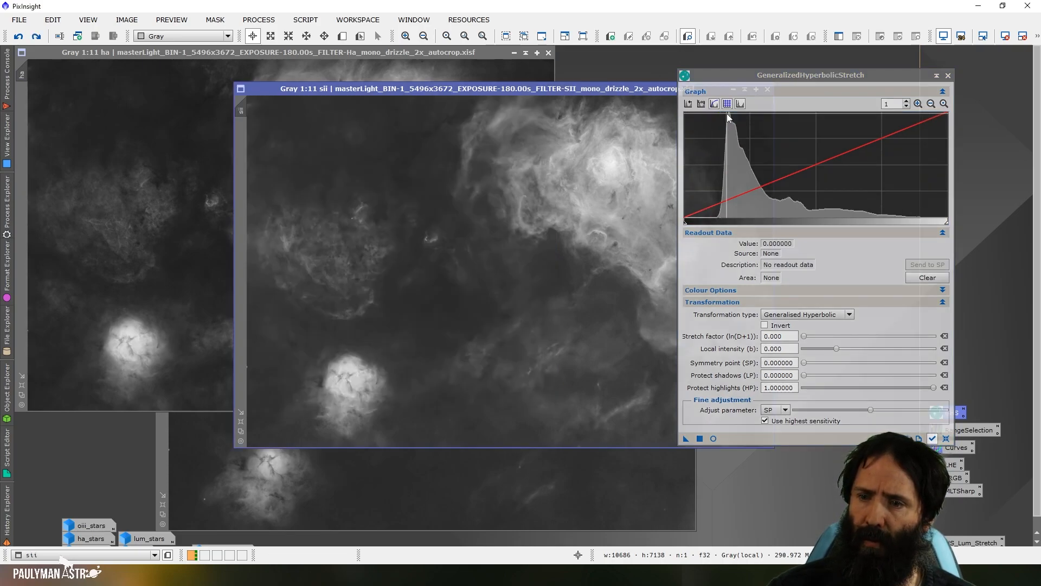
click(712, 121)
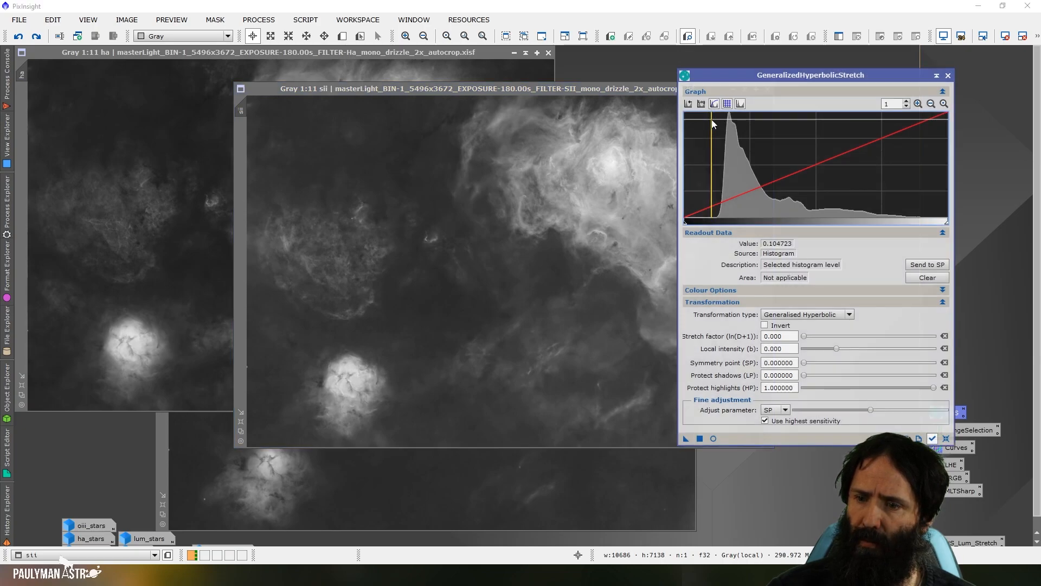
click(715, 123)
click(717, 120)
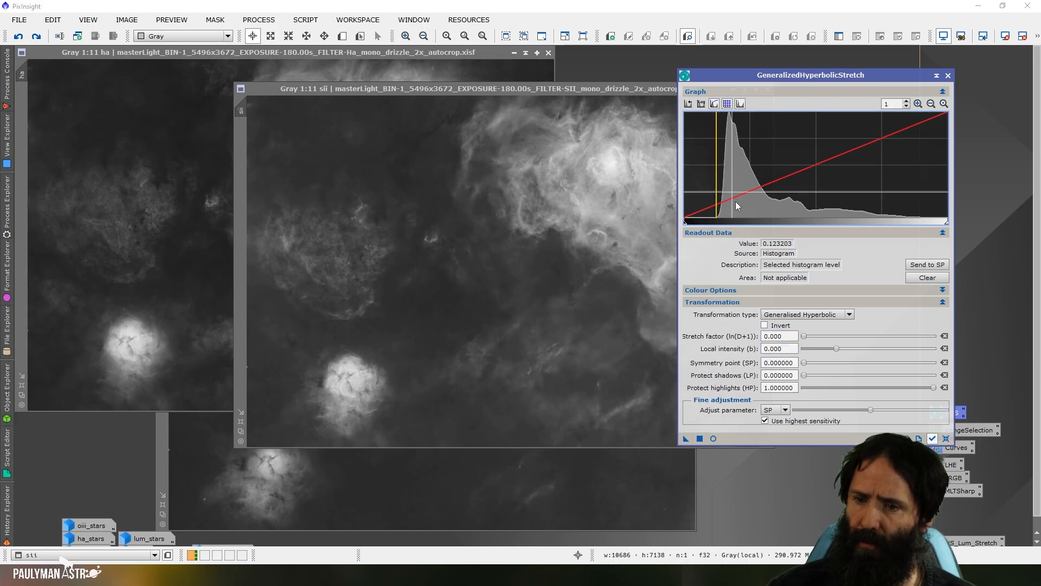
click(925, 266)
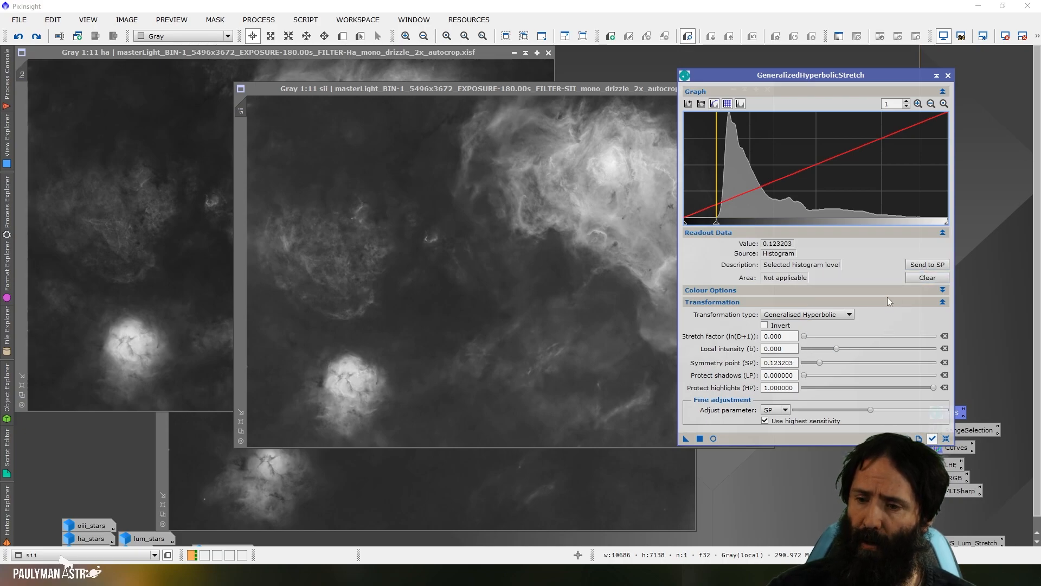
Set the local intensity to 15 and lower protect highlights to 0.123203 for the sii stretch
double_click(764, 350)
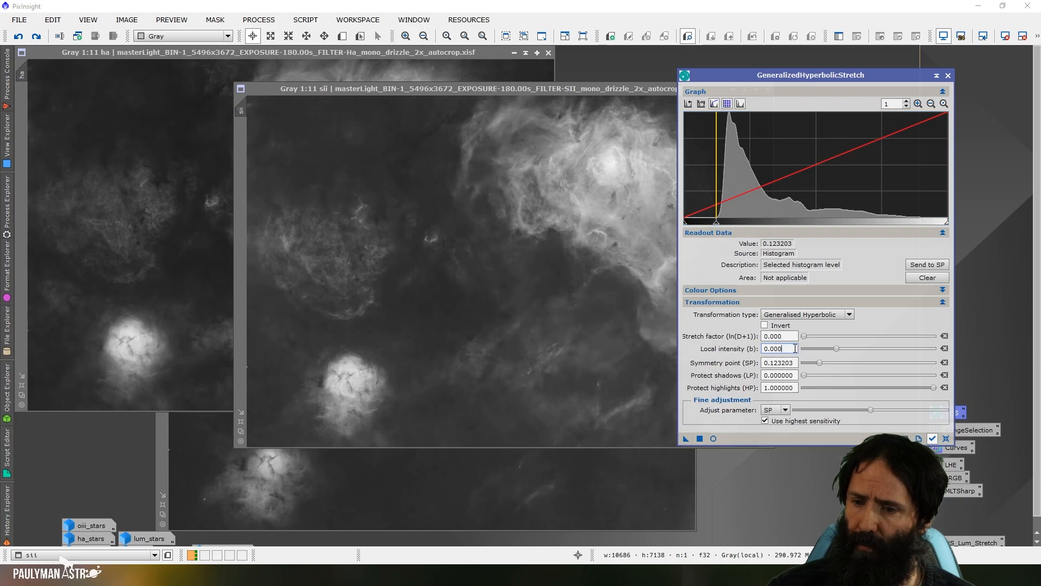
text(15)
key(Tab)
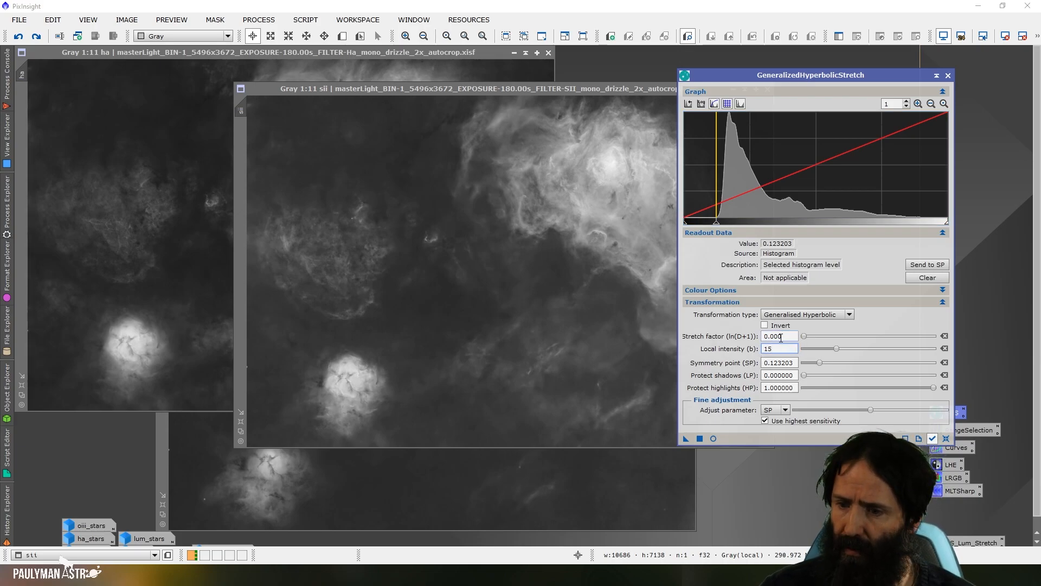
drag(934, 387, 894, 389)
drag(828, 394, 819, 392)
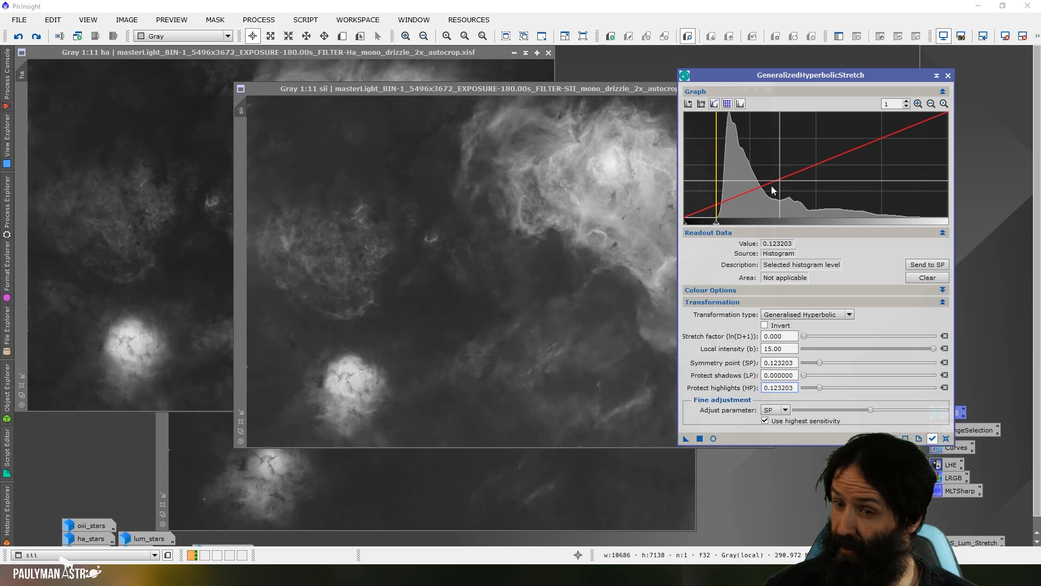
Raise the stretch factor to 0.760, check it in the real-time preview, apply the stretch to sii and reset the parameters
drag(804, 336, 808, 337)
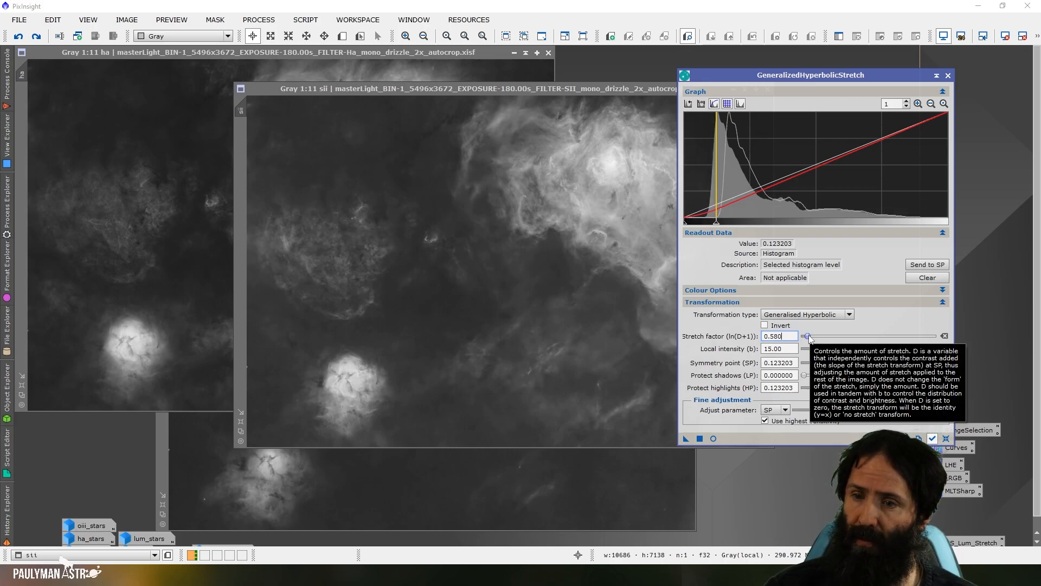
drag(809, 338, 810, 335)
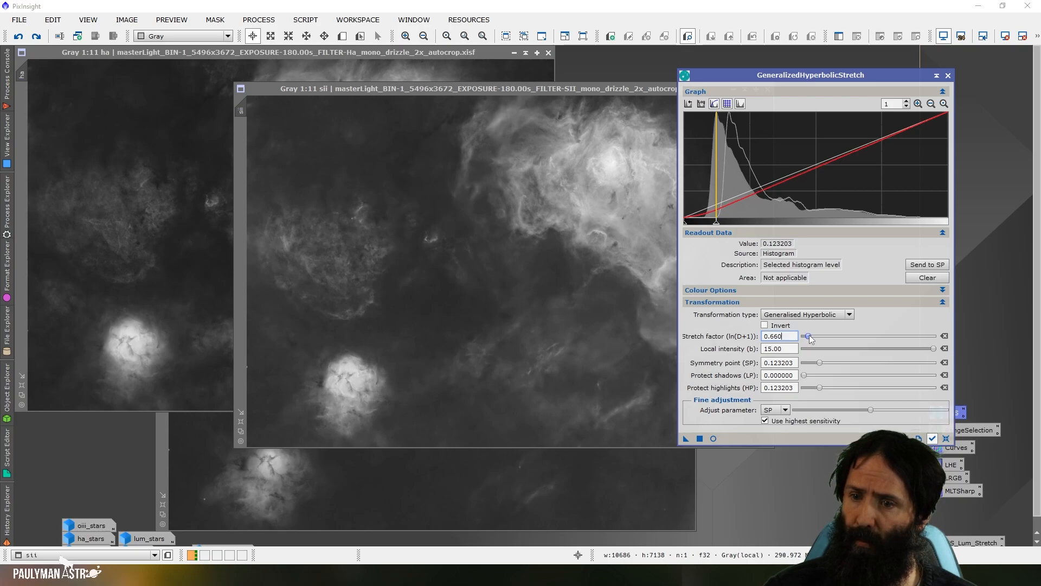
click(812, 339)
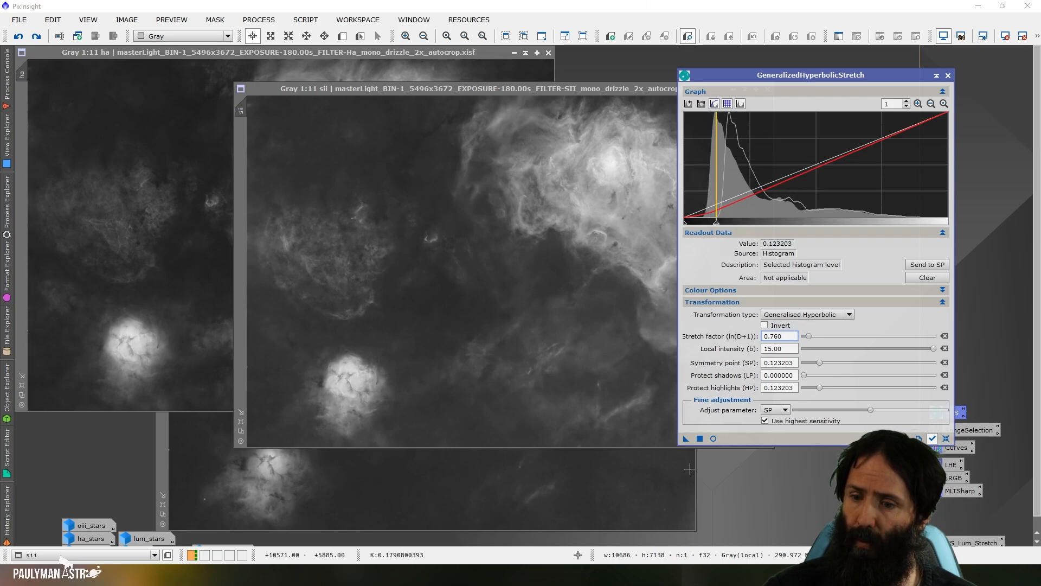
click(714, 438)
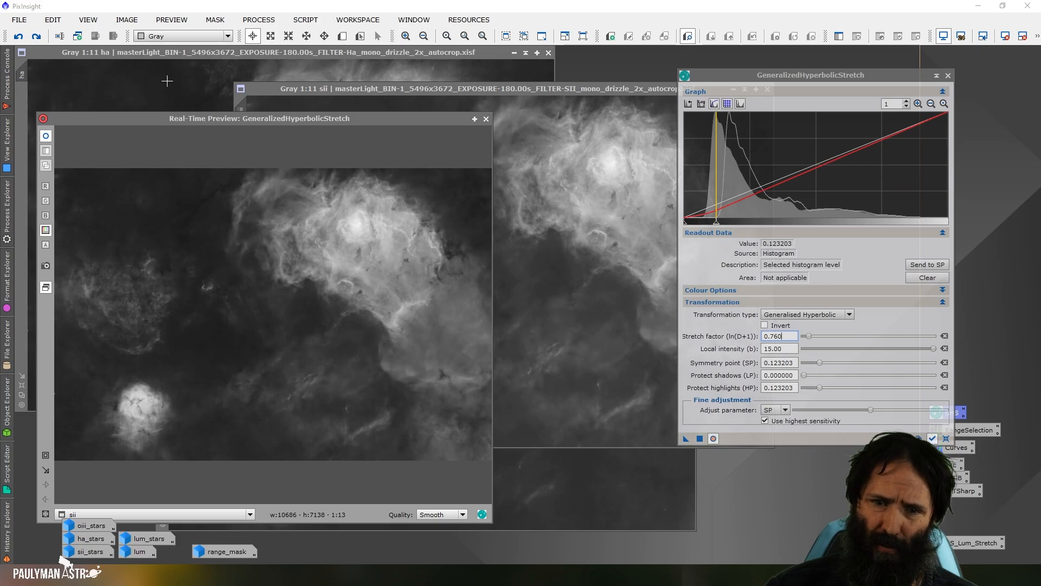
click(486, 119)
click(699, 438)
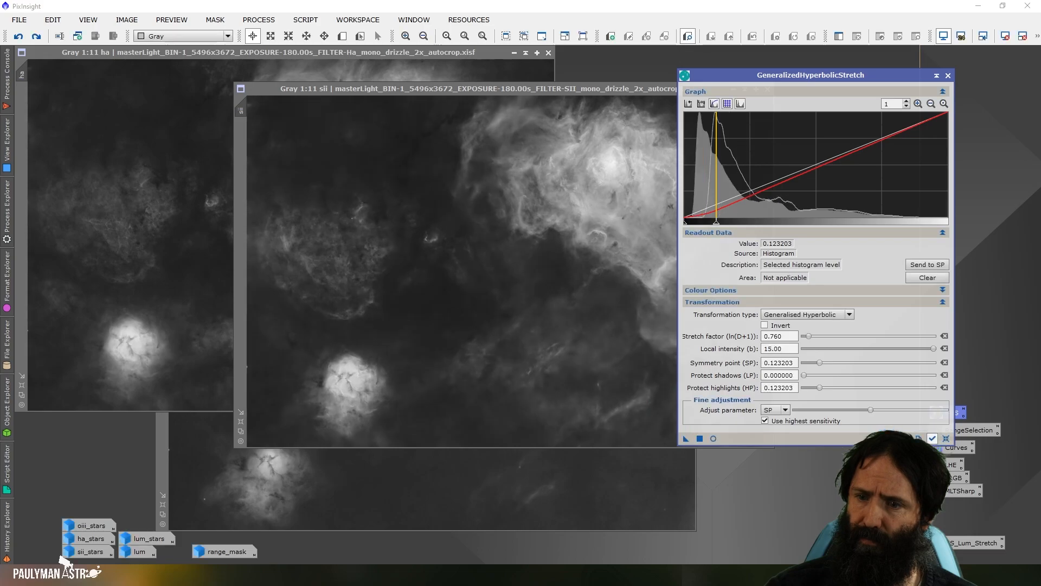
click(946, 438)
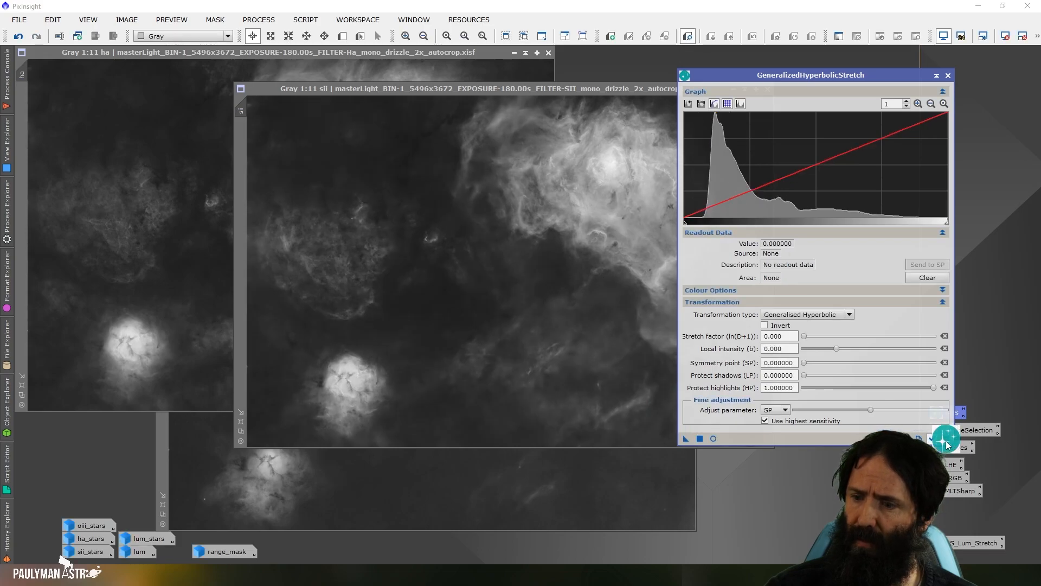
Sample the histogram peaks of sii and ha to compare their background levels
click(716, 118)
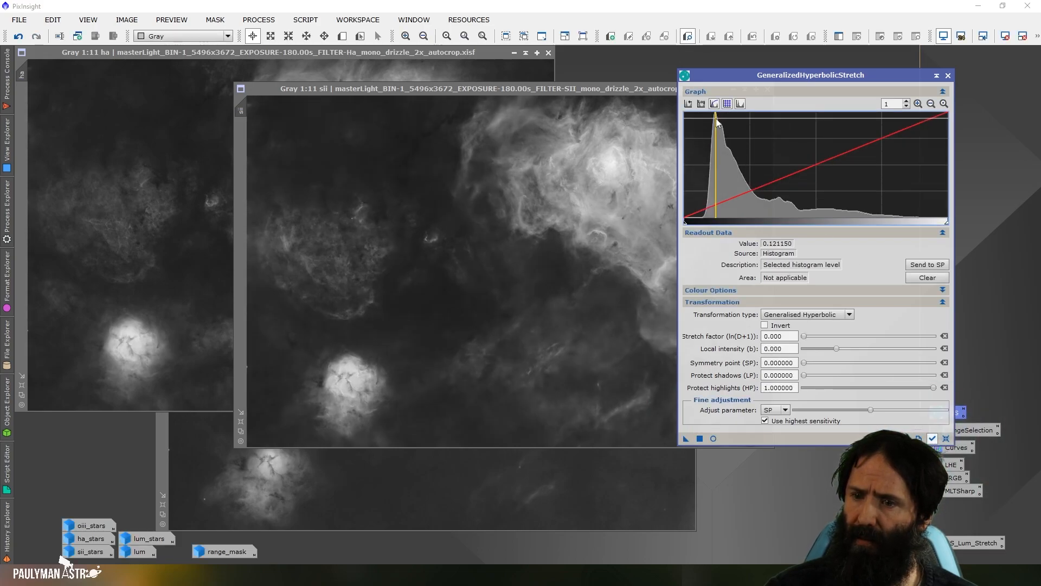
click(275, 54)
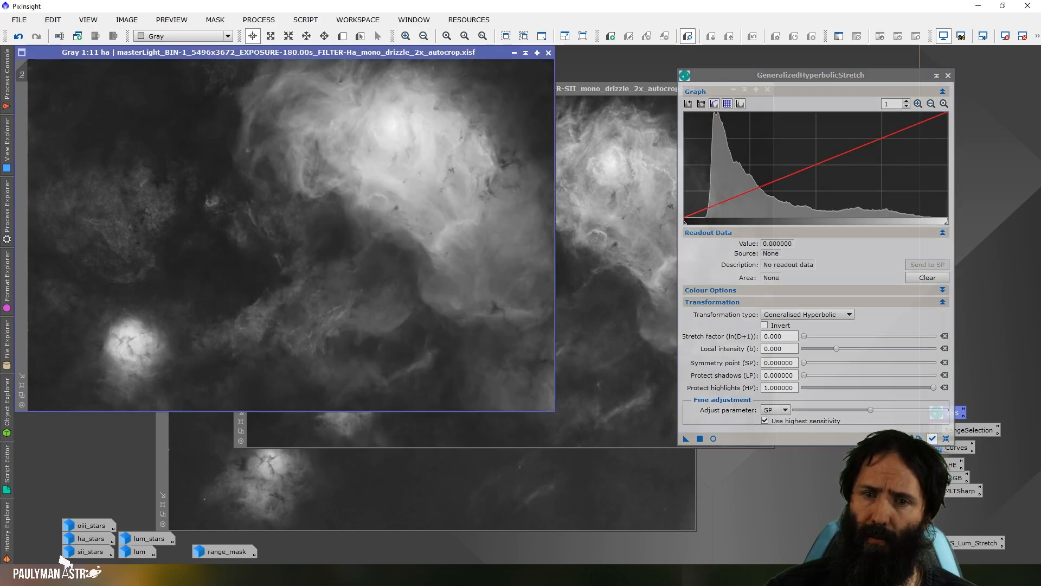
click(717, 118)
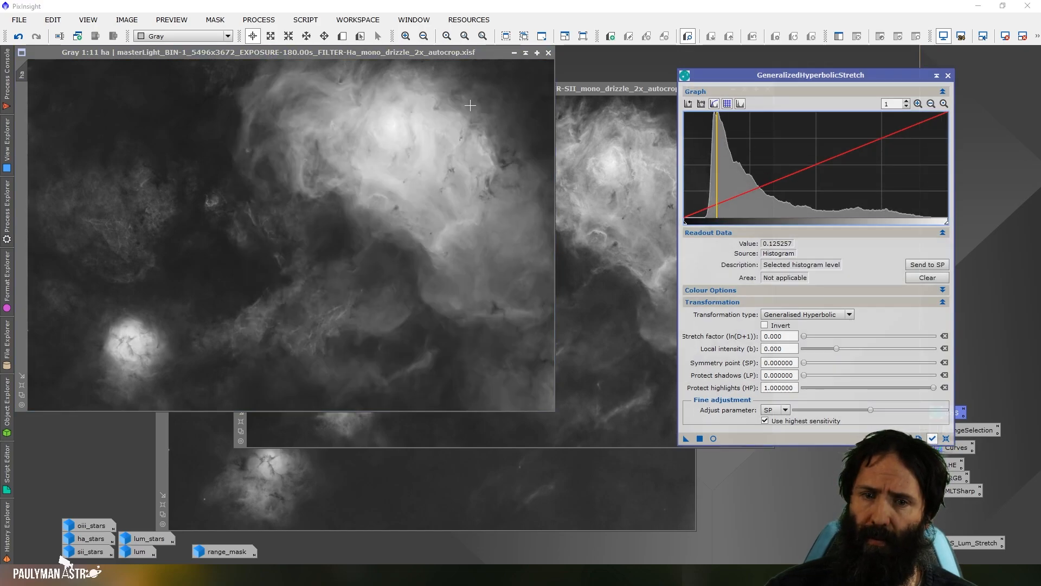
Select the oiii image and set its symmetry point to 0.123203, just before the histogram peak
click(393, 481)
click(759, 235)
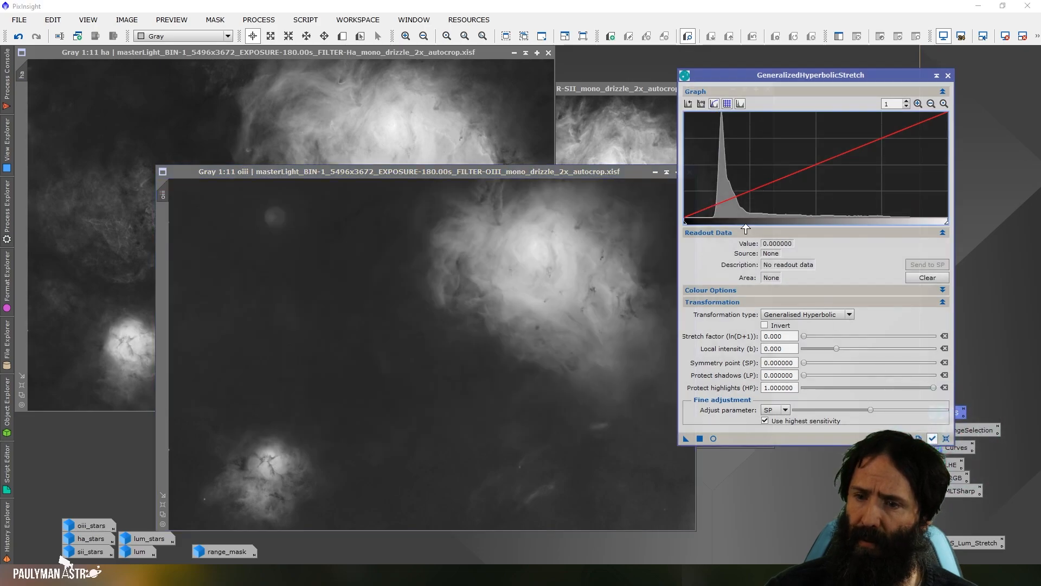
click(708, 127)
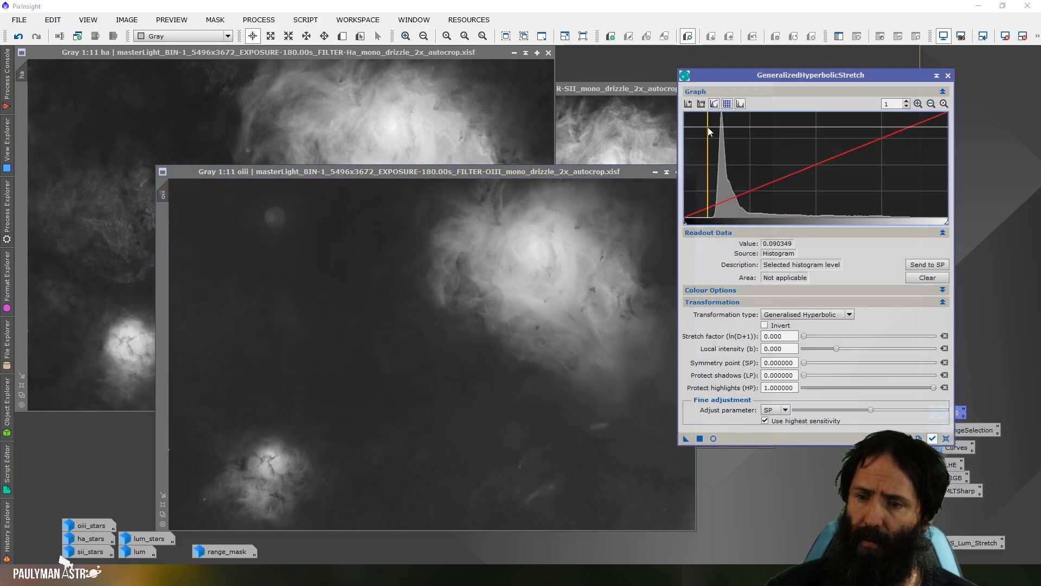
drag(708, 128, 717, 128)
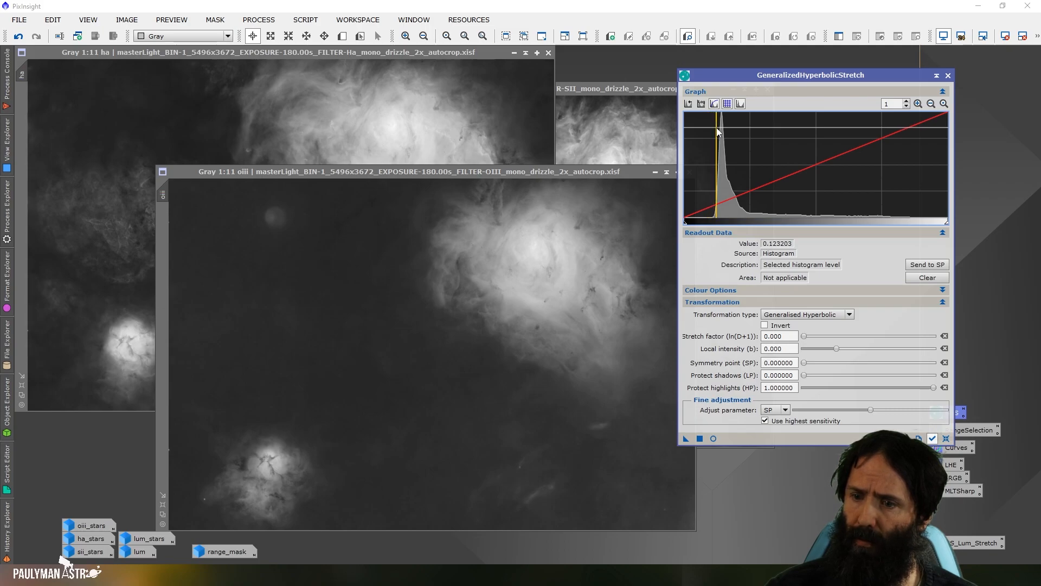
click(925, 265)
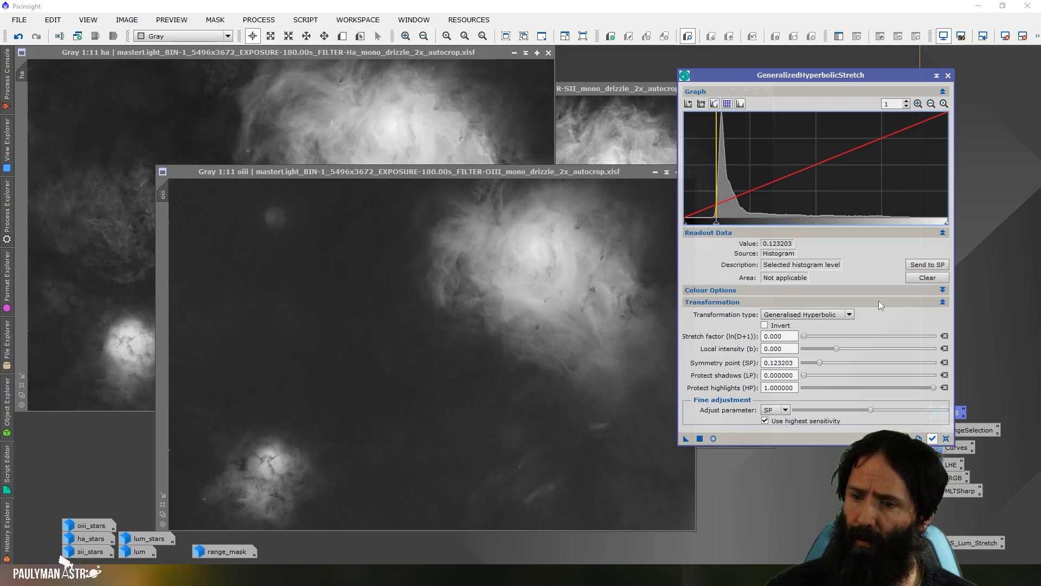
Set the local intensity to 15 and protect highlights to 0.123203 for the oiii stretch
drag(795, 348, 761, 347)
text(15)
key(Return)
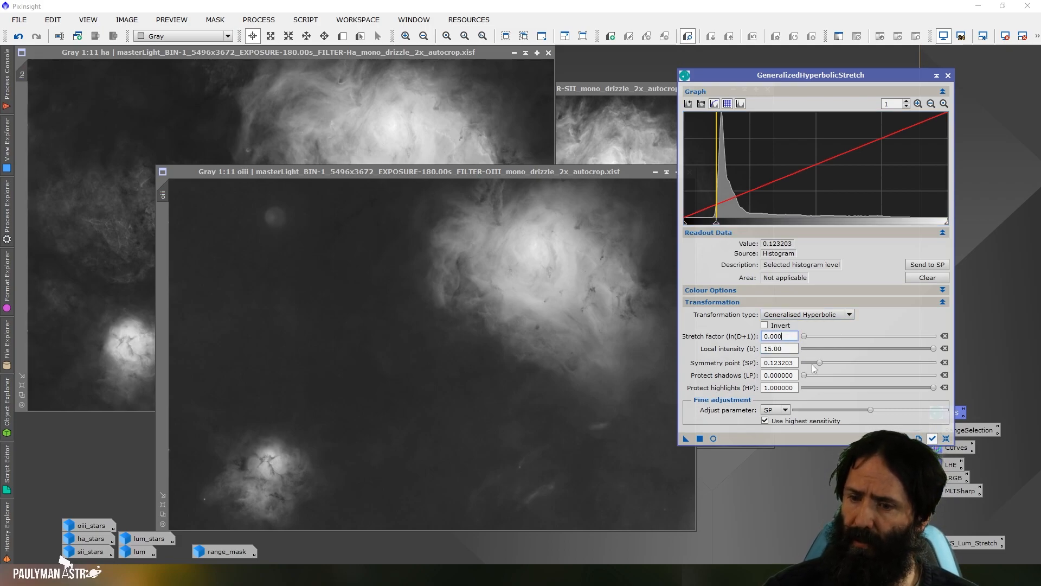
drag(934, 389, 814, 389)
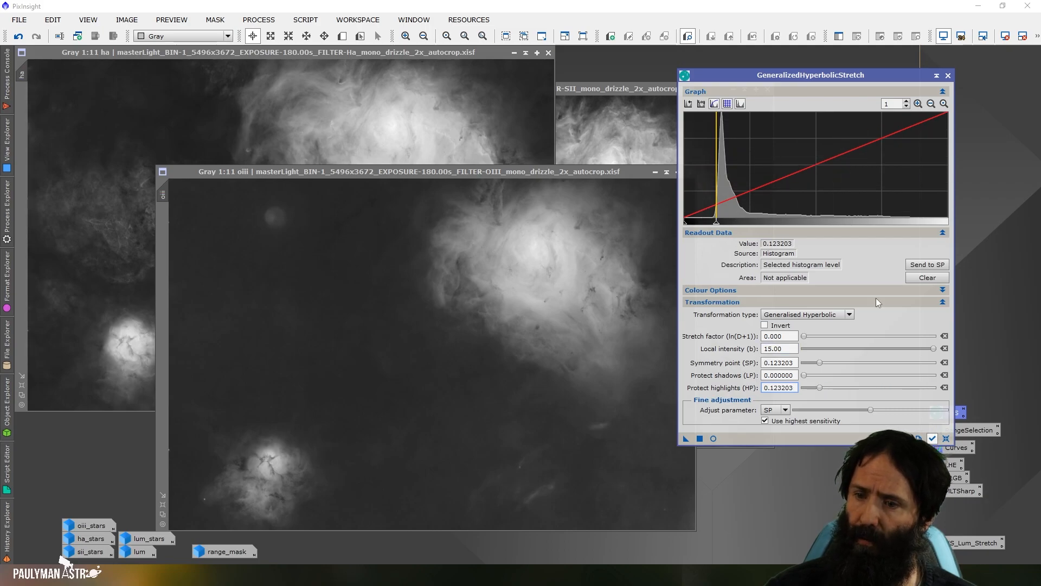
Fine-tune the stretch factor D to 0.238, apply the stretch to oiii and close GeneralizedHyperbolicStretch
drag(804, 336, 806, 337)
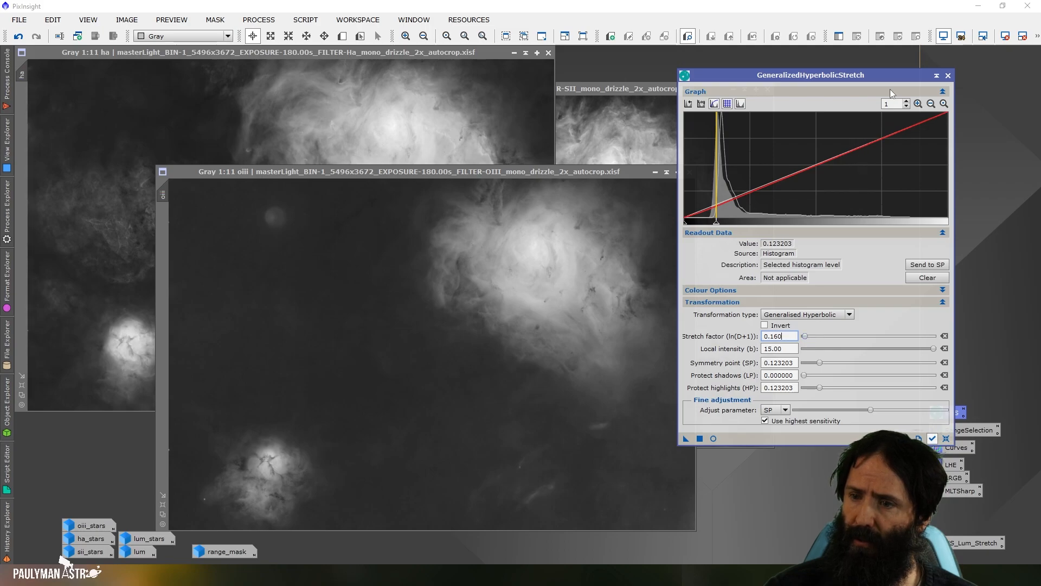
click(918, 104)
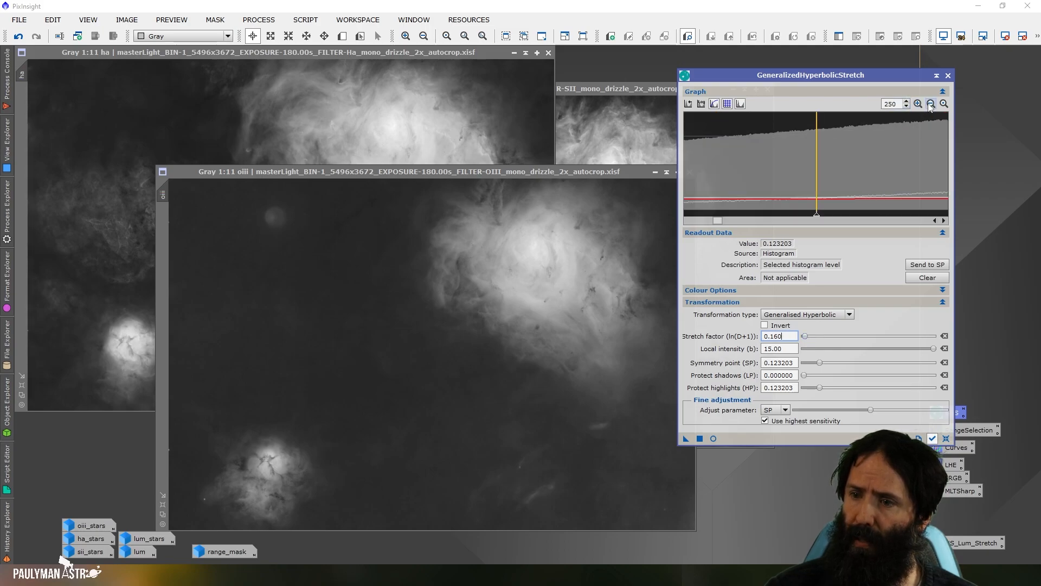
click(944, 104)
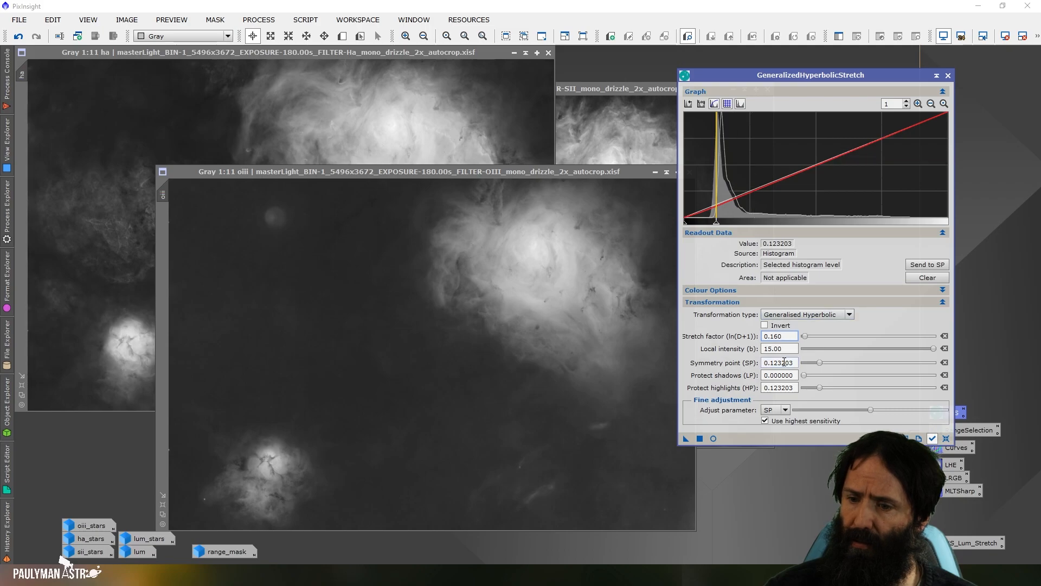
drag(806, 336, 806, 337)
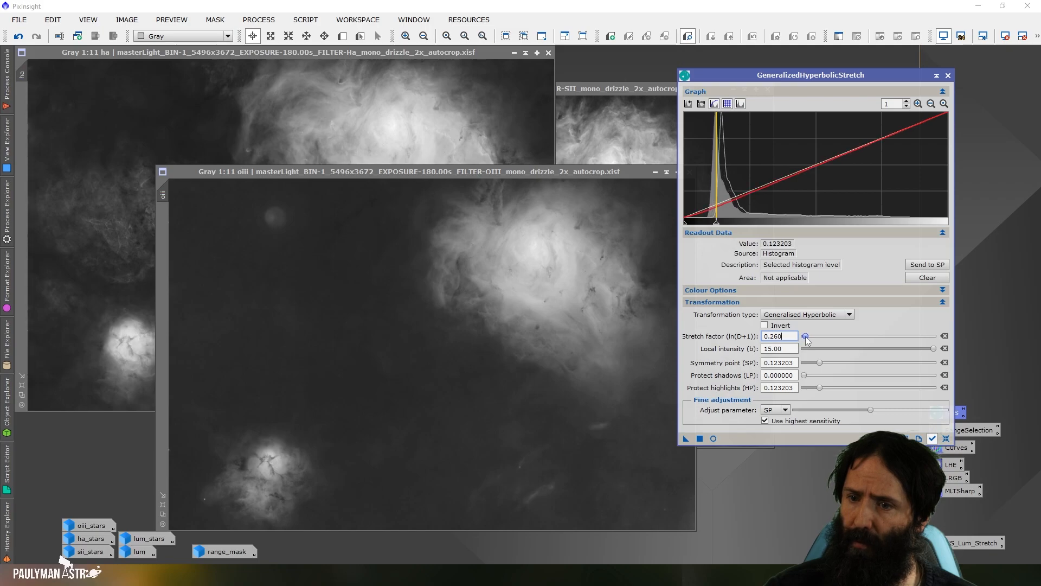
click(781, 411)
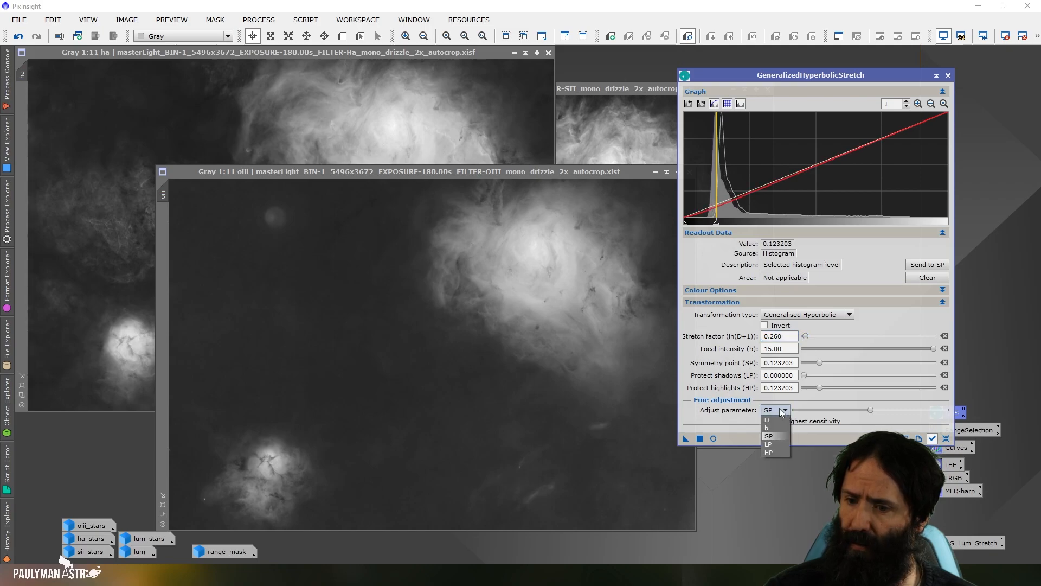
click(779, 420)
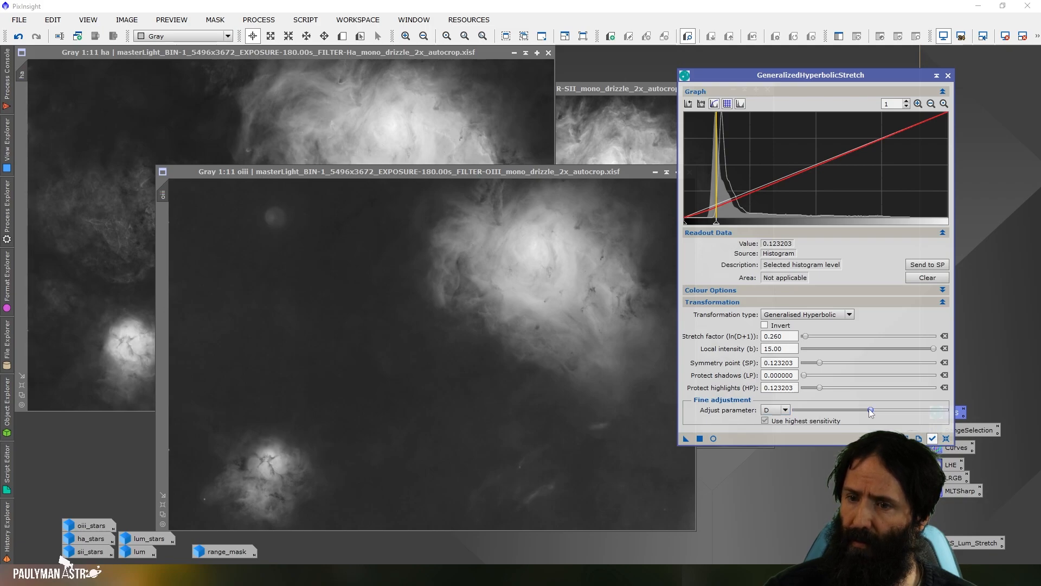
drag(869, 412, 866, 407)
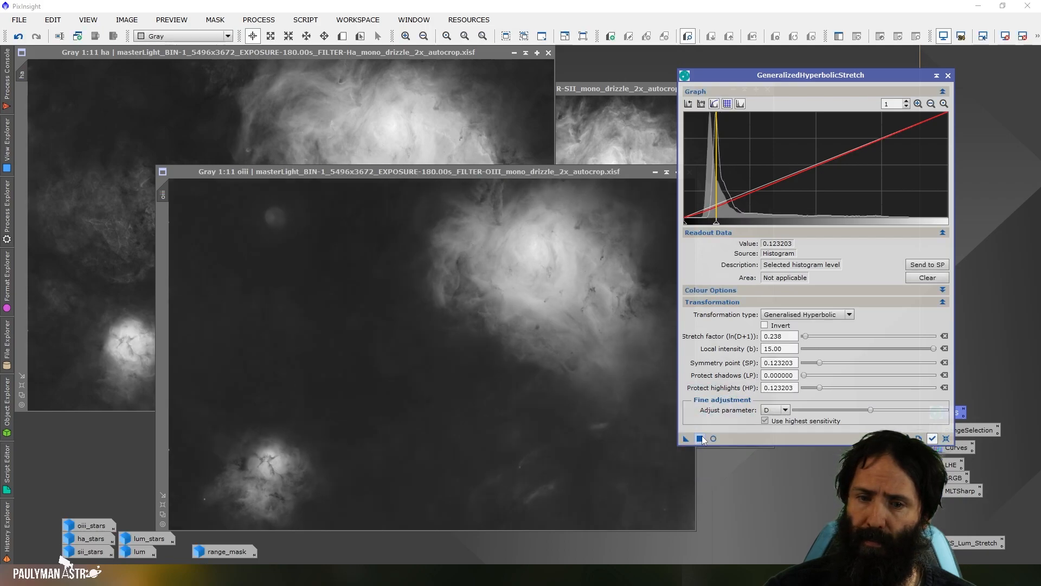
click(948, 76)
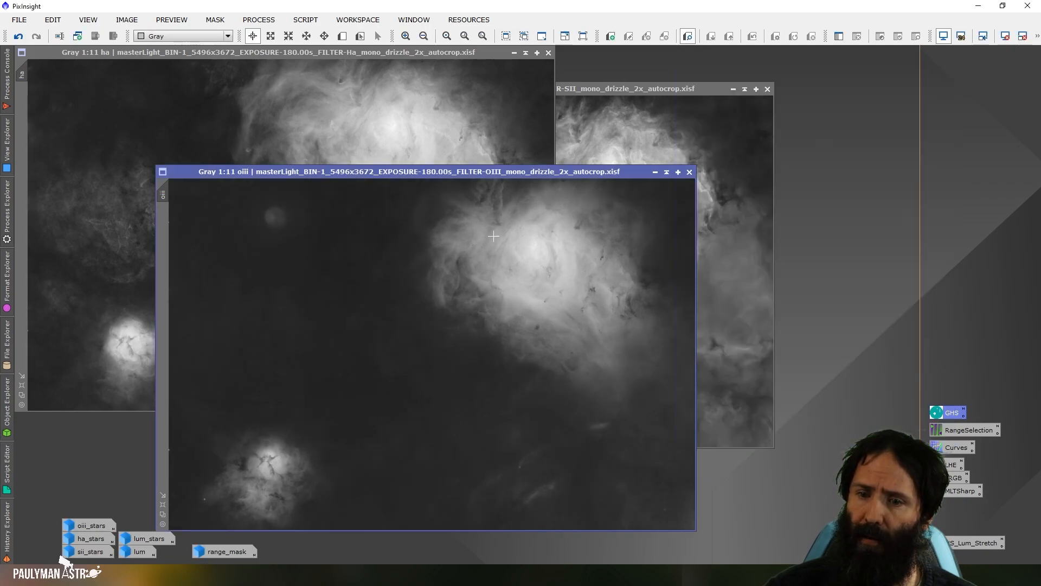
Minimize the oiii, sii and ha images to clear the workspace
click(655, 172)
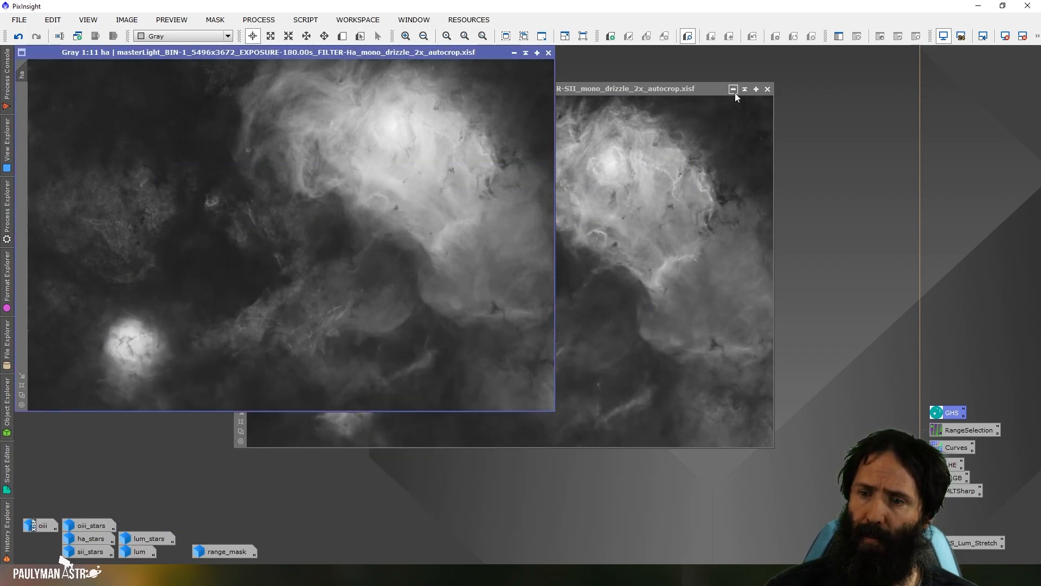
click(733, 89)
click(514, 52)
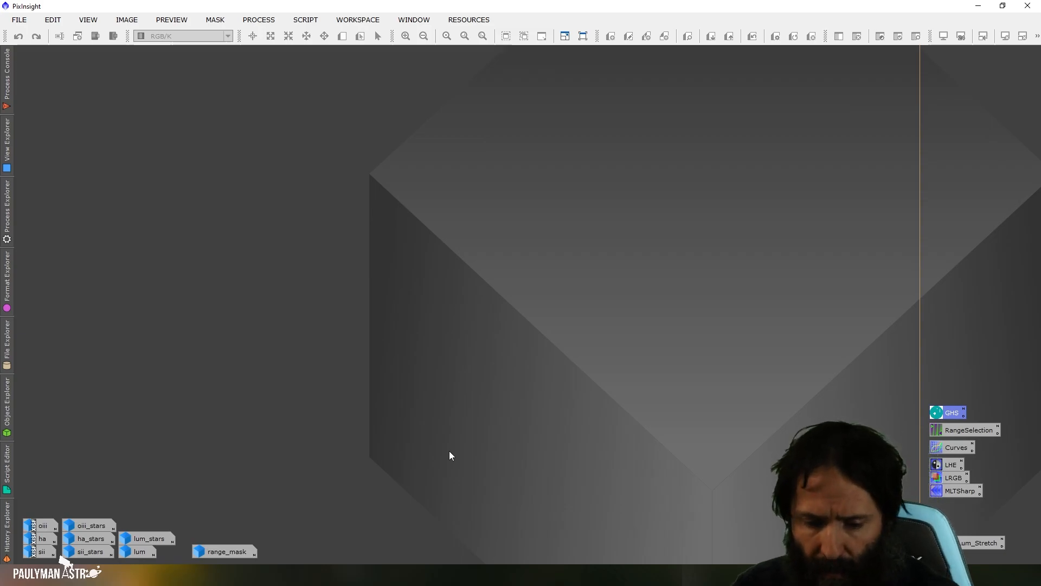
Find and launch the ForaxxPaletteUtility script
key(ctrl+shift+p)
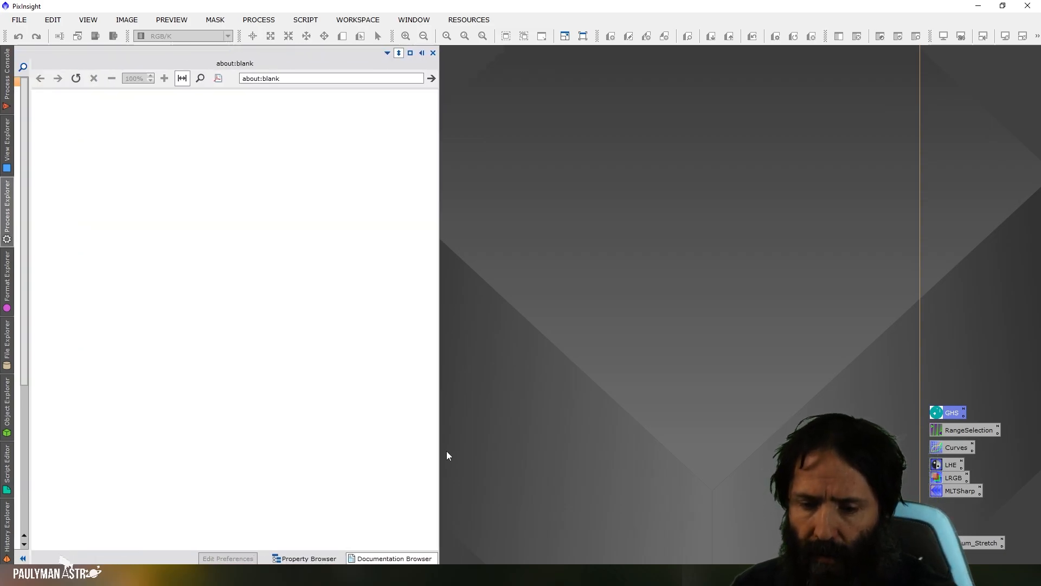
text(ForaxxPaletteUtility)
key(Return)
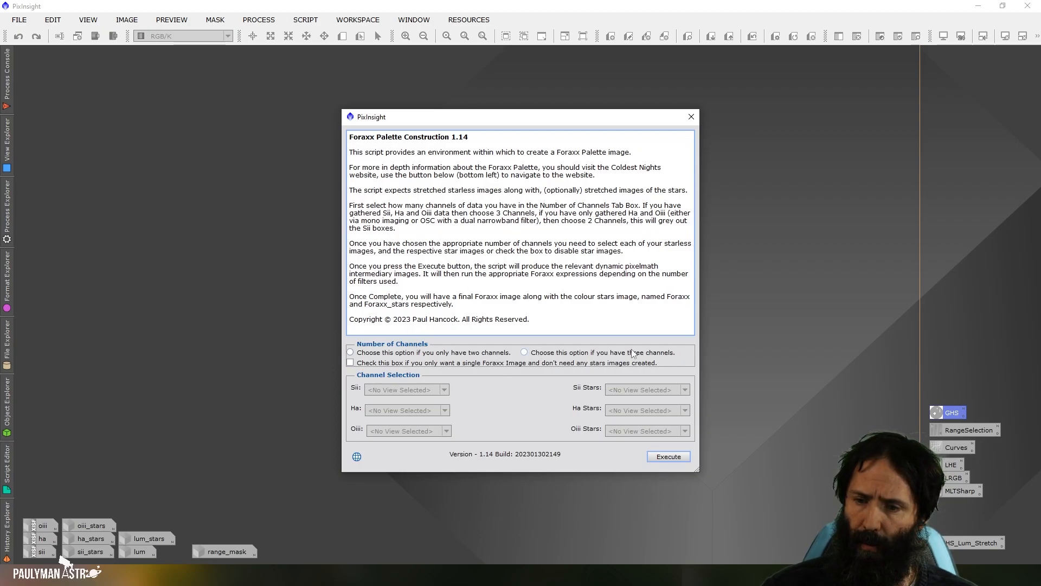
Choose the three-channel option for the Foraxx palette and assign sii, ha and oiii as the starless channel images
click(524, 353)
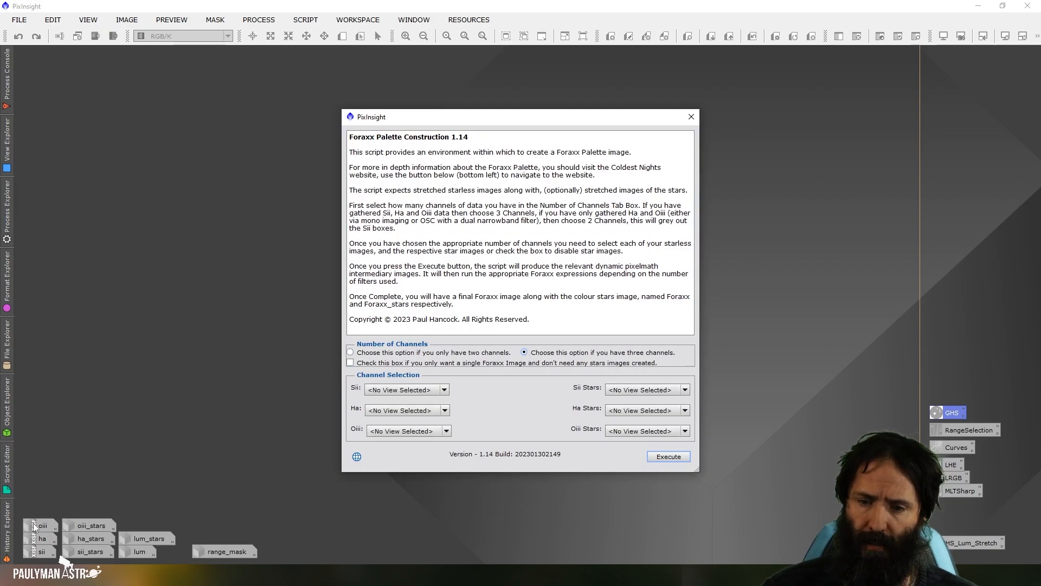
click(403, 390)
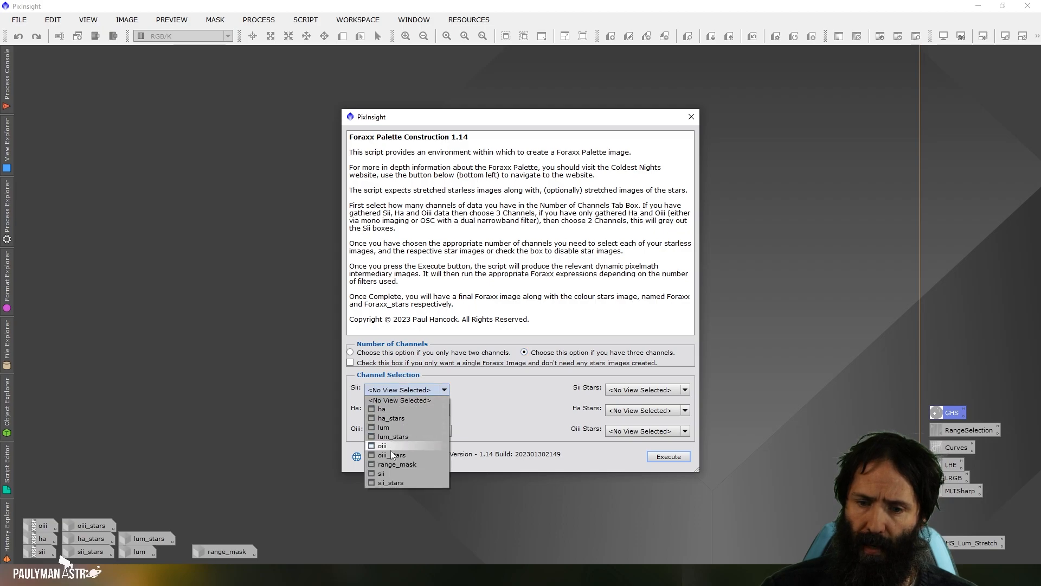
click(393, 473)
click(409, 411)
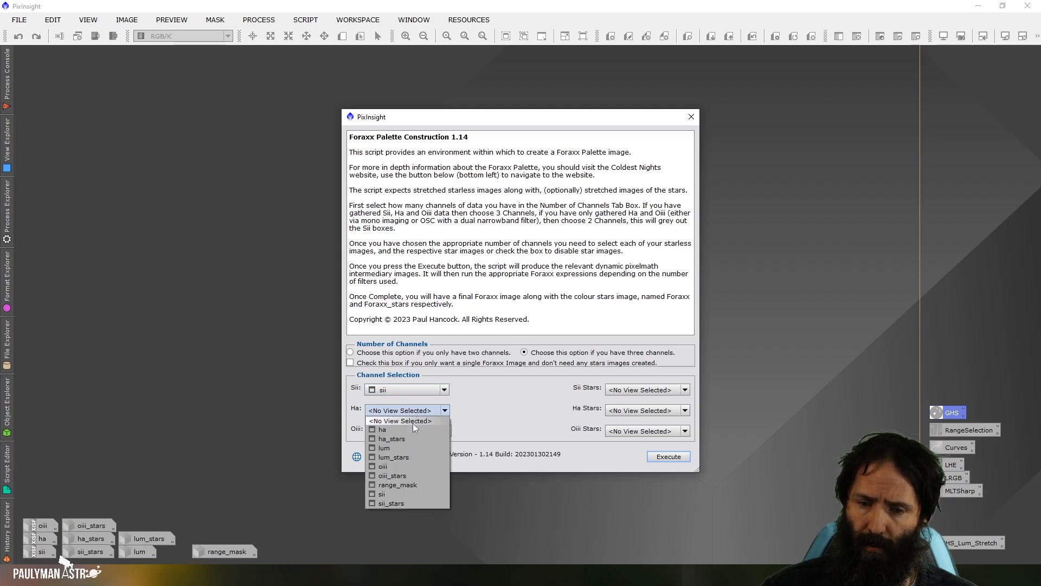
click(412, 430)
click(413, 434)
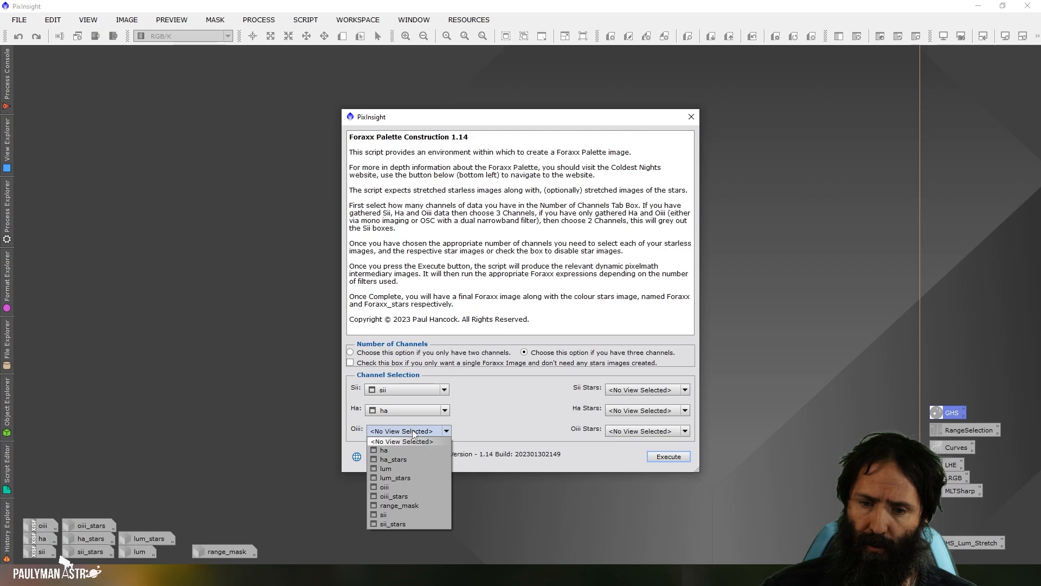
click(404, 486)
Assign sii_stars, ha_stars and oiii_stars as the star images and execute the Foraxx script
click(632, 391)
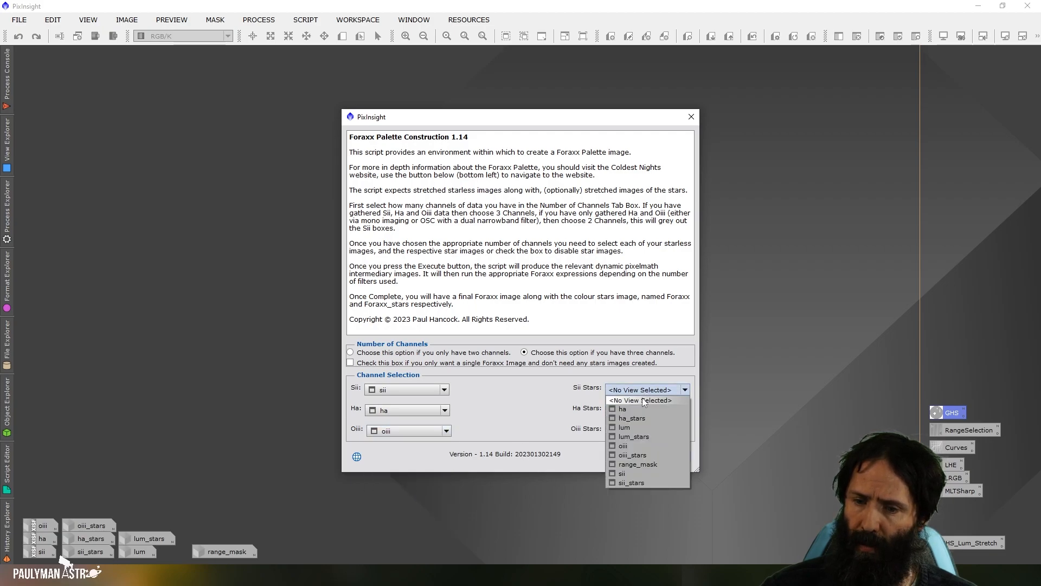
click(633, 482)
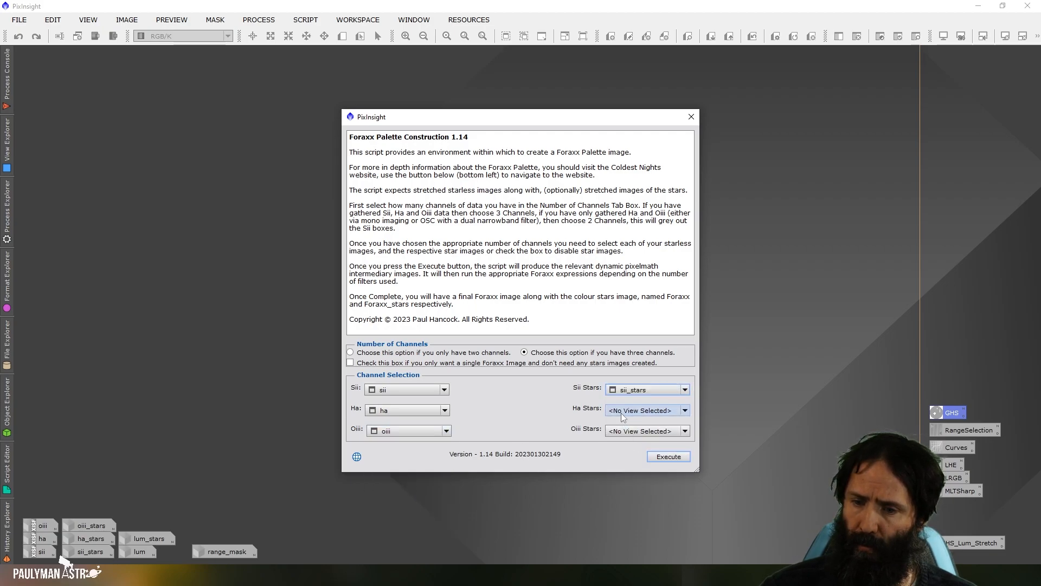
click(629, 411)
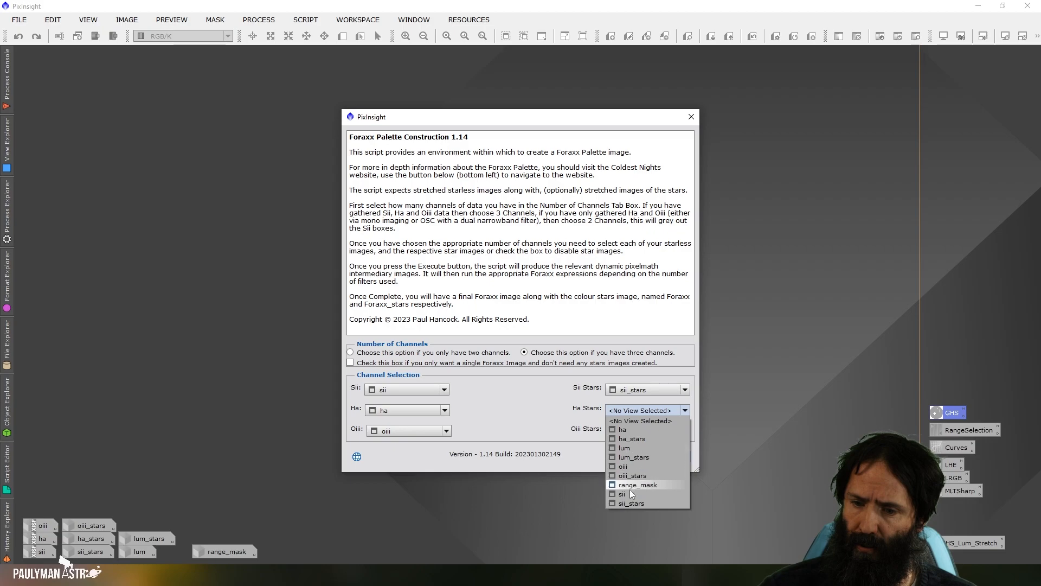
click(632, 438)
click(634, 431)
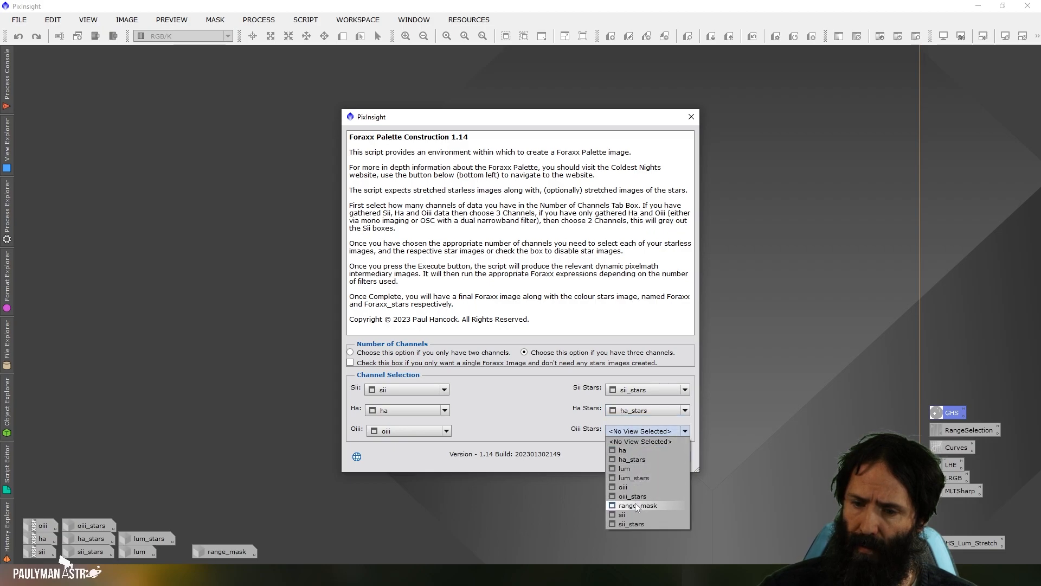
click(632, 496)
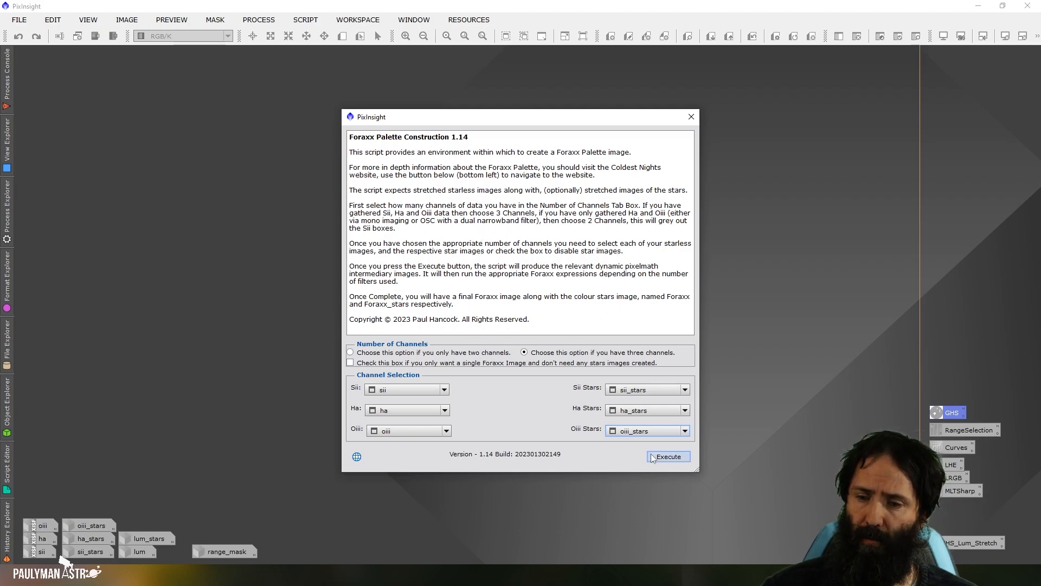
click(670, 457)
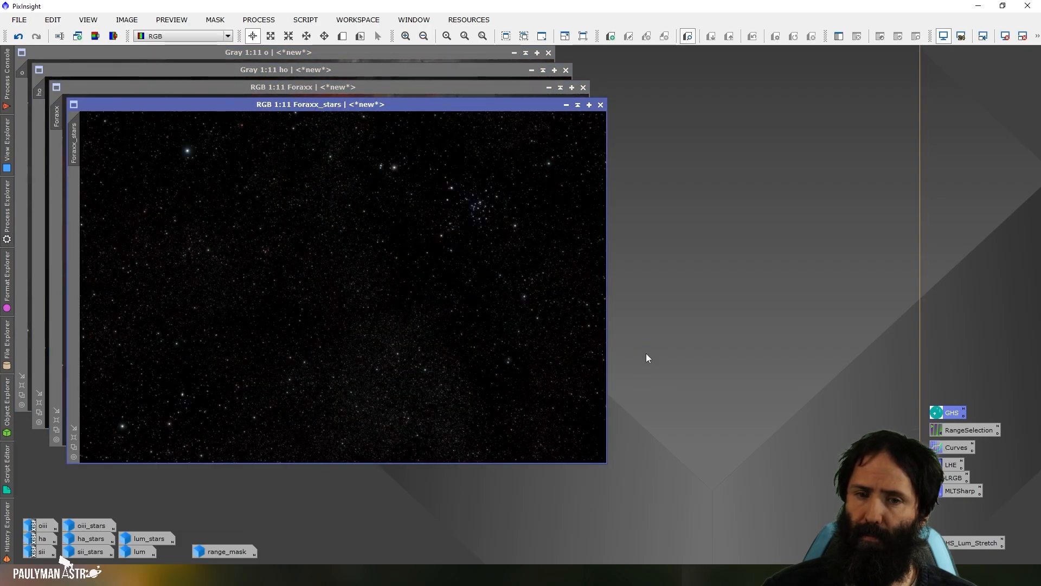
Minimize the o, ho and Foraxx_stars images and park their icons beside range_mask, leaving the Foraxx image open
click(525, 52)
click(543, 70)
drag(288, 238, 274, 553)
drag(323, 253, 292, 534)
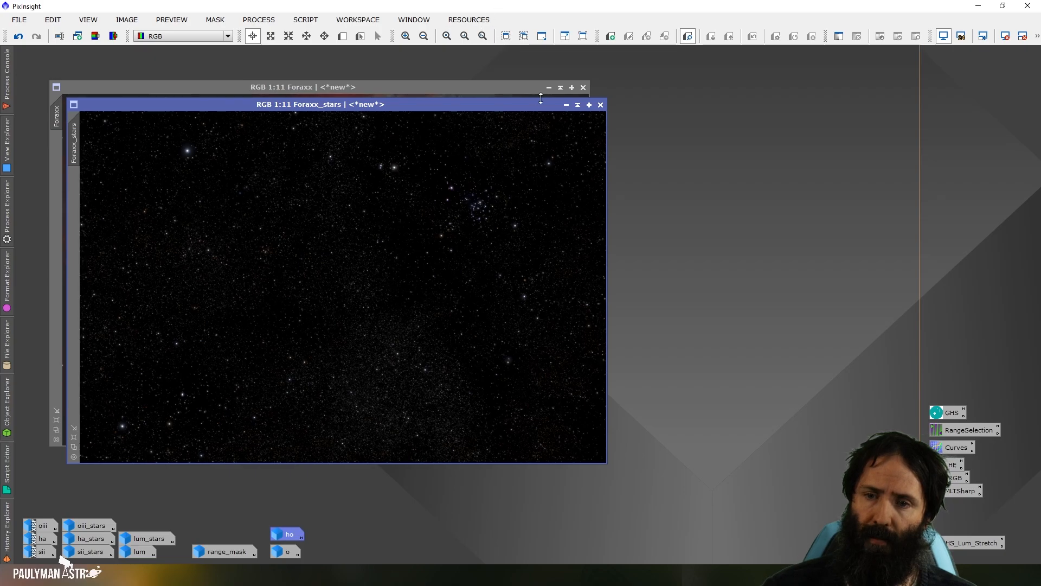
click(567, 105)
drag(376, 291, 355, 551)
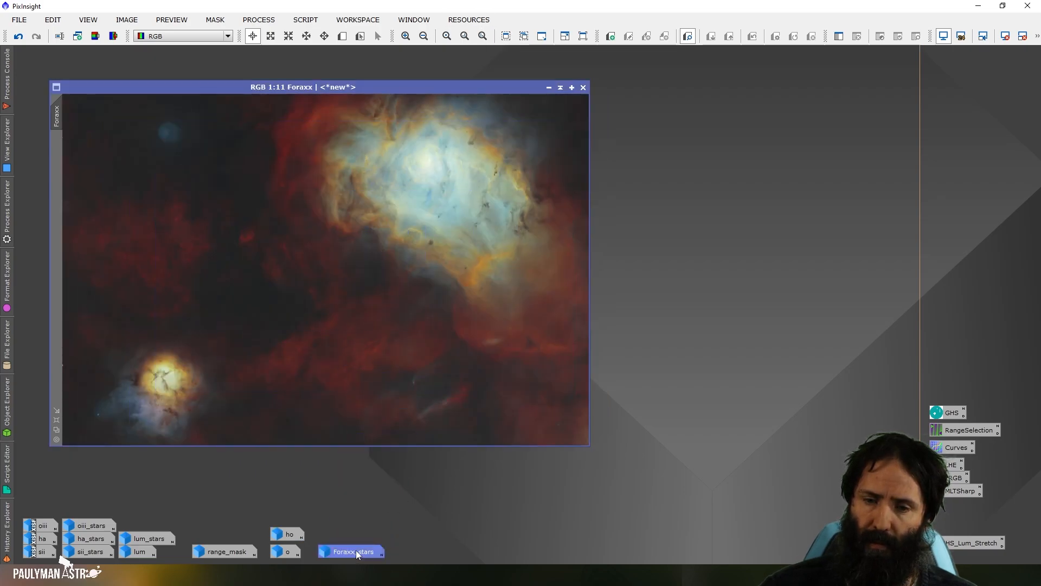
drag(470, 88, 463, 78)
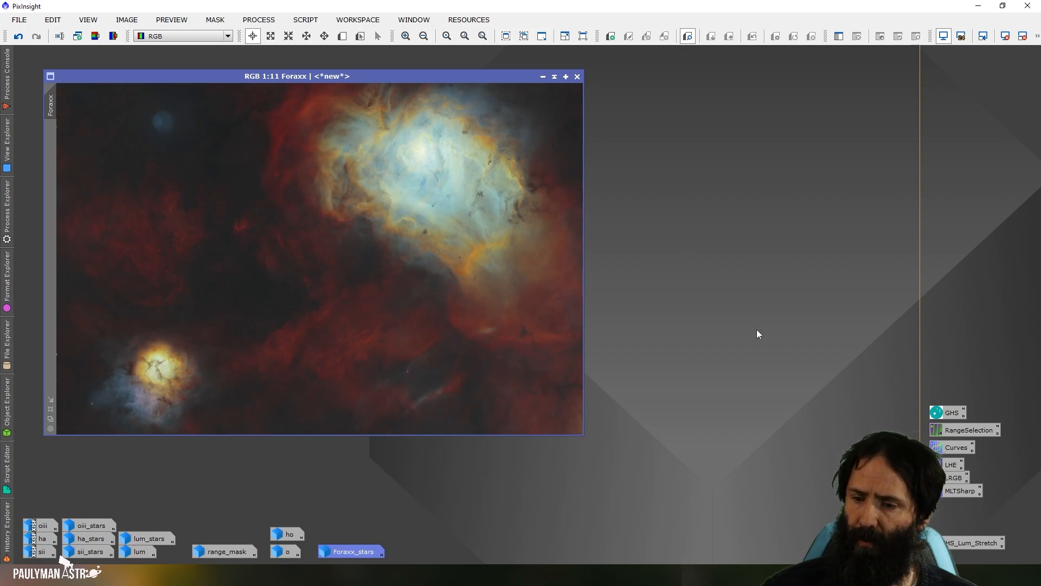
Add the stars to the Foraxx image with the PixelMath expression $T+$T_stars-$T*$T_stars, and close PixelMath
click(277, 22)
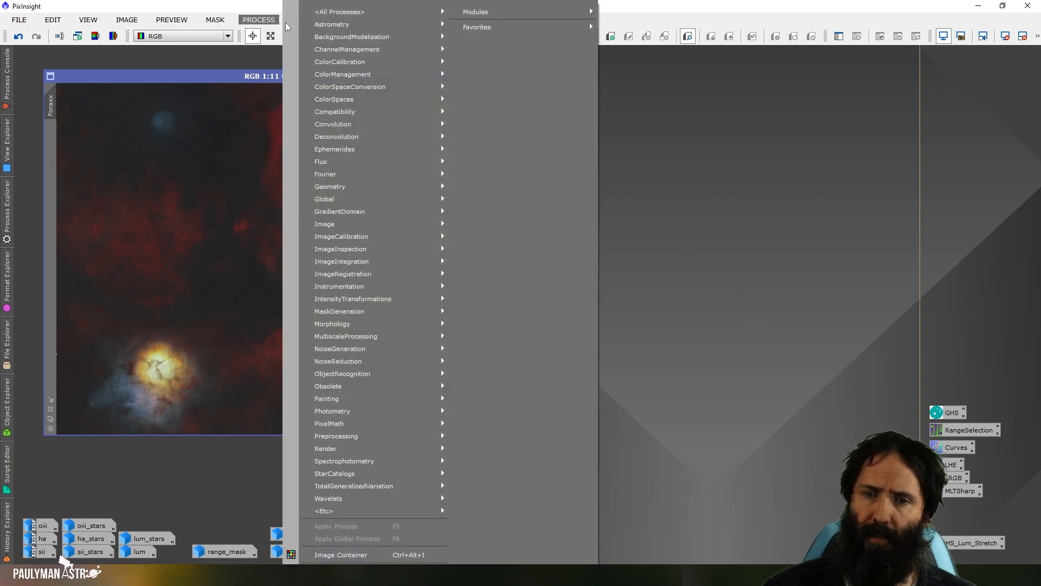
mouse_move(441, 12)
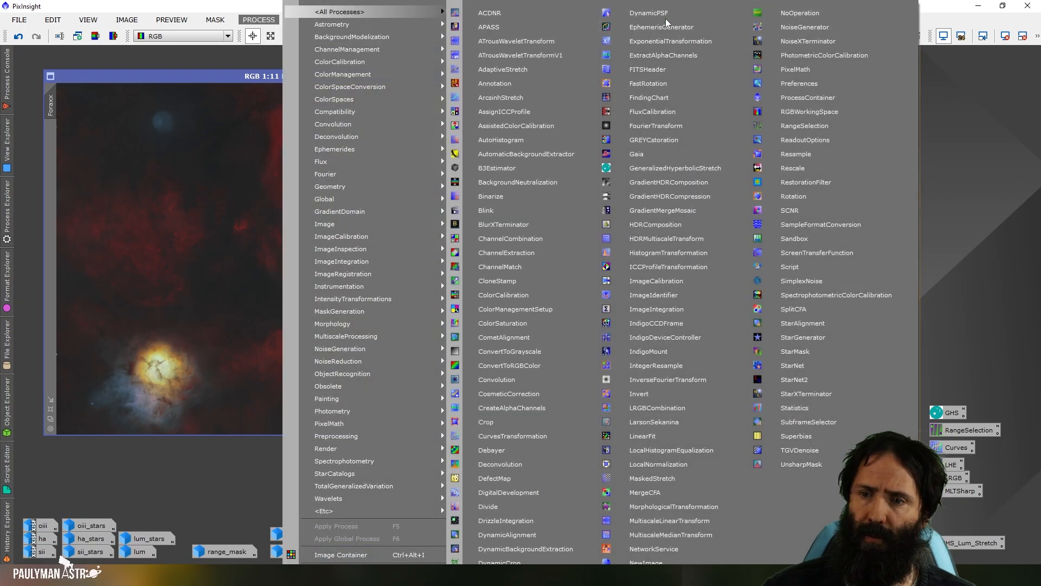
click(806, 66)
drag(682, 265, 782, 166)
text($T+$T_stars-$T*$T_stars)
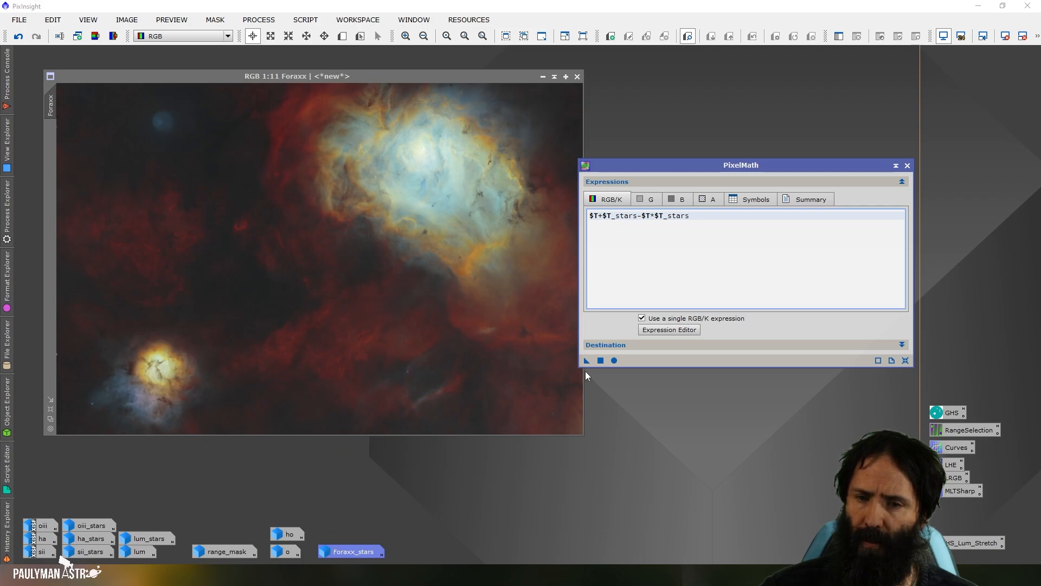
drag(587, 362, 411, 361)
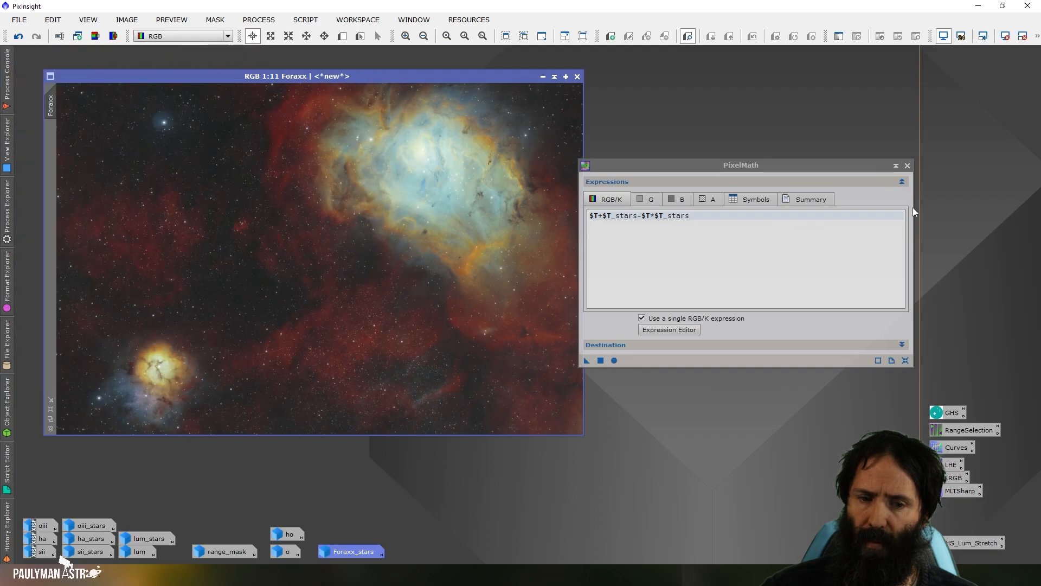
click(906, 166)
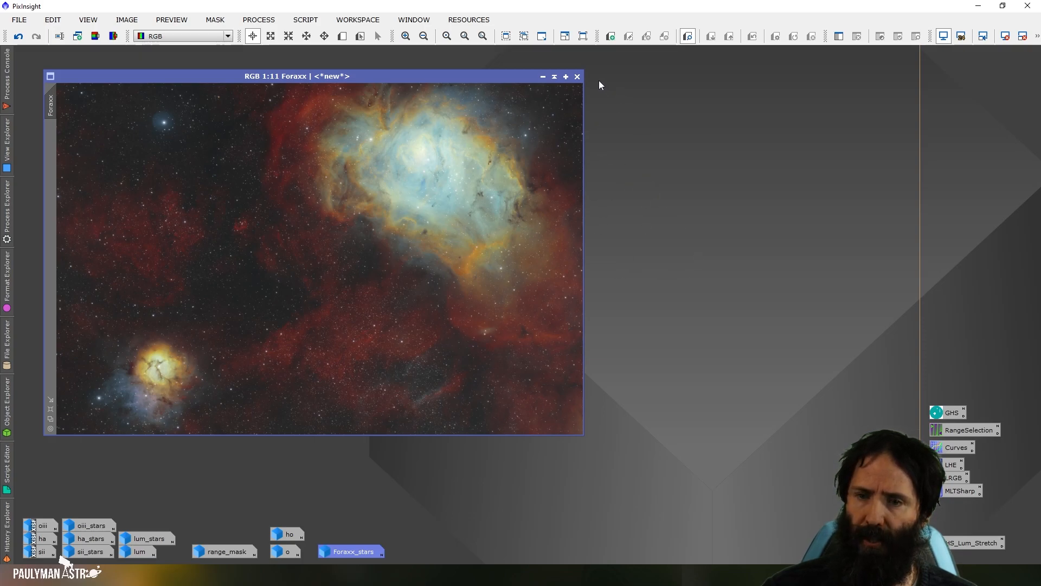
Restore the lum image and undo its last PixelMath star addition
click(679, 255)
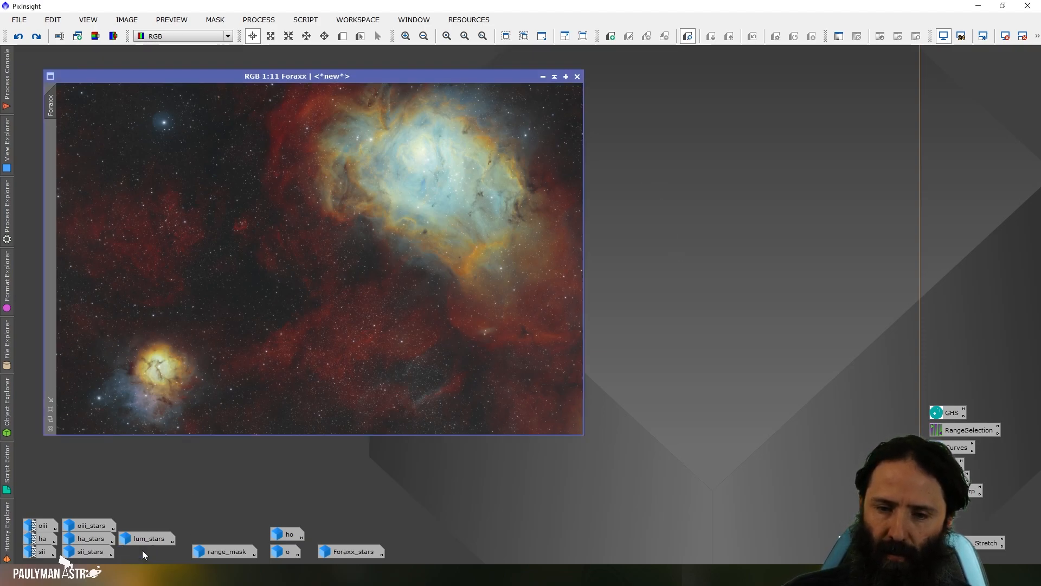
double_click(143, 550)
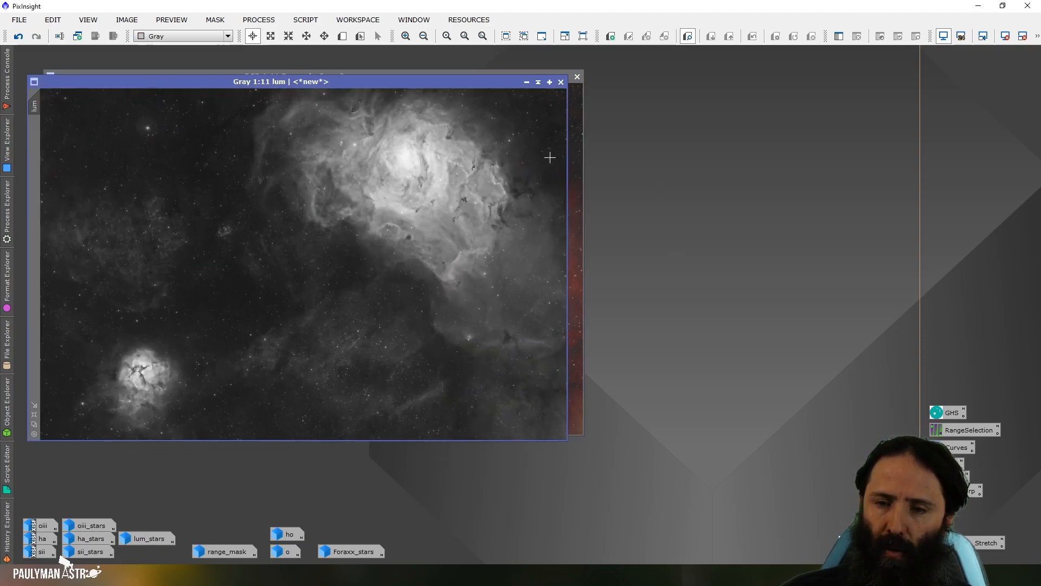
click(19, 38)
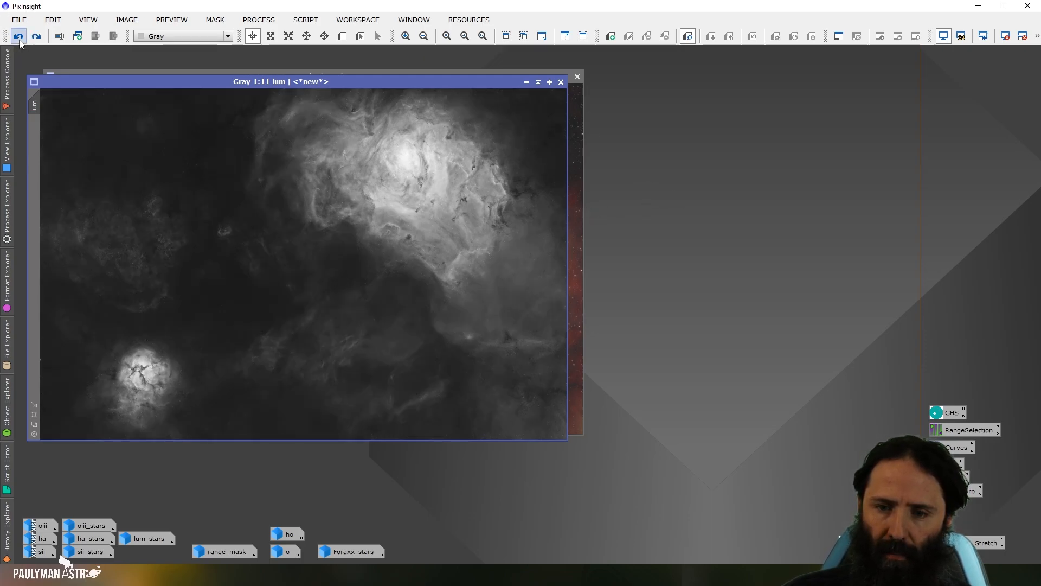
Reopen the PixelMath instance recorded in lum's processing history and place its window beside the image
click(8, 525)
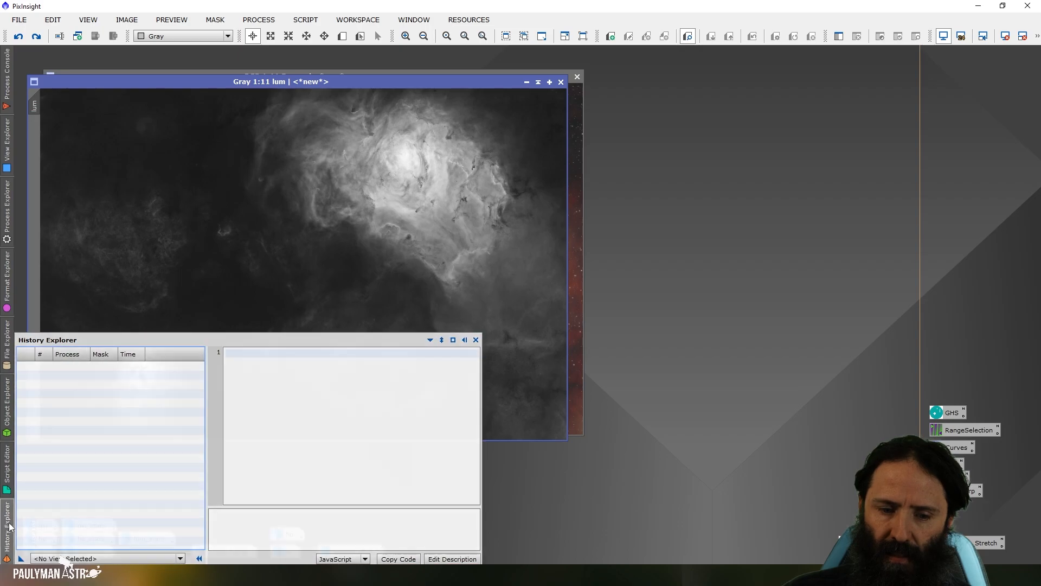
click(53, 558)
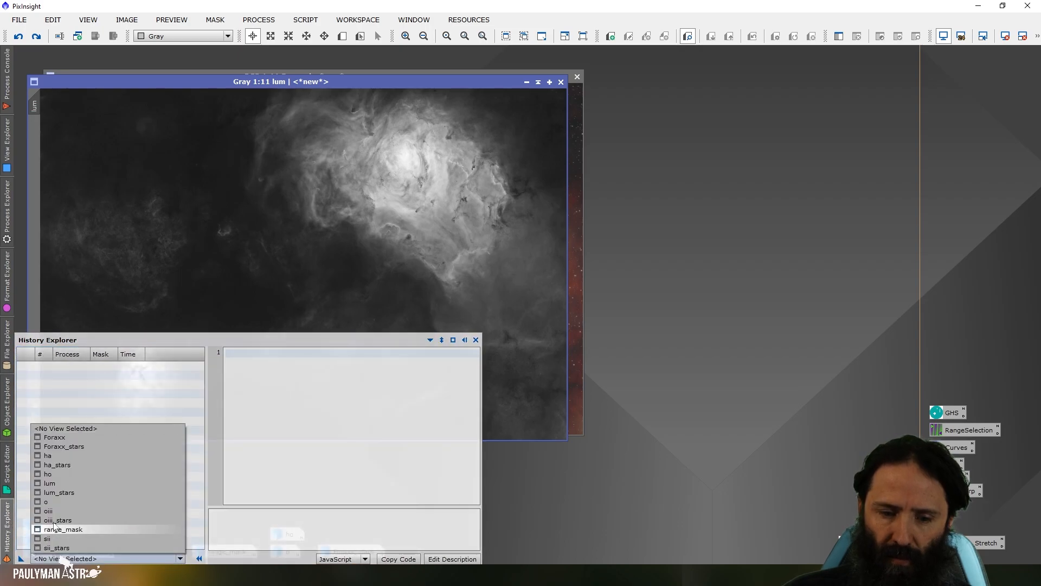
click(64, 485)
double_click(81, 486)
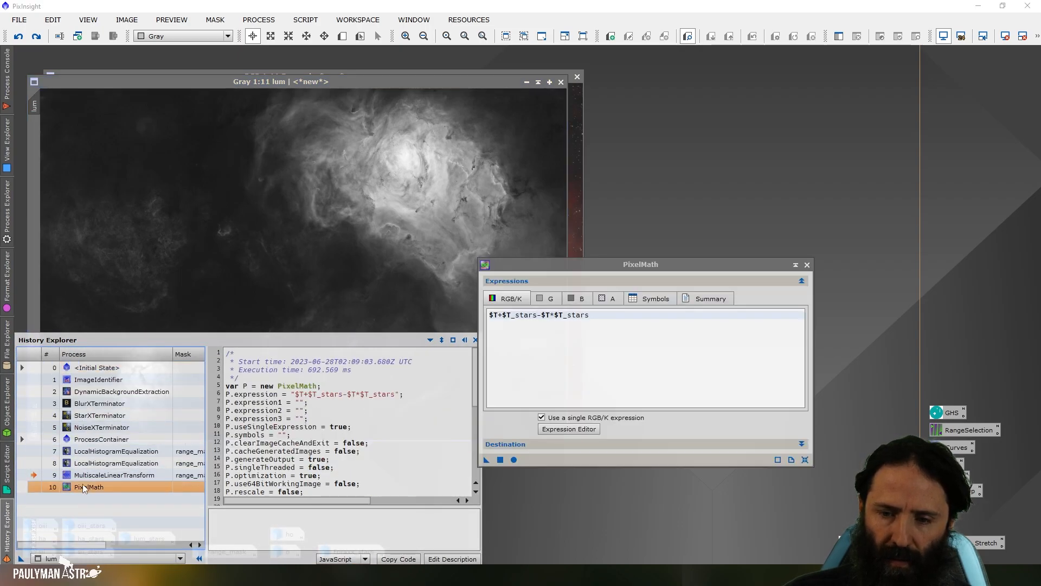
click(499, 267)
drag(619, 264, 732, 124)
Change the PixelMath expression to $T+ha_stars-$T*ha_stars, apply it to lum, and put away PixelMath and the lum image
click(629, 173)
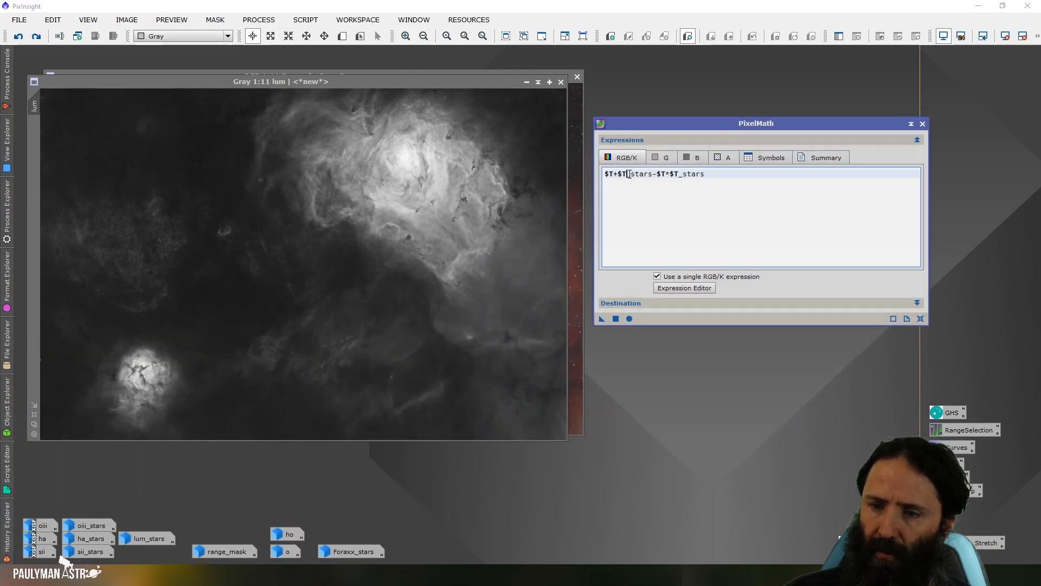
key(BackSpace)
key(BackSpace)
key(BackSpace)
text(ha_)
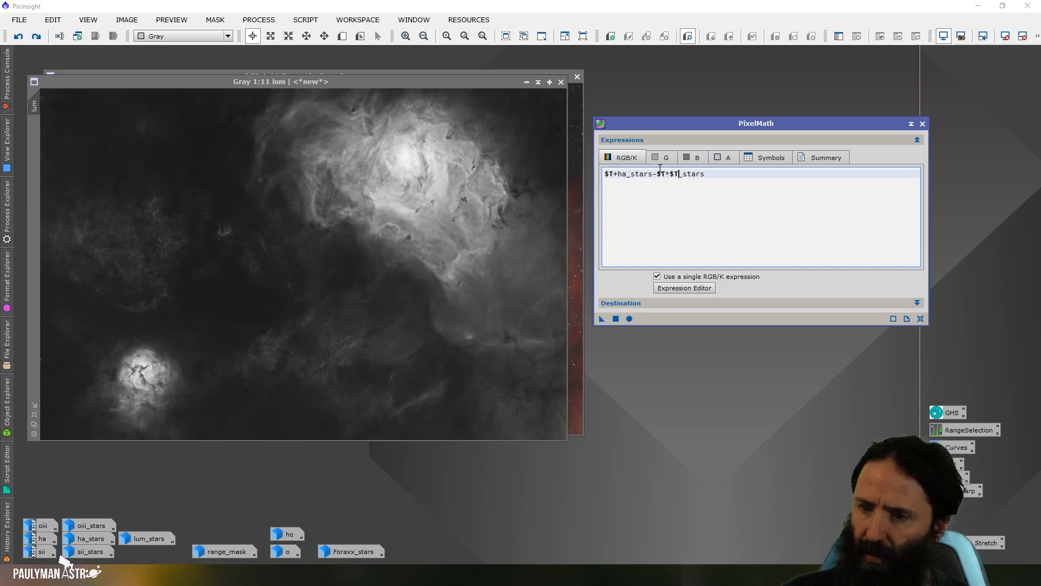
key(BackSpace)
key(BackSpace)
text(ha)
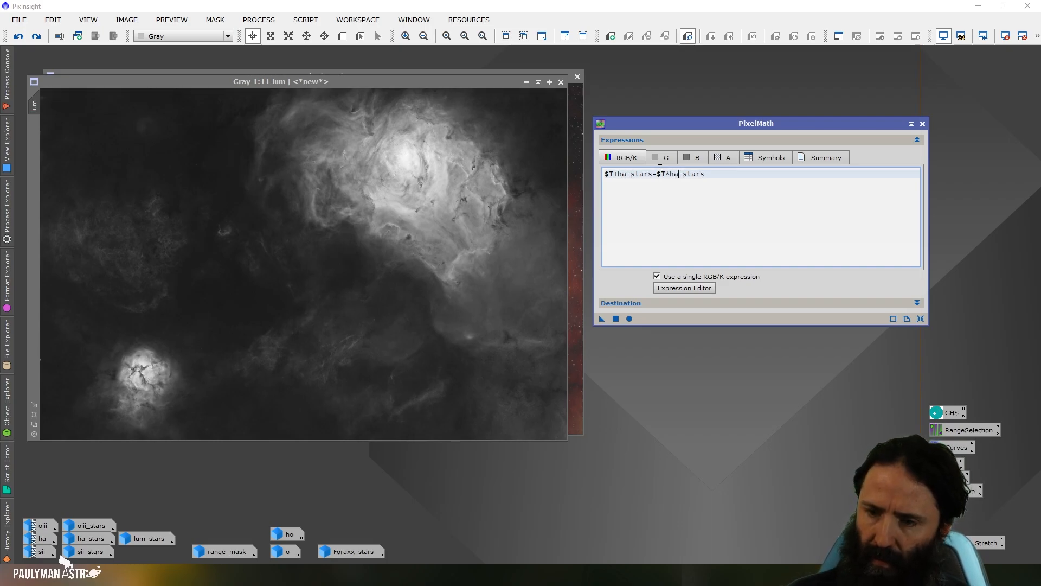
drag(600, 319, 431, 320)
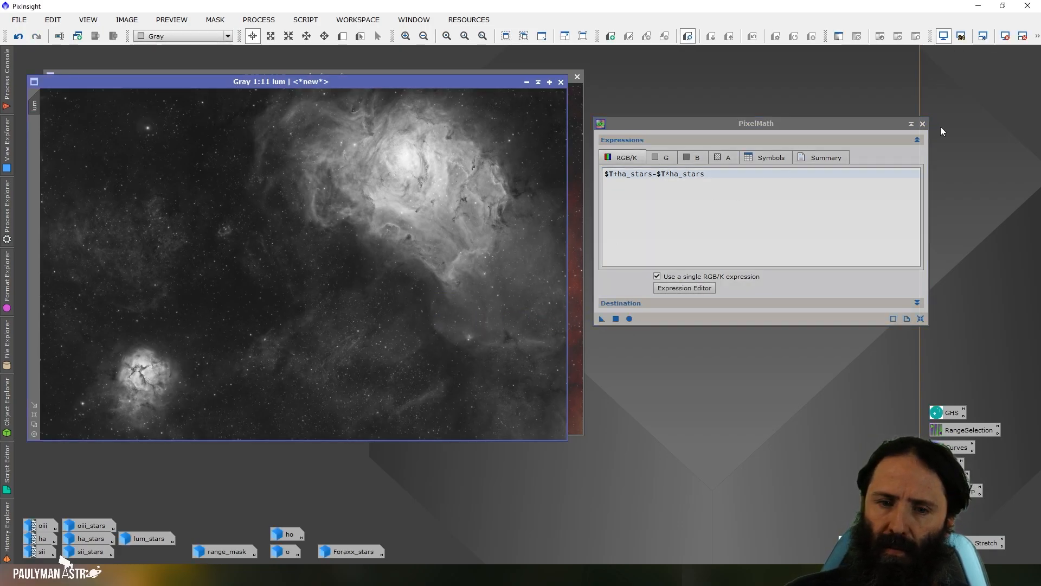
click(923, 125)
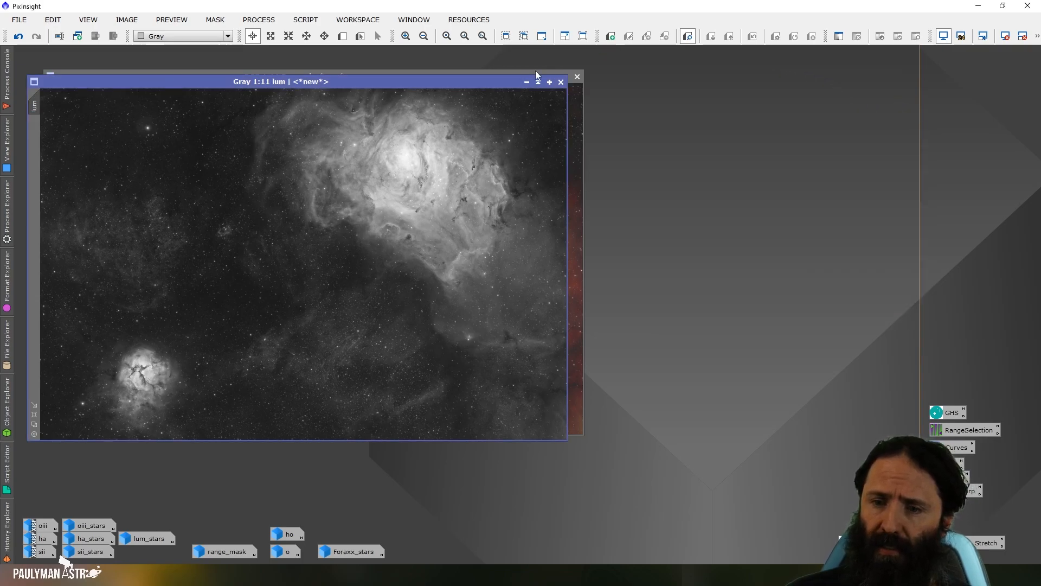
click(525, 84)
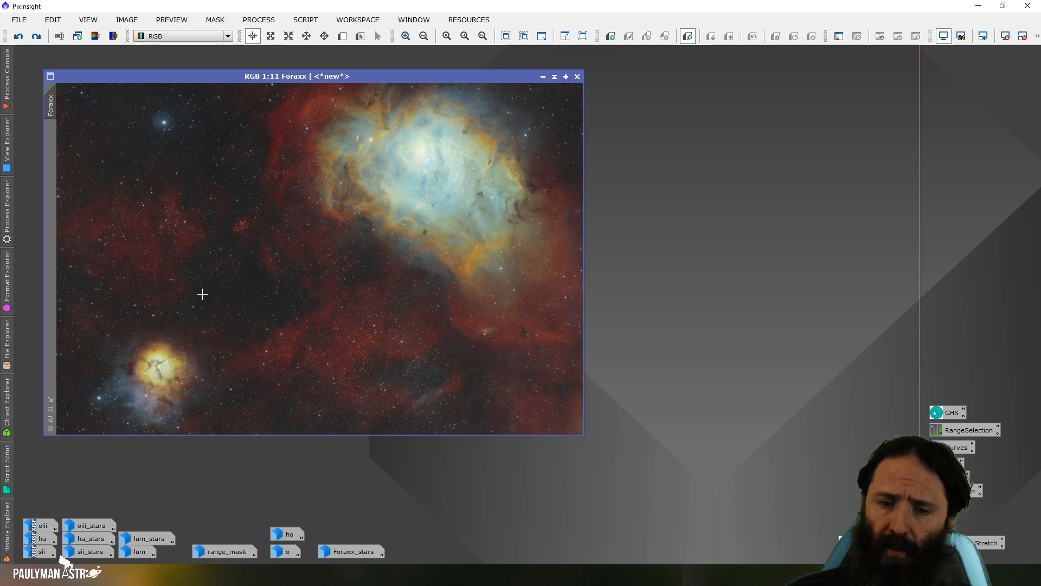
Apply LRGBCombination to Foraxx with only lum as the L channel and lightness and saturation at 0.500, and close the process
click(258, 20)
mouse_move(439, 13)
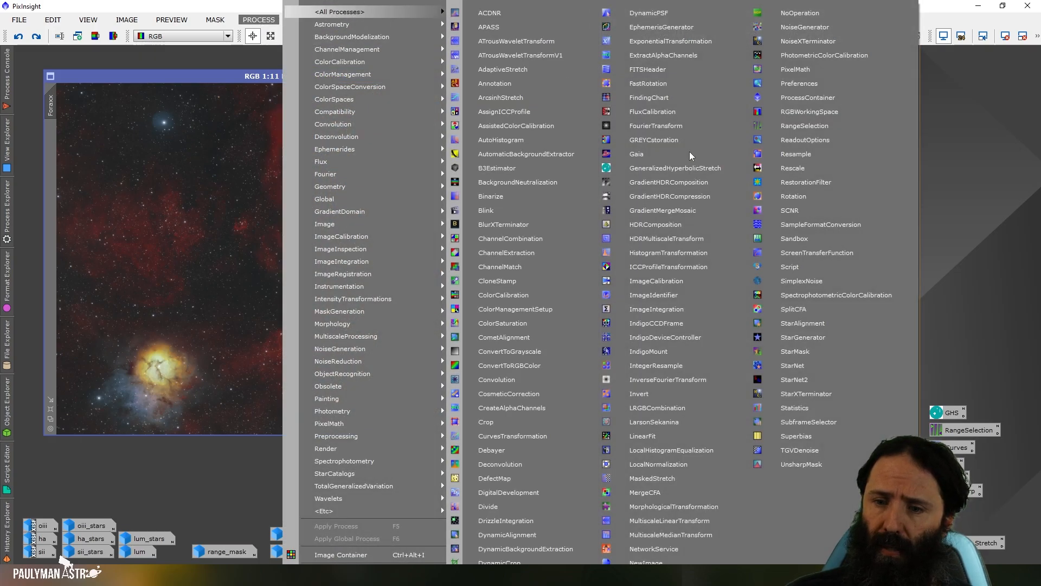
click(672, 409)
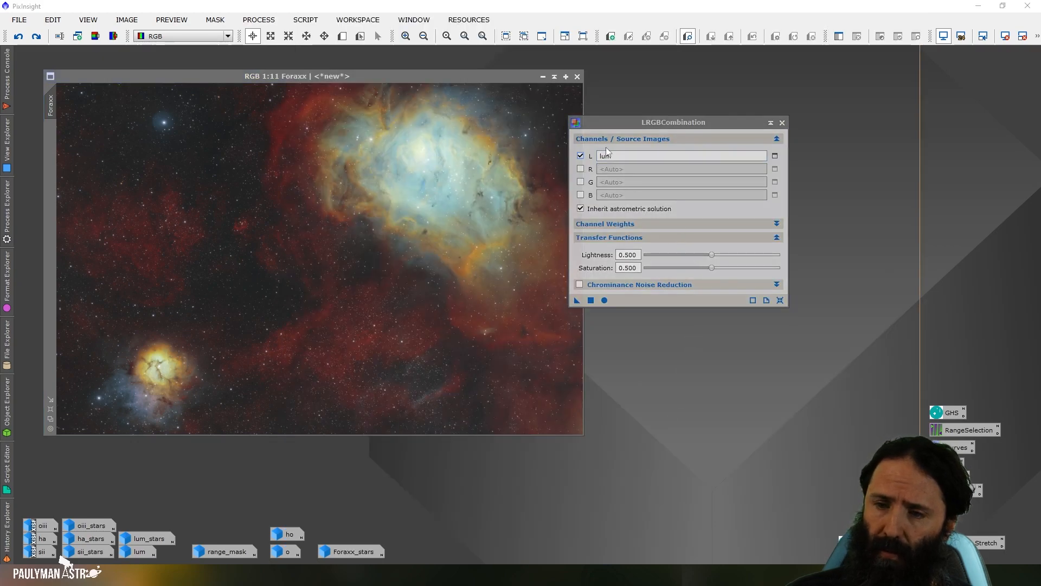
drag(636, 128, 681, 99)
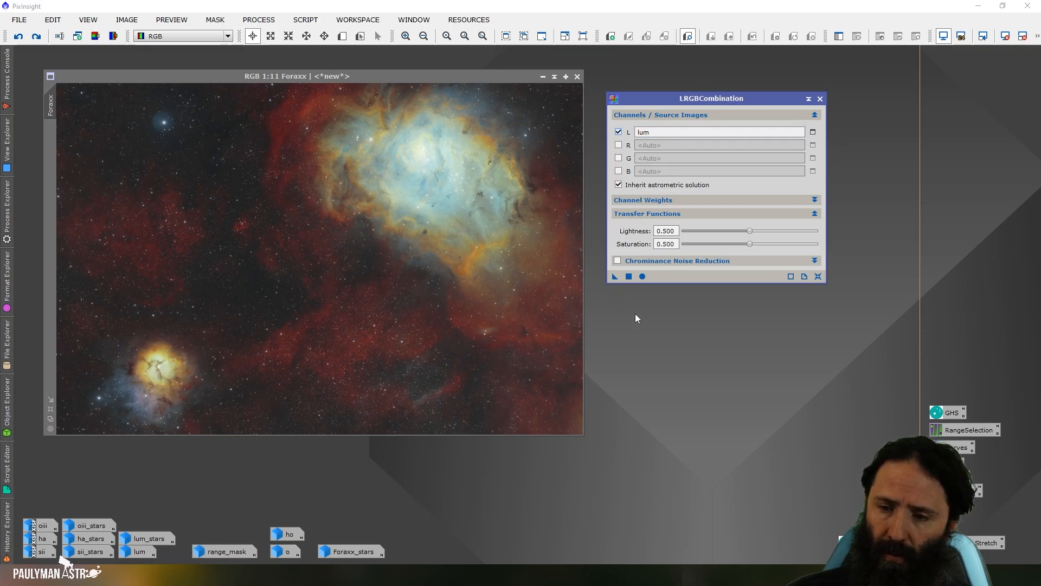
drag(616, 278, 415, 284)
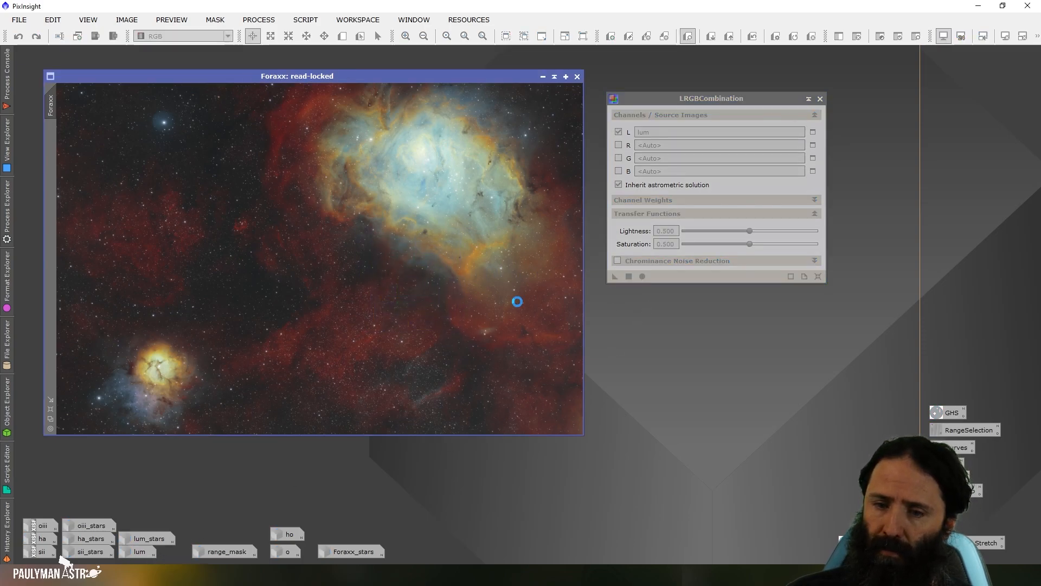
click(820, 99)
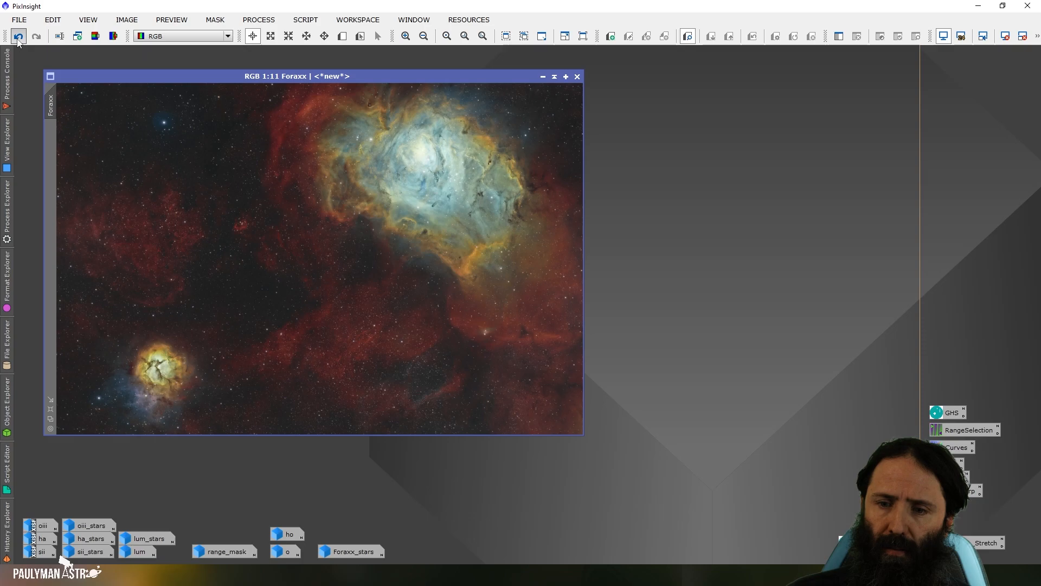
Compare Foraxx without and with the LRGBCombination by undoing and redoing it, and duplicate the image
click(18, 36)
click(35, 36)
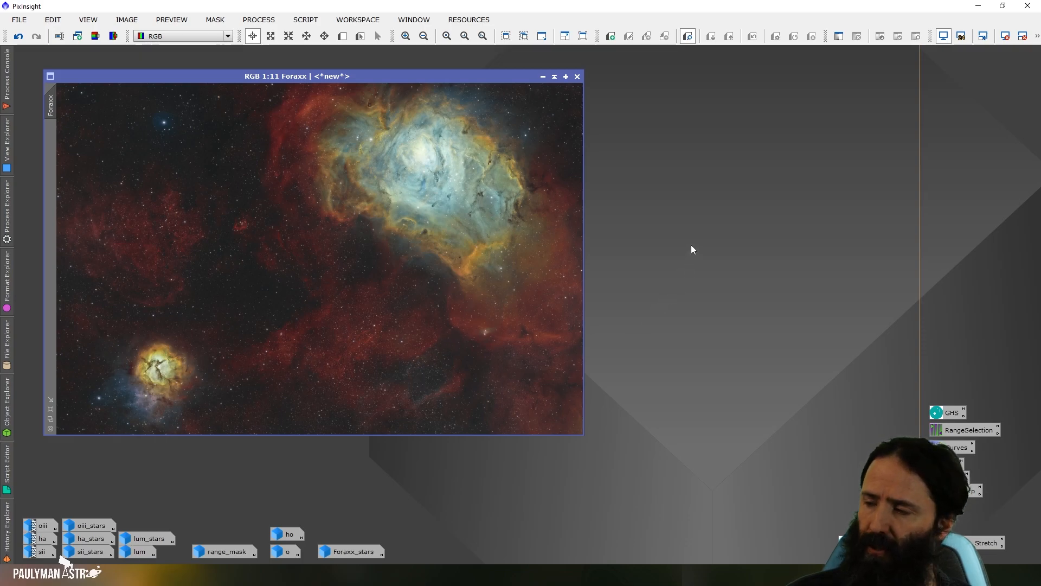
click(126, 19)
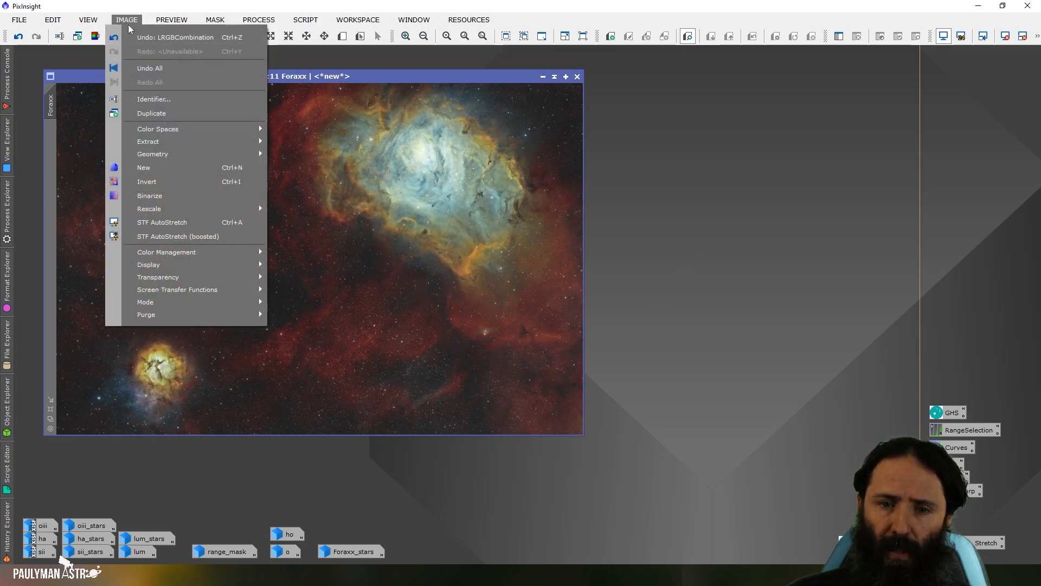
click(182, 114)
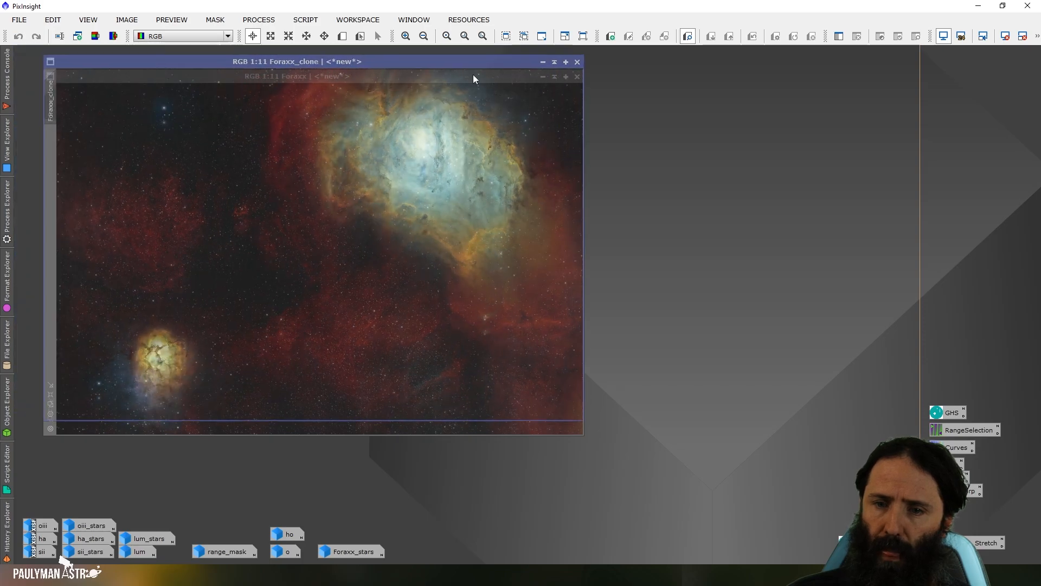
Change the identifier of the original Foraxx image to Lagoon
click(365, 77)
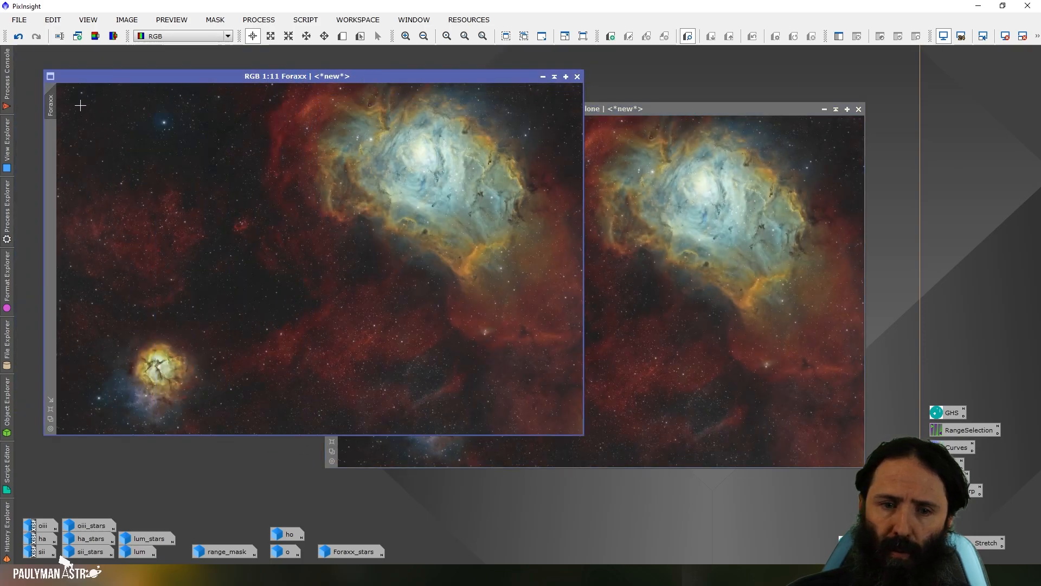
right_click(52, 106)
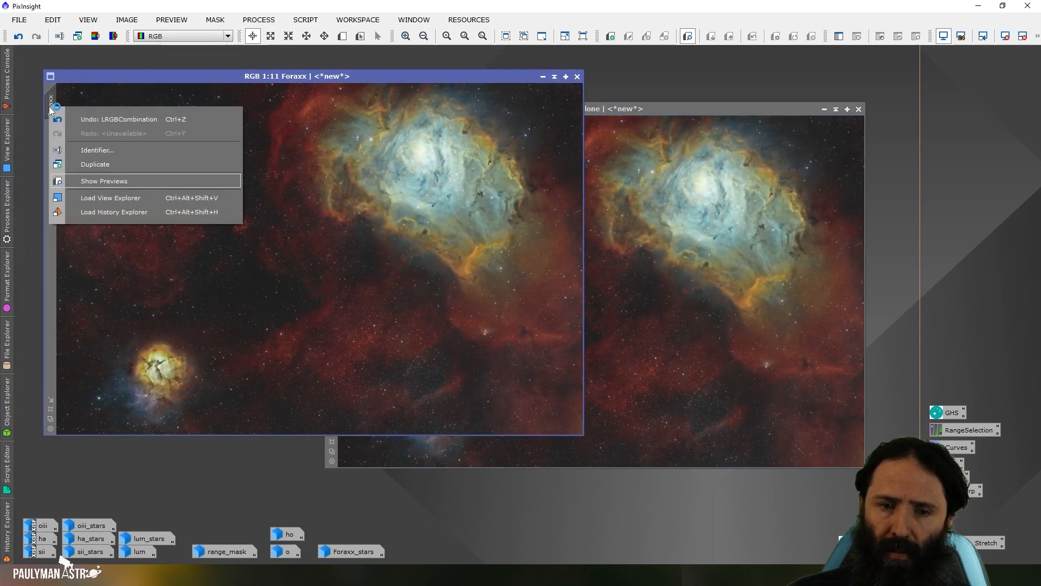
click(94, 148)
text(Lagoon)
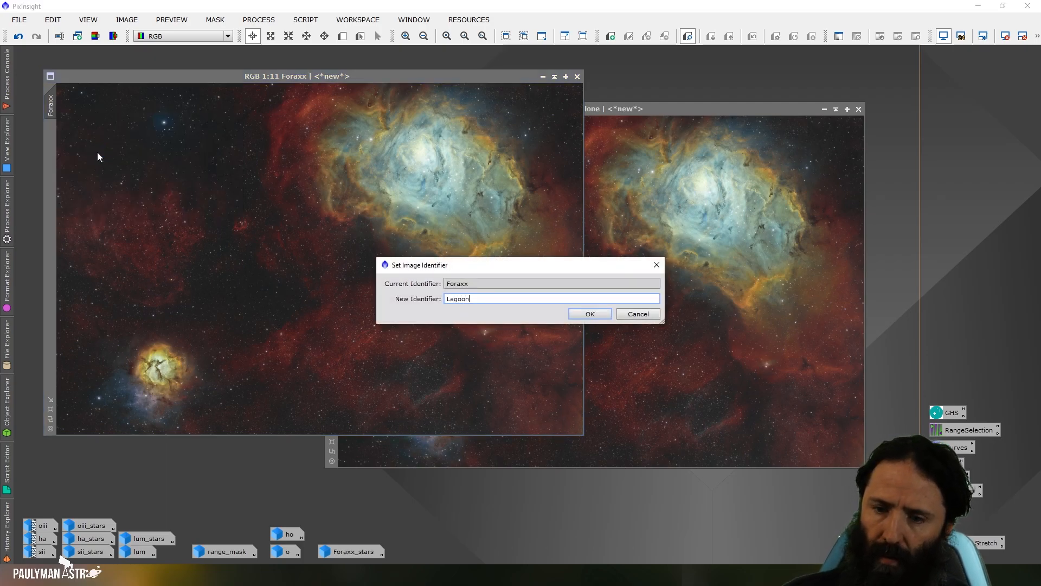
click(590, 313)
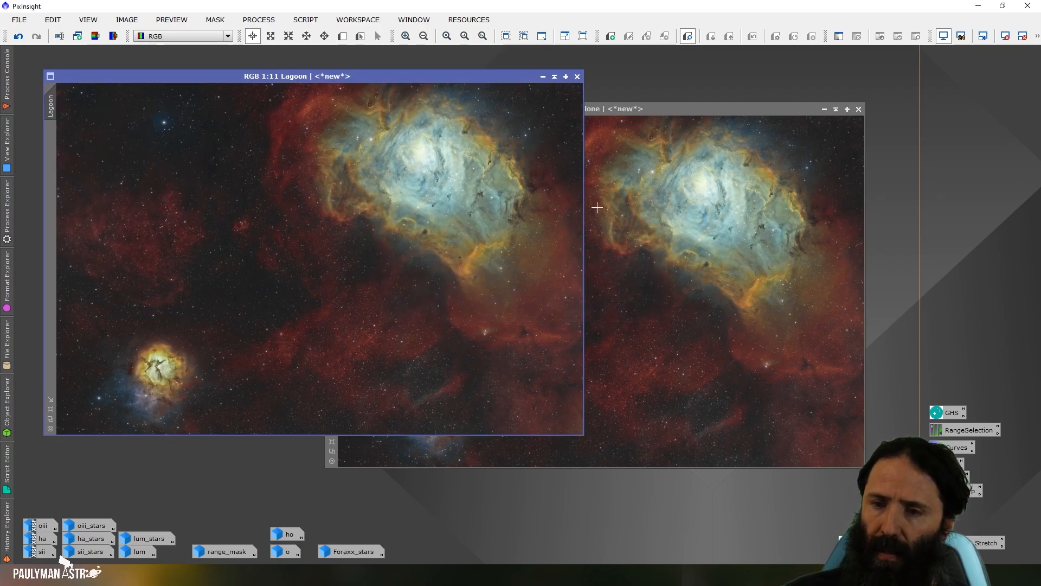
Change the identifier of the duplicated image Foraxx_clone to Trifid
click(649, 108)
right_click(331, 144)
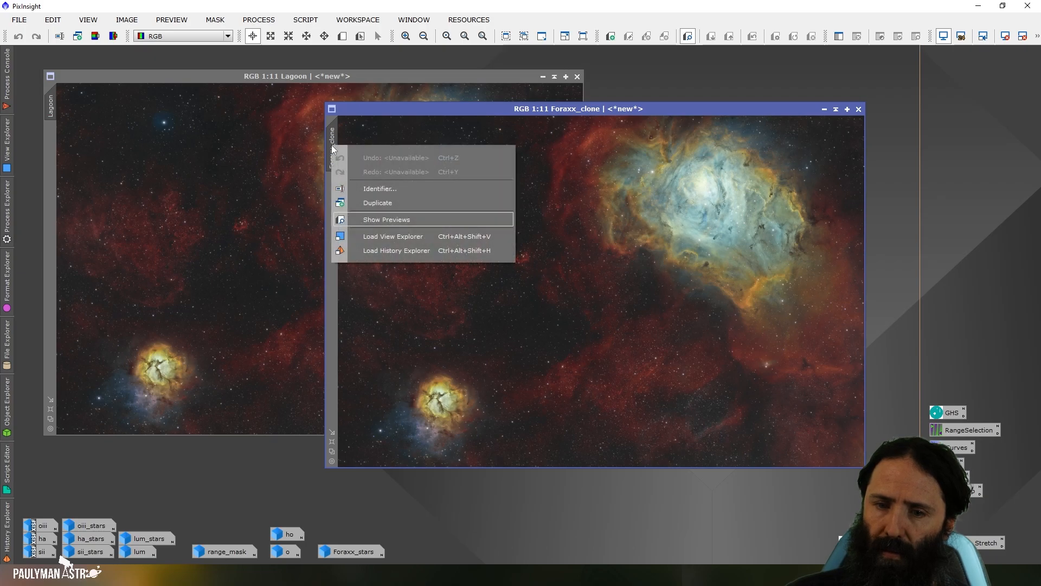
click(384, 194)
text(Trifid)
click(595, 314)
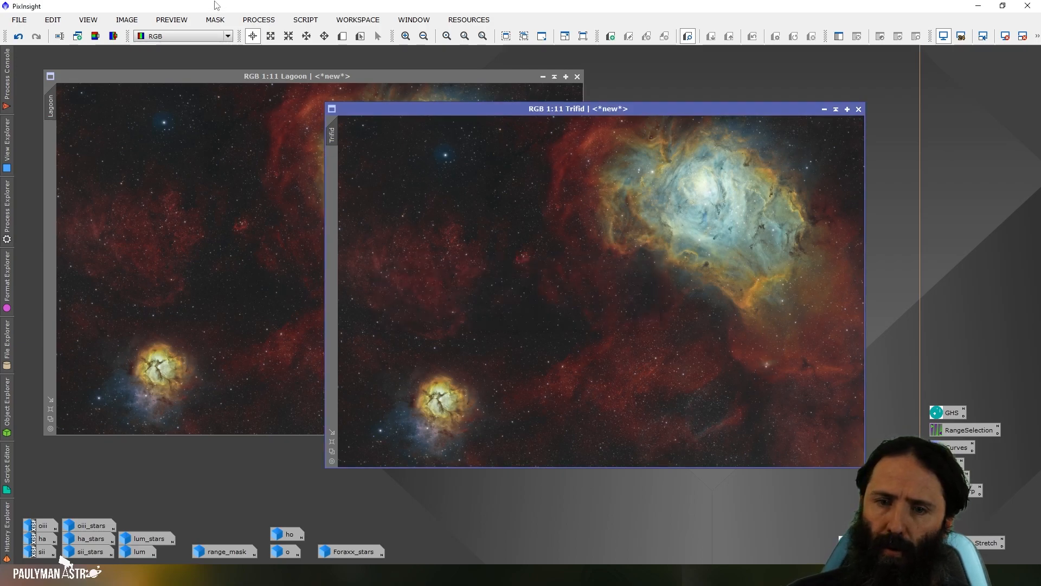
Crop the Lagoon image with DynamicCrop to about 6237 × 4125 pixels around the large nebula, and fit its window to the workspace
click(259, 19)
mouse_move(369, 12)
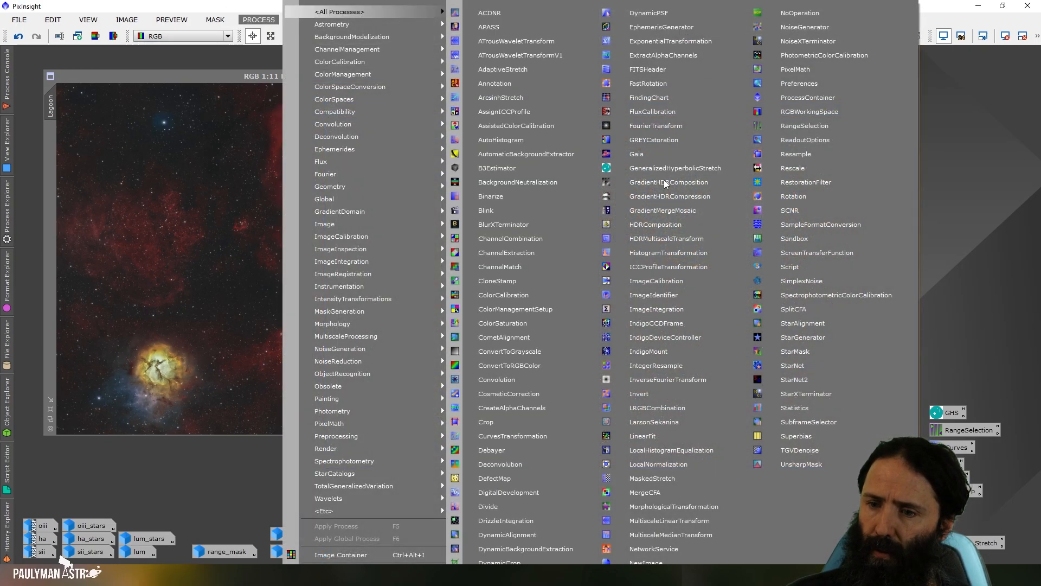
click(519, 553)
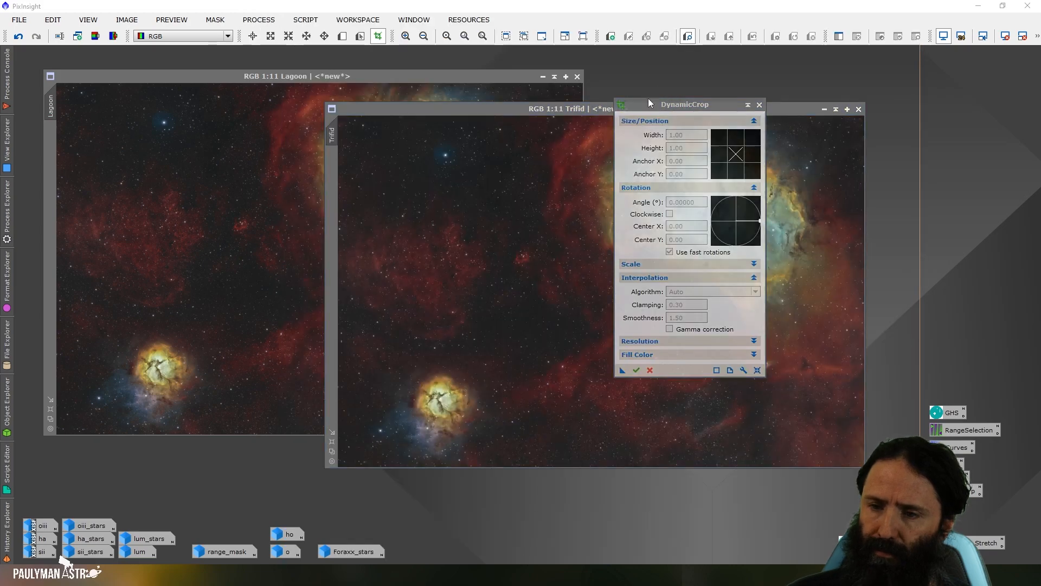
click(347, 82)
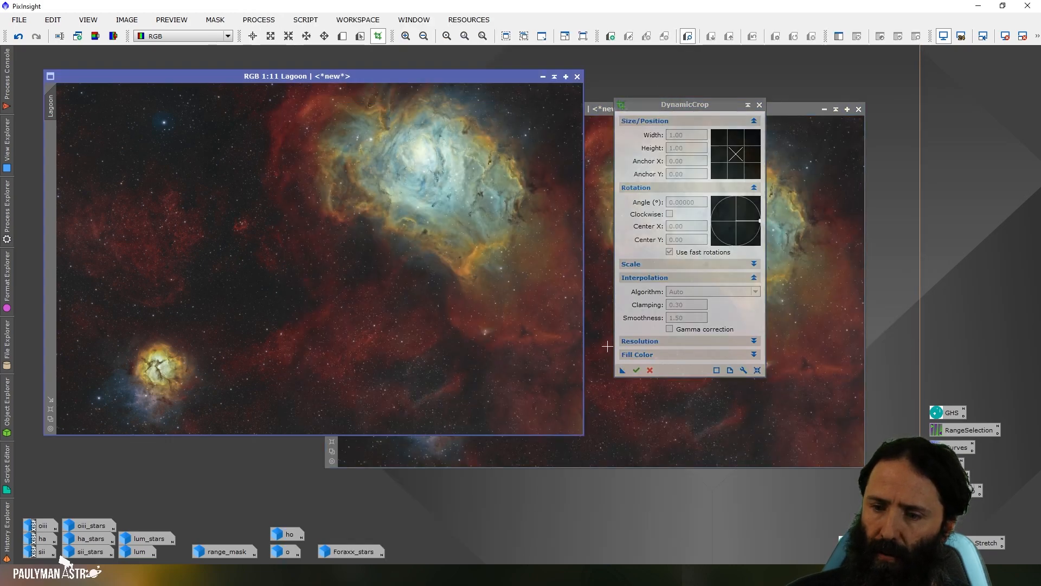
mouse_move(254, 85)
mouse_down()
mouse_move(453, 249)
mouse_move(534, 287)
mouse_move(548, 286)
mouse_move(560, 251)
mouse_move(562, 289)
mouse_up()
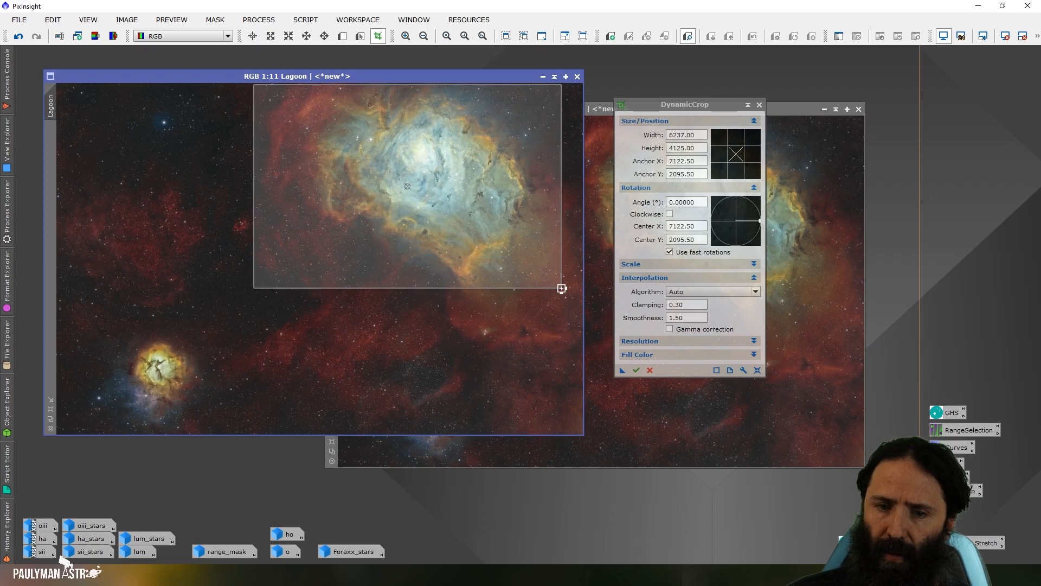
click(636, 370)
click(542, 38)
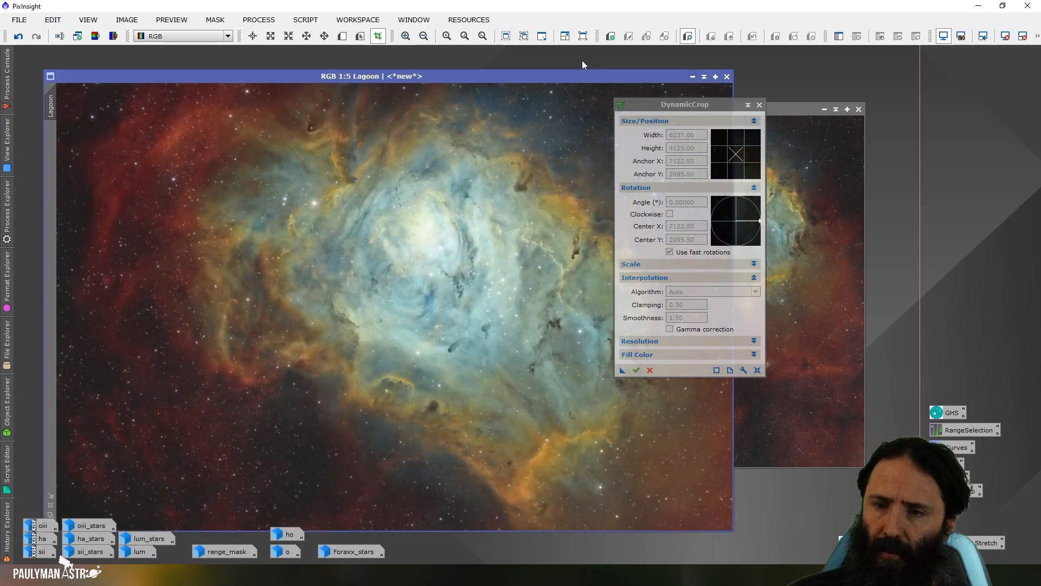
click(523, 36)
drag(414, 78, 388, 61)
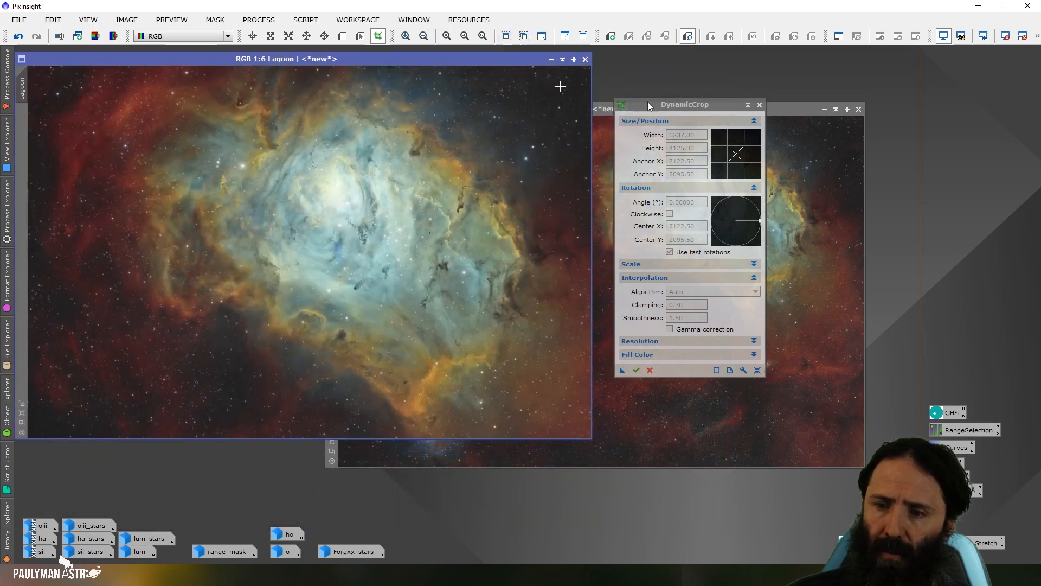
Crop the Trifid image to about 5104 × 2156 pixels around the small nebula, close DynamicCrop, and place the fitted window below Lagoon
click(803, 108)
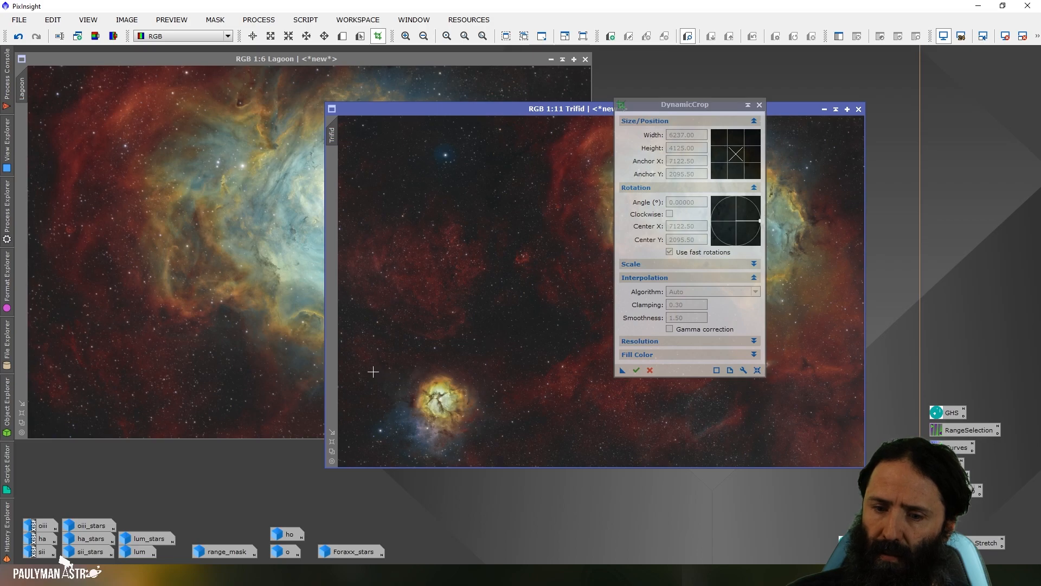
drag(354, 360, 607, 465)
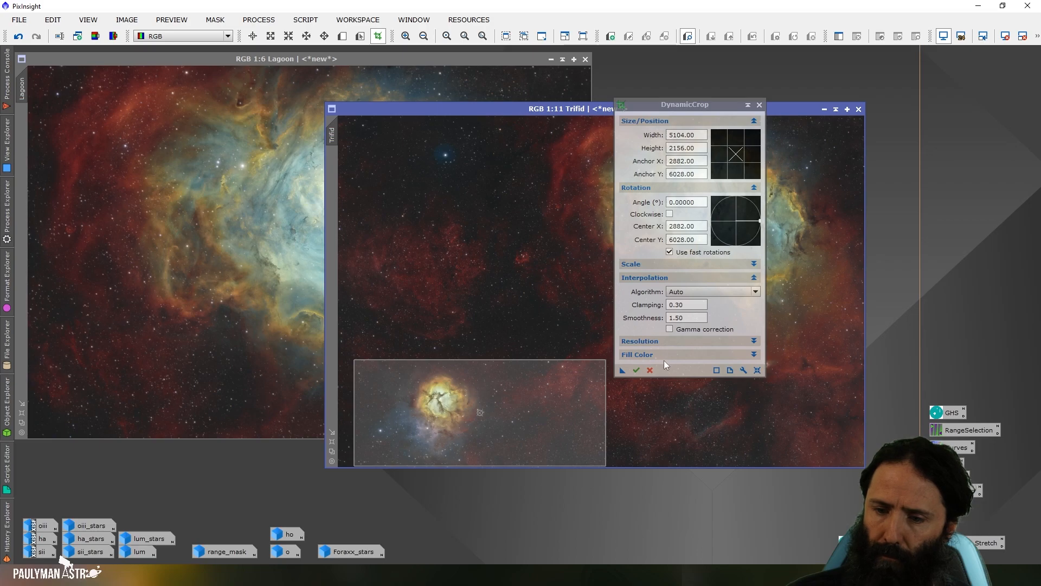
click(637, 370)
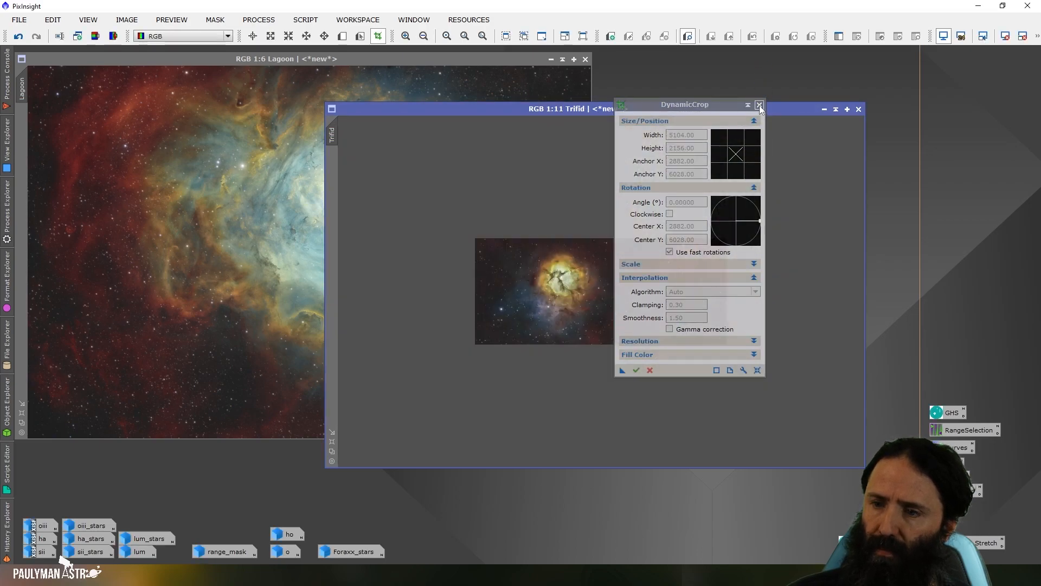
click(759, 104)
click(616, 39)
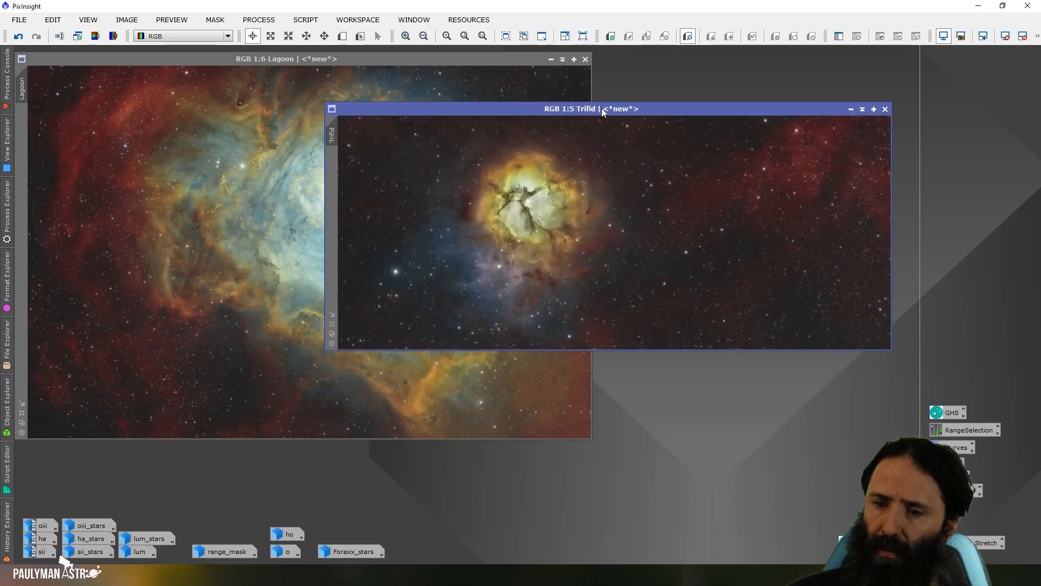
drag(652, 109, 799, 315)
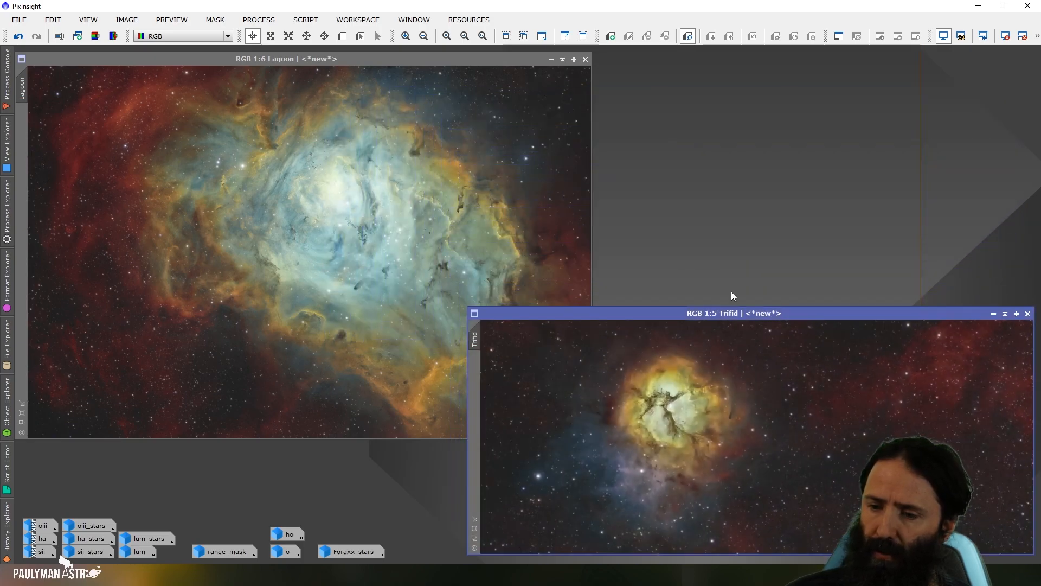